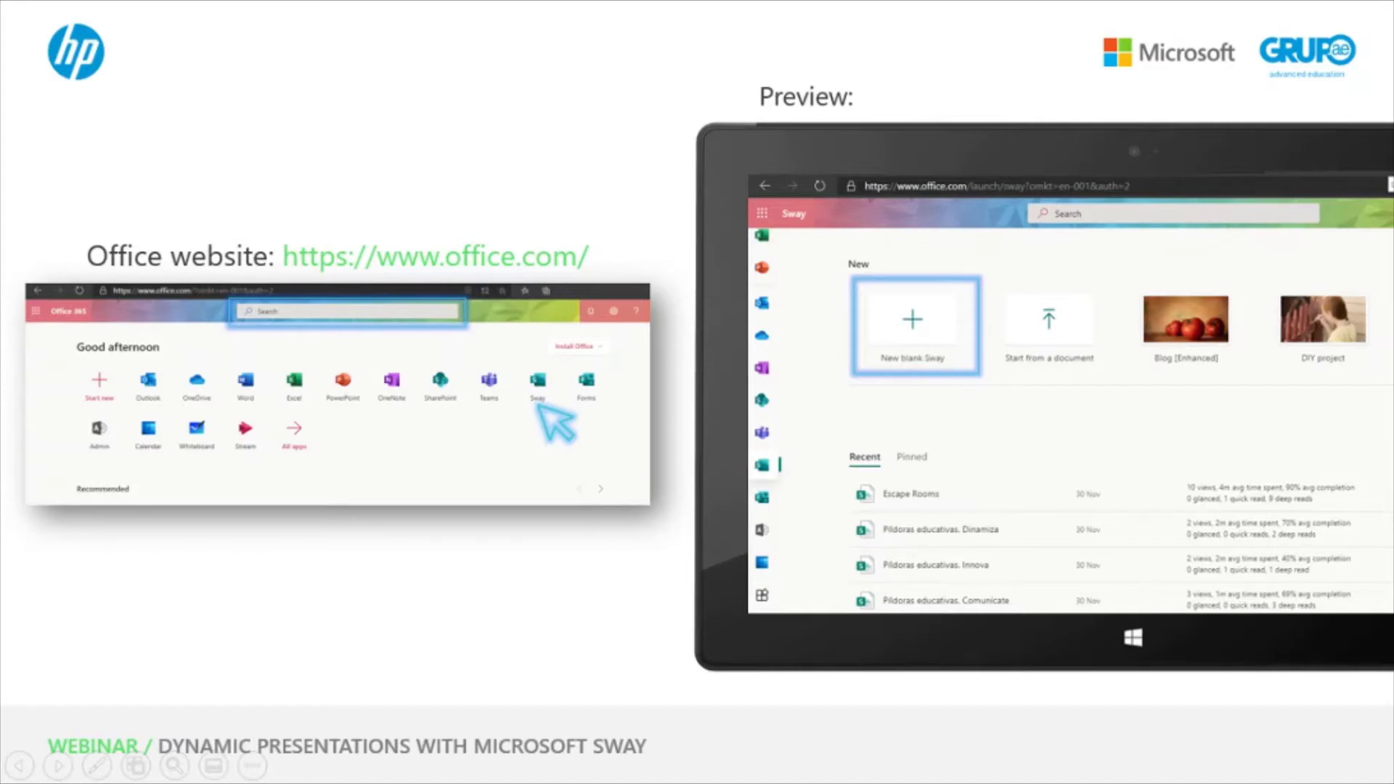
- Advance the slideshow to the slide showing sway.office.com beside Sway's welcome page preview
key("Right")
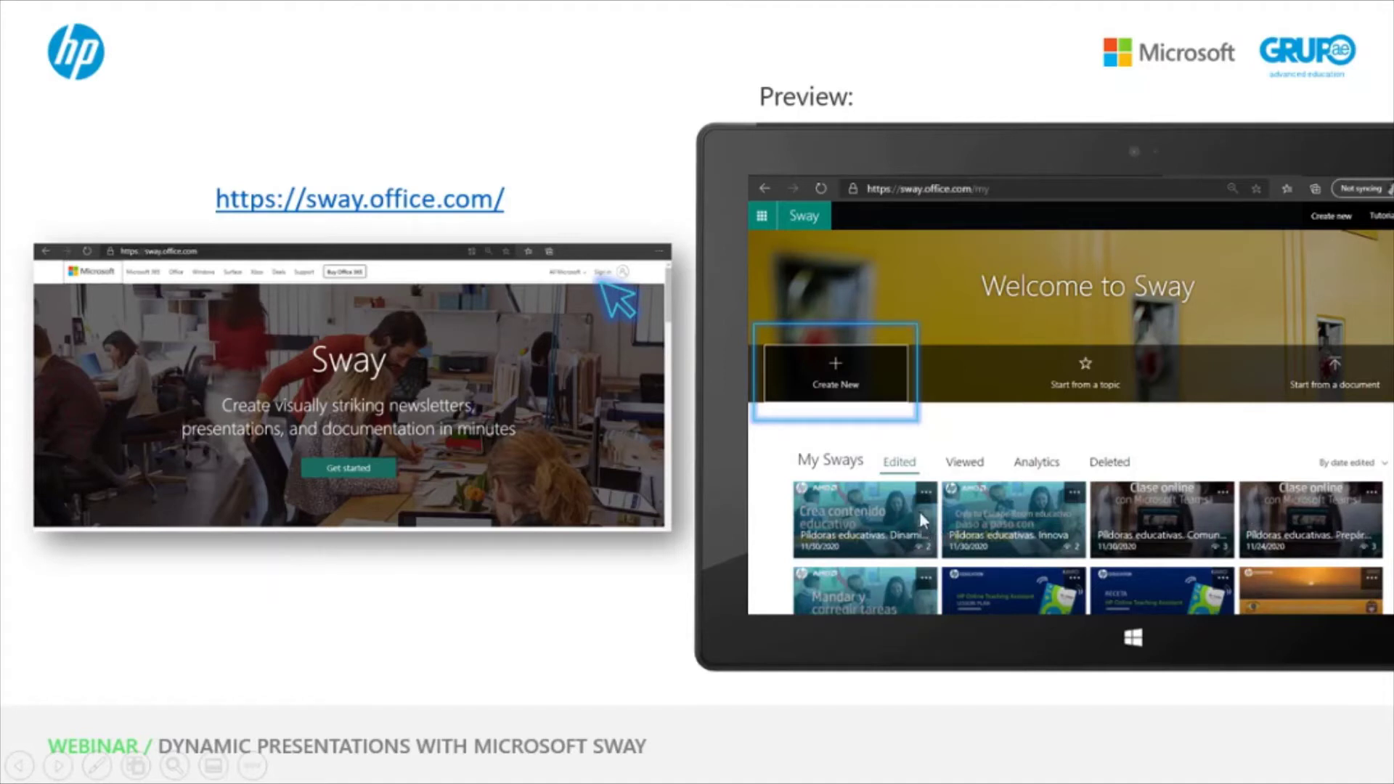
- Show the Sway editor slide and reveal its Content and content-insertion annotations
key("Right")
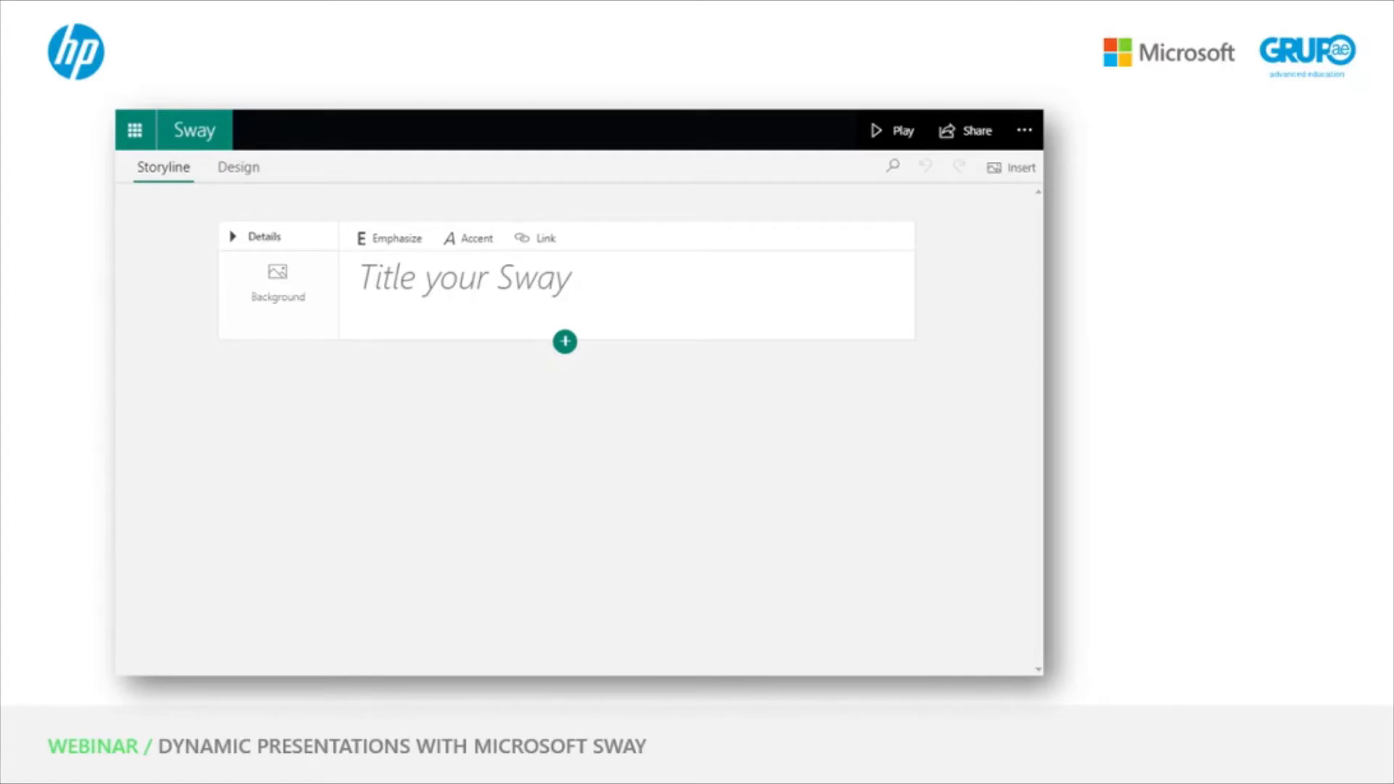
key("Right")
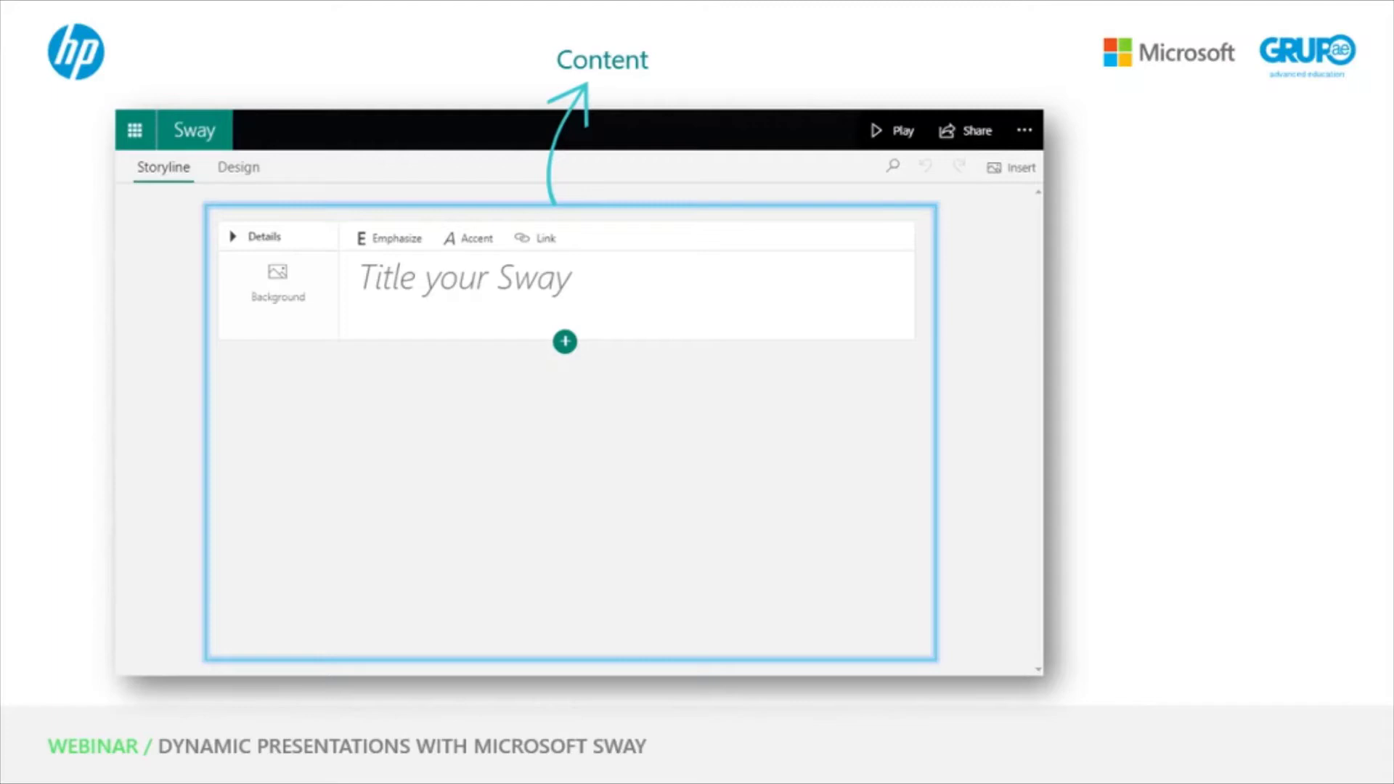
key("Right")
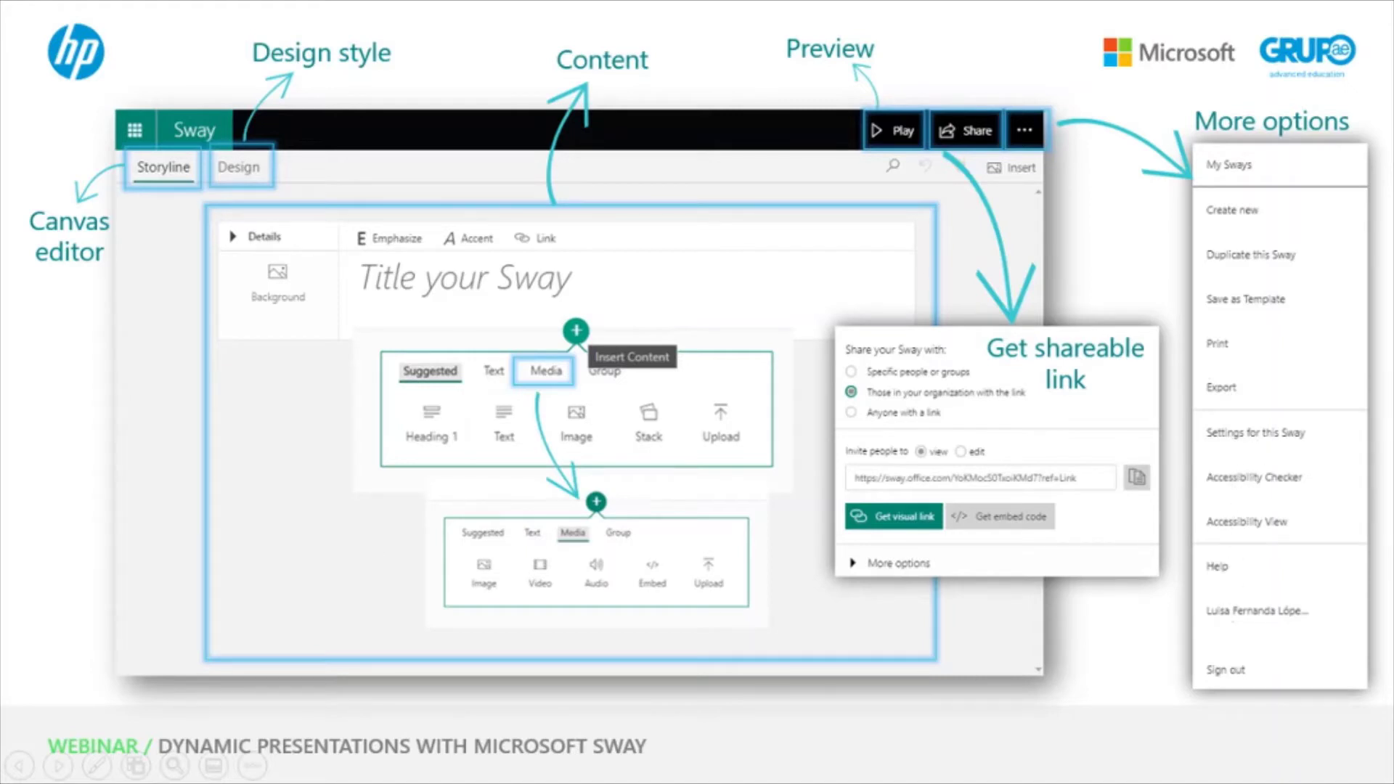
- Reveal the remaining annotation on the Sway editor slide
key("Right")
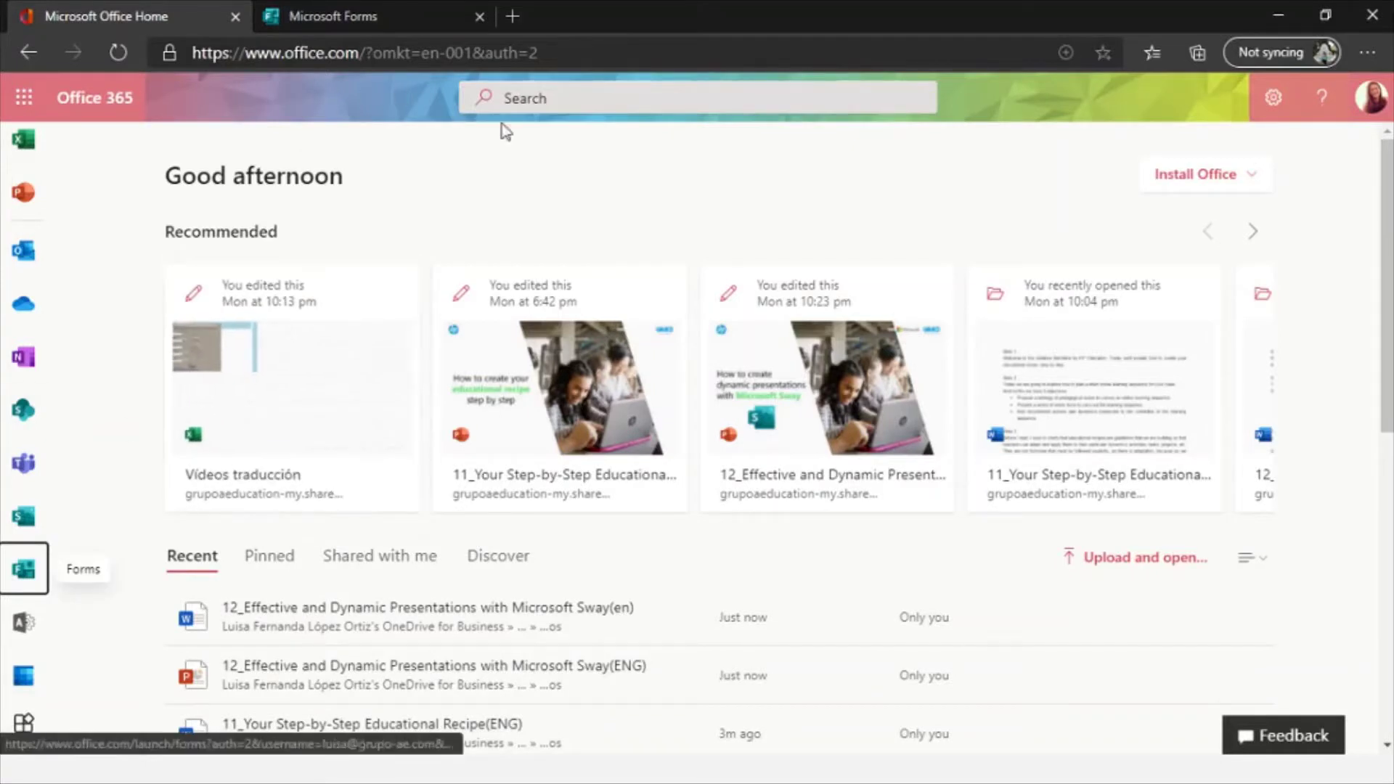
- Launch Sway from the Office home page and start a new blank Sway
left_click(24, 517)
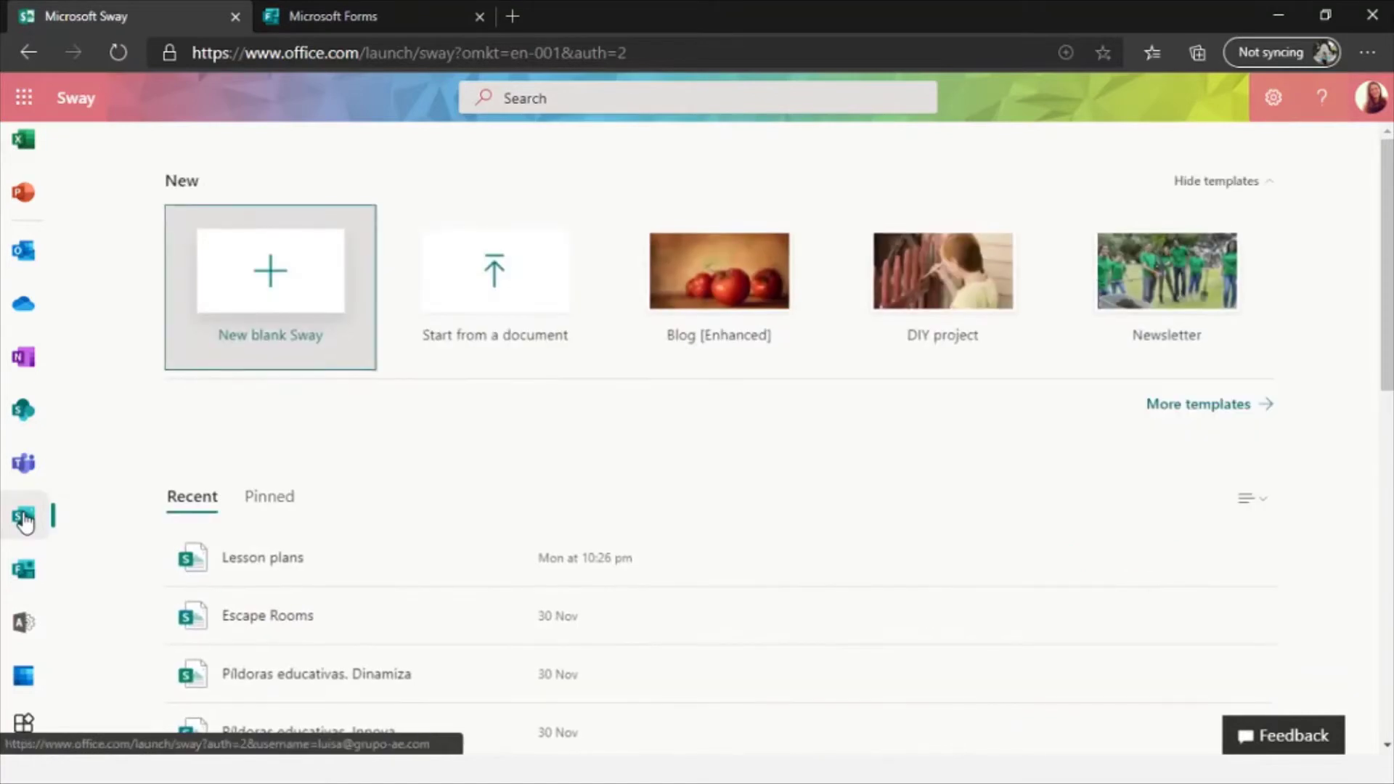
left_click(316, 289)
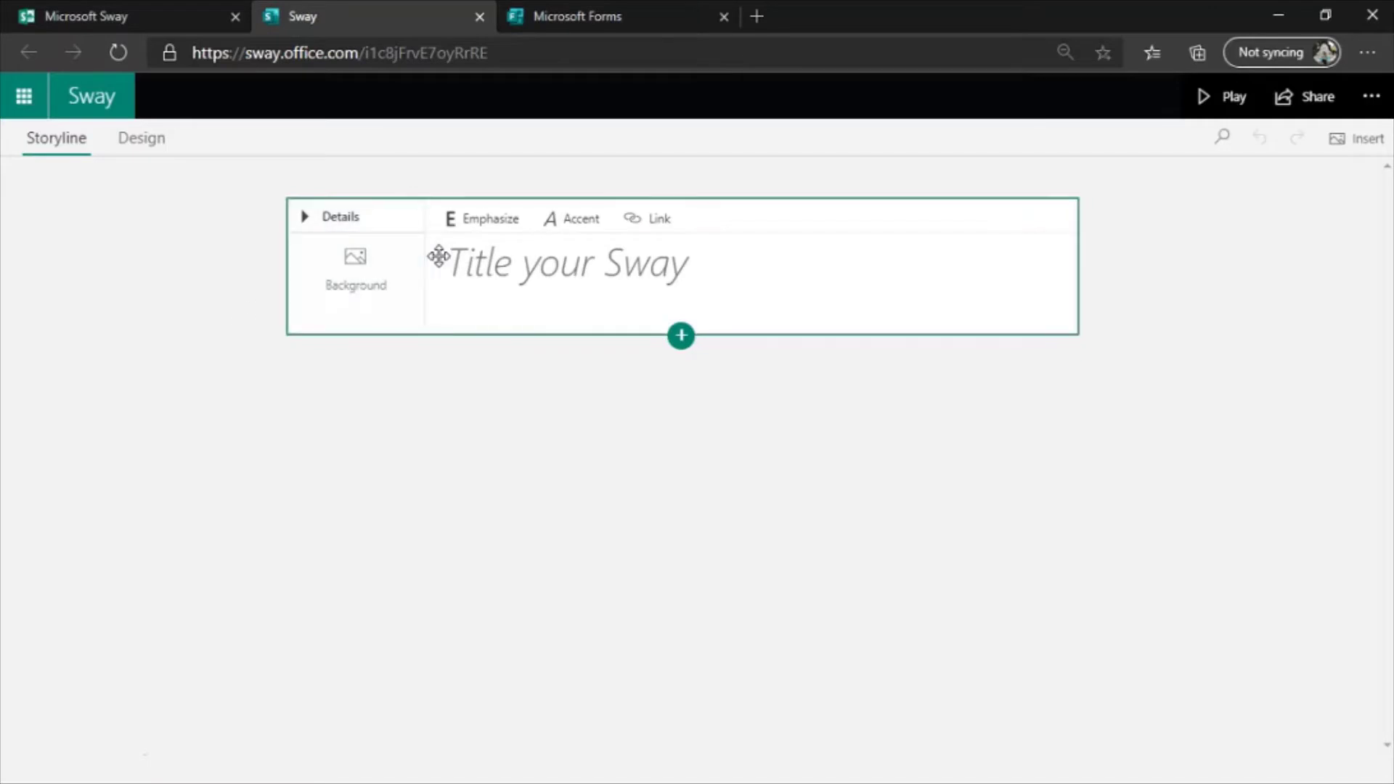
- Title the new Sway 'The planets'
left_click(565, 278)
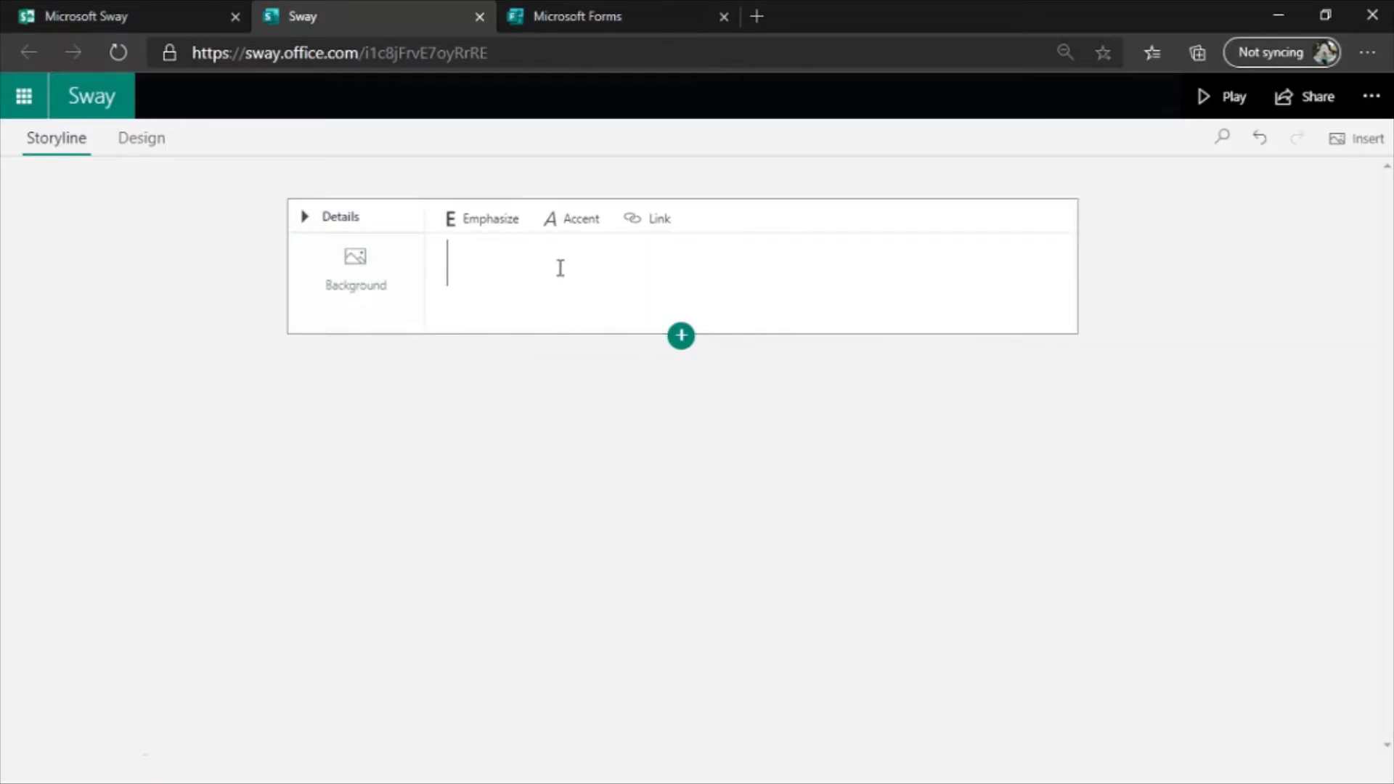
type("tH")
key("BackSpace")
key("BackSpace")
type("T")
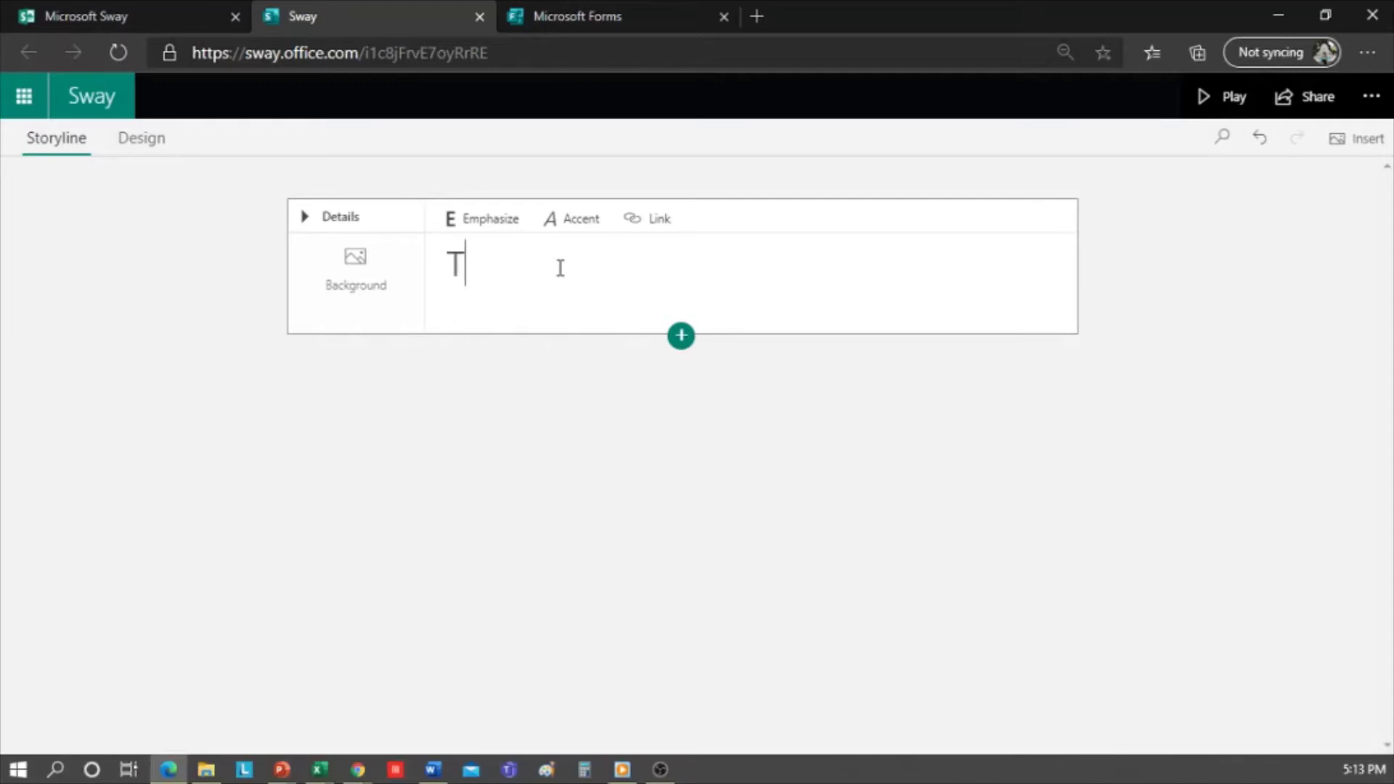
type("he planets")
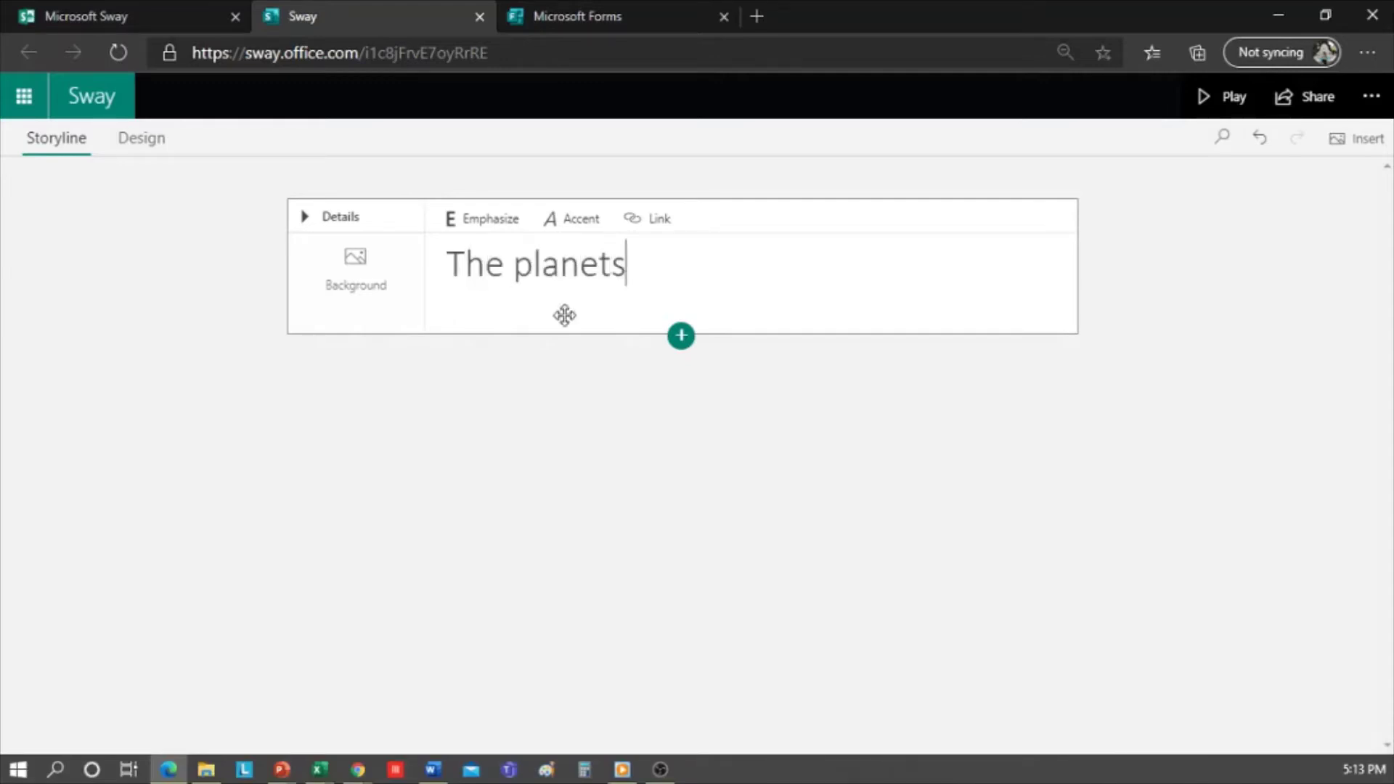
left_click(681, 336)
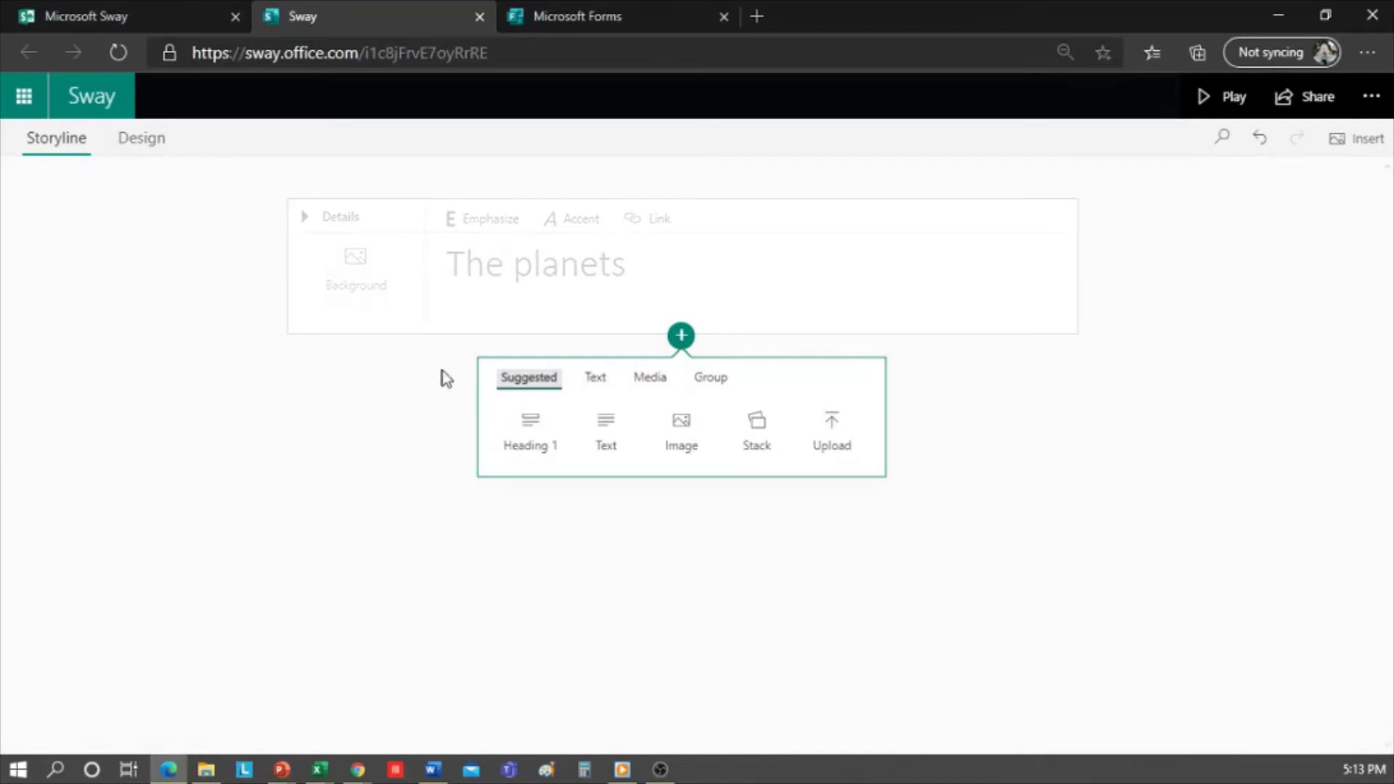
left_click(418, 387)
- Expand the title card's details and select the title text 'The planets'
left_click(305, 218)
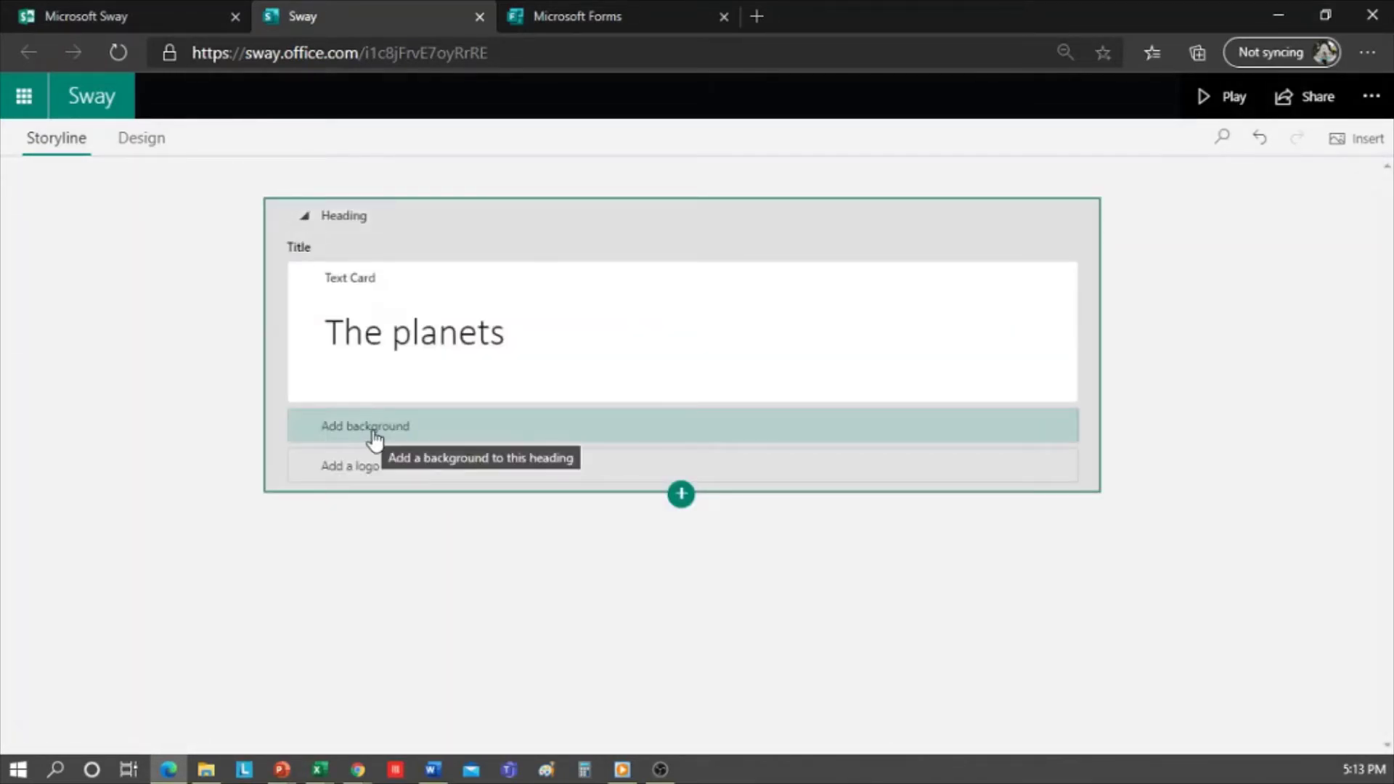
left_click(566, 317)
left_click_drag(520, 327, 290, 347)
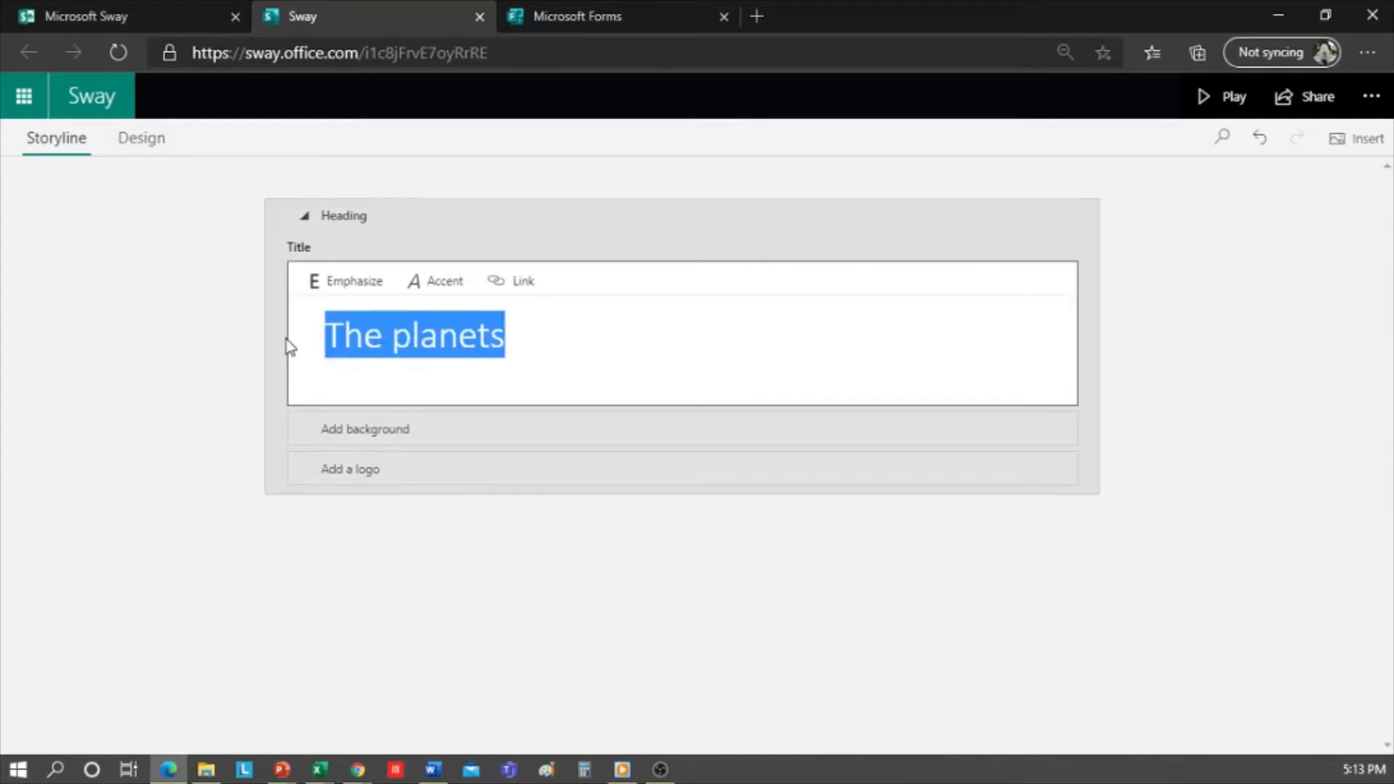
left_click(290, 347)
left_click(303, 216)
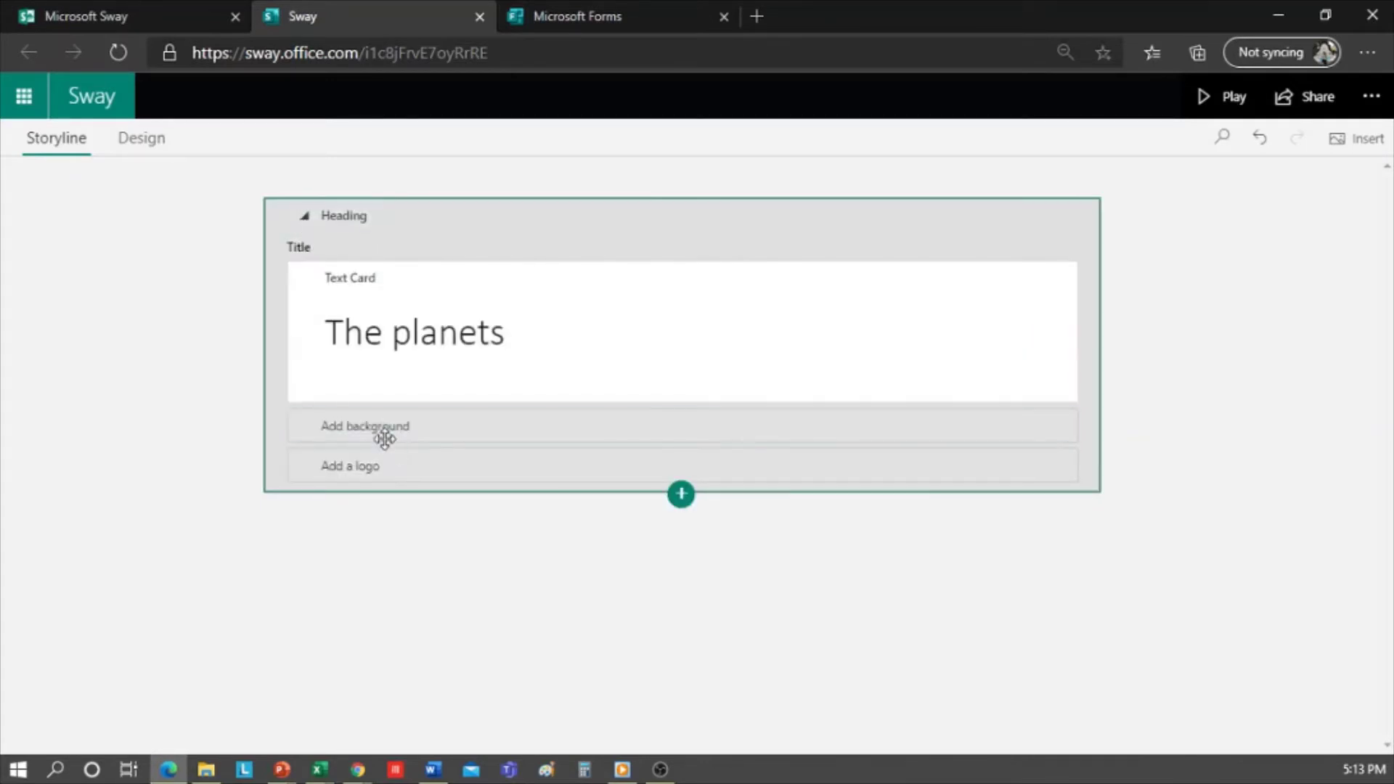
left_click_drag(532, 319, 324, 338)
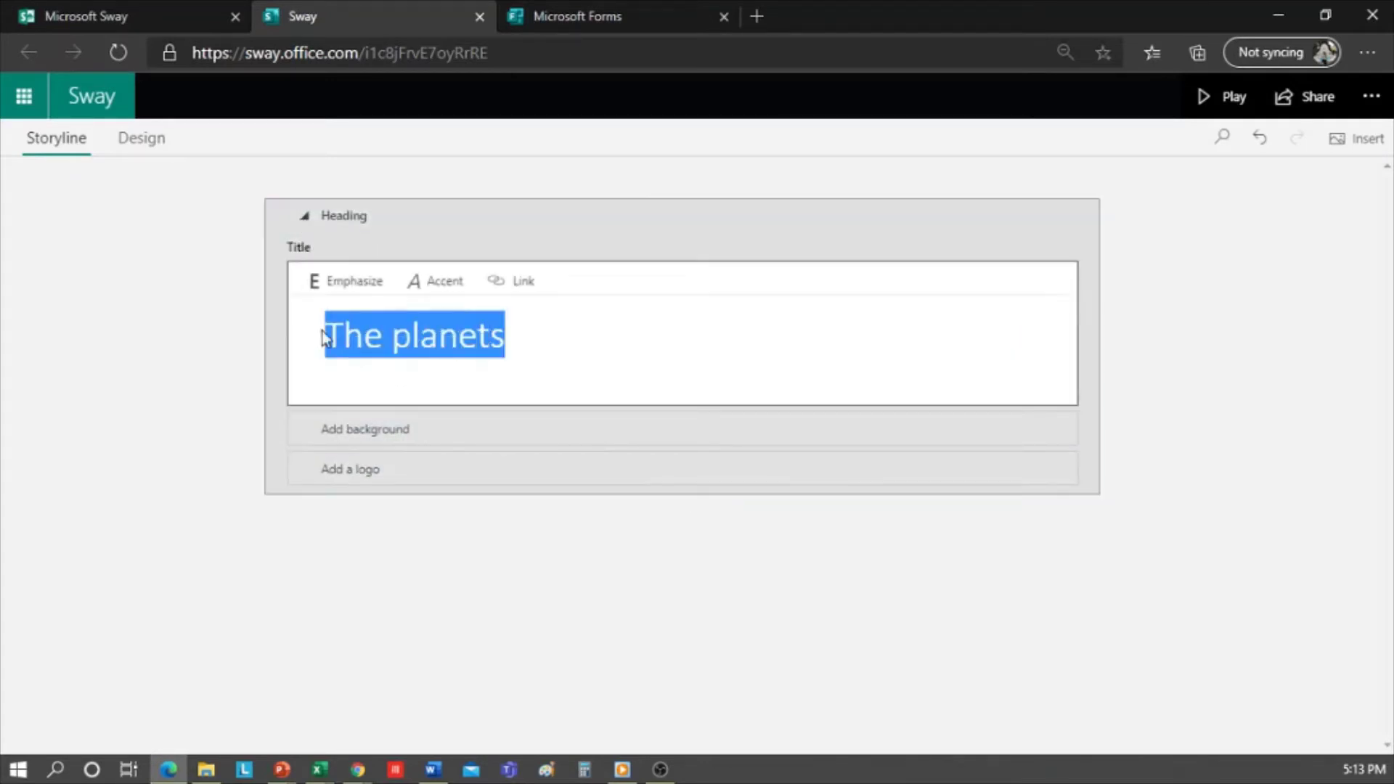
- Bold the title and set a wide solar-system image from 'The planets' search as background
left_click(343, 283)
left_click(383, 433)
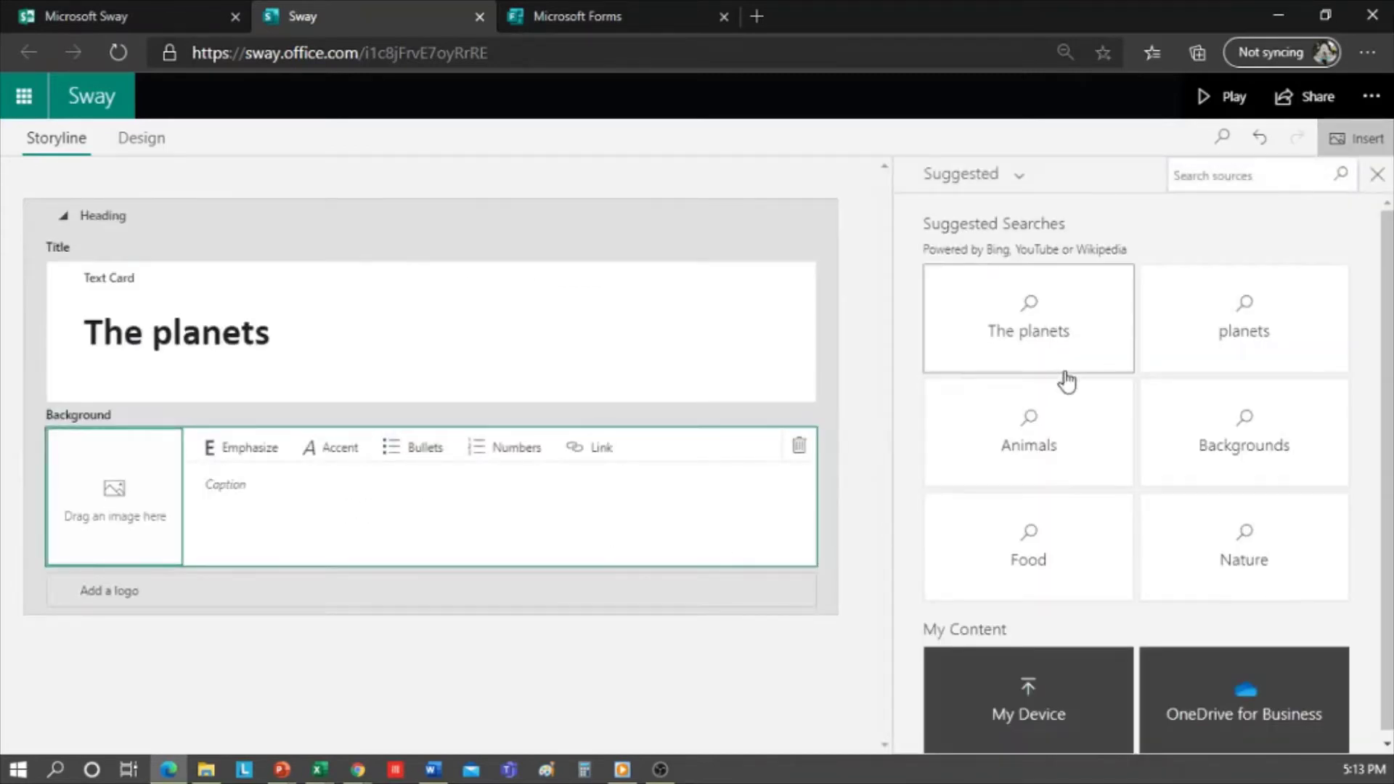
left_click(1059, 359)
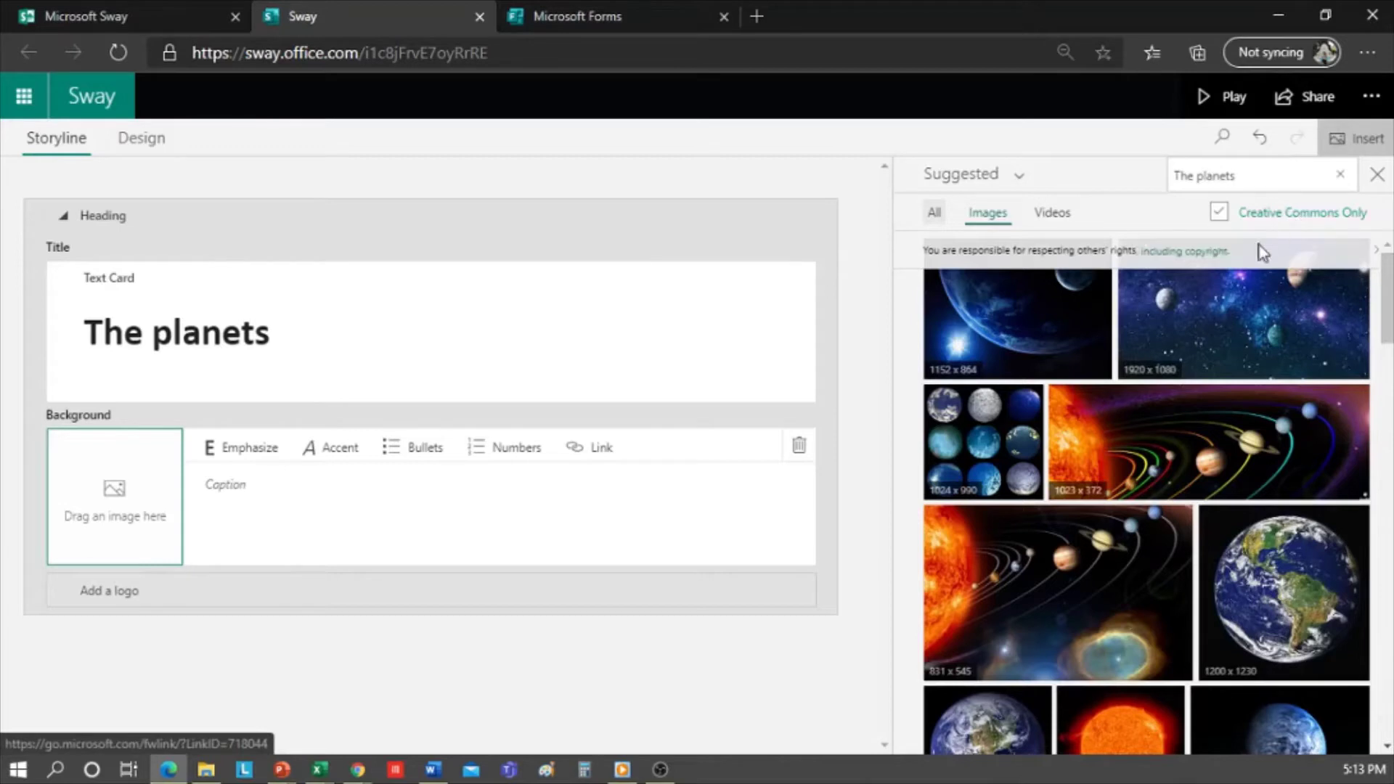
left_click(1238, 453)
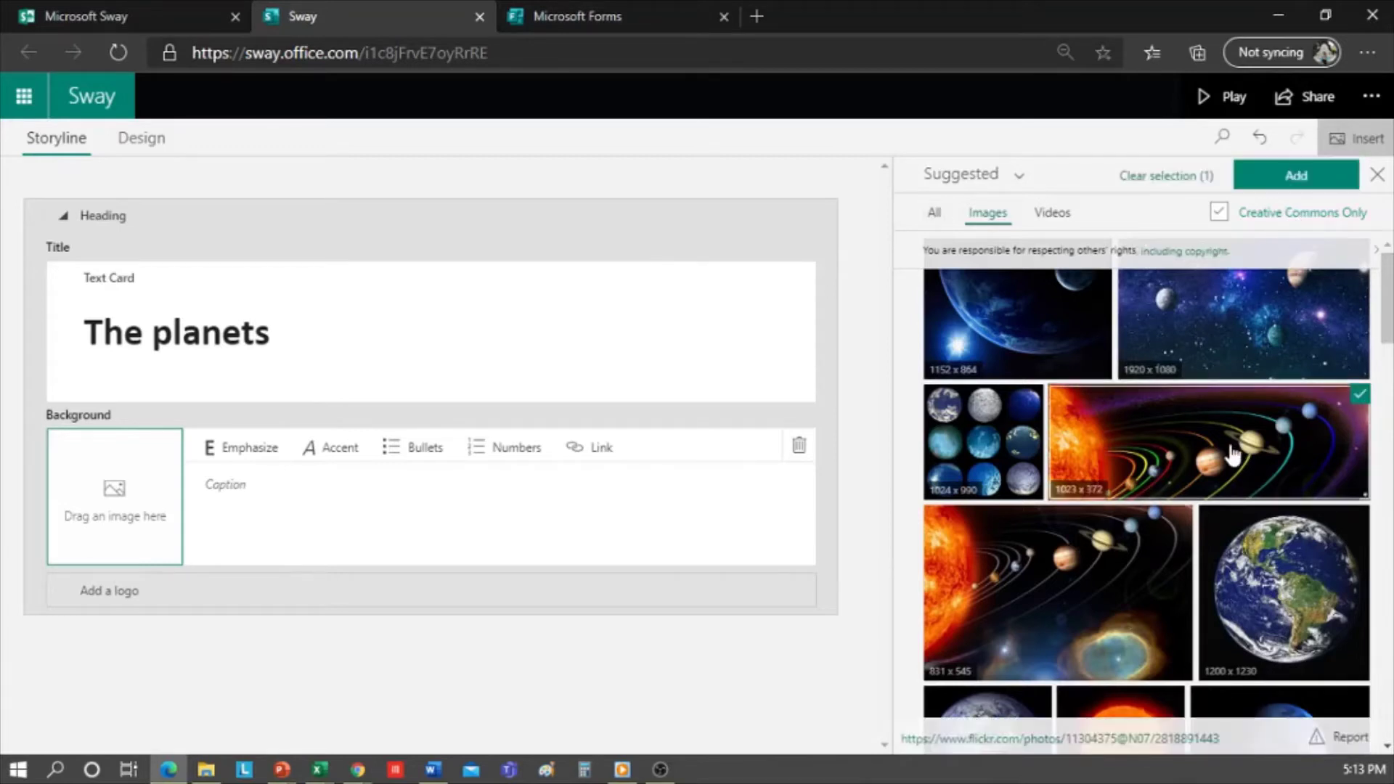
left_click(1319, 183)
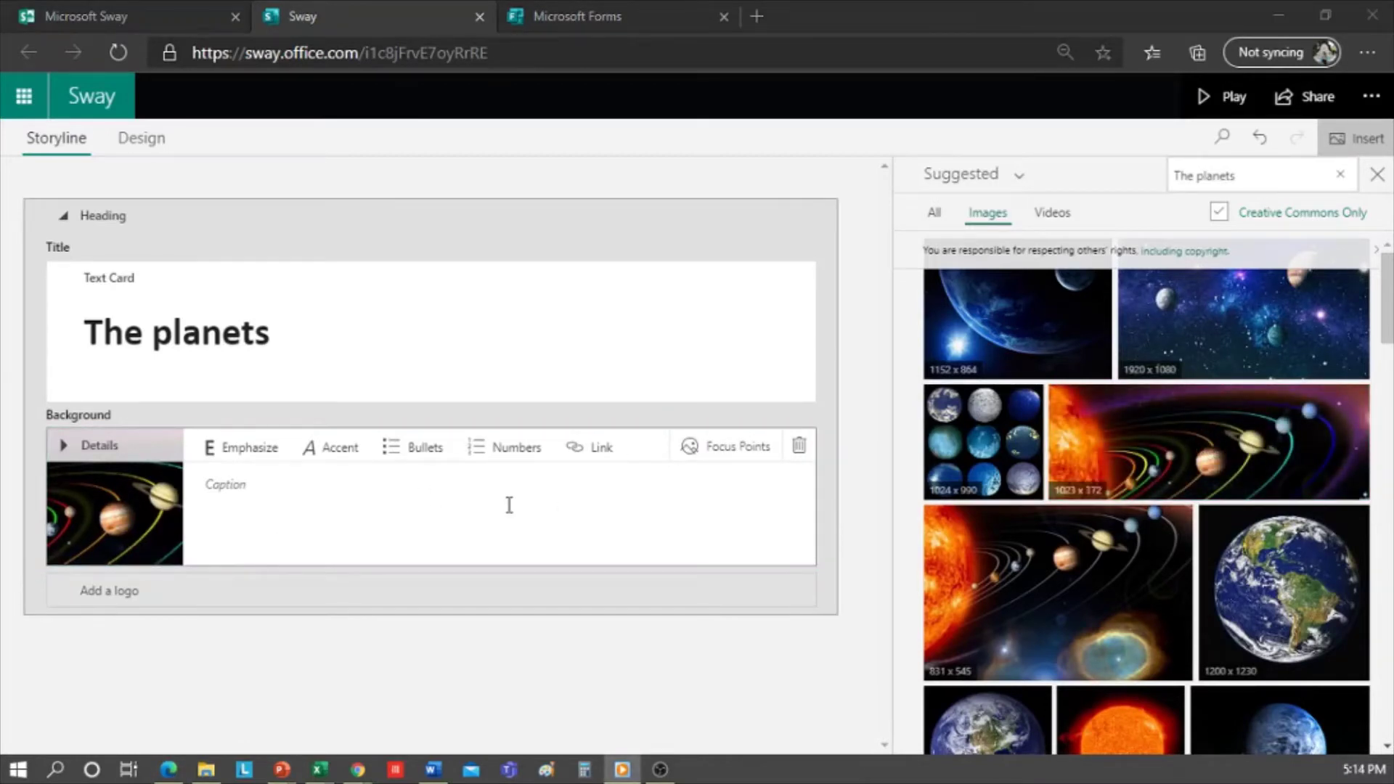
- Mark the entire title background image as important in Focus Points
left_click(429, 514)
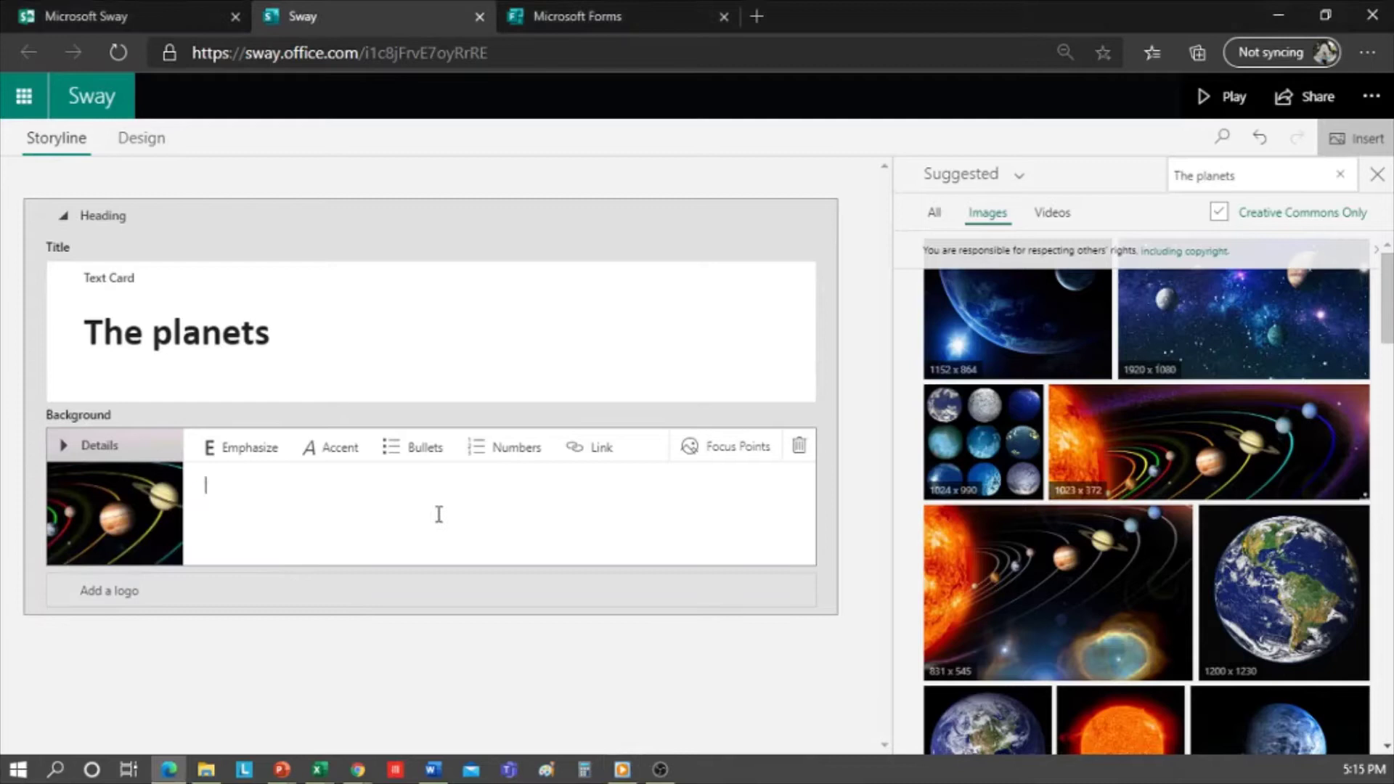
left_click(759, 455)
left_click(931, 416)
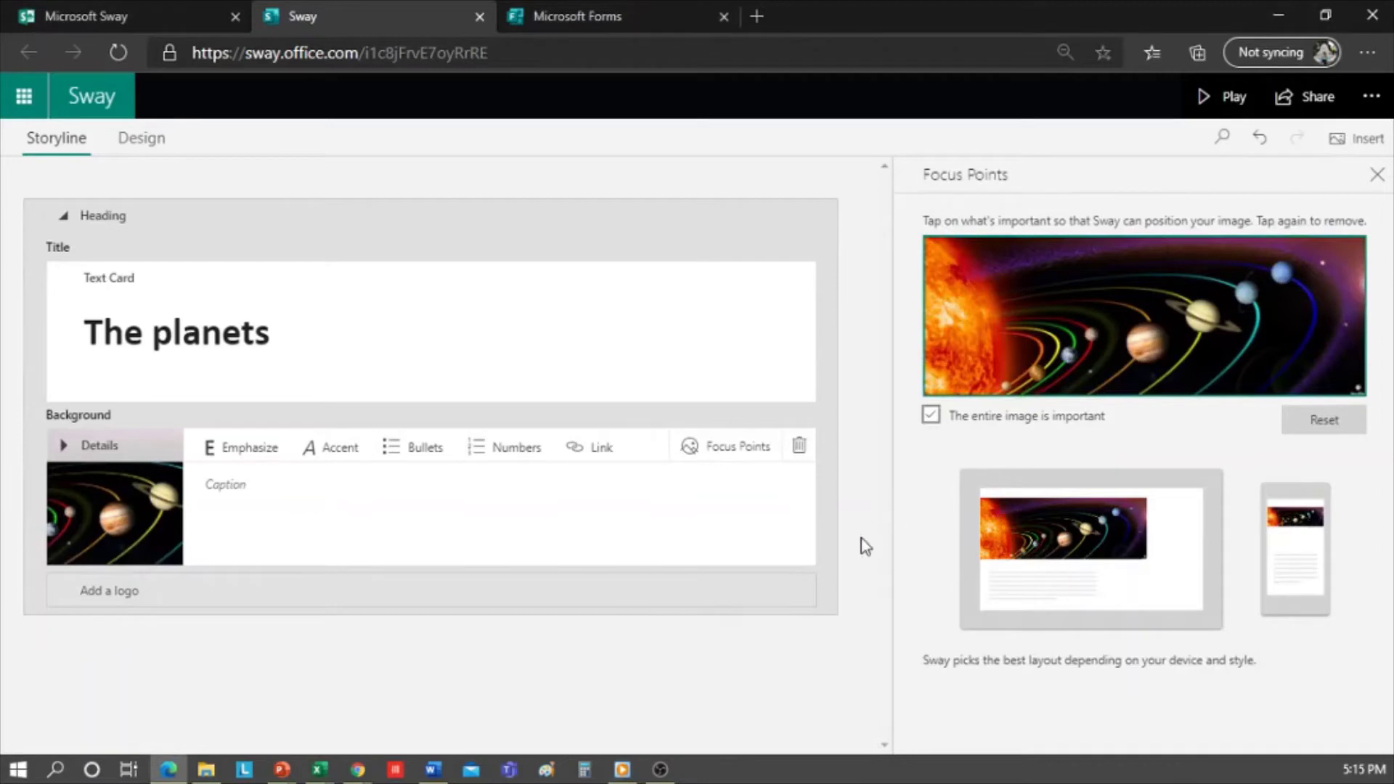
left_click(1225, 96)
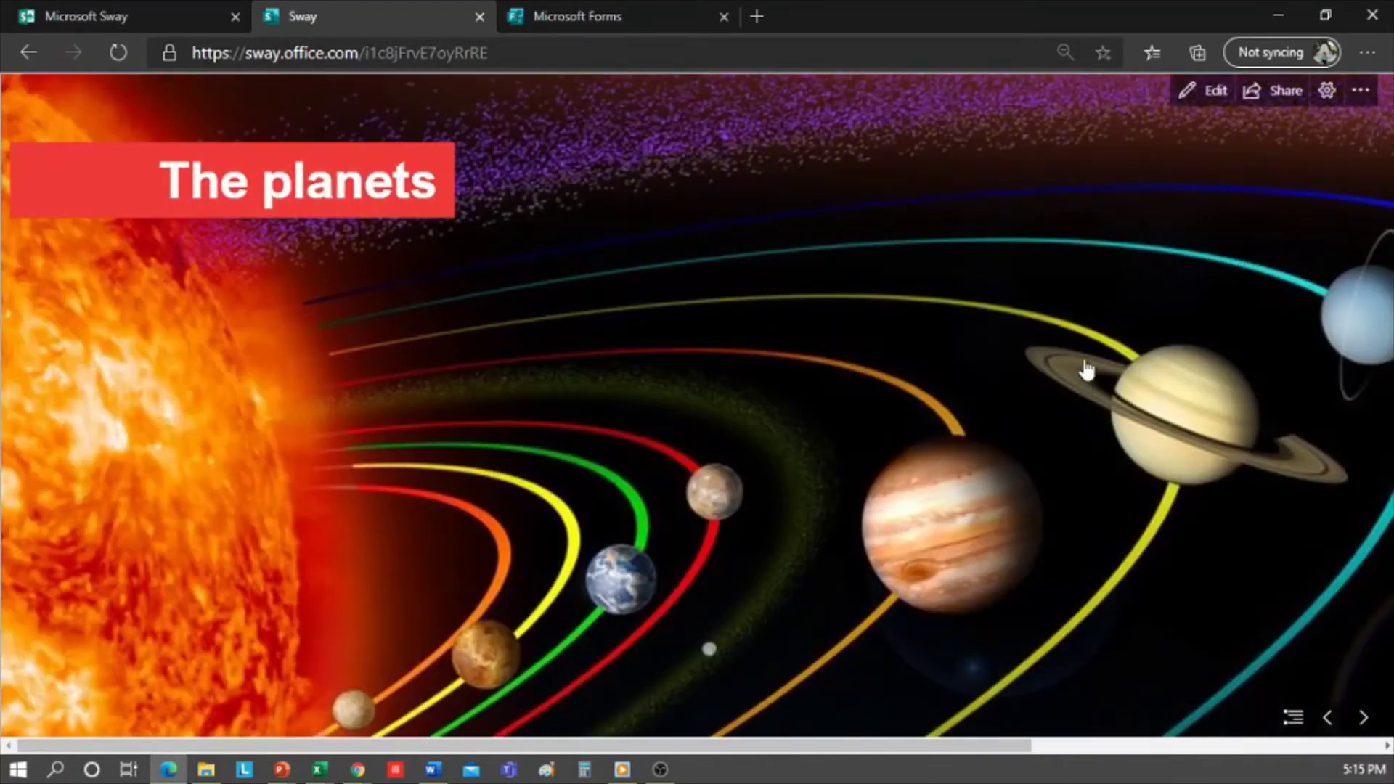
left_click(1194, 91)
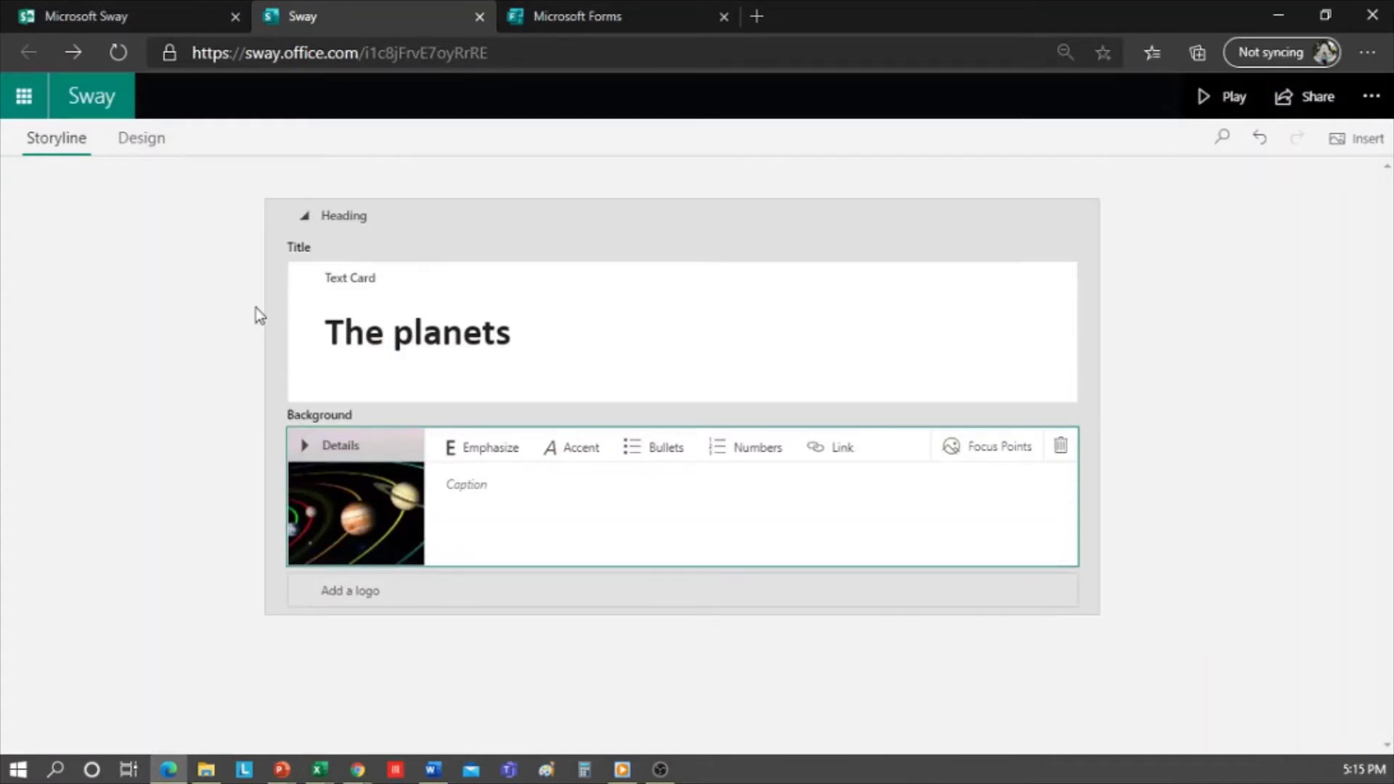
left_click(142, 140)
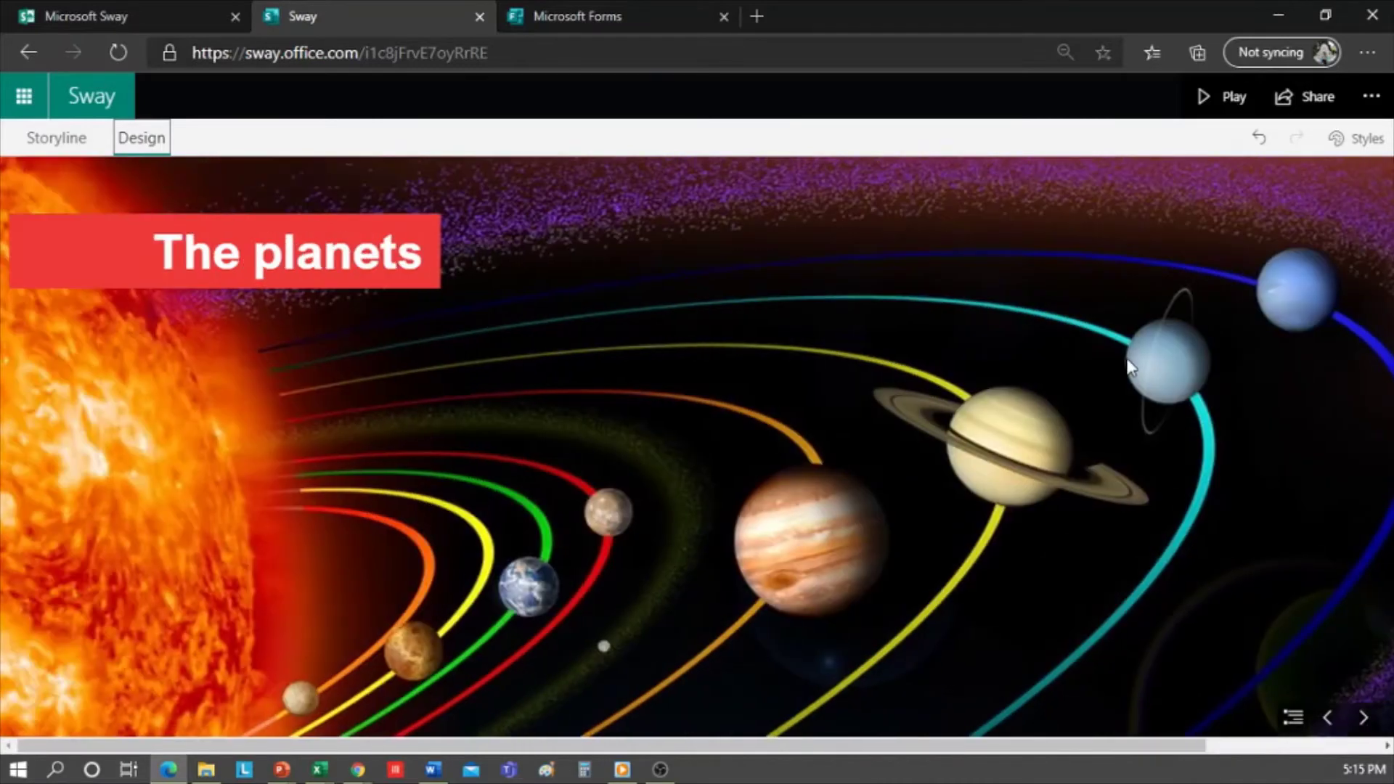
left_click(1356, 138)
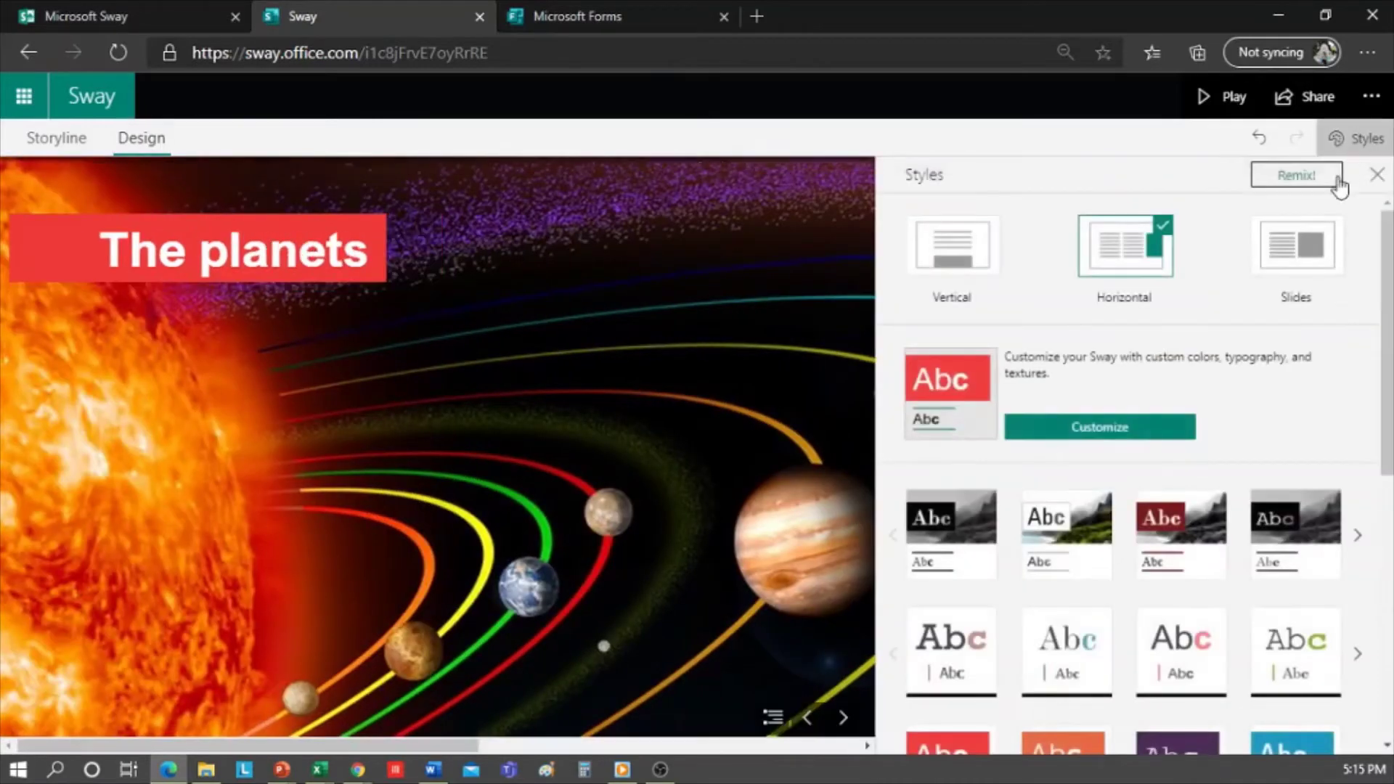
key("alt+Left")
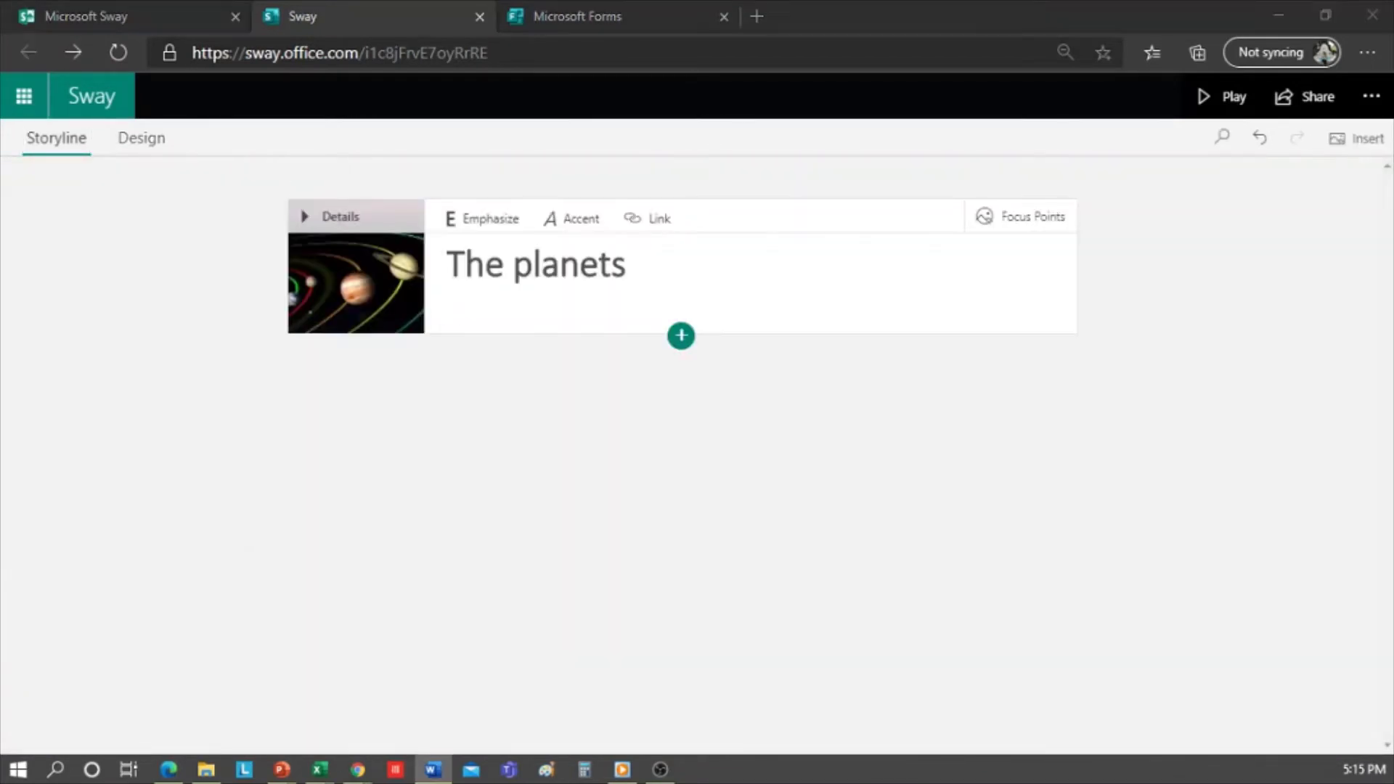
- Add a first-level heading section 'Mercury' and emphasise its heading text
left_click(681, 337)
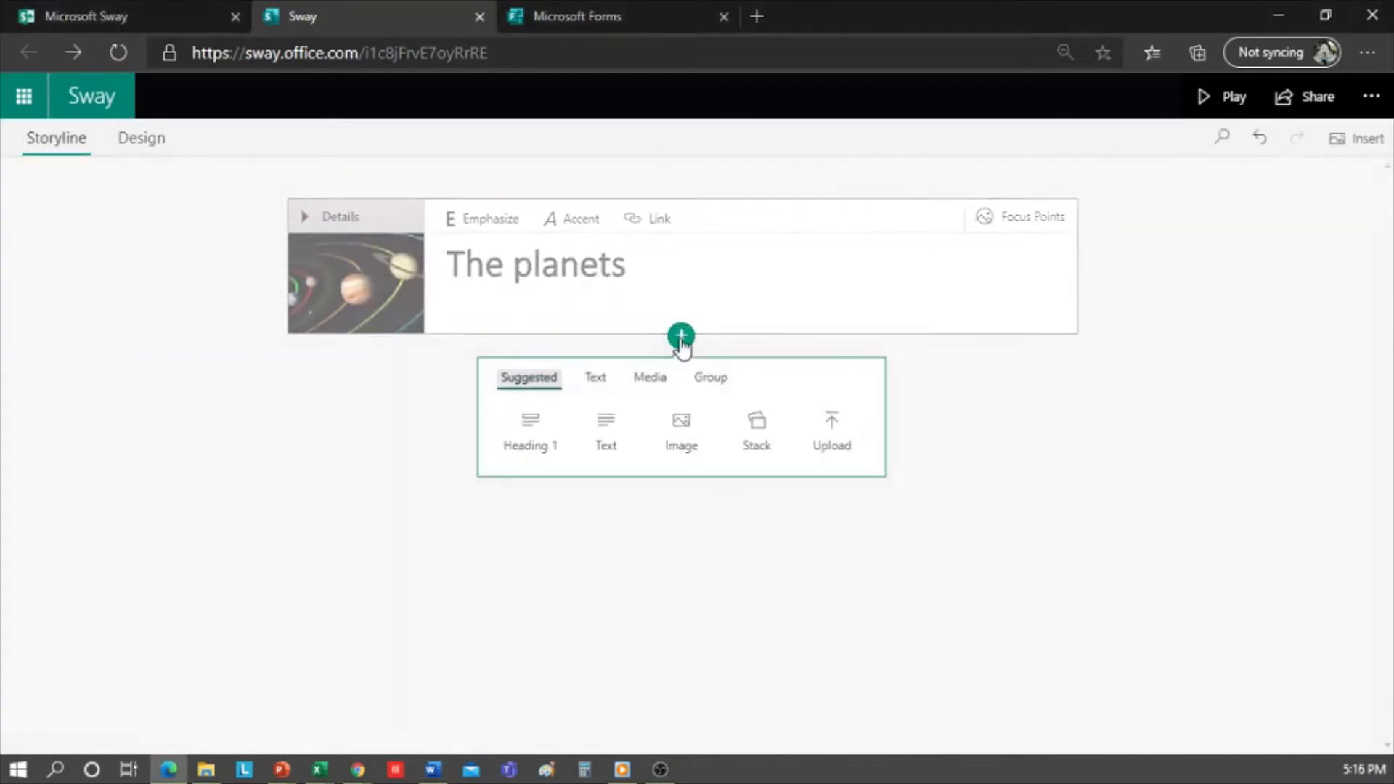
left_click(531, 429)
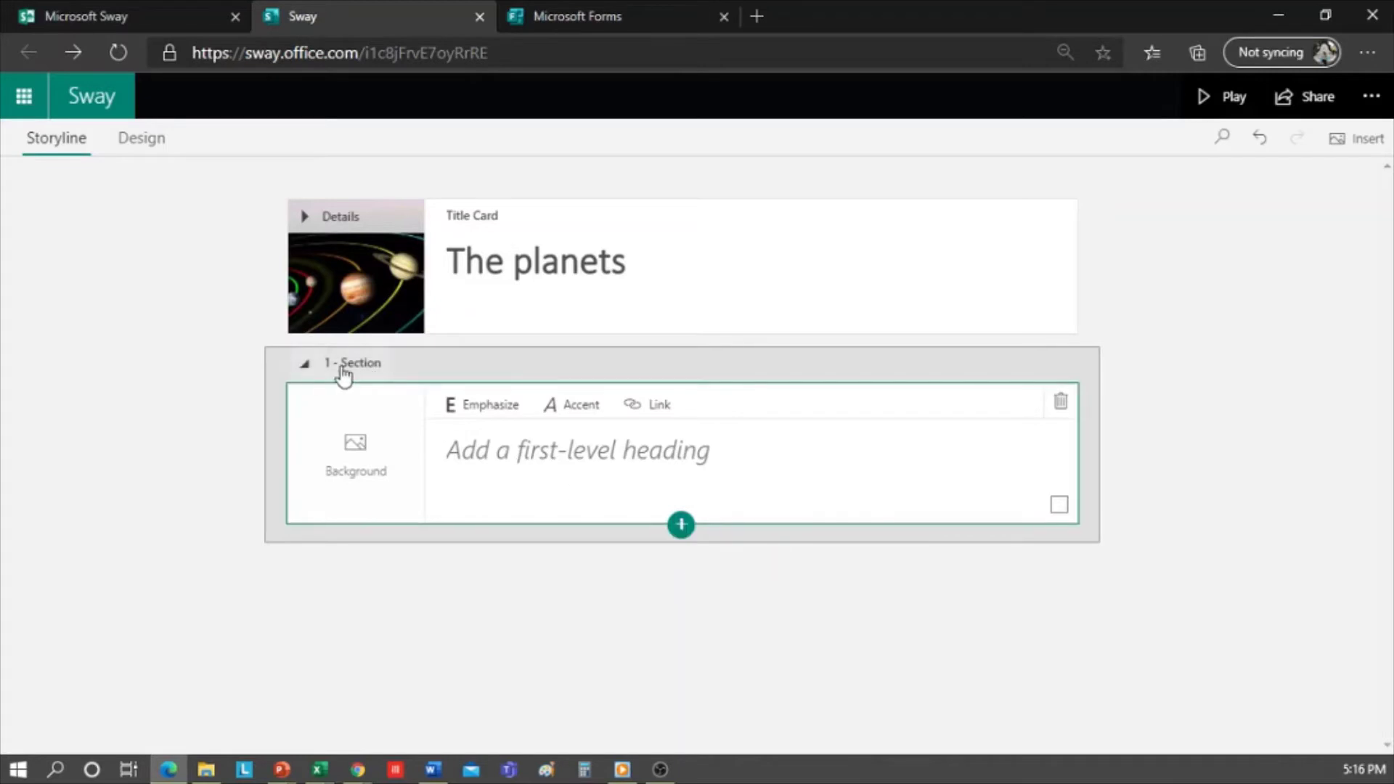
left_click(522, 459)
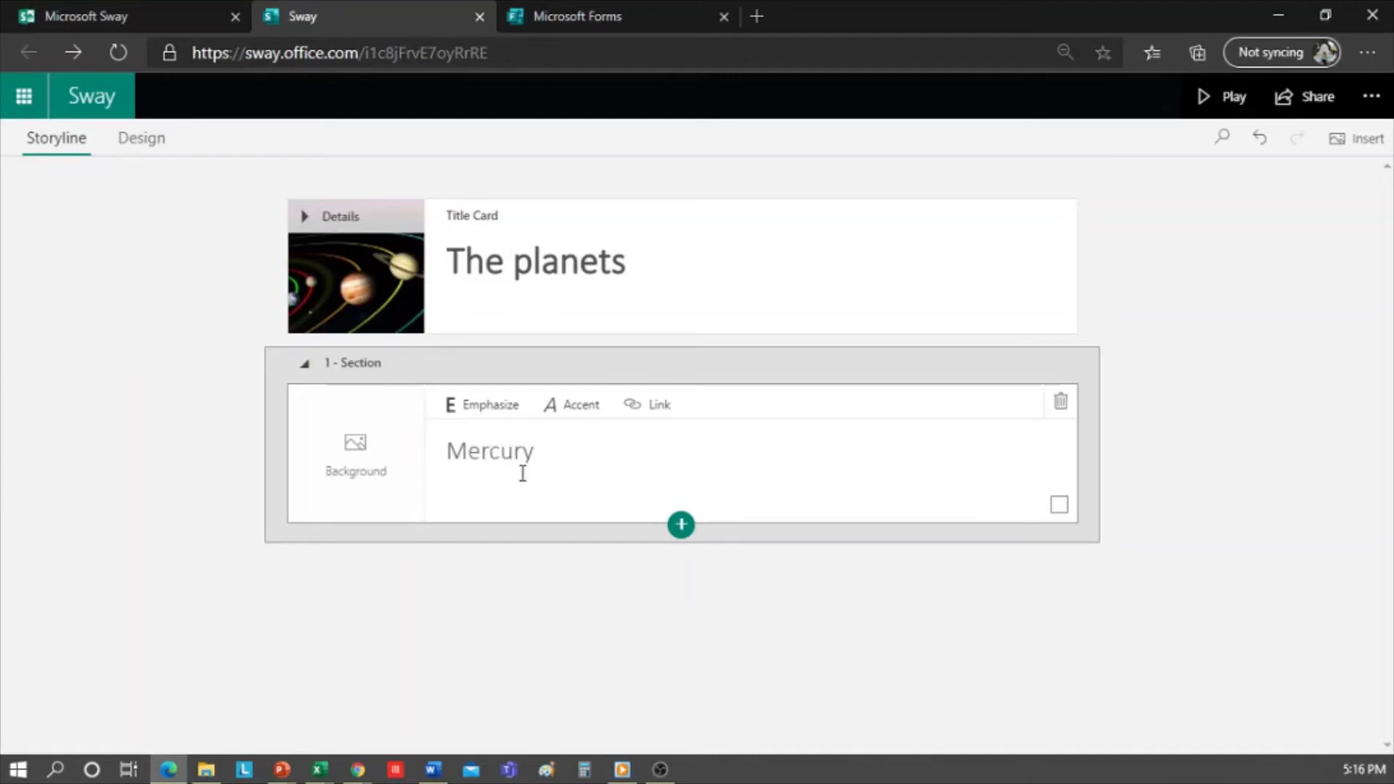
left_click_drag(554, 451, 471, 404)
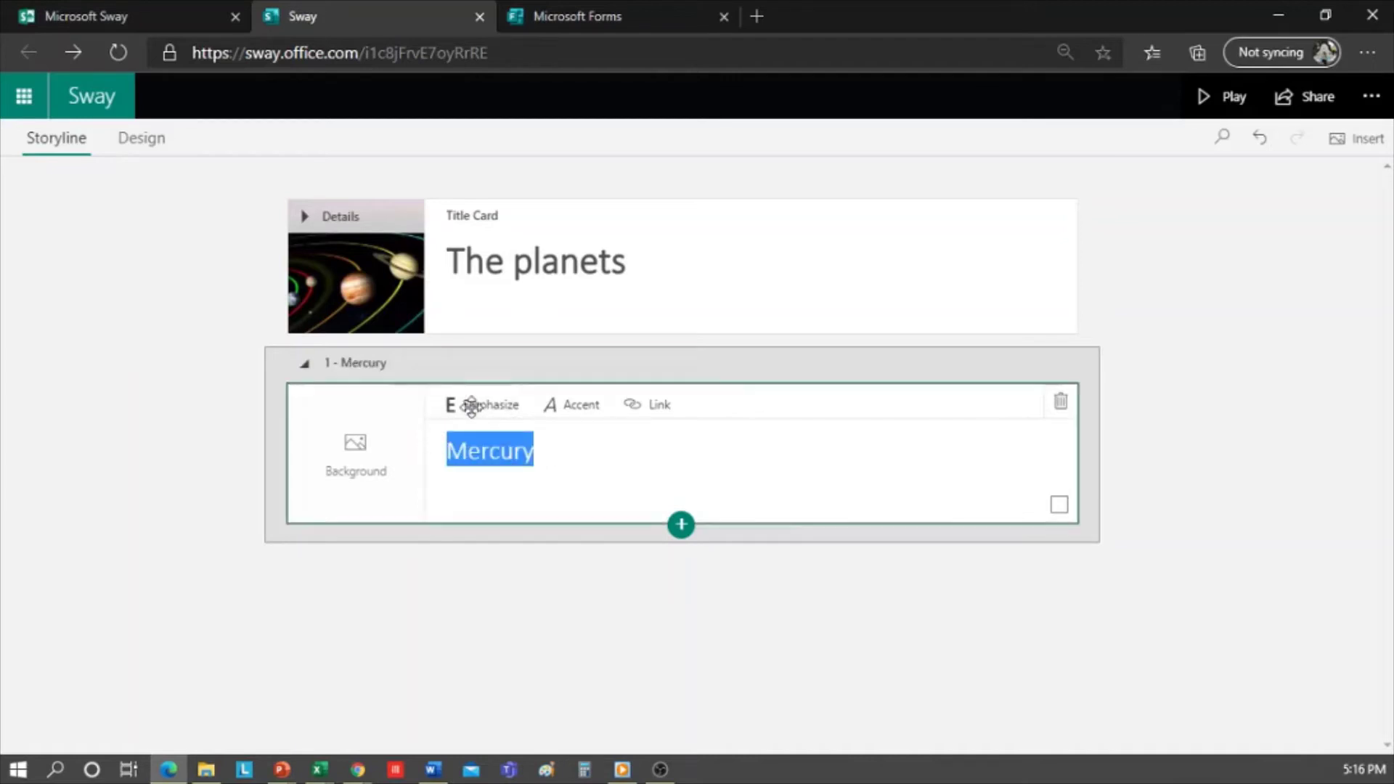
left_click(485, 404)
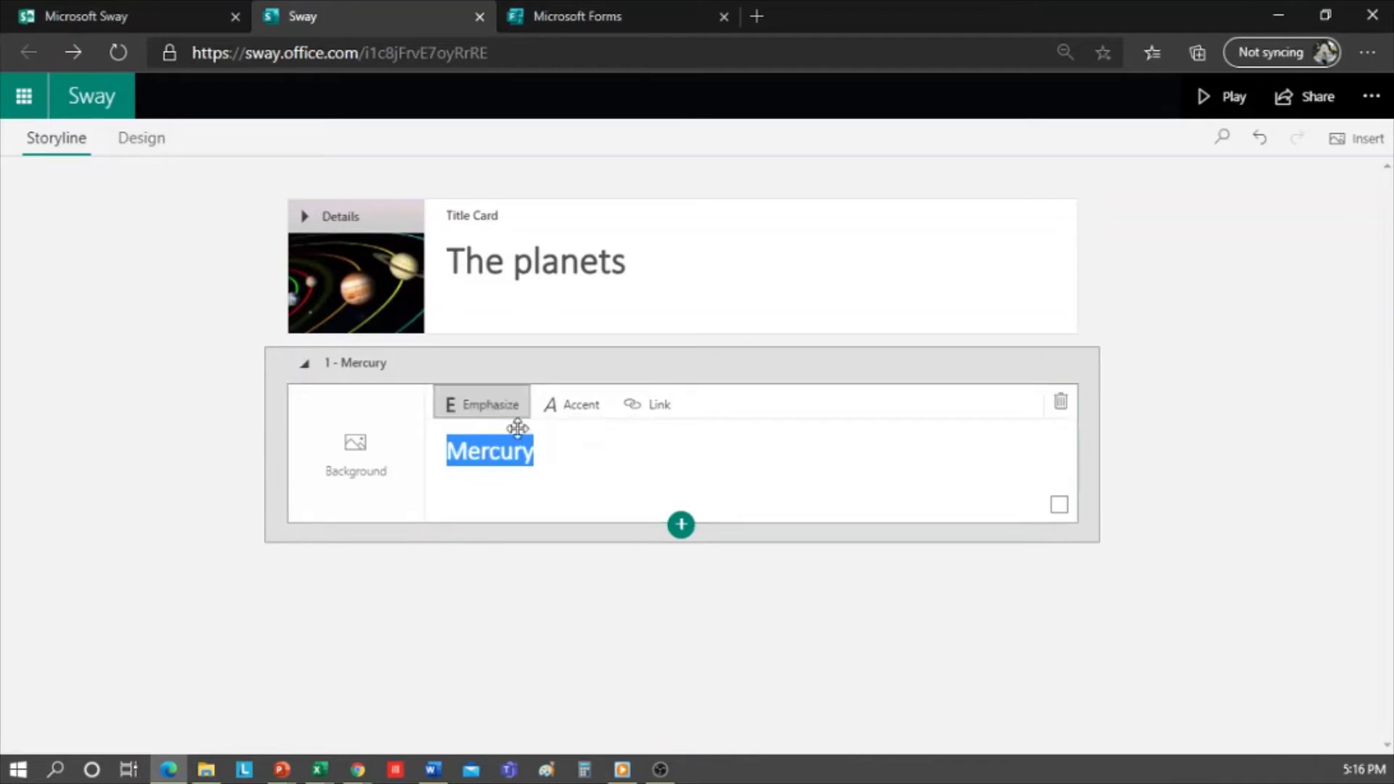
left_click(584, 455)
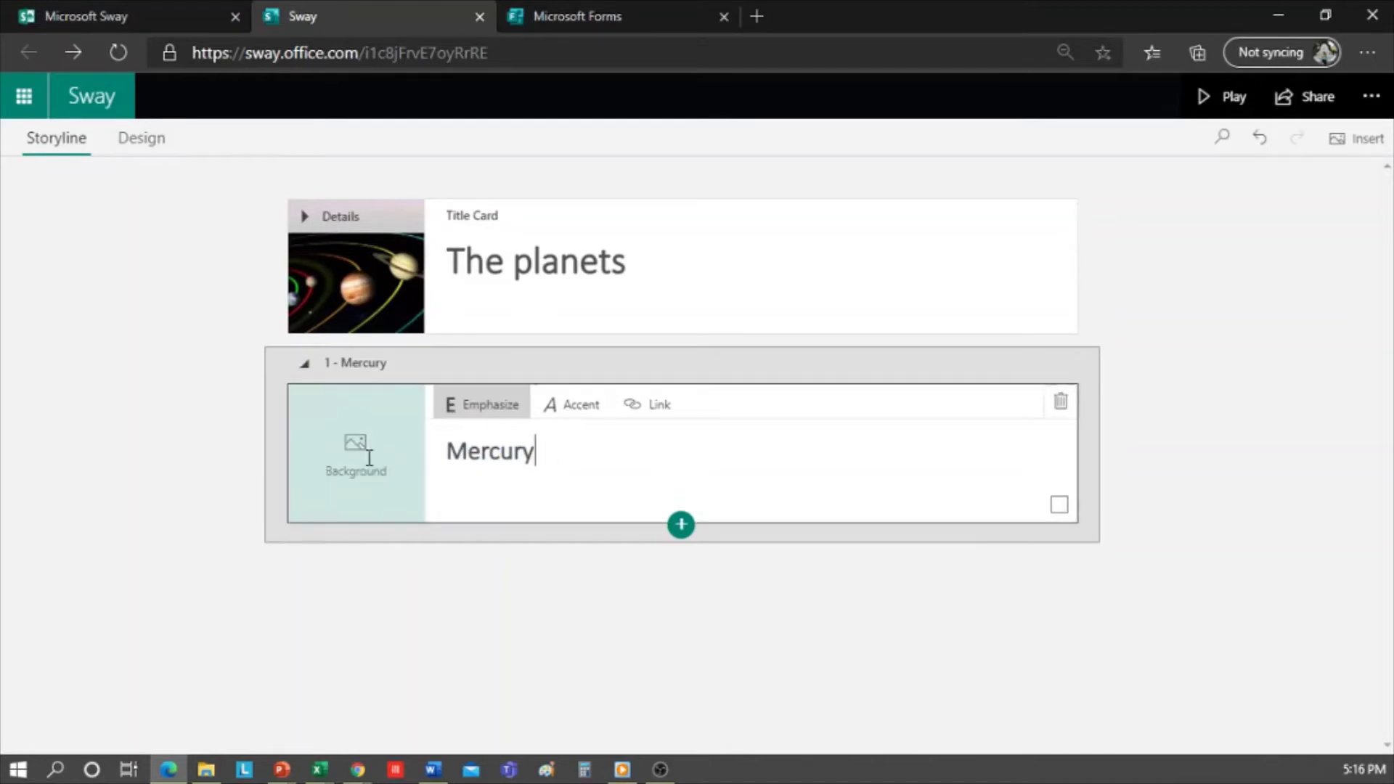
- Search images for 'mer' and set the colourful Mercury photo as the heading background
left_click(356, 450)
type("mercury")
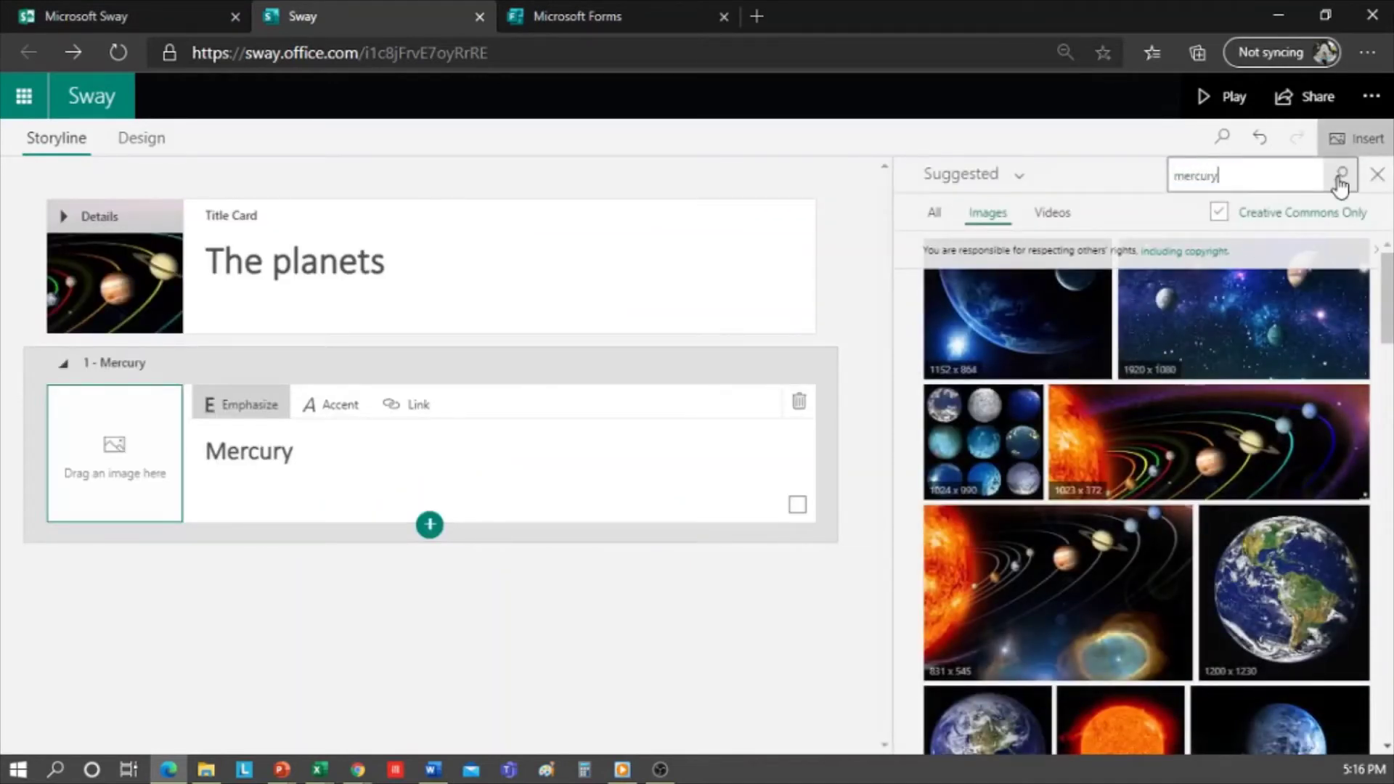
left_click(1340, 180)
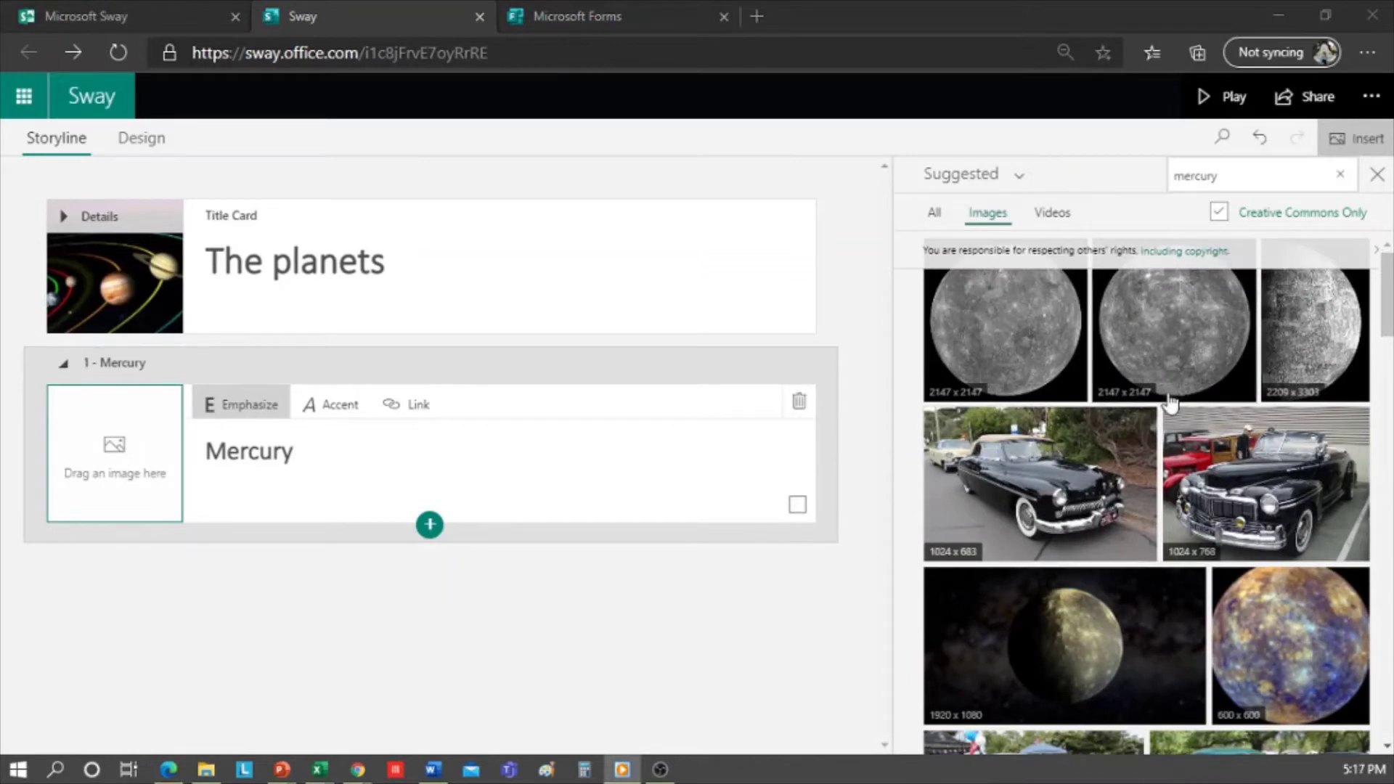
left_click(1290, 639)
left_click(1296, 176)
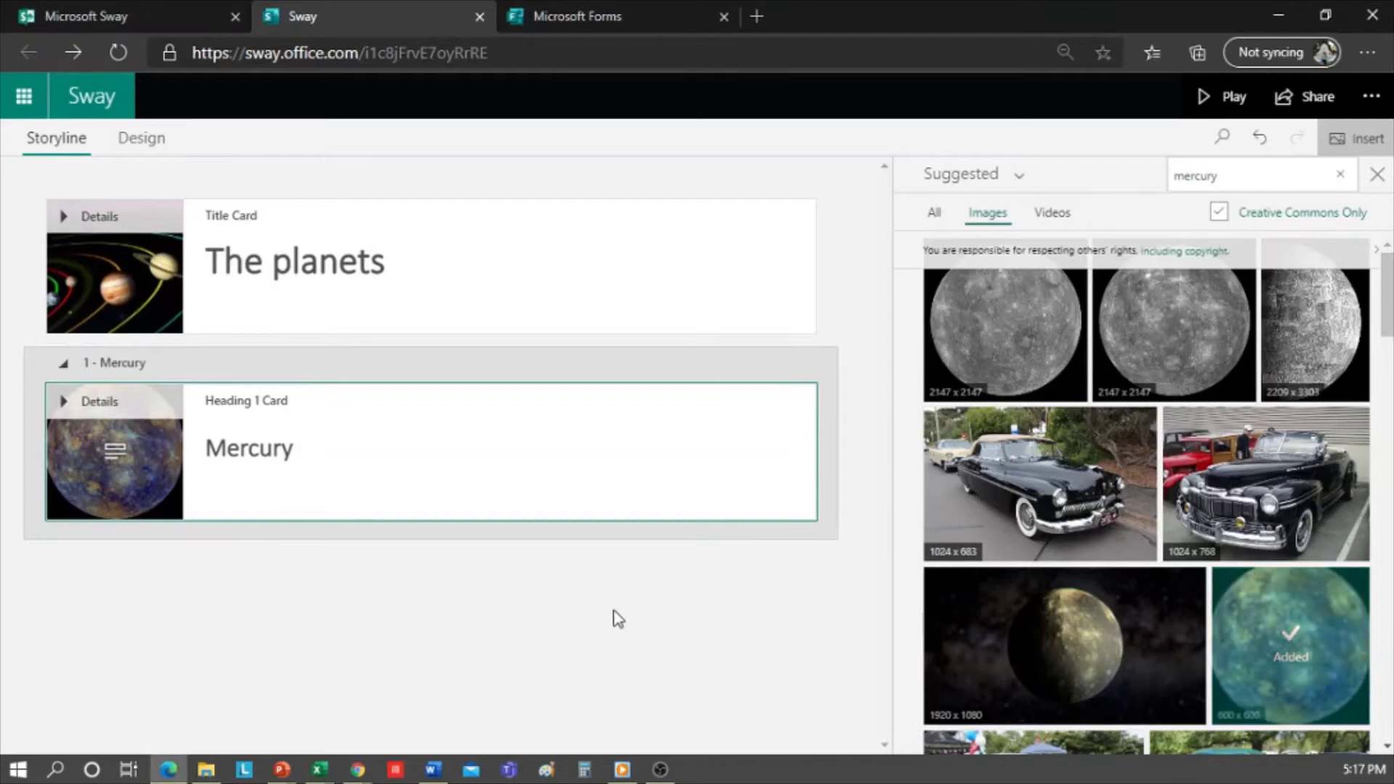
left_click(1381, 174)
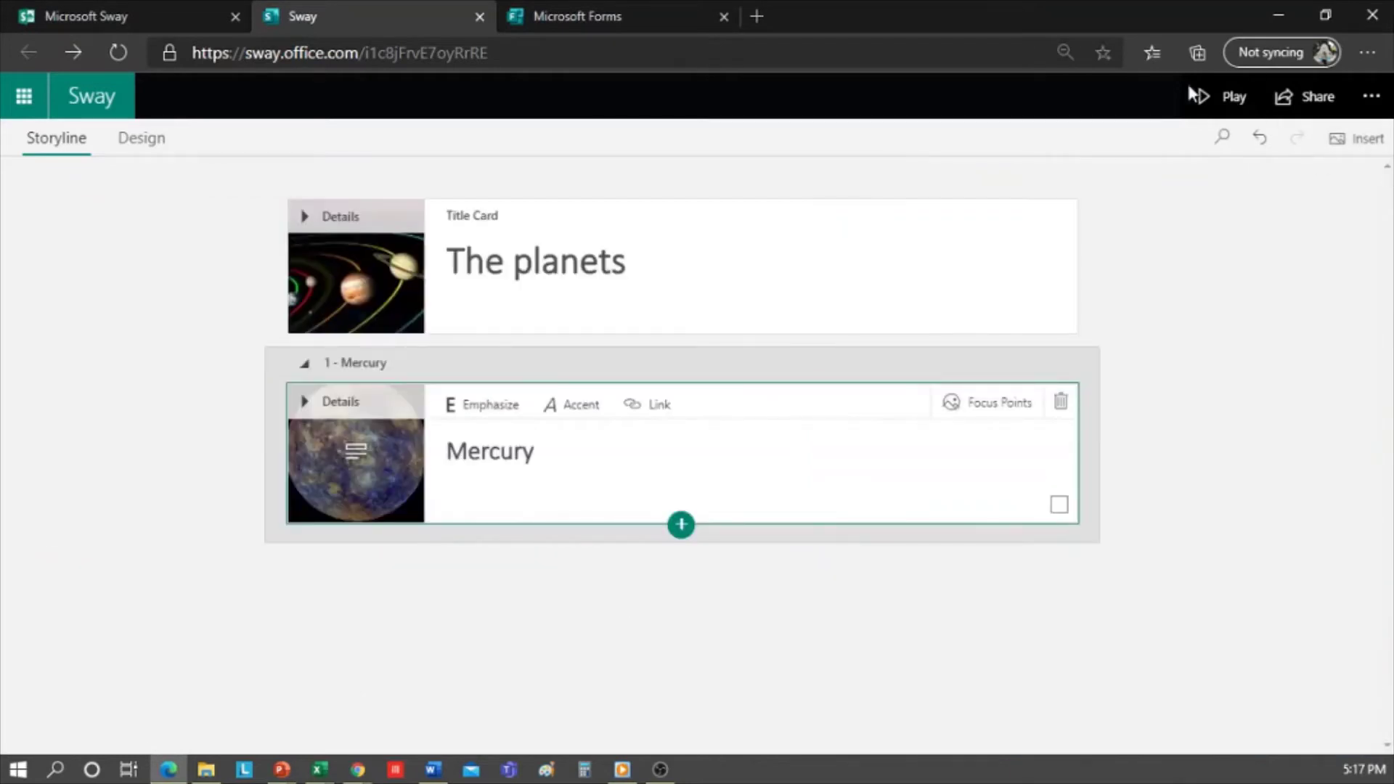
- Preview the Sway as a presentation, scroll through it, and return to editing
left_click(1217, 97)
scroll(1024, 470, "down", 5)
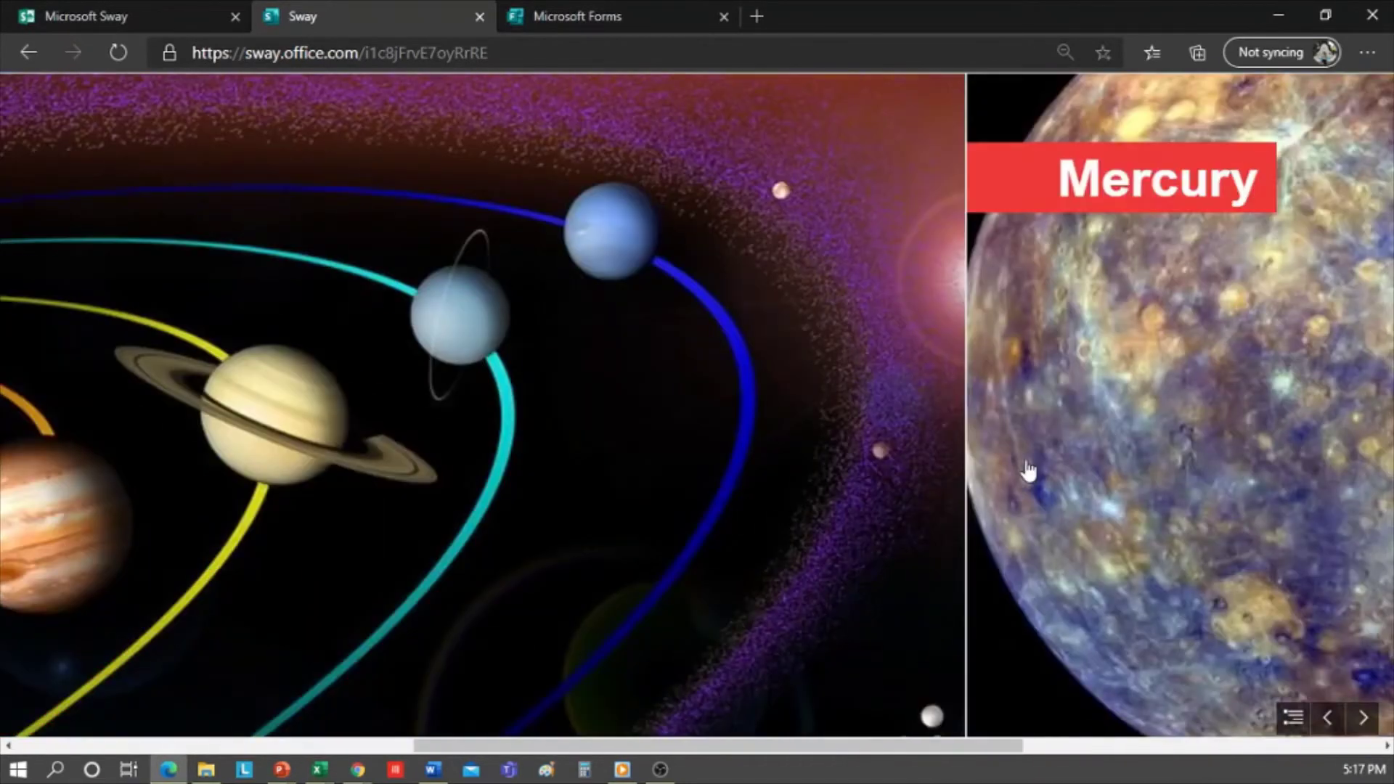
scroll(1027, 471, "down", 3)
left_click(1207, 102)
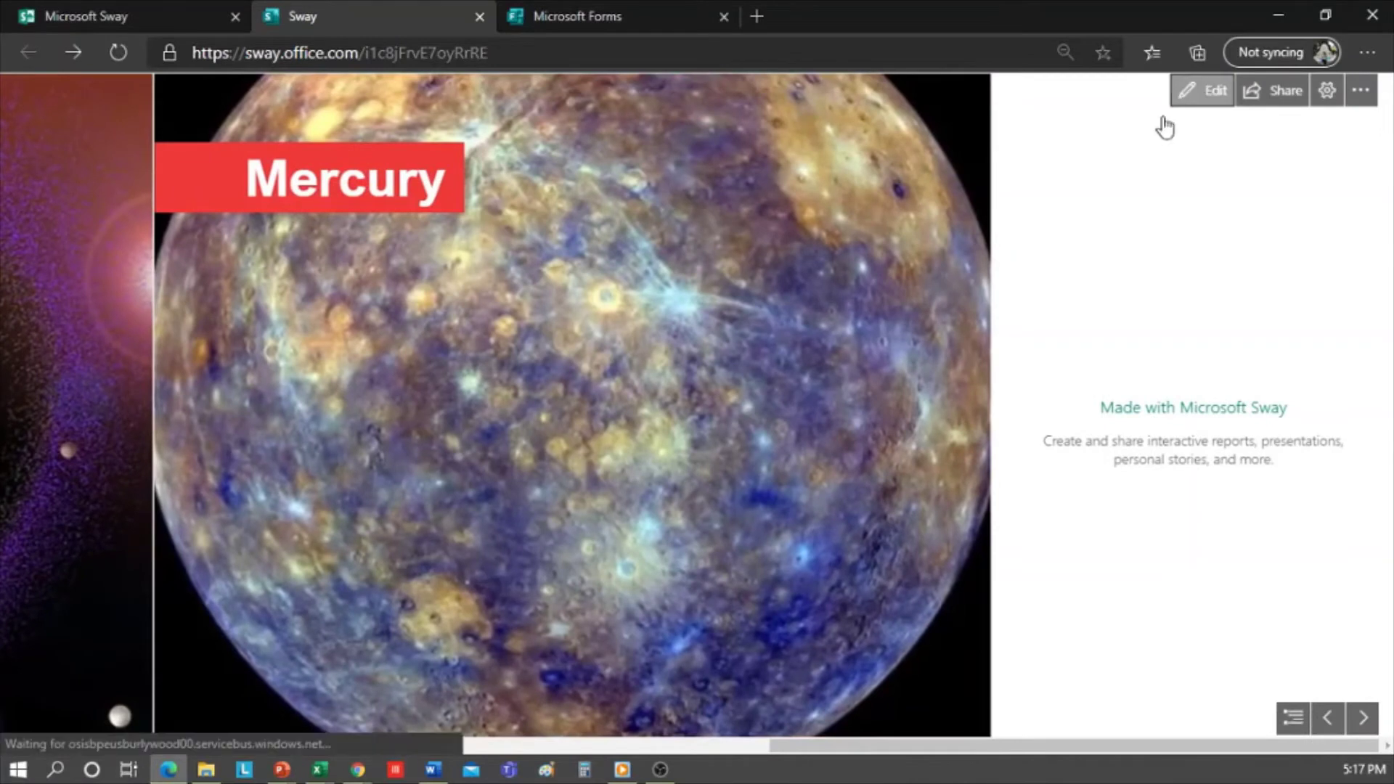
- Mark the entire Mercury background image as important in Focus Points
left_click(323, 407)
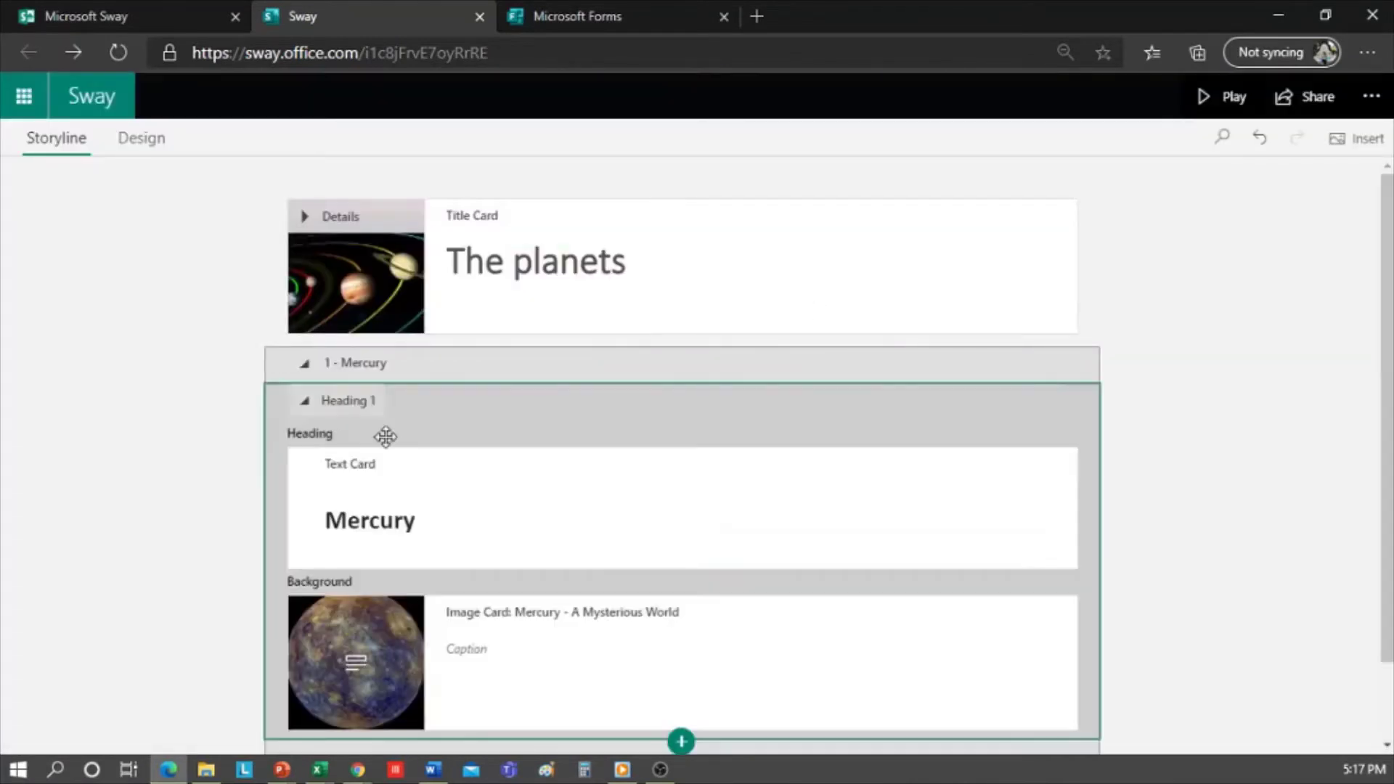
left_click(603, 645)
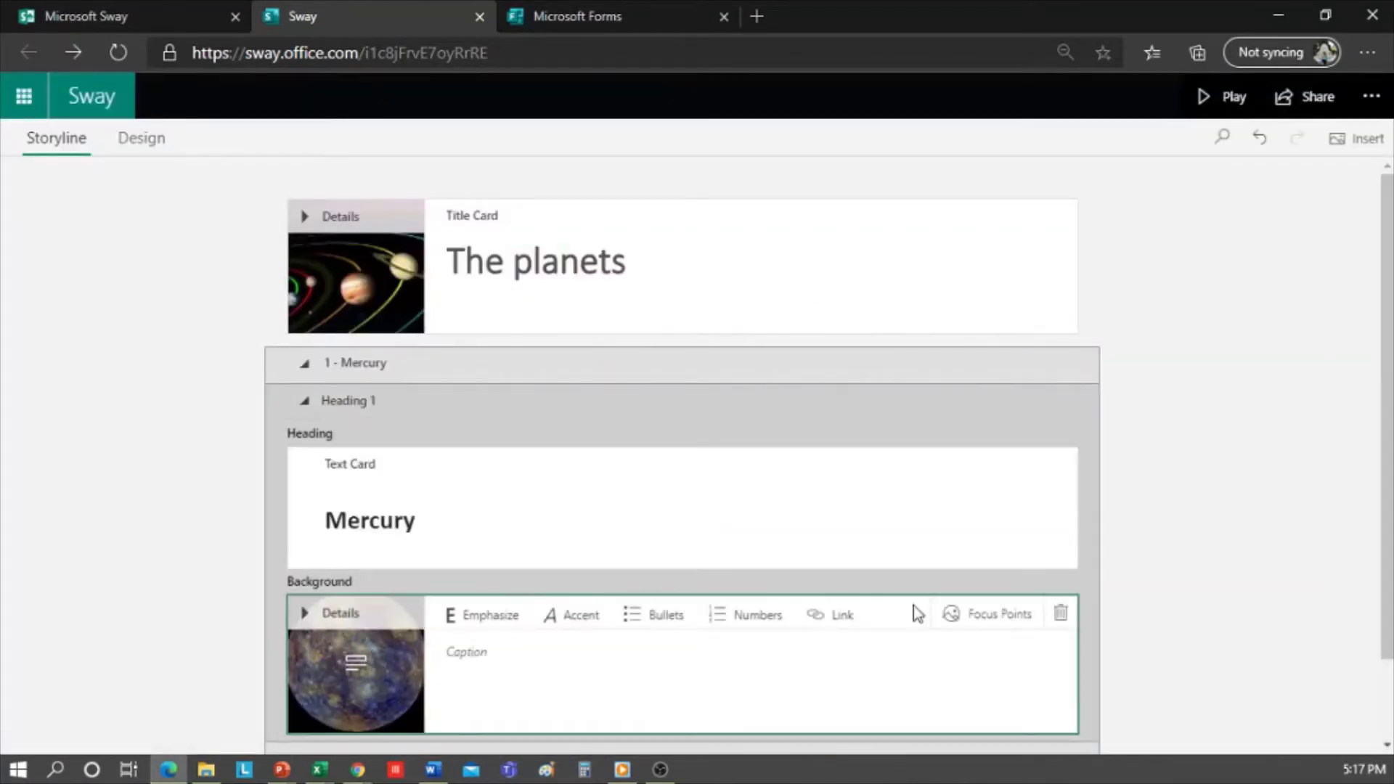
left_click(954, 614)
left_click(932, 489)
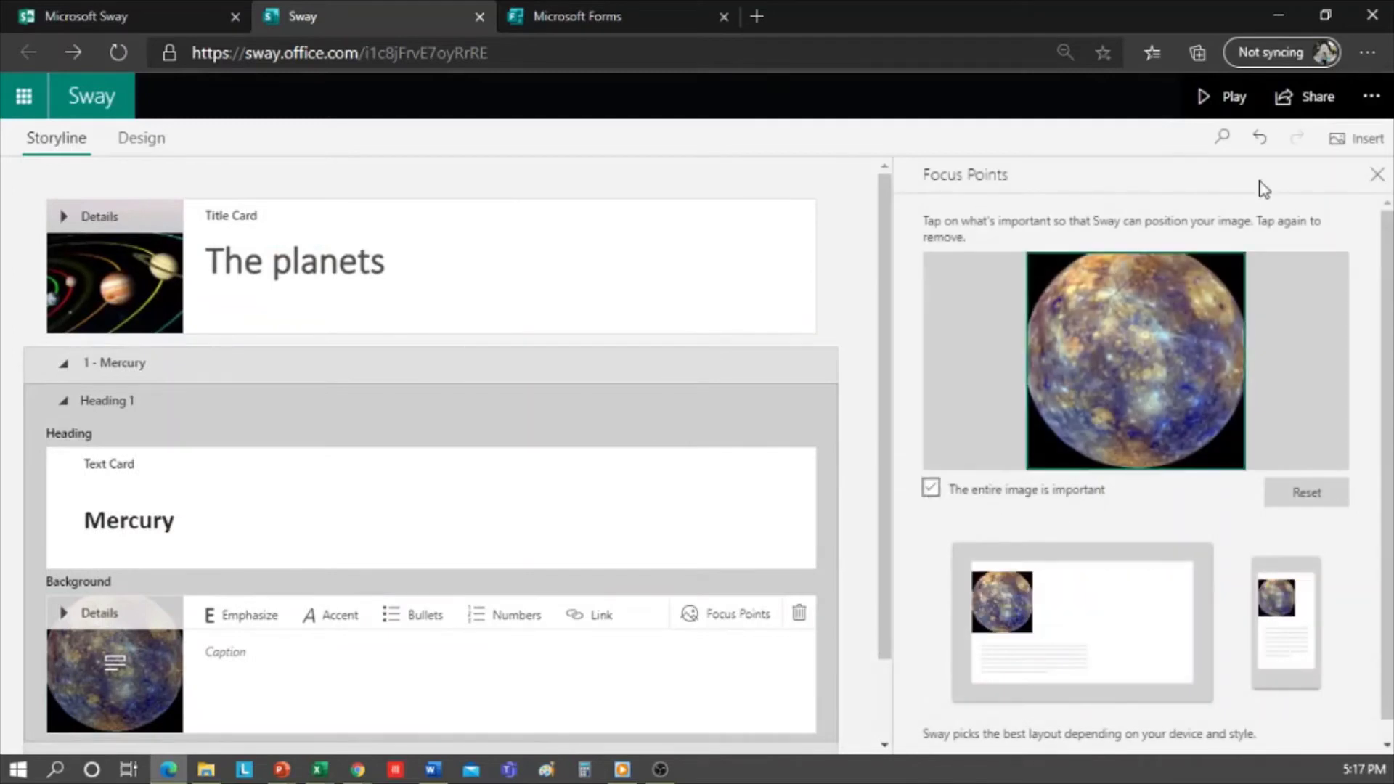
left_click(628, 590)
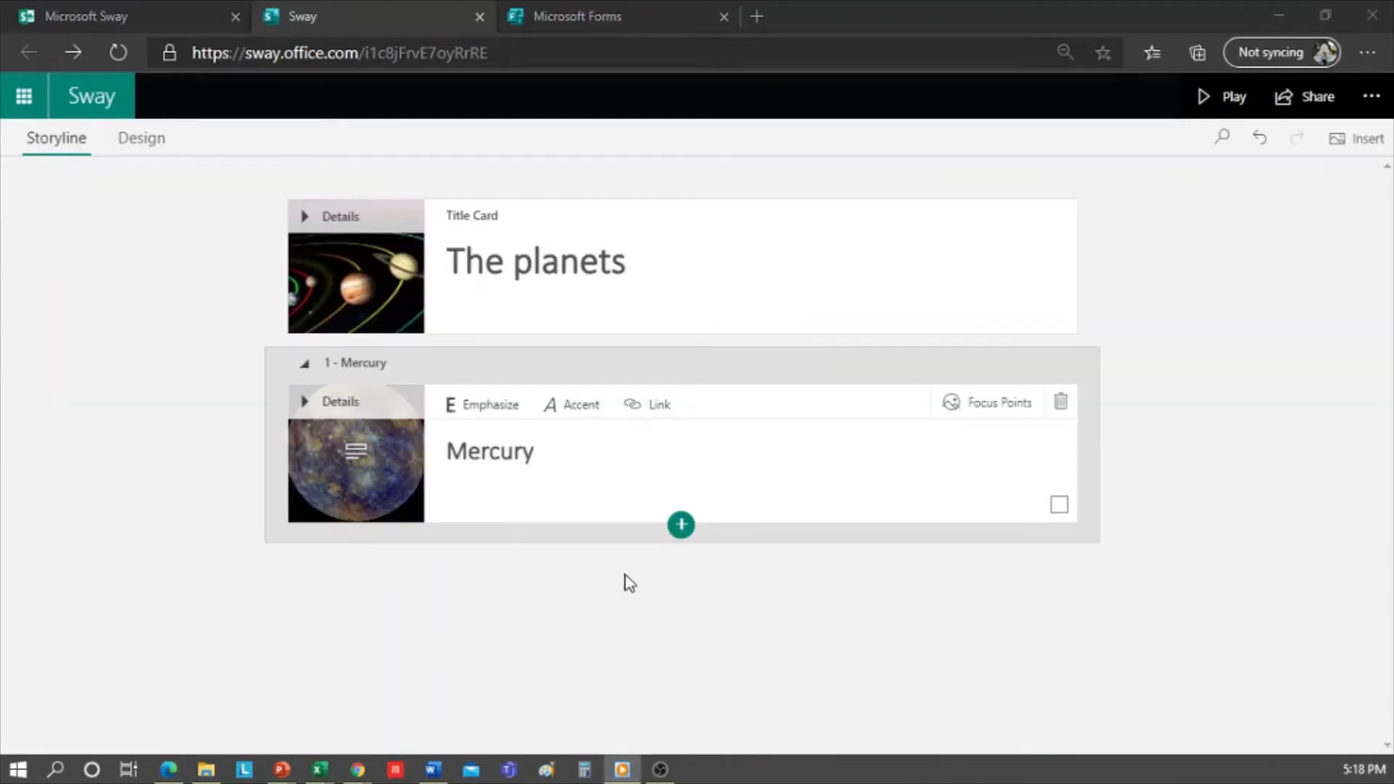
- Add a text card below Mercury describing it as the smallest planet, closest to the sun
left_click(681, 528)
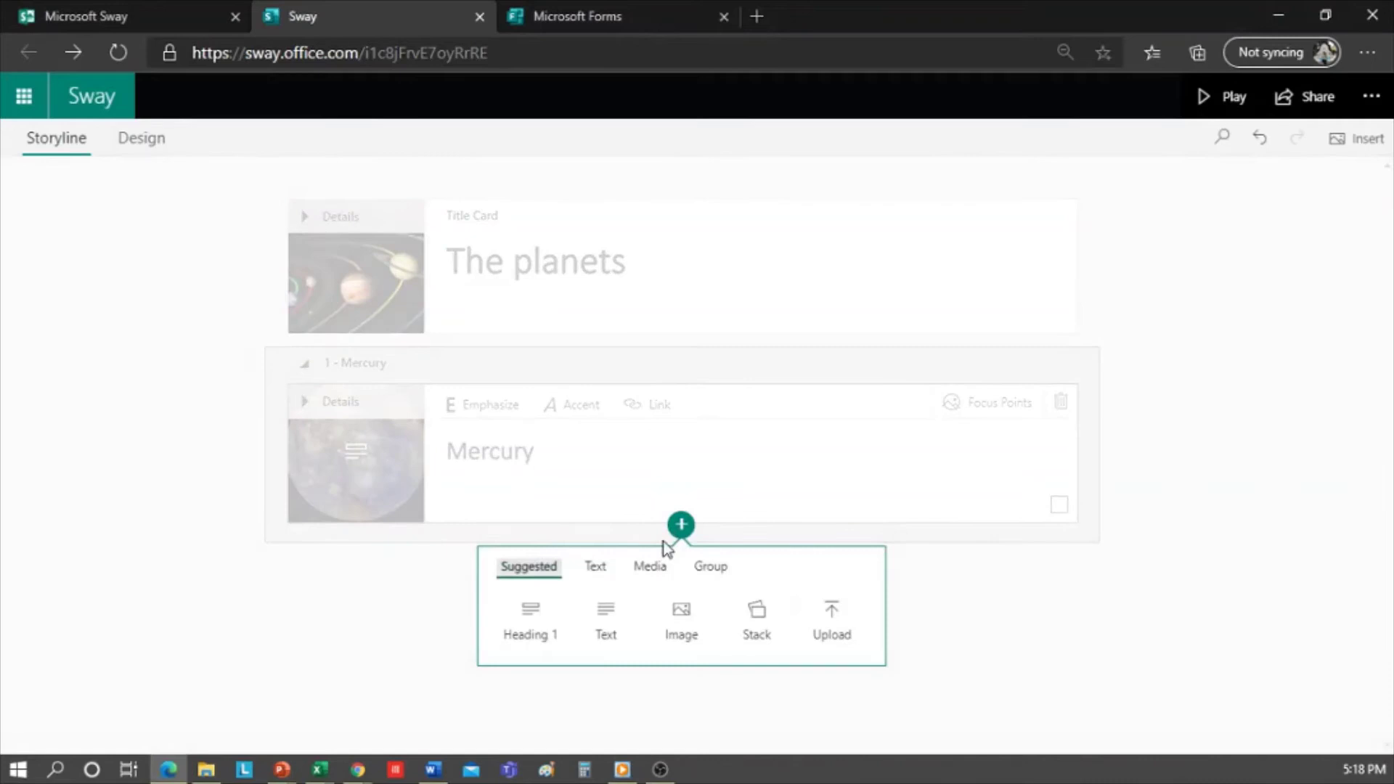
left_click(600, 580)
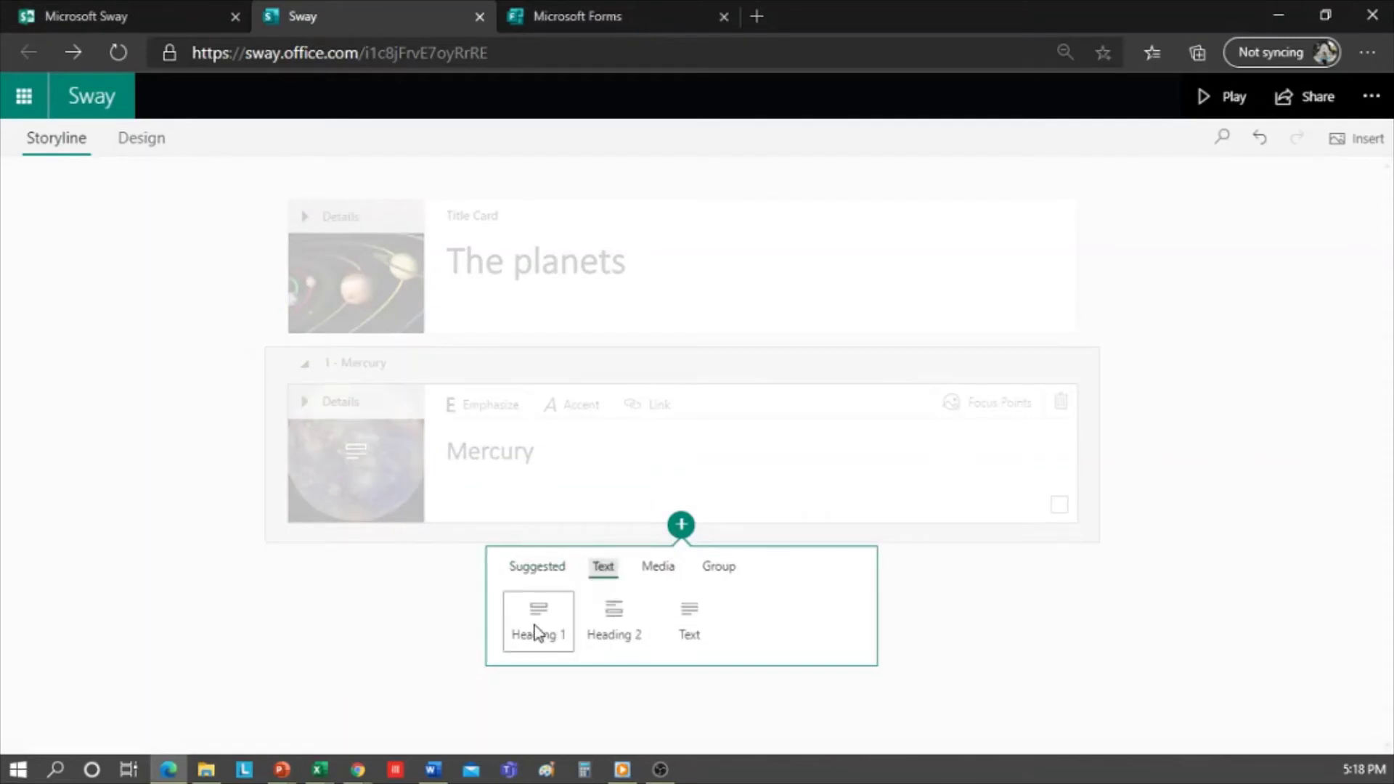
left_click(681, 616)
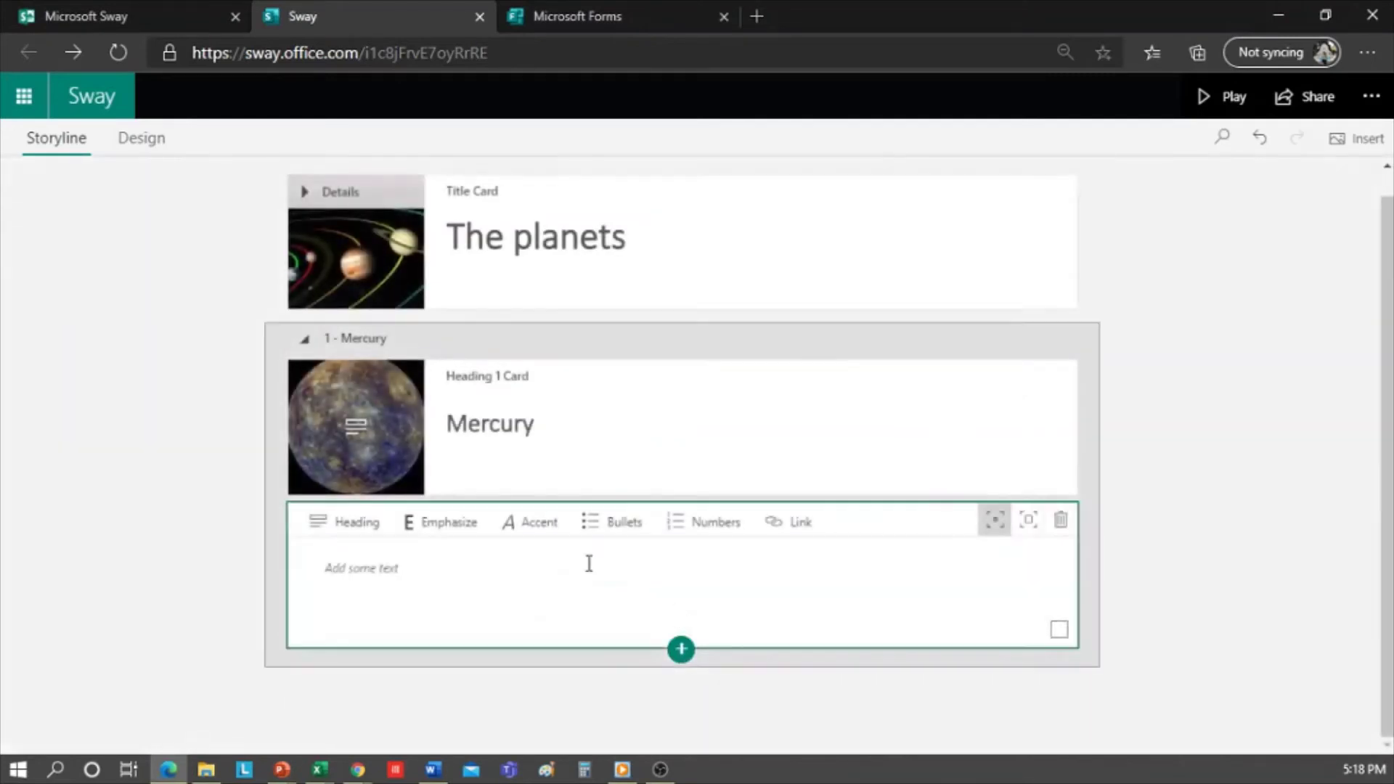
type("This is the smallest planet in our solar system and the closest planet to the sun")
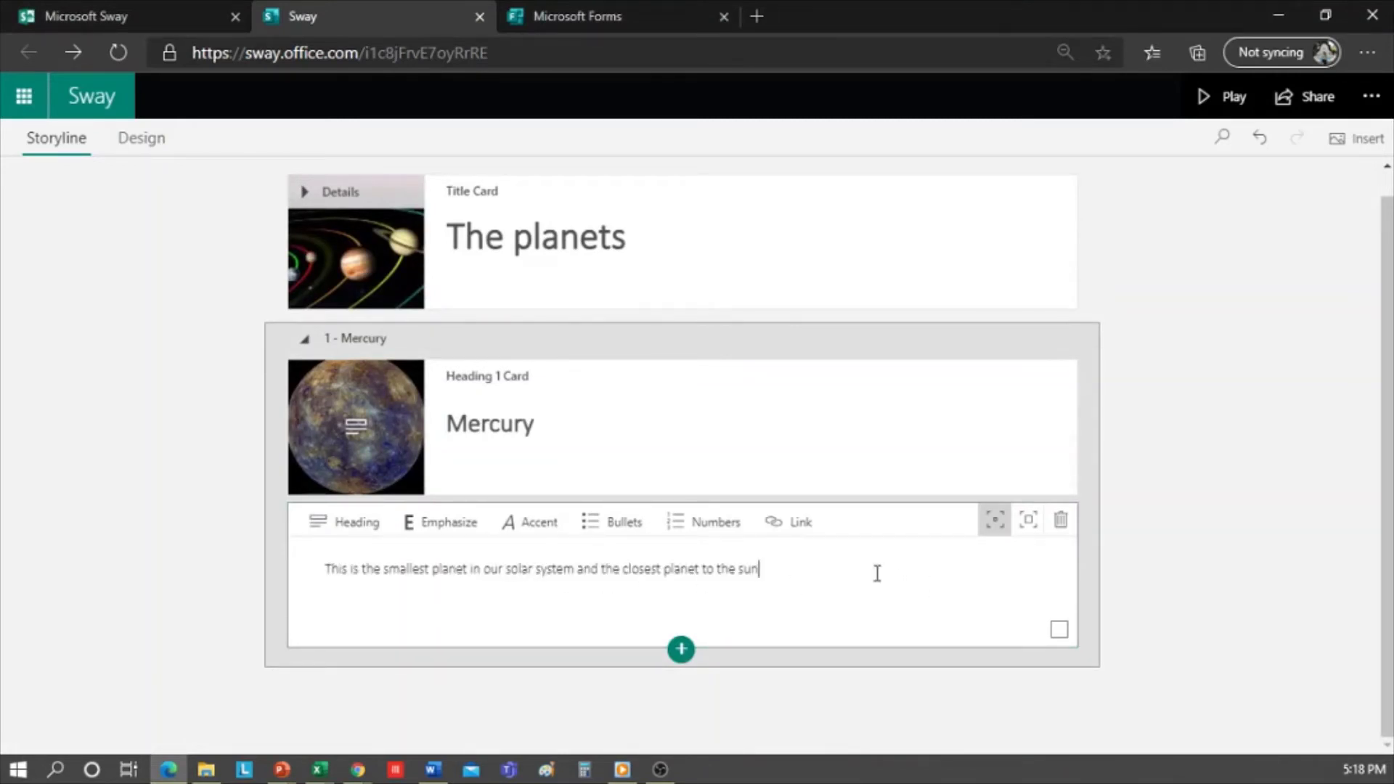
- Add a grey Mercury photo card below the text, marking the whole image as important
left_click(683, 650)
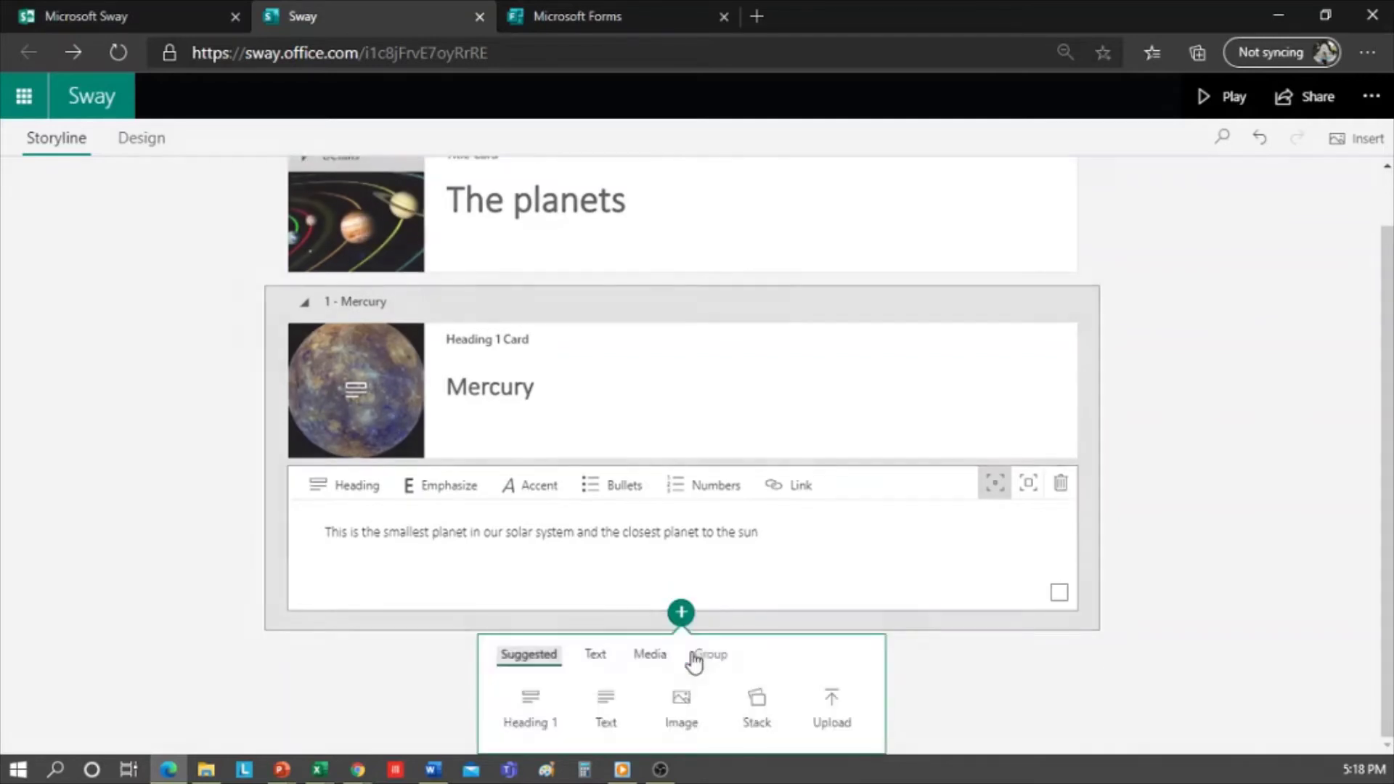
left_click(682, 715)
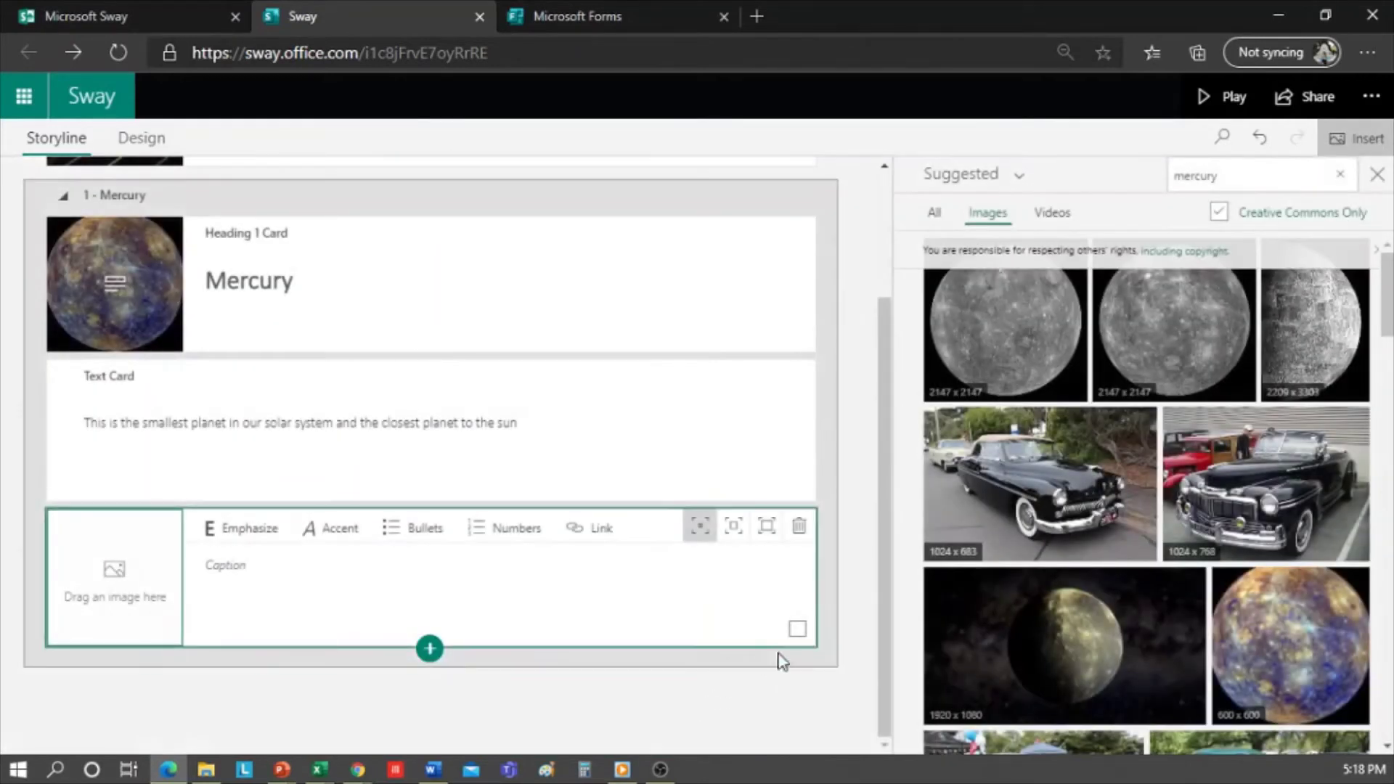
left_click(1002, 570)
left_click(1296, 176)
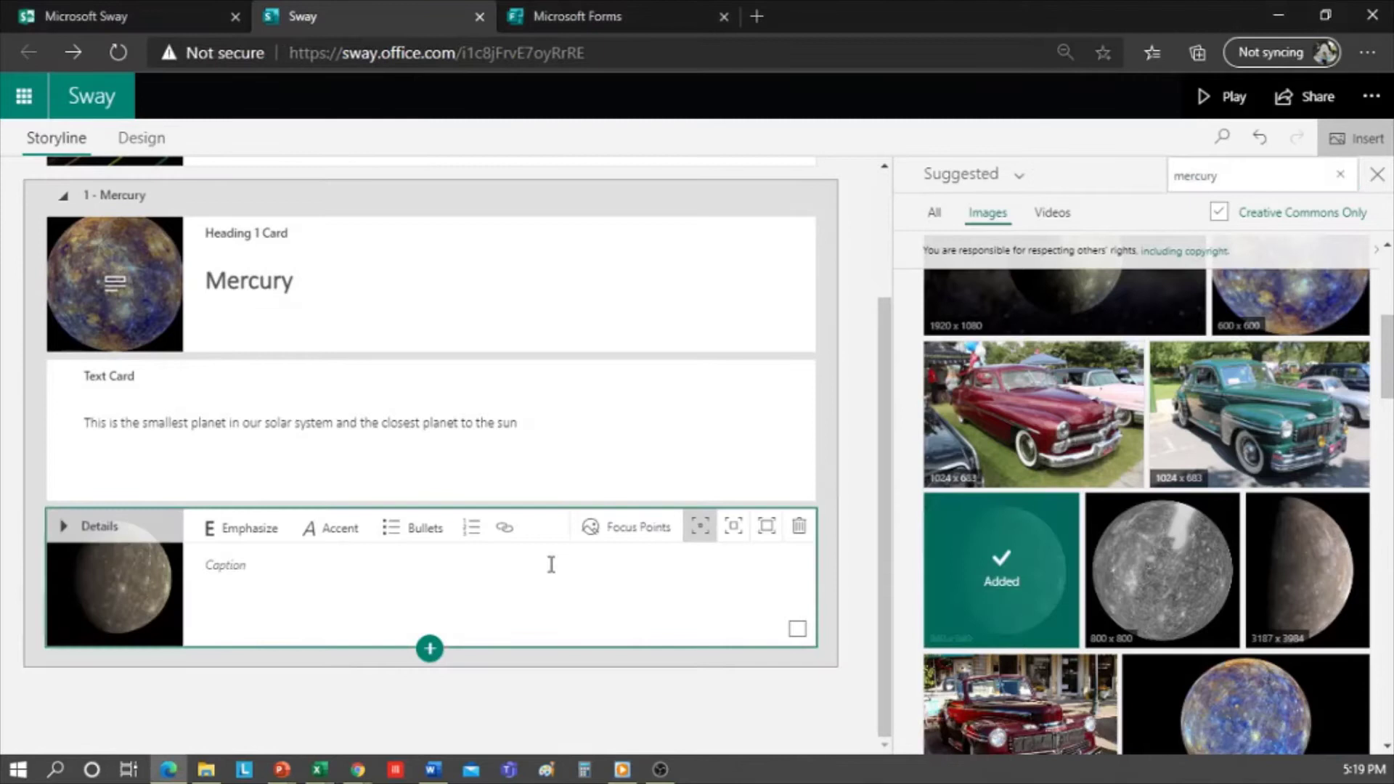
left_click(639, 534)
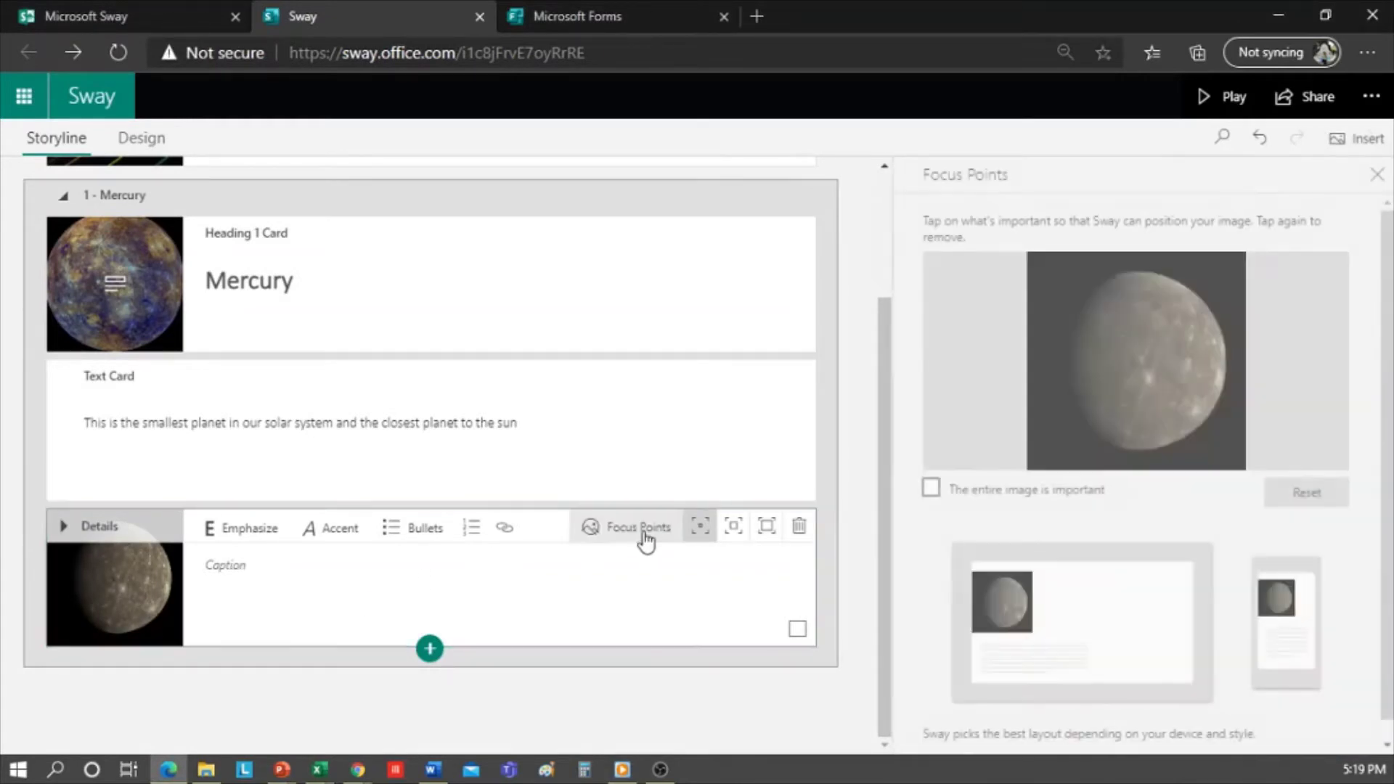
left_click(932, 491)
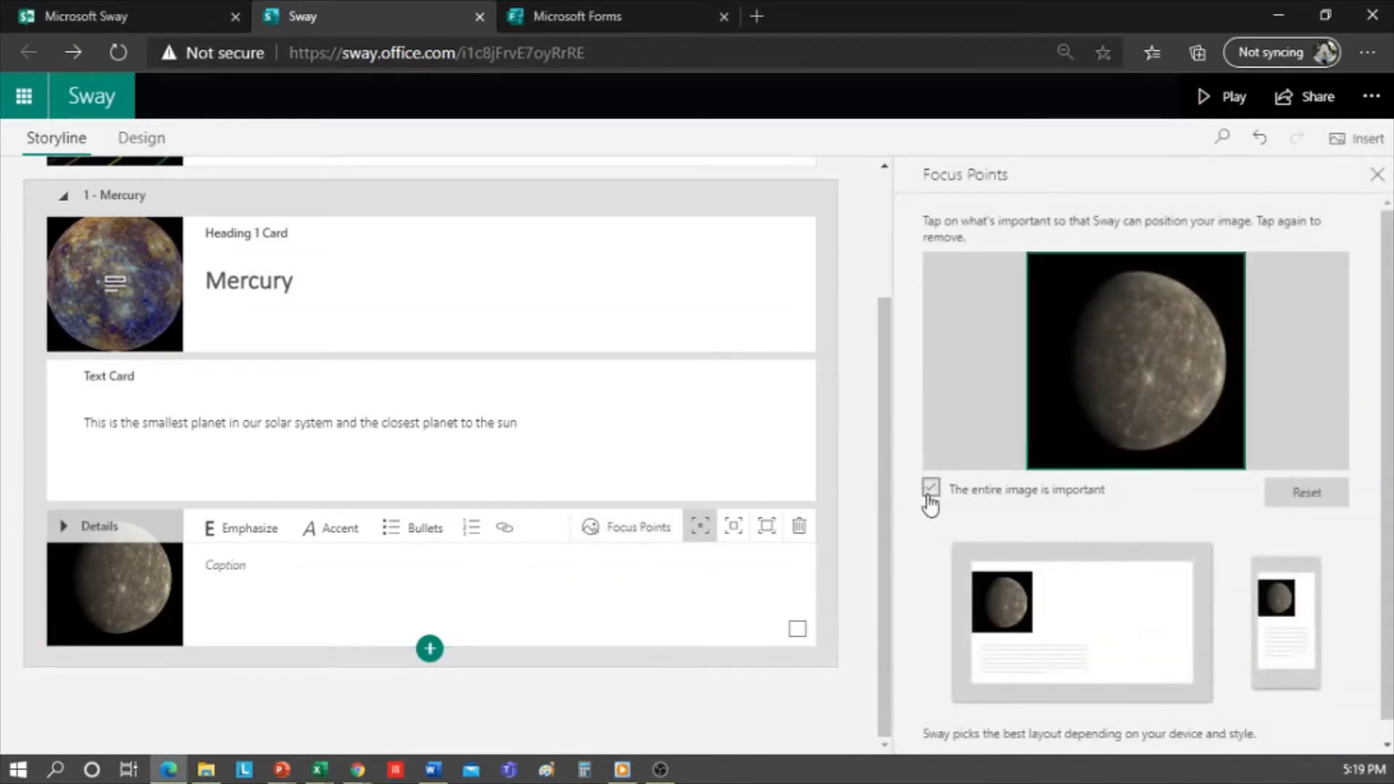
- Set the photo card's emphasis to Moderate and preview the section's design
left_click(710, 537)
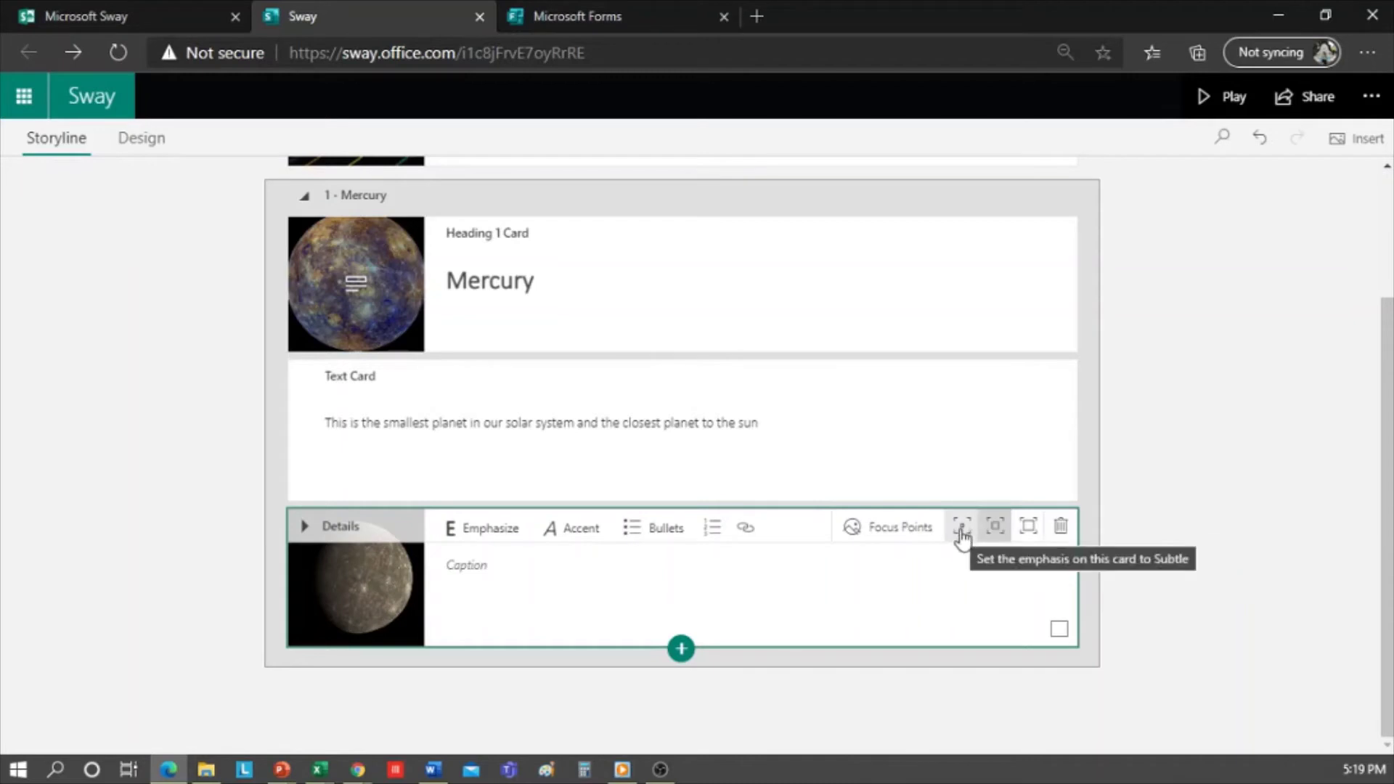
left_click(992, 529)
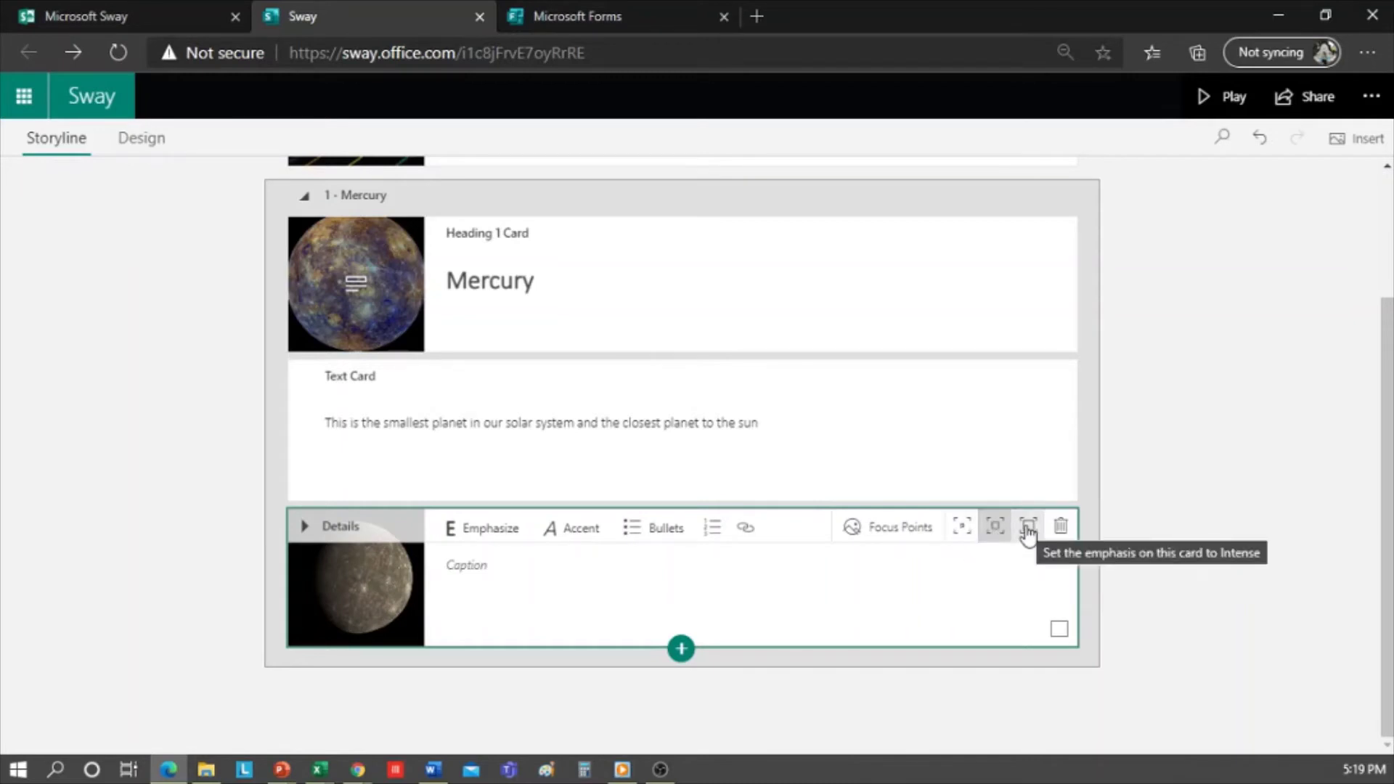
left_click(570, 585)
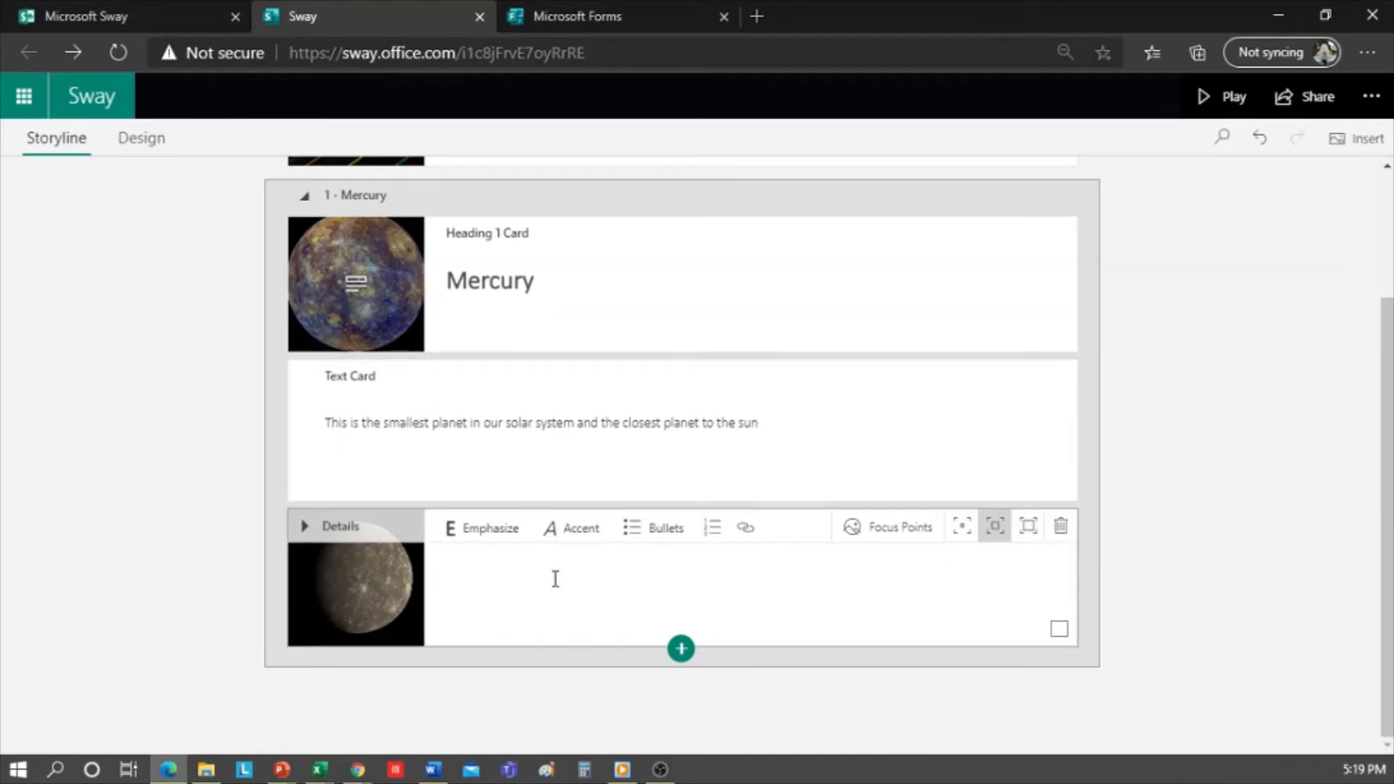
left_click(147, 144)
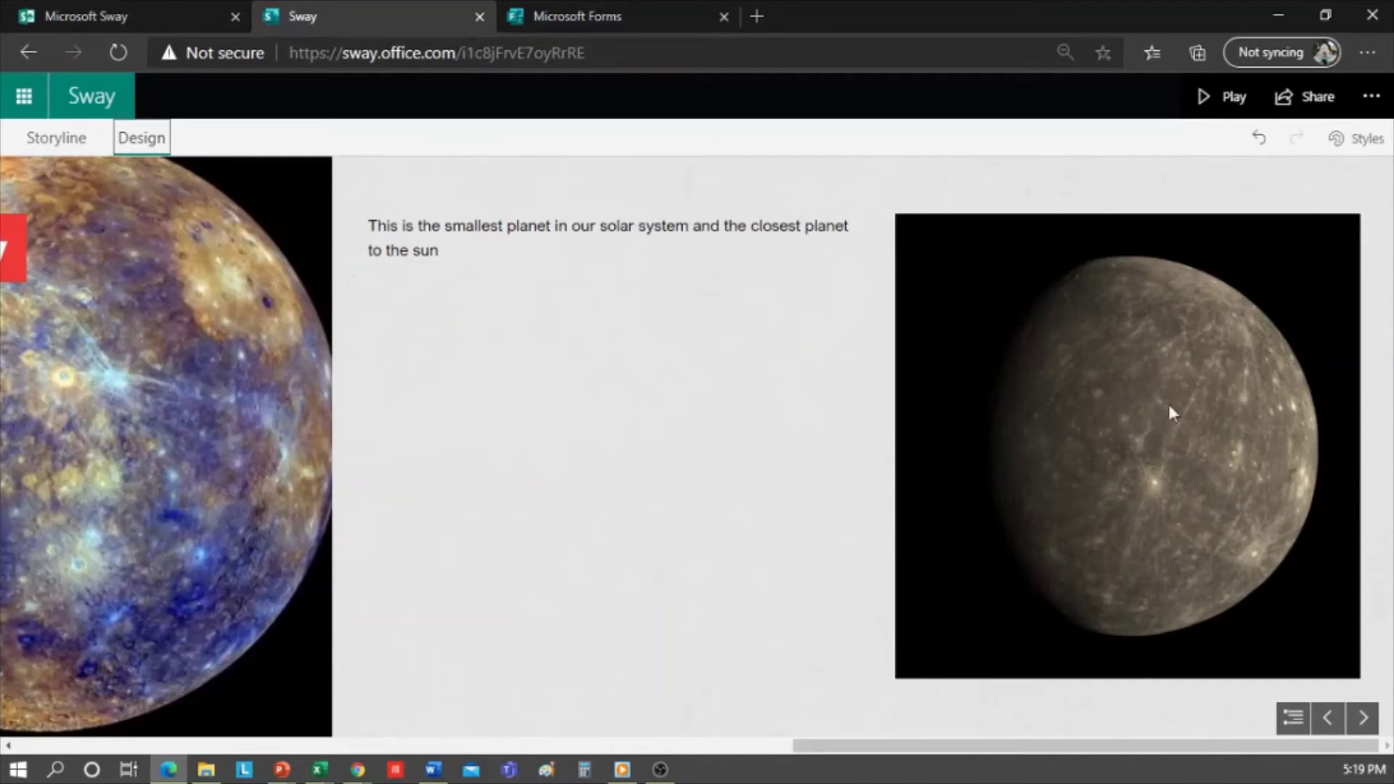
- Preview the Mercury slide's design, then return to the card-by-card Storyline
scroll(455, 501, "up", 5)
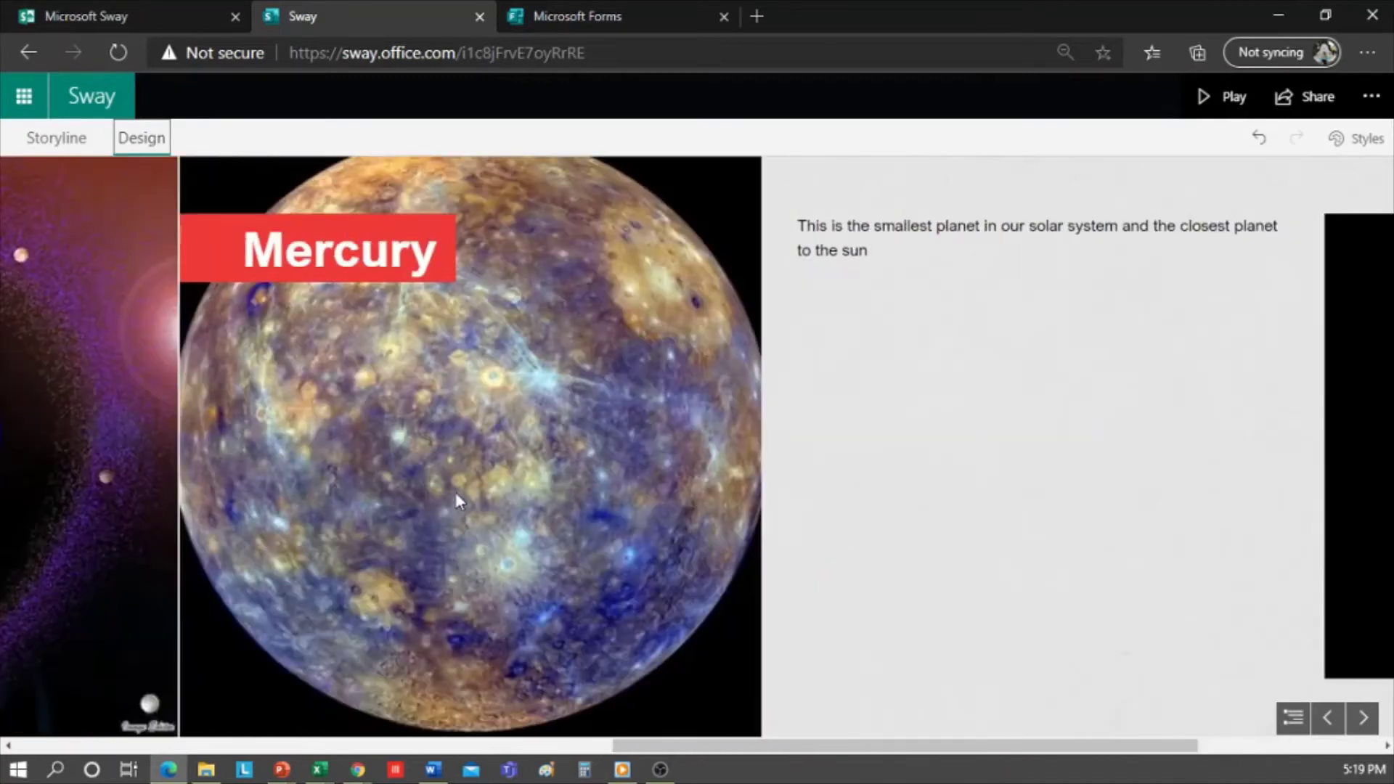
scroll(455, 492, "down", 5)
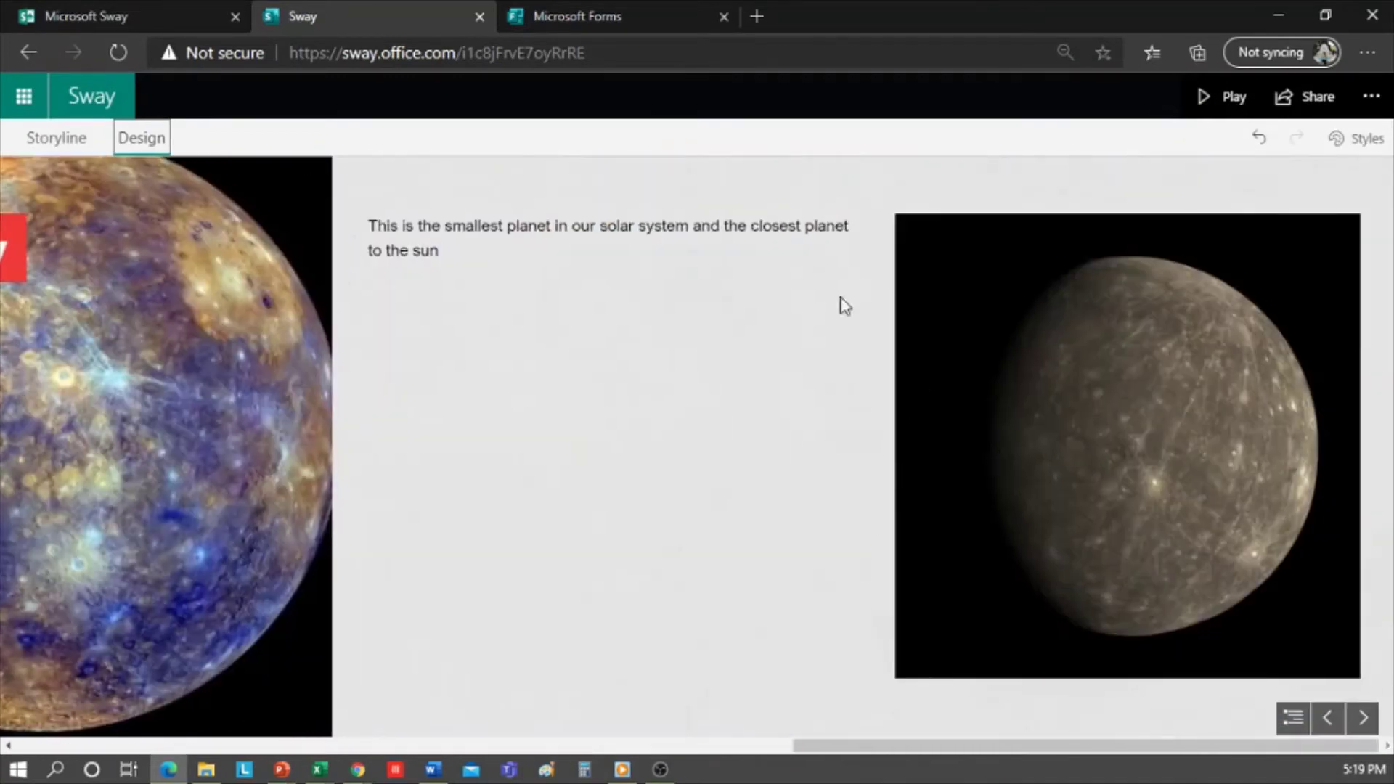
left_click(58, 147)
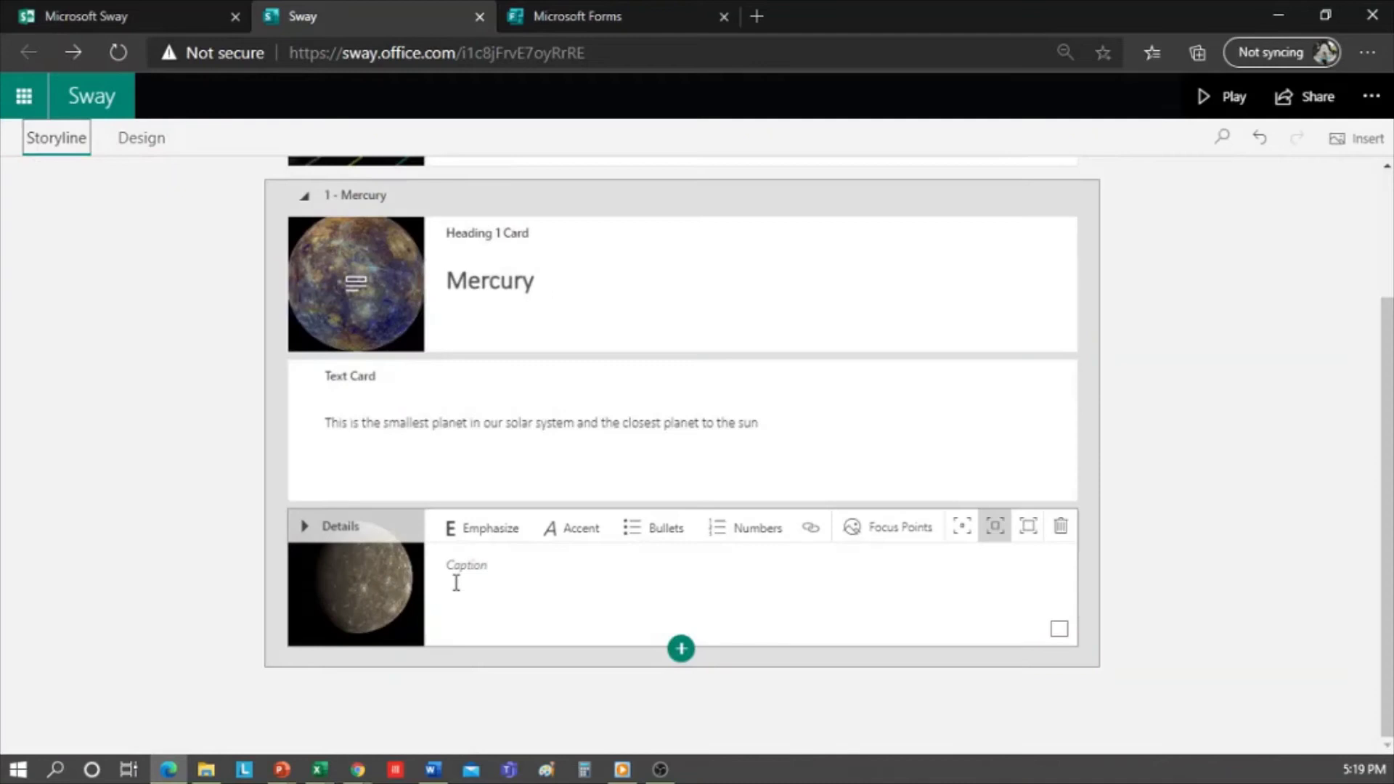
left_click(560, 581)
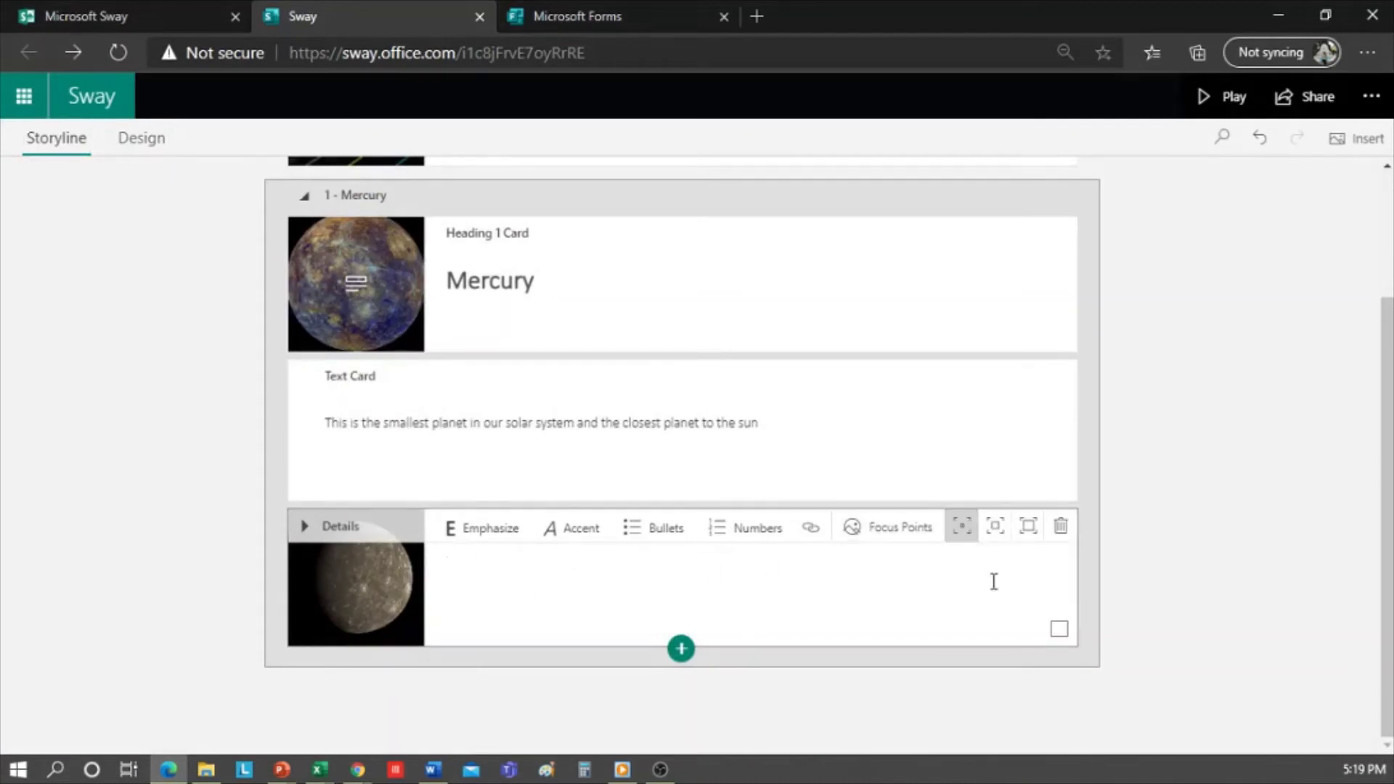
left_click(149, 149)
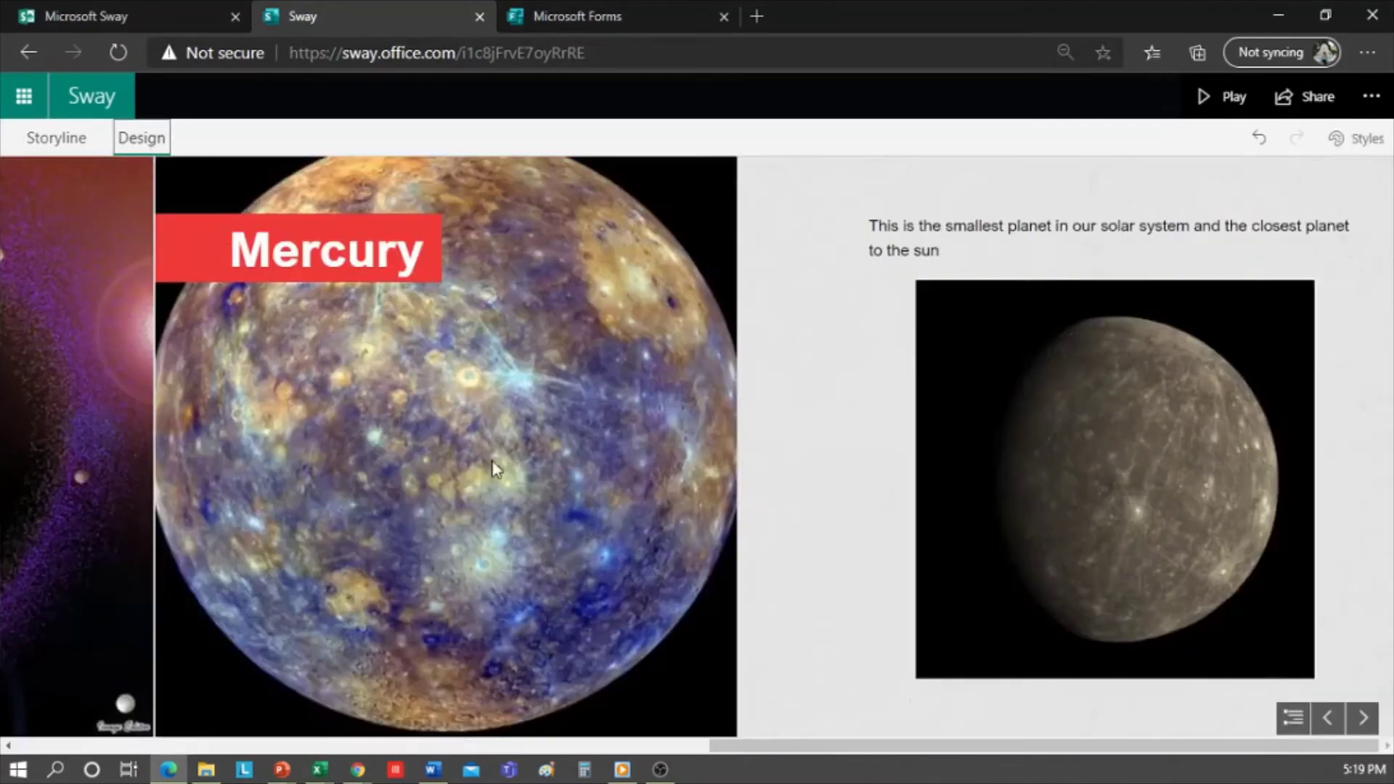
scroll(495, 469, "up", 4)
scroll(495, 460, "down", 4)
left_click(41, 139)
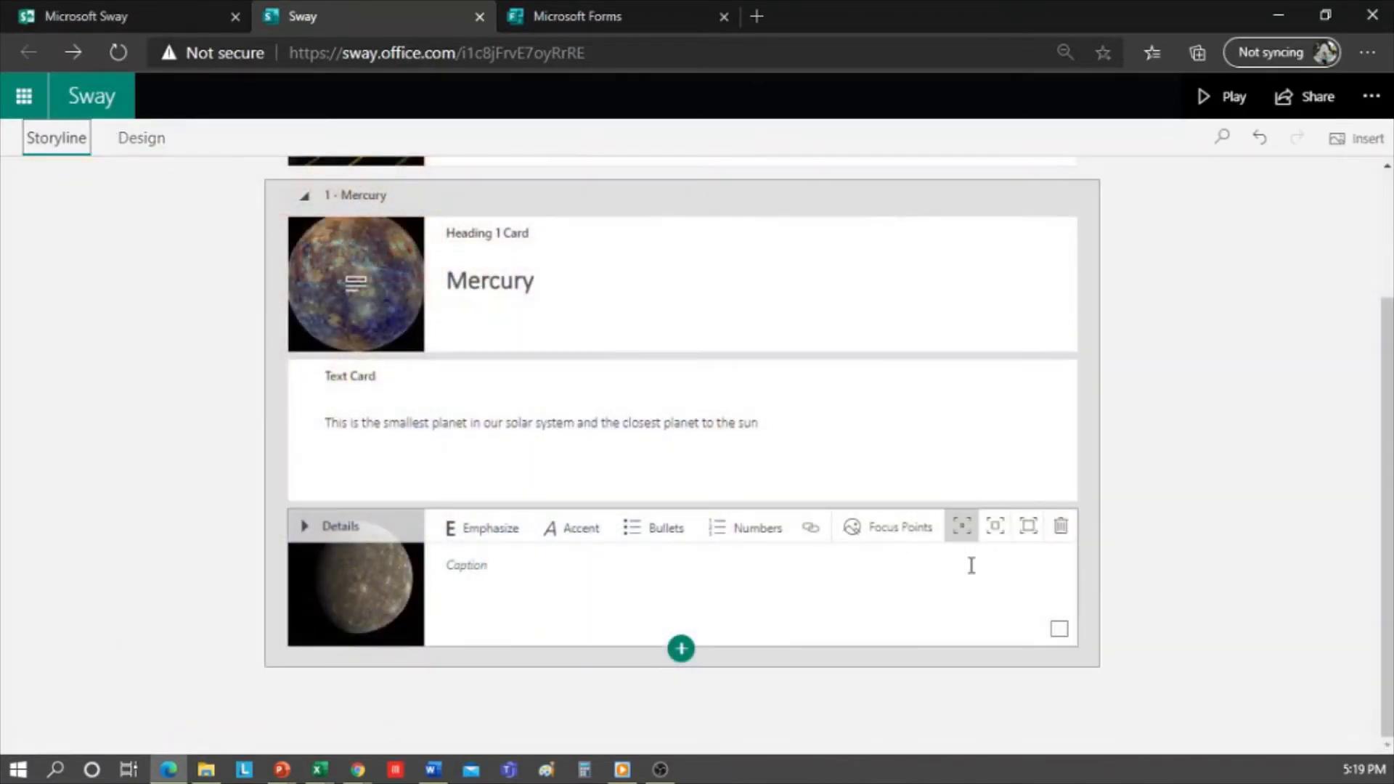
- Add the grey and the blue-toned Mercury photos as two image cards and preview them
left_click(681, 648)
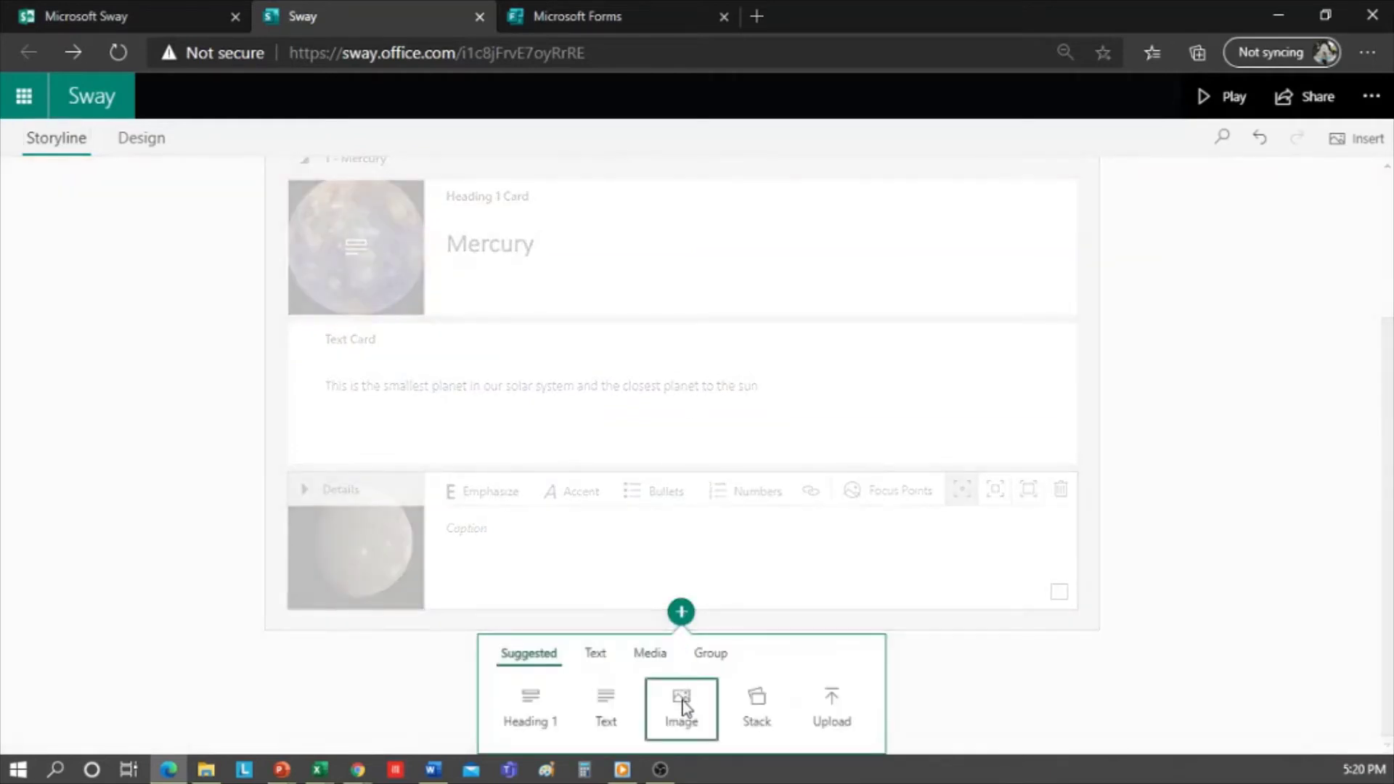
left_click(682, 690)
scroll(1168, 441, "down", 2)
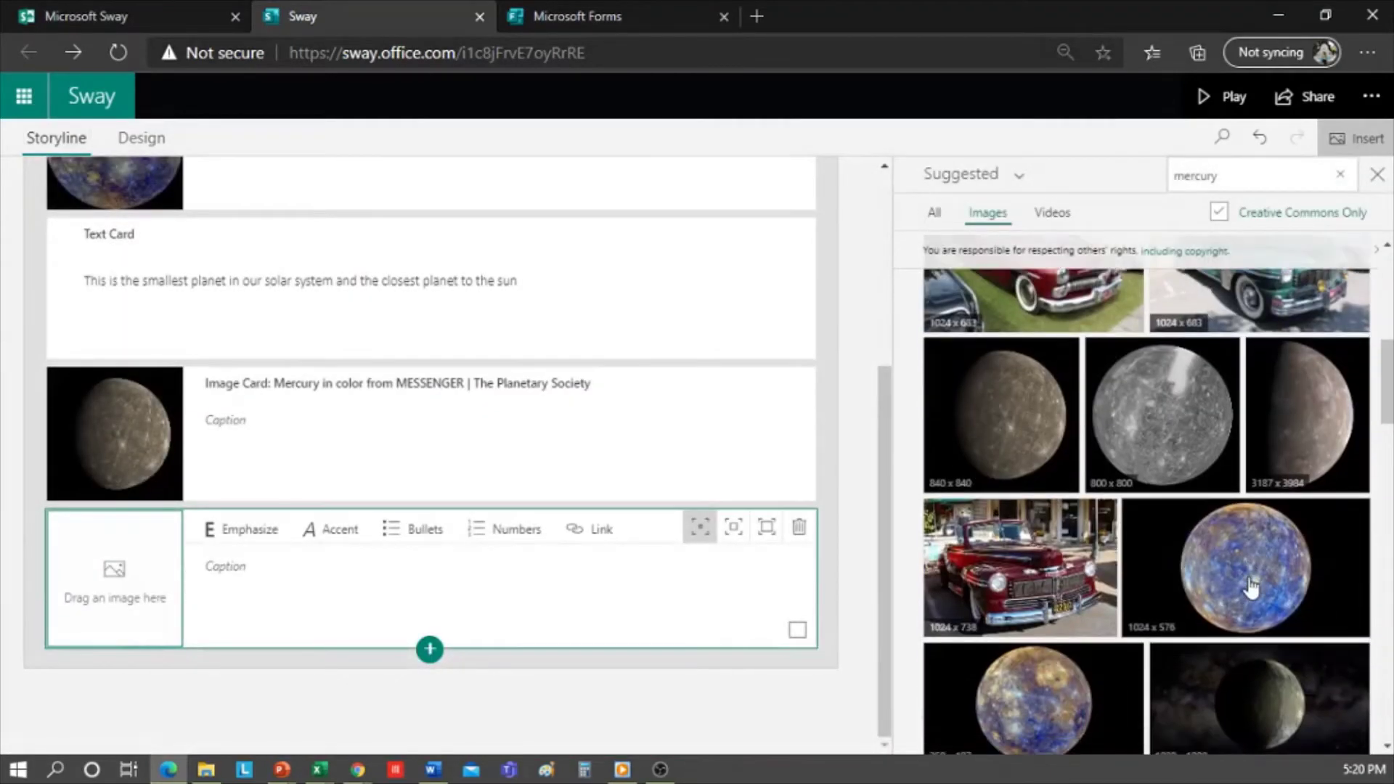
left_click_drag(1169, 441, 125, 607)
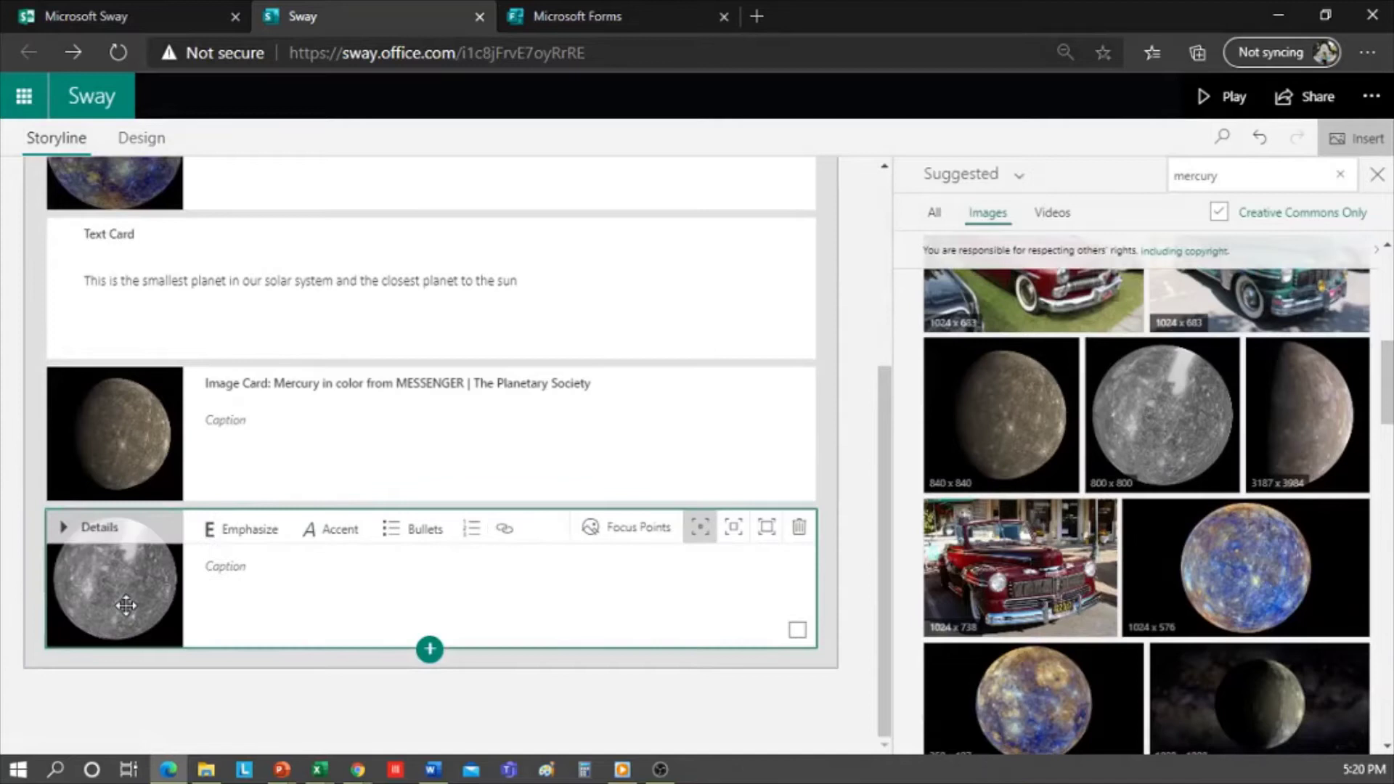
scroll(1051, 541, "down", 3)
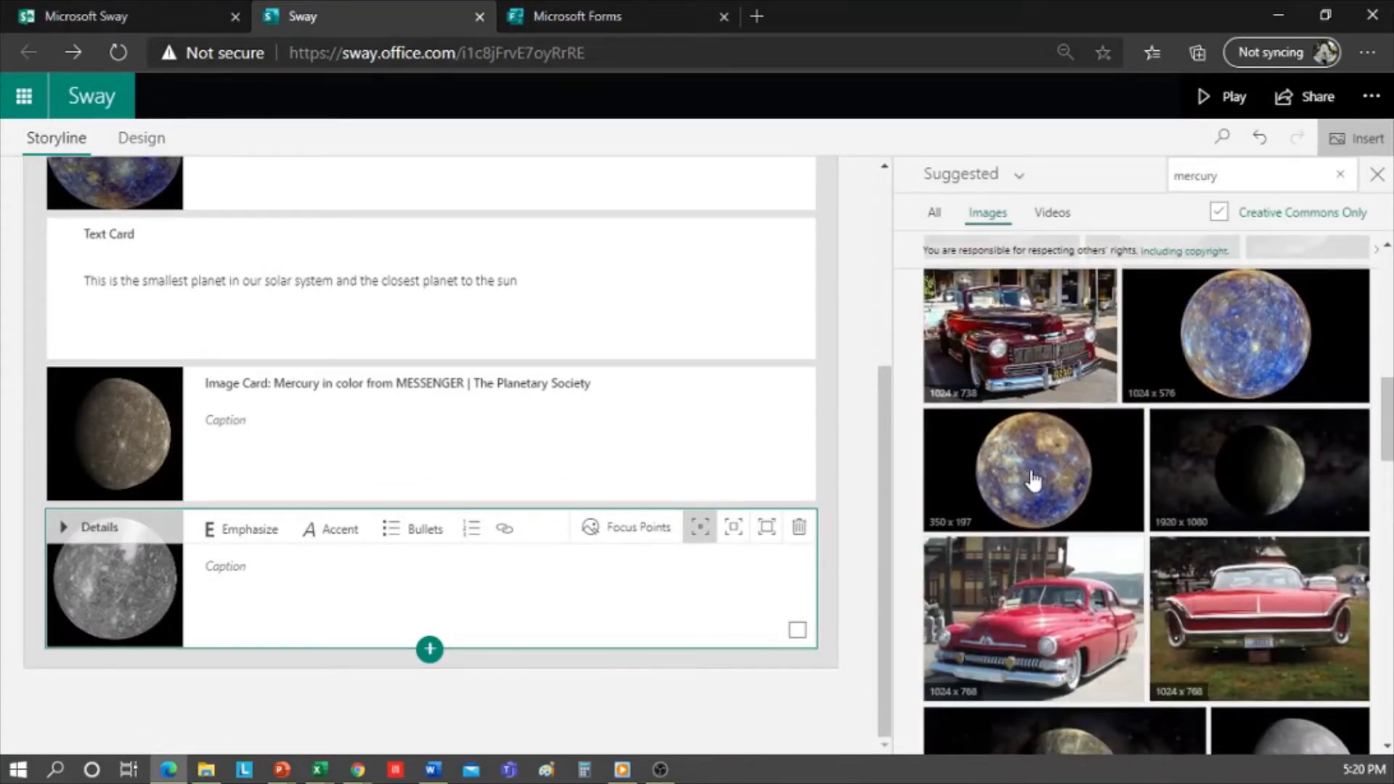
left_click_drag(1034, 479, 379, 672)
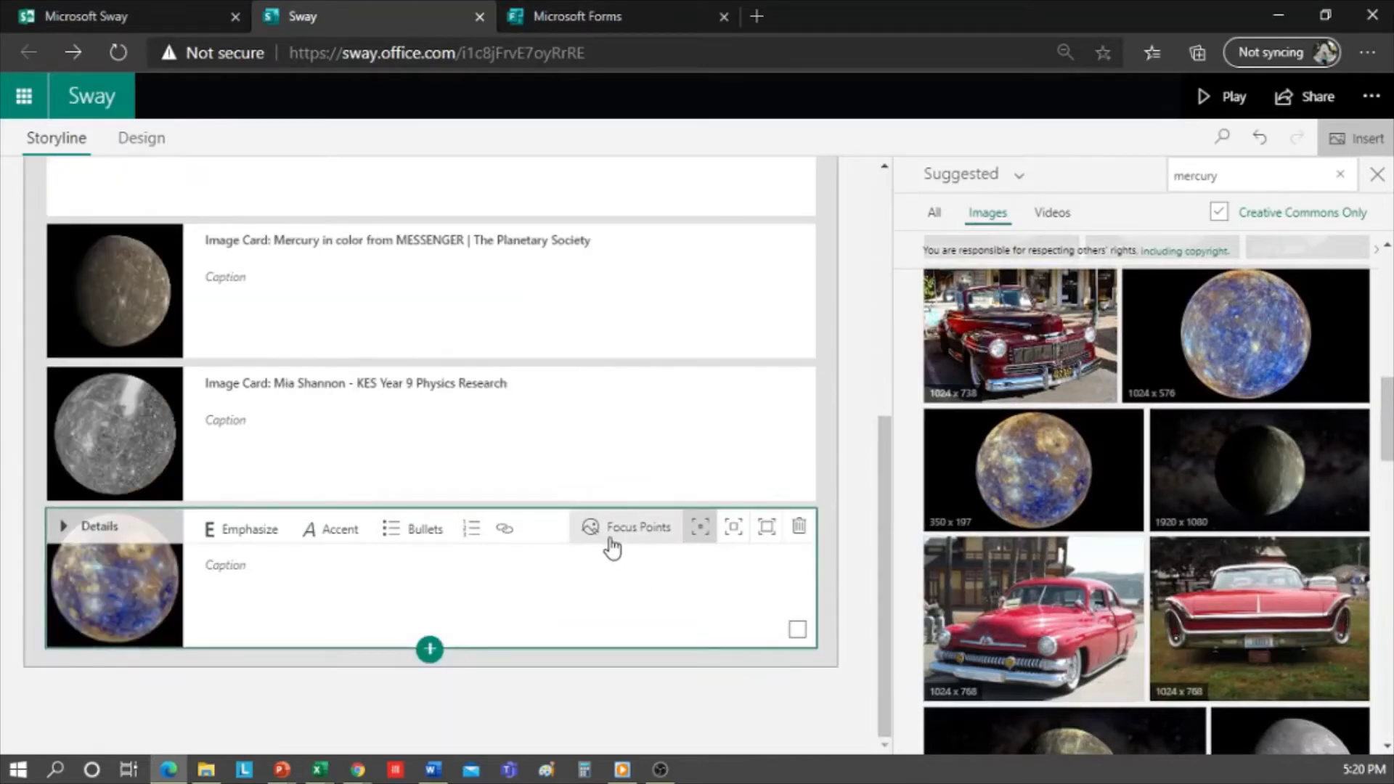
scroll(296, 391, "up", 5)
left_click(142, 138)
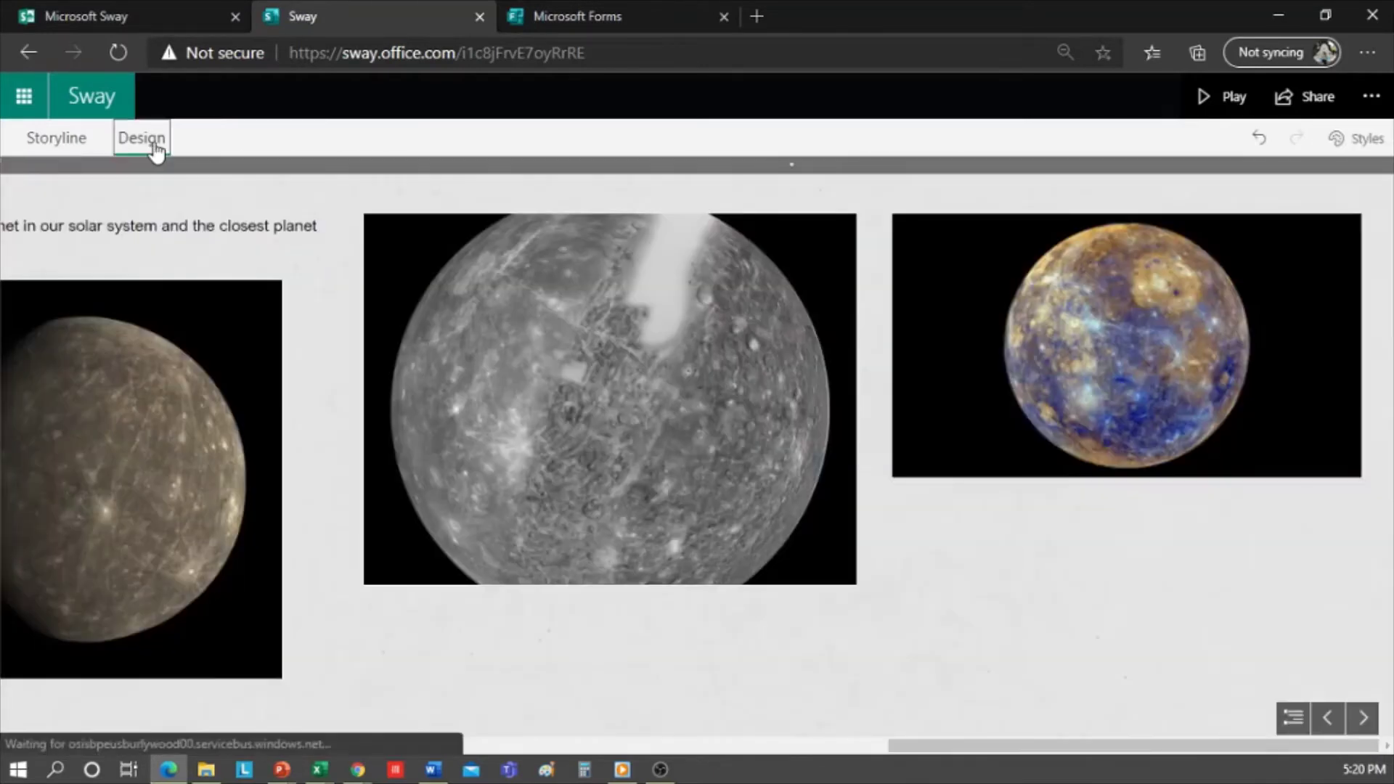
scroll(825, 603, "up", 10)
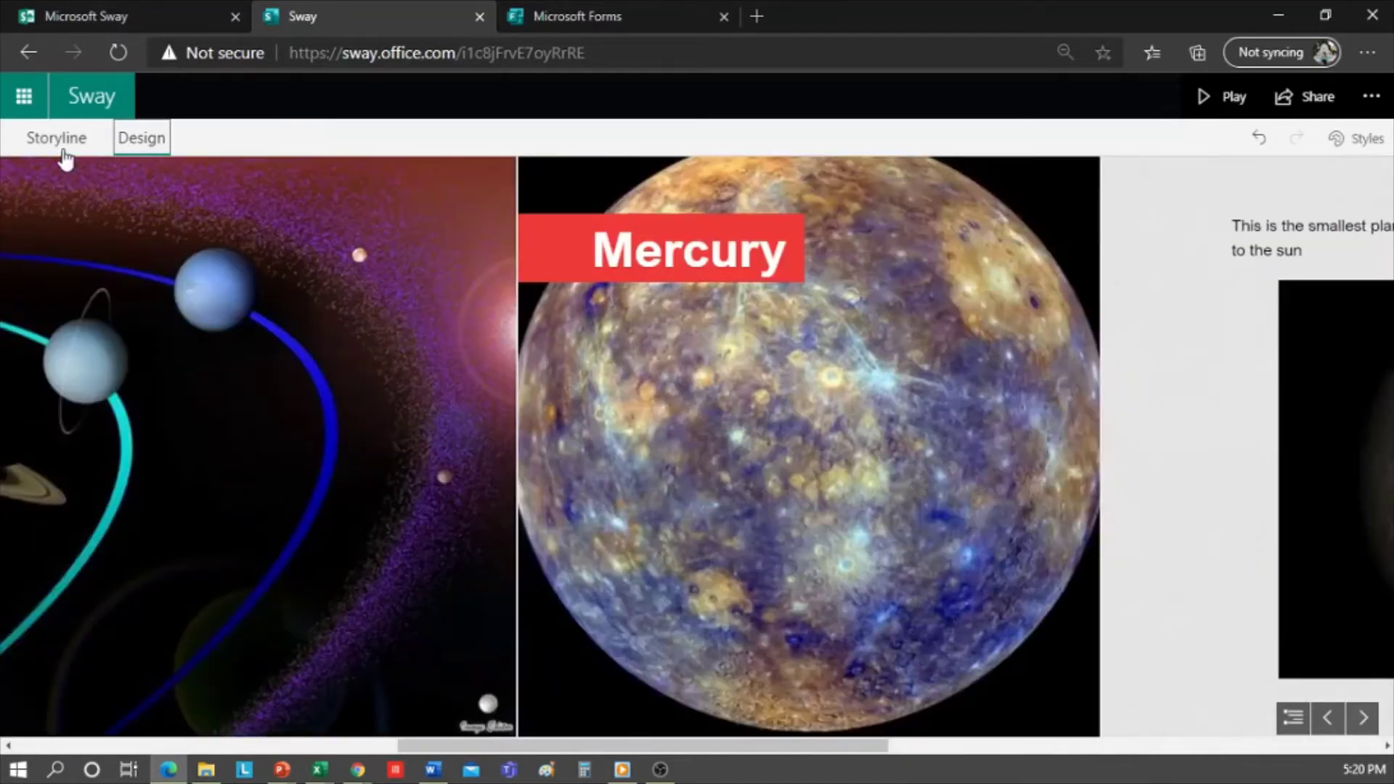
- Group the blue-toned, grey and MESSENGER Mercury image cards as a Grid and preview it
left_click(62, 140)
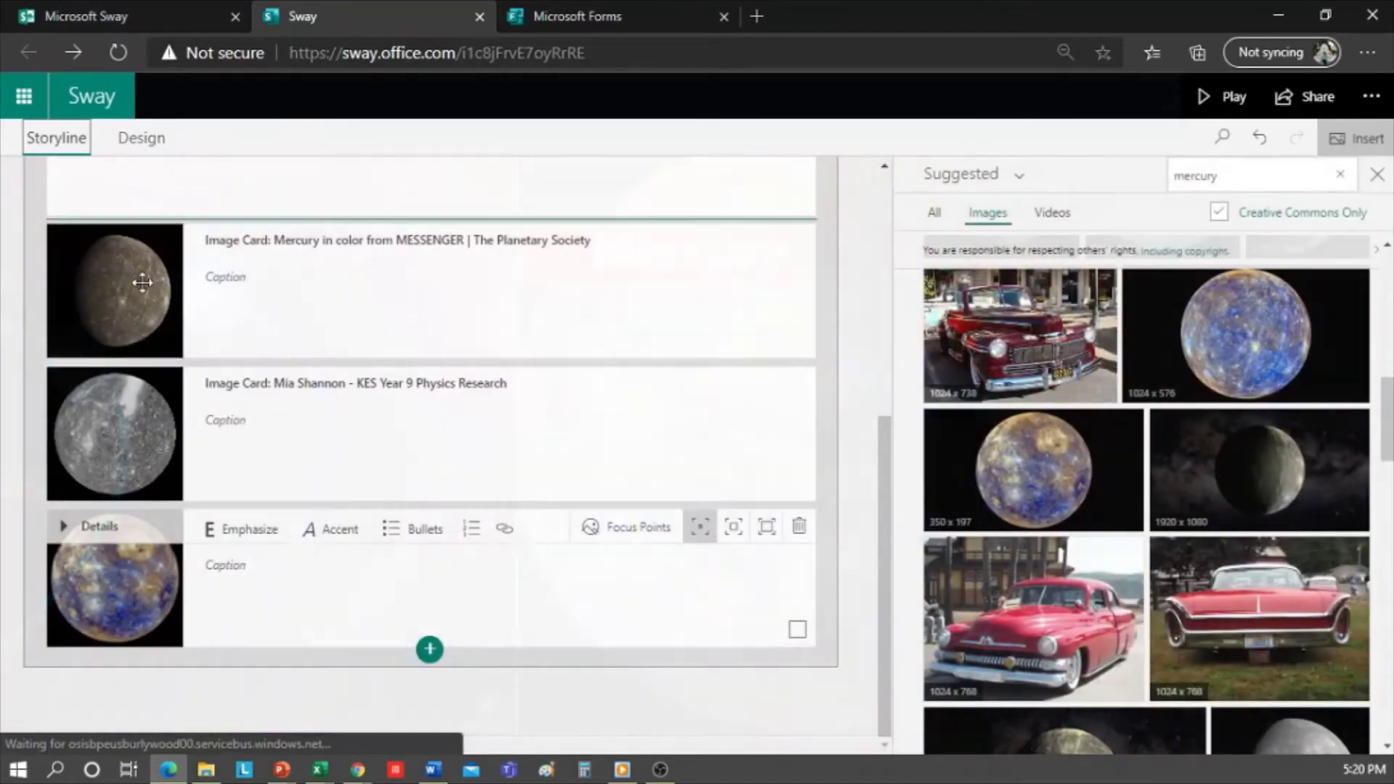
left_click(797, 629)
left_click(798, 488)
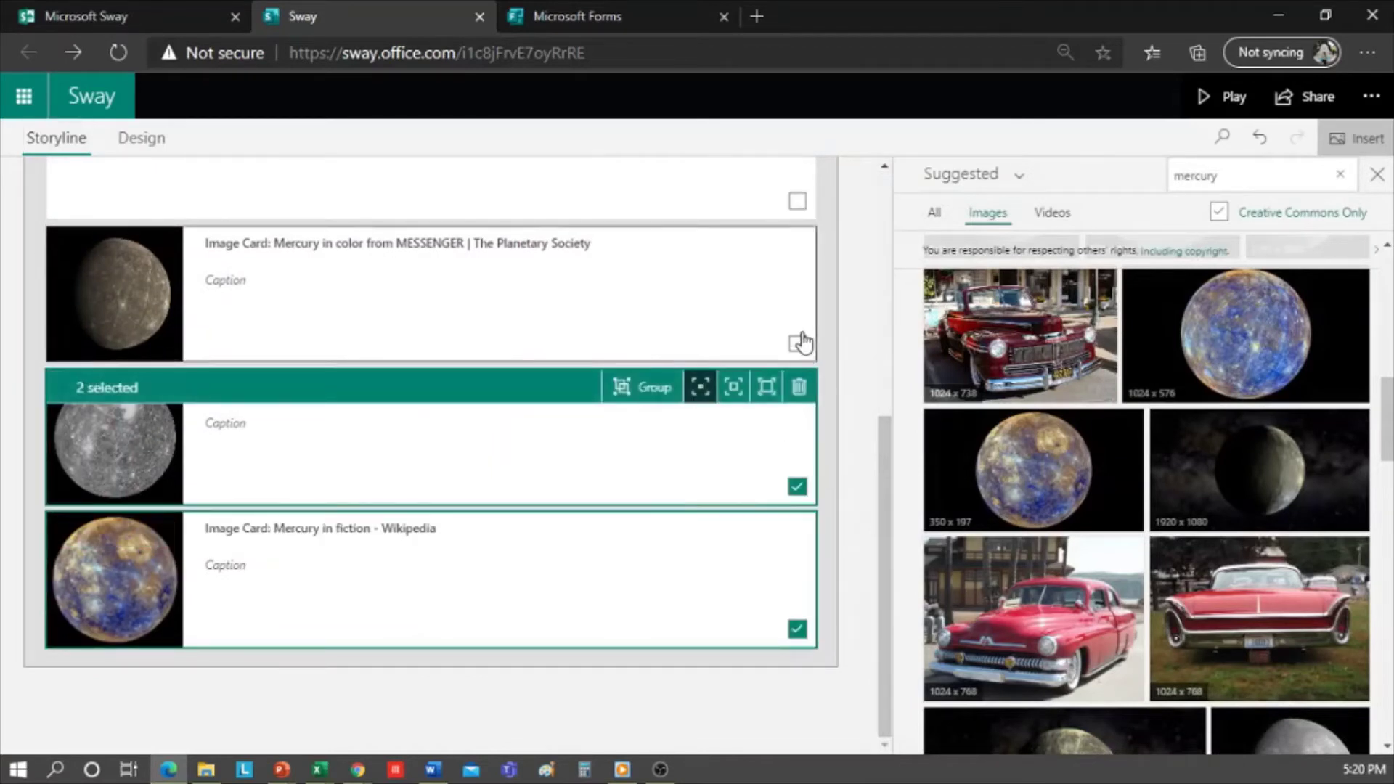
left_click(798, 343)
scroll(708, 493, "up", 4)
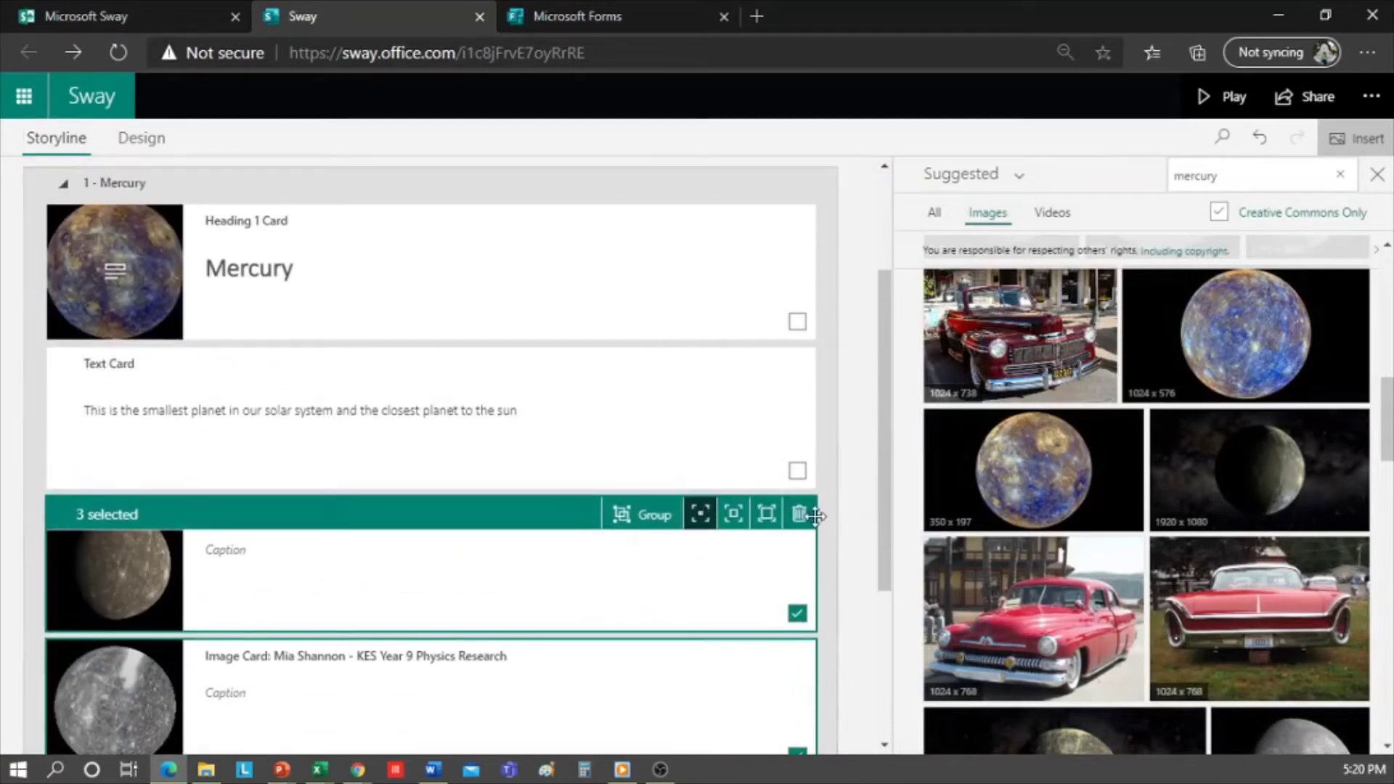
left_click(650, 514)
left_click(652, 514)
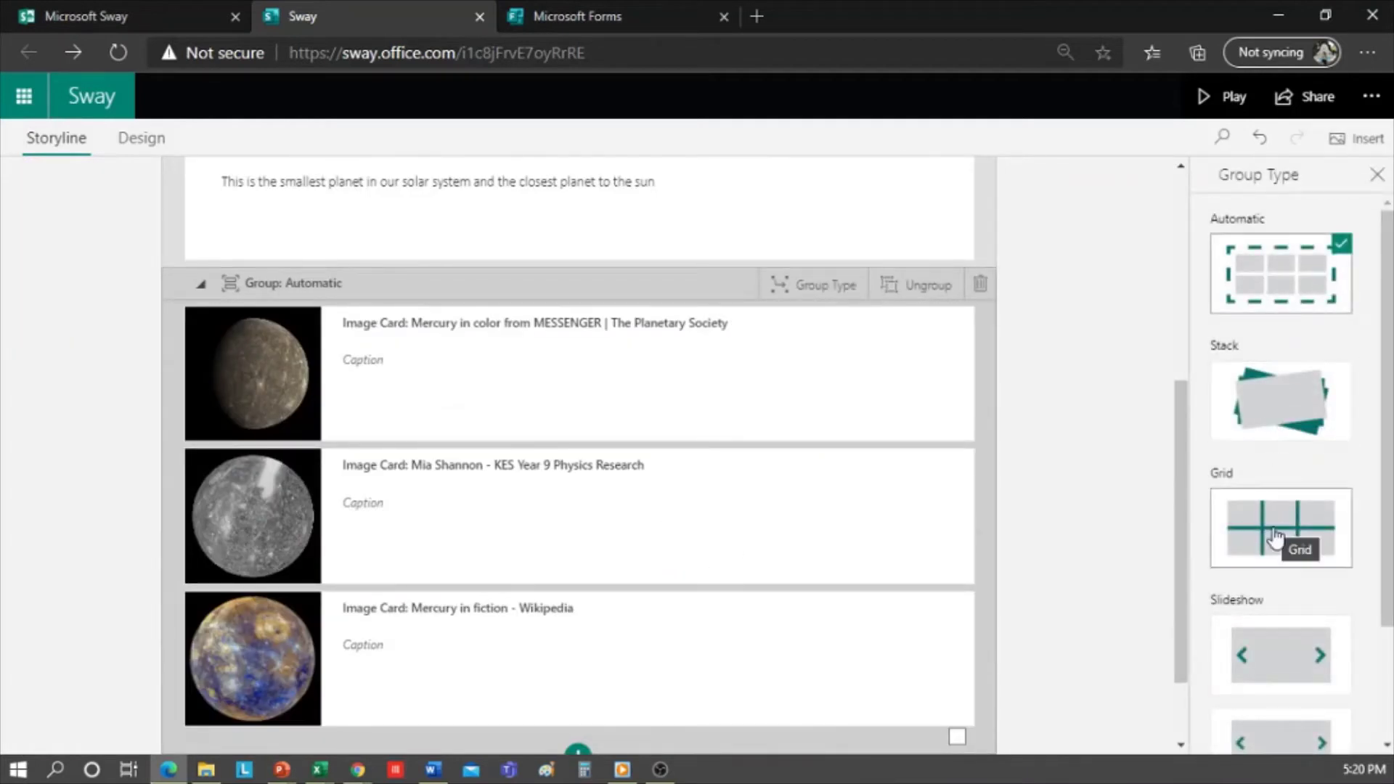
scroll(1275, 689, "down", 2)
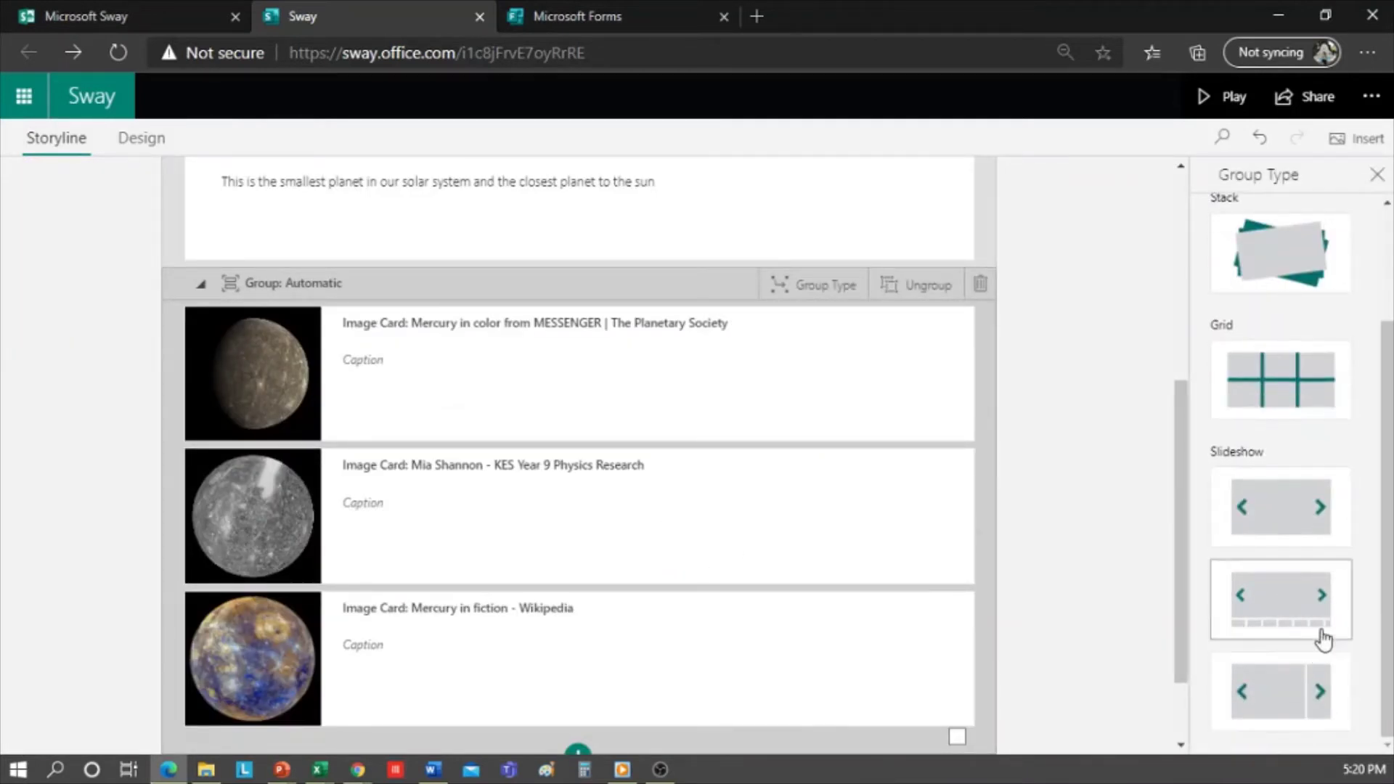
scroll(1319, 589, "up", 2)
left_click(1298, 543)
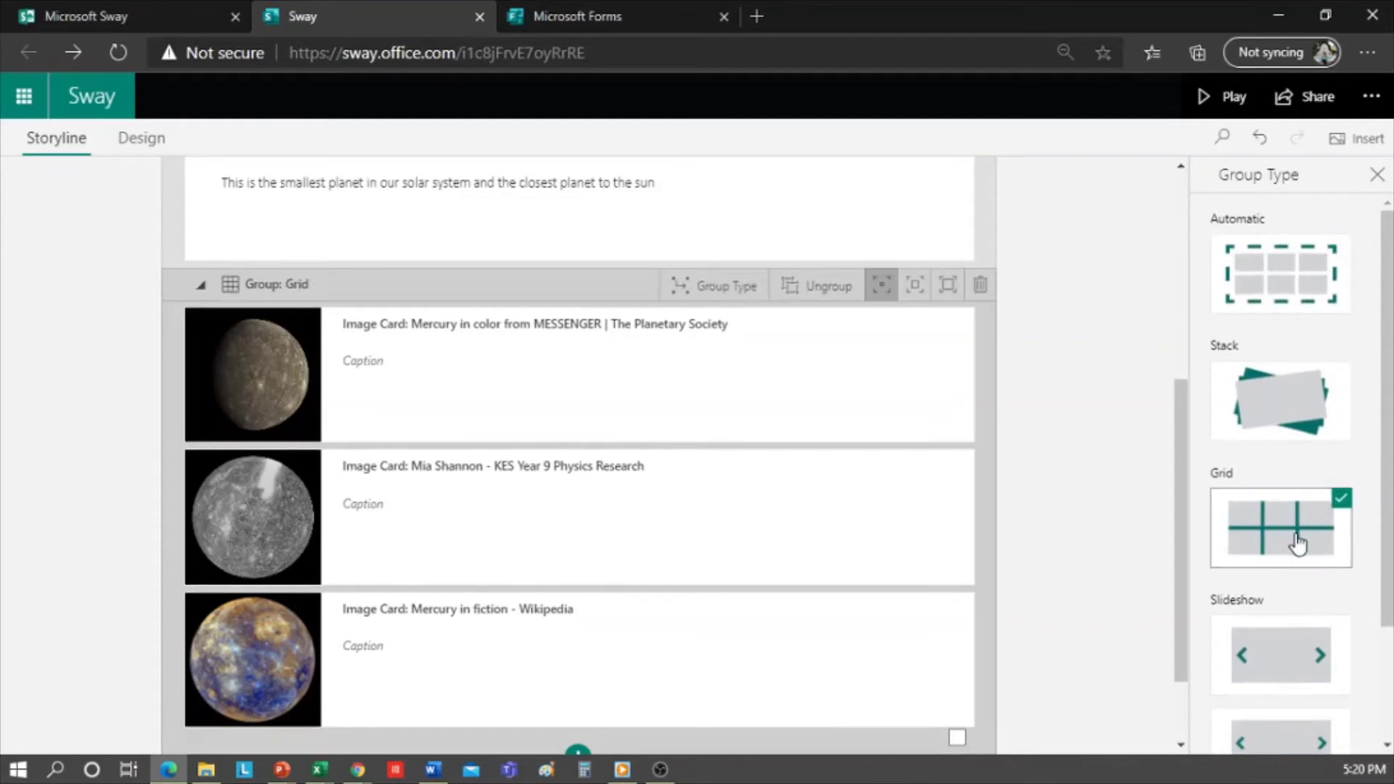
left_click(136, 141)
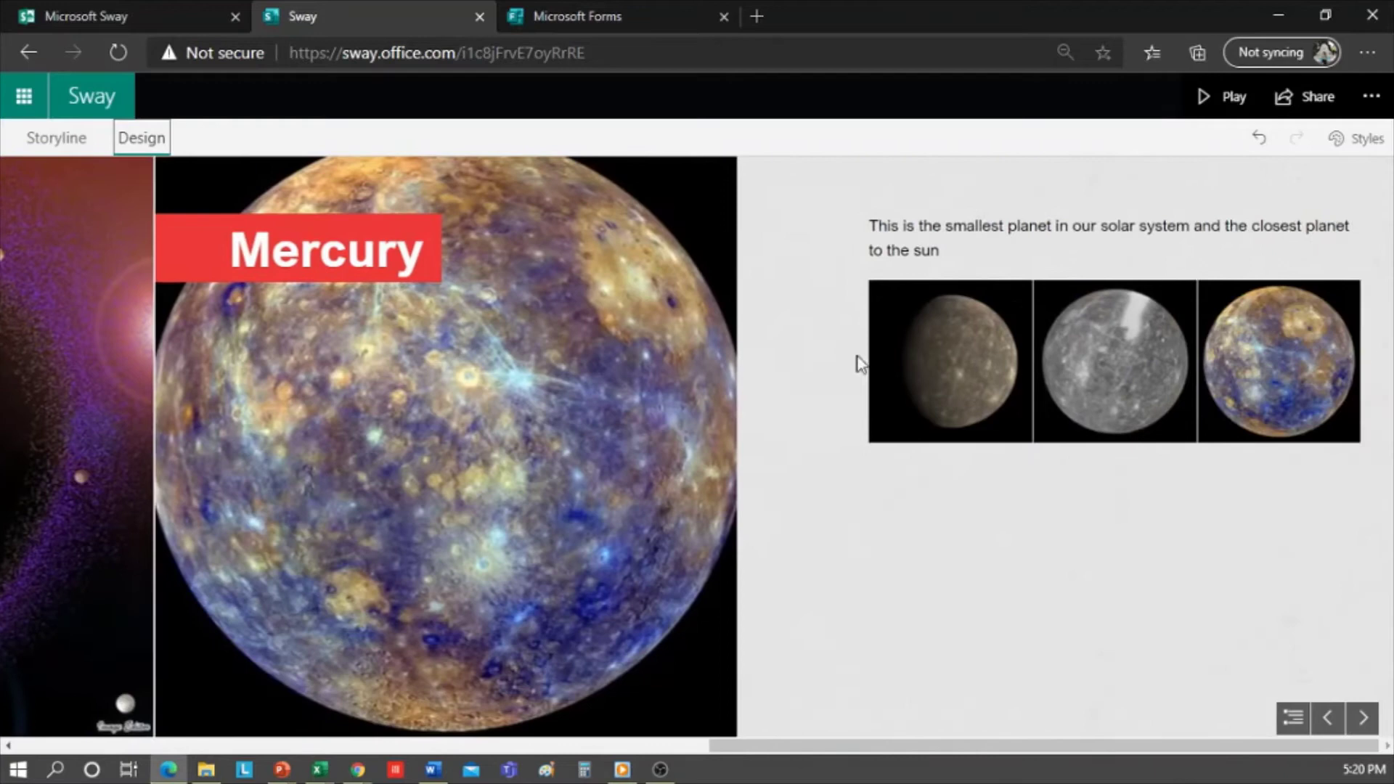
- Regroup the Mercury text card with the three photos into one four-card Grid group
left_click(60, 140)
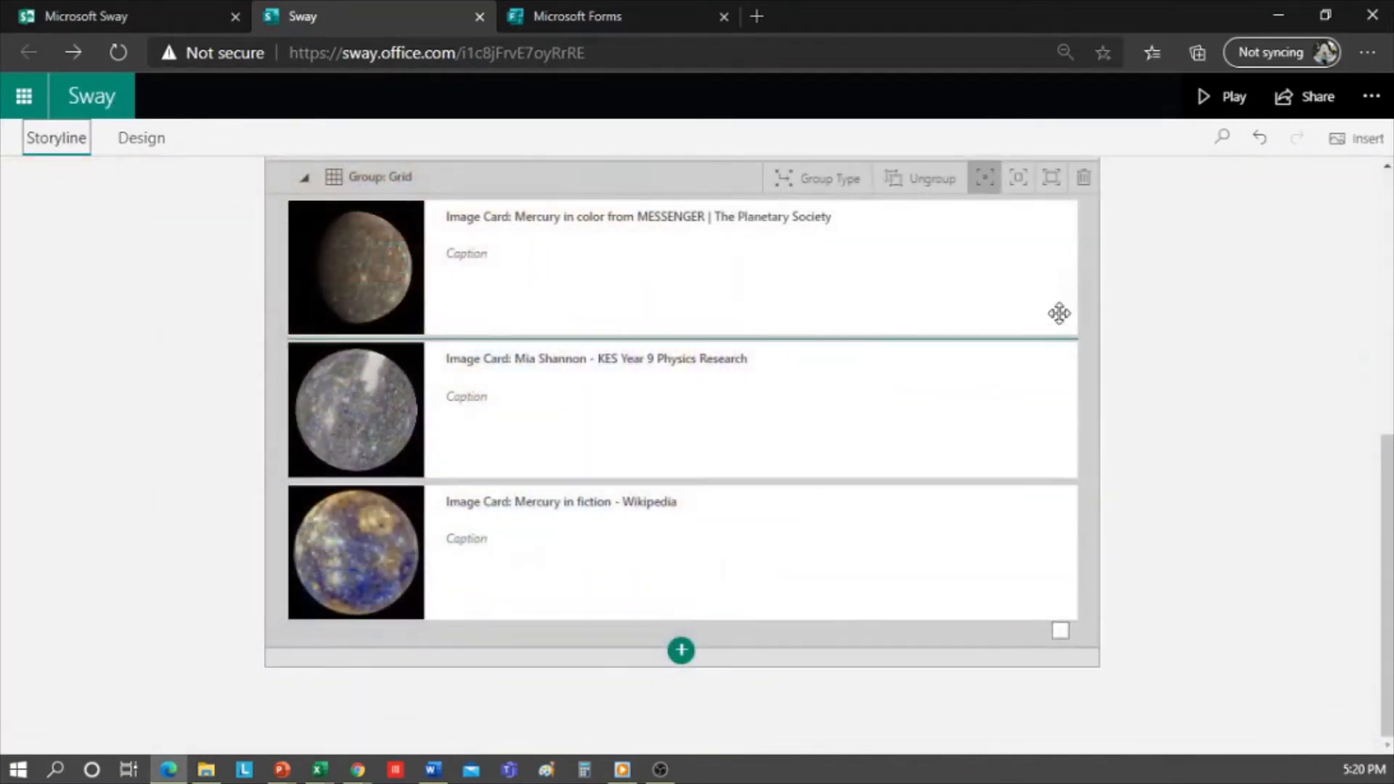
scroll(1046, 319, "up", 3)
left_click(938, 454)
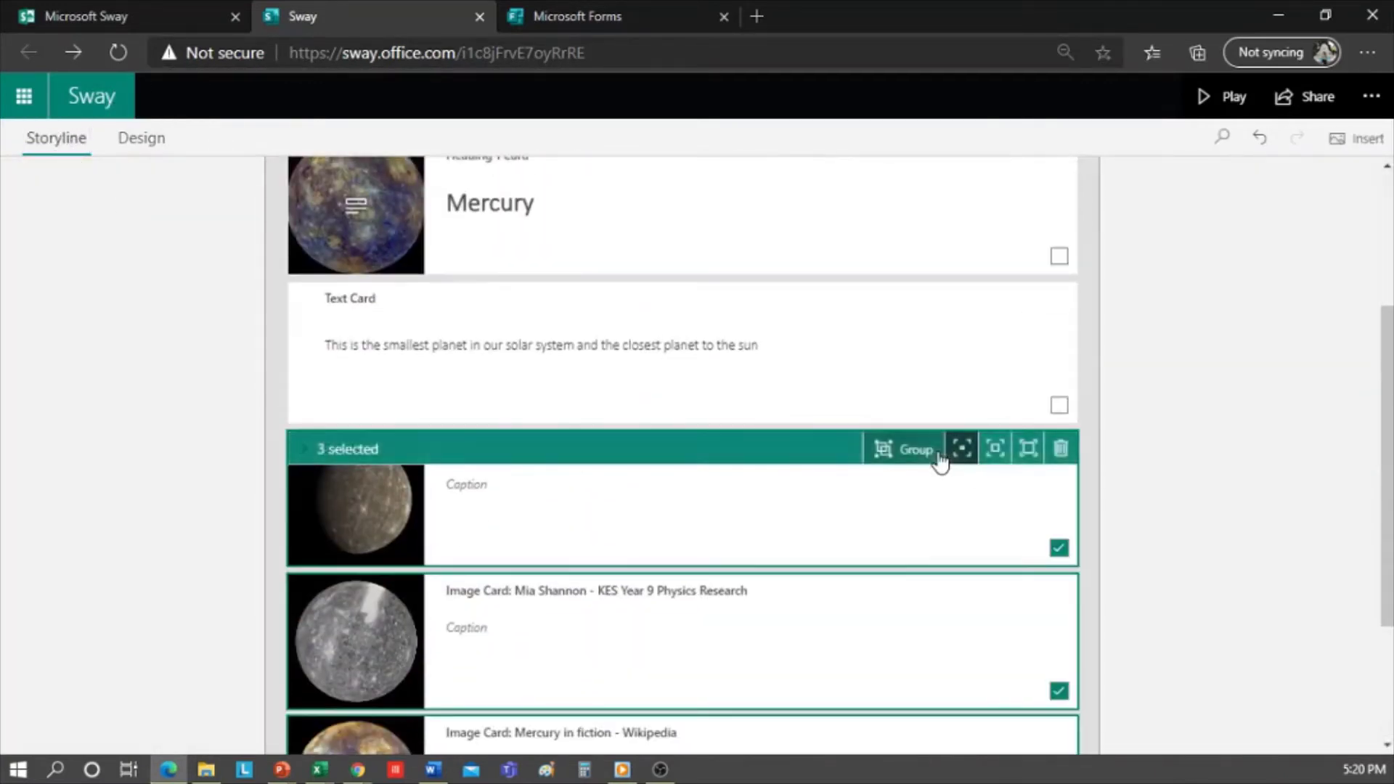
left_click(1059, 404)
left_click(1016, 303)
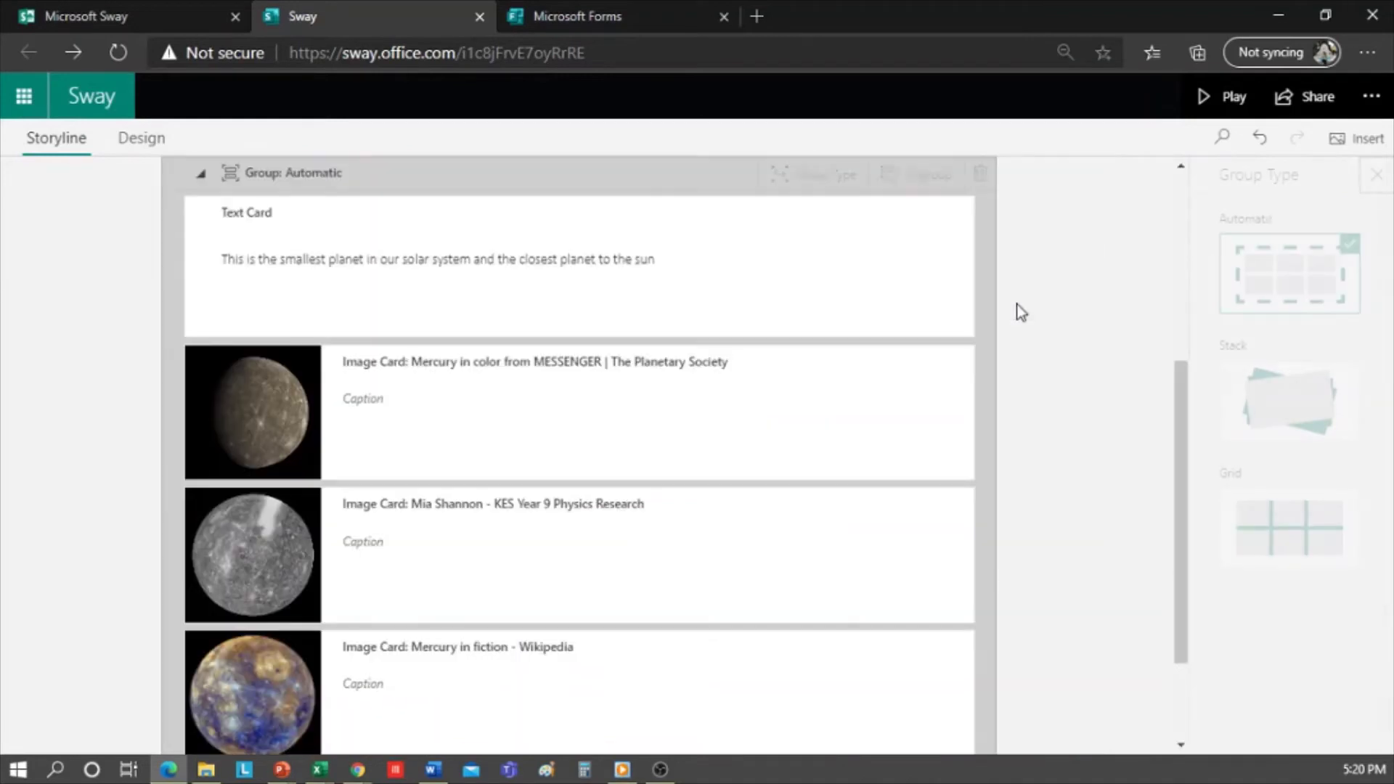
left_click(1318, 535)
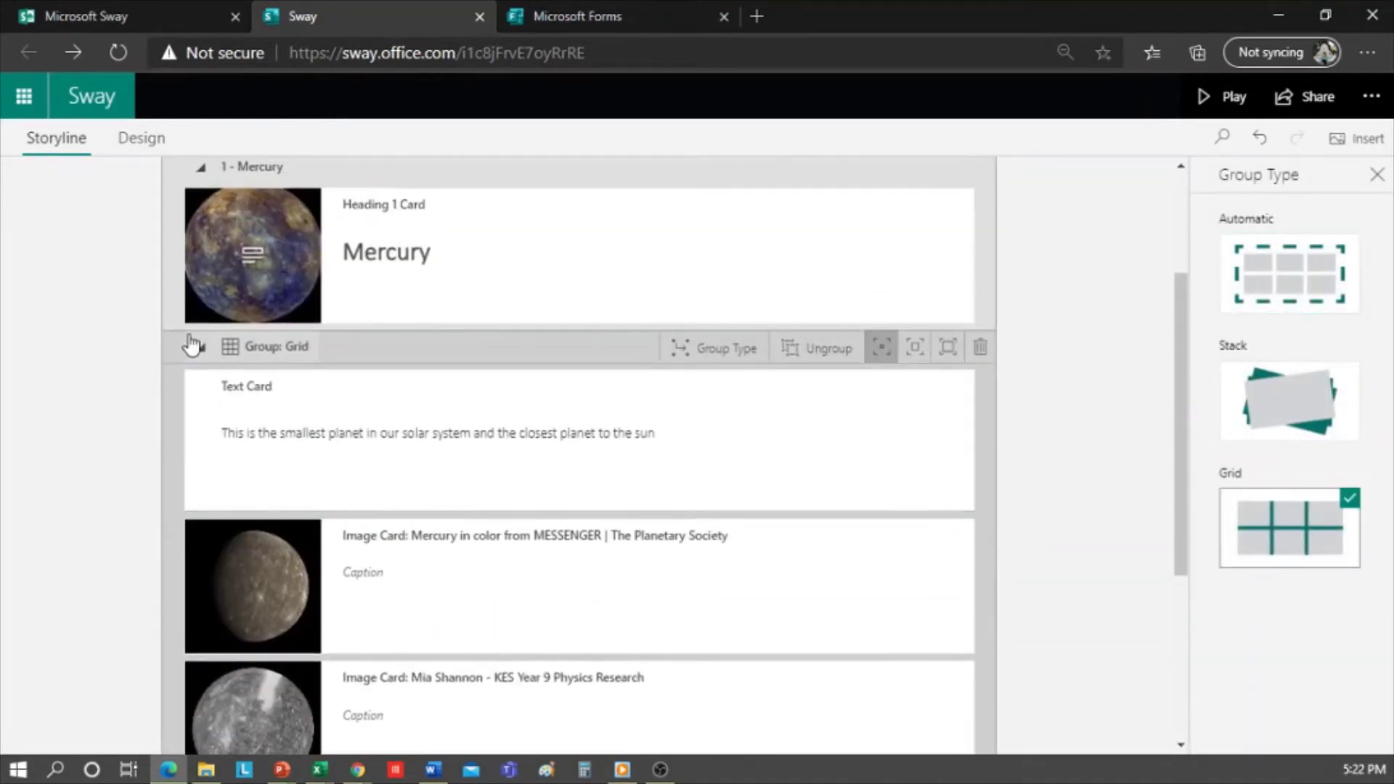
- Collapse the four-card grid group into a compact row in the storyline
left_click(203, 352)
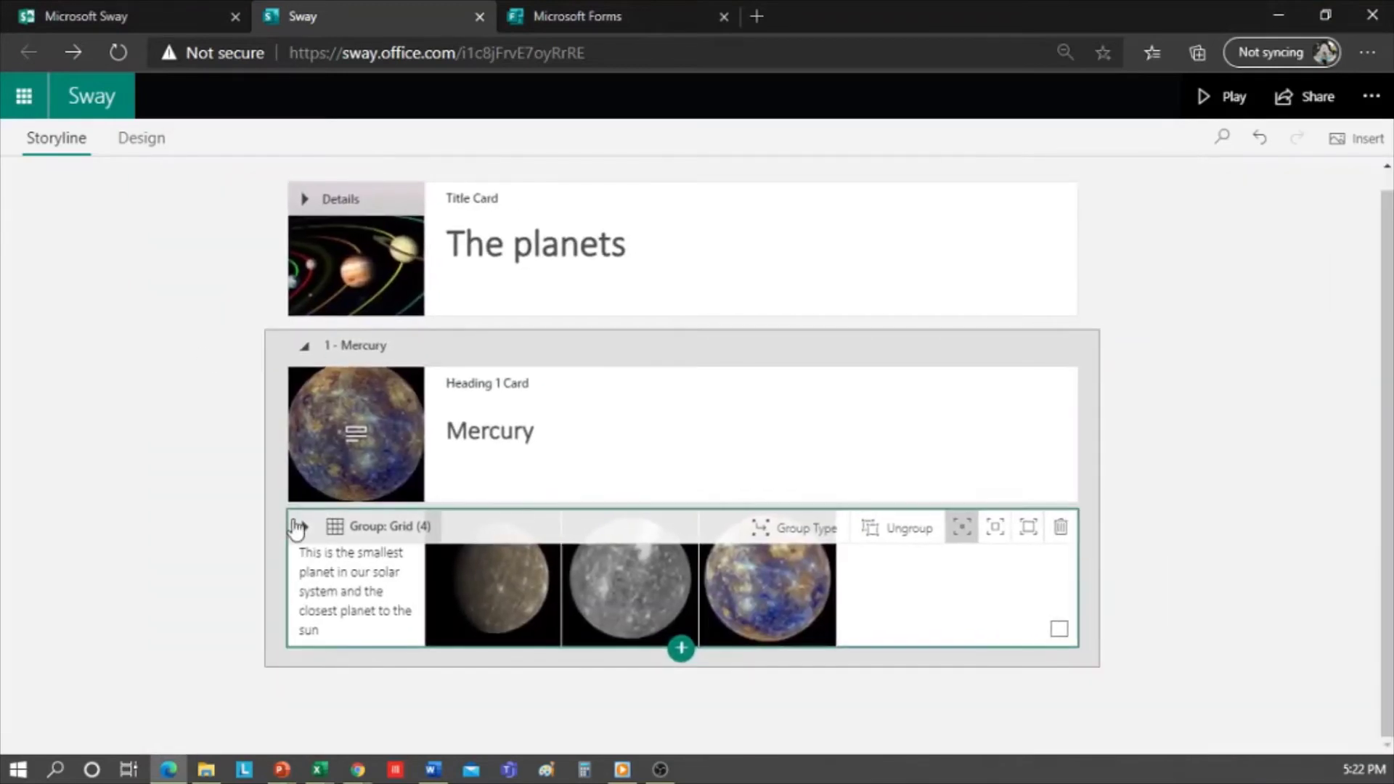
left_click(305, 526)
scroll(358, 544, "down", 6)
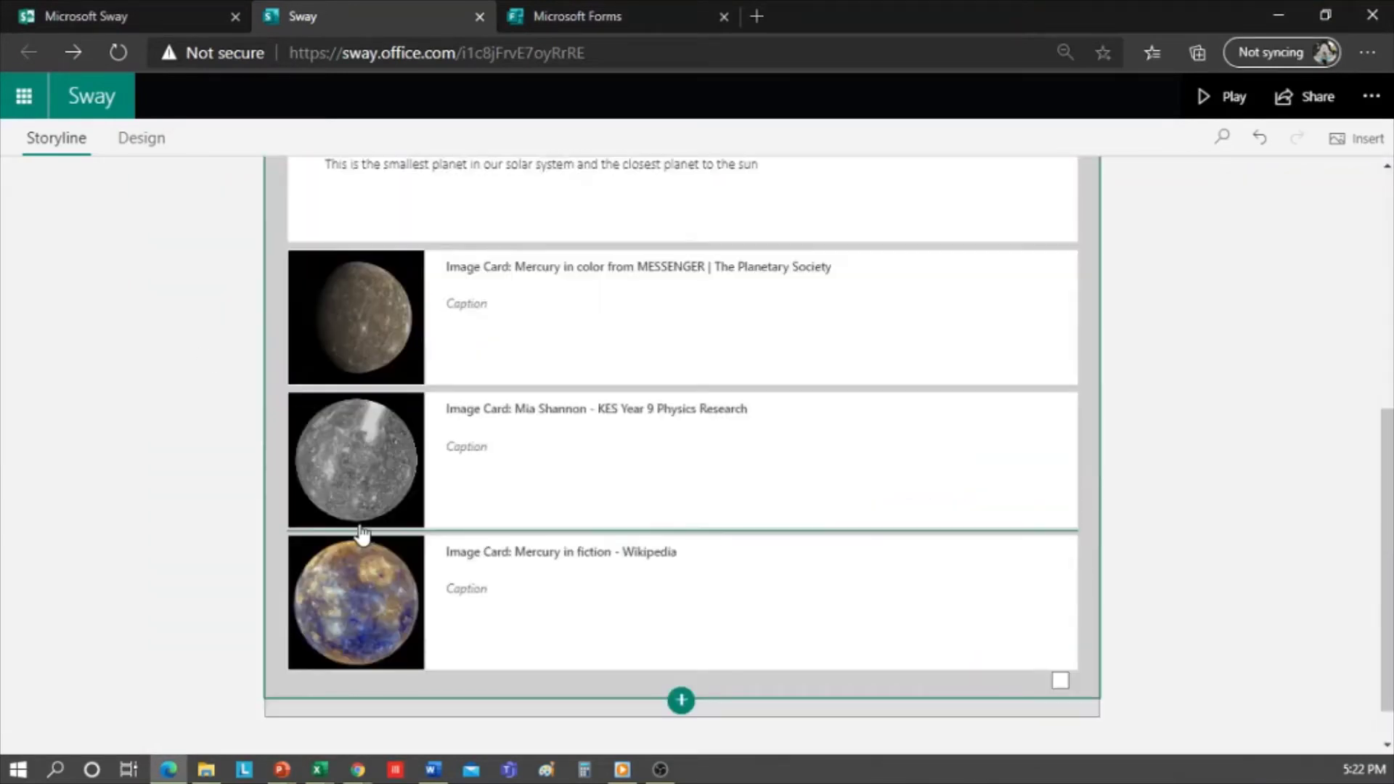
scroll(302, 352, "up", 3)
left_click(303, 351)
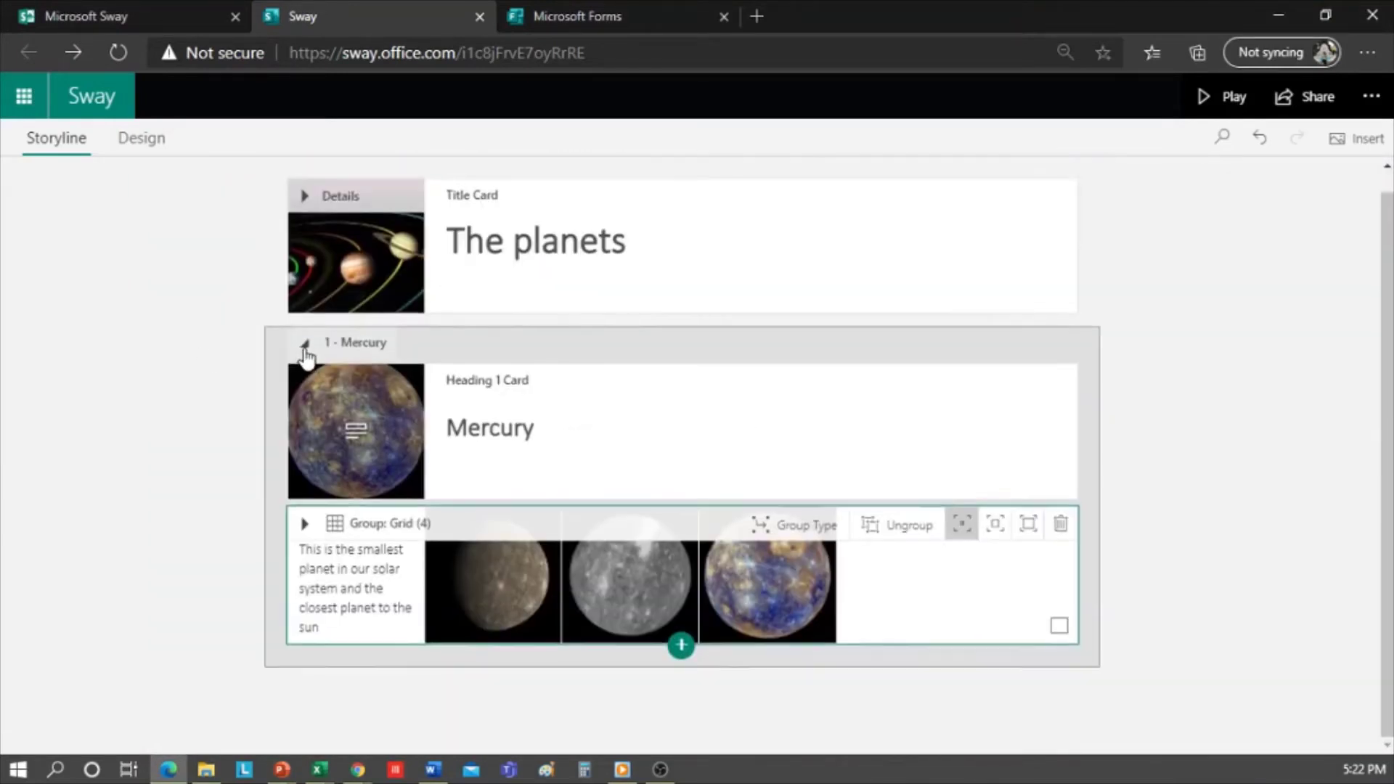
left_click(1223, 102)
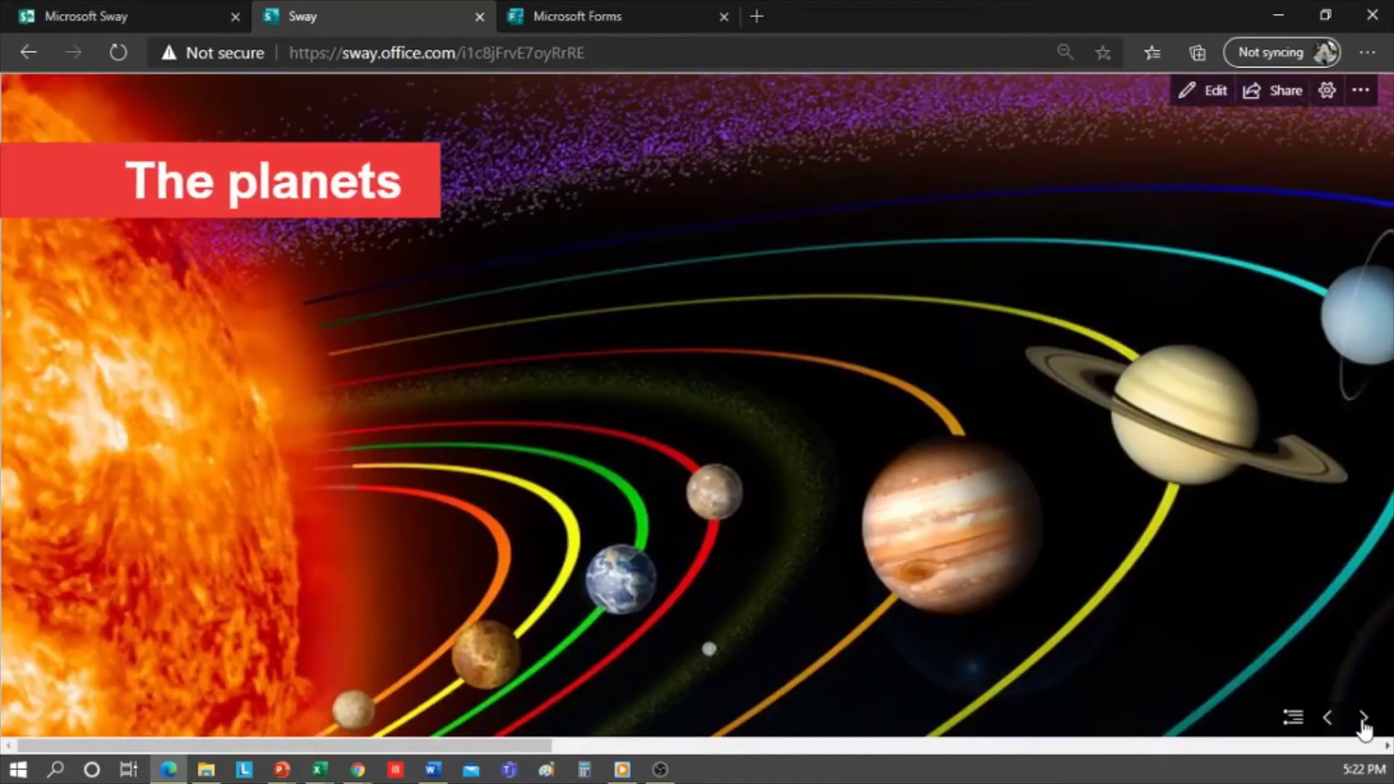
left_click(1362, 718)
left_click(1363, 718)
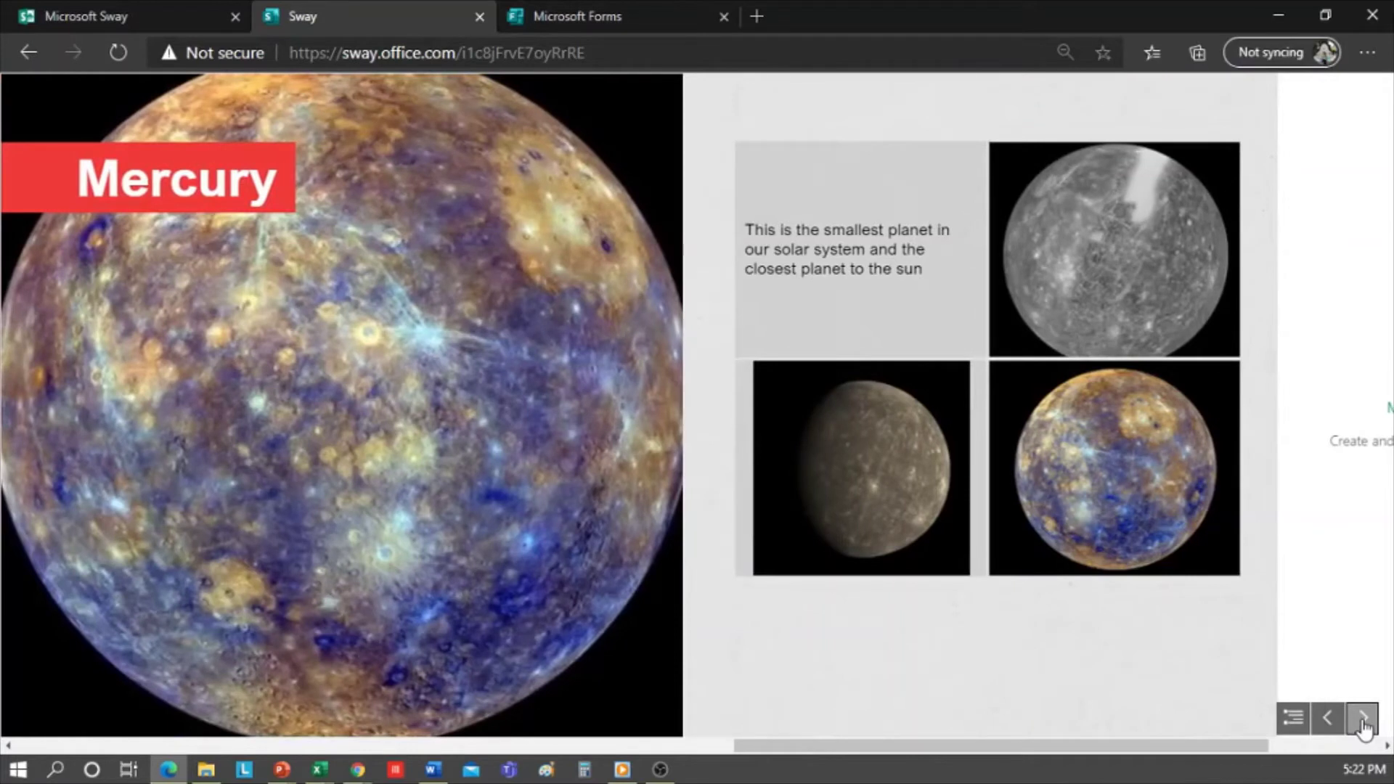
left_click(1363, 719)
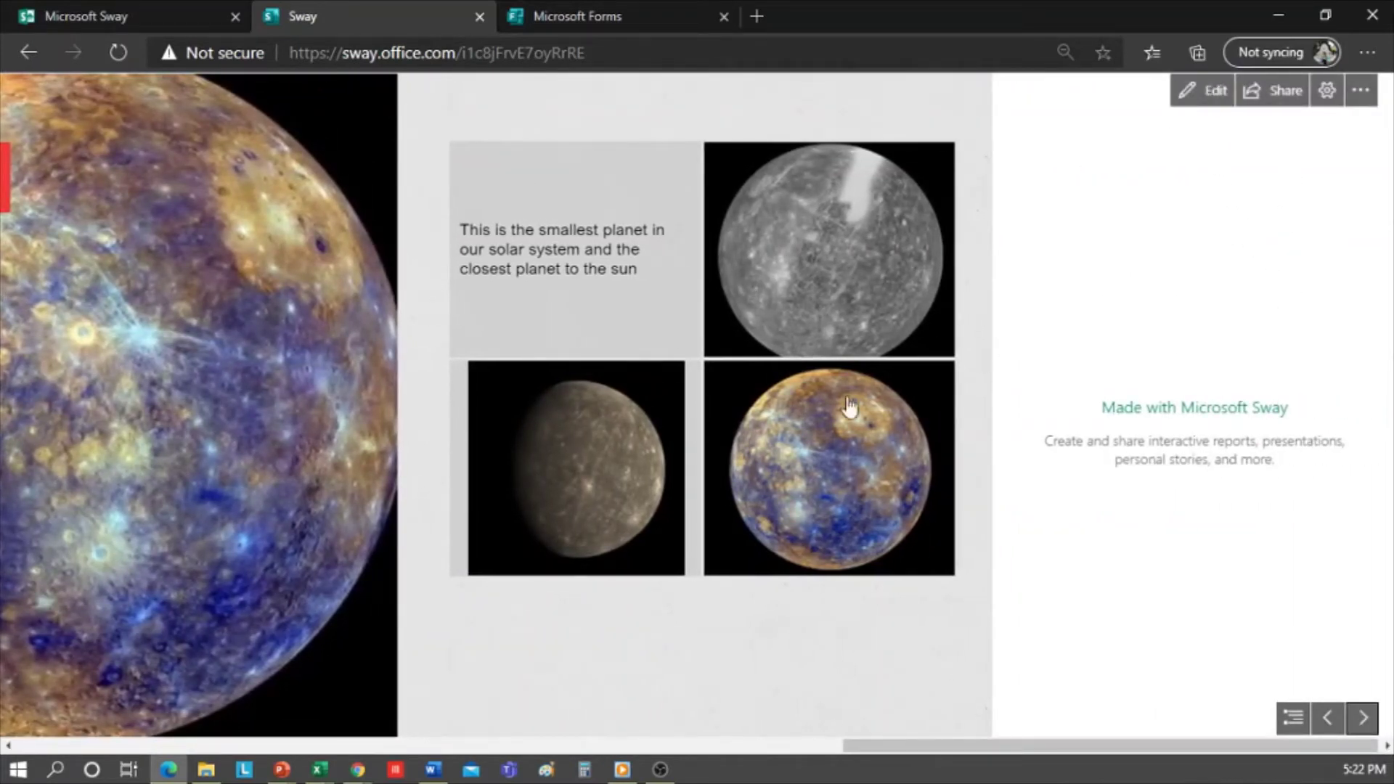
left_click(1196, 93)
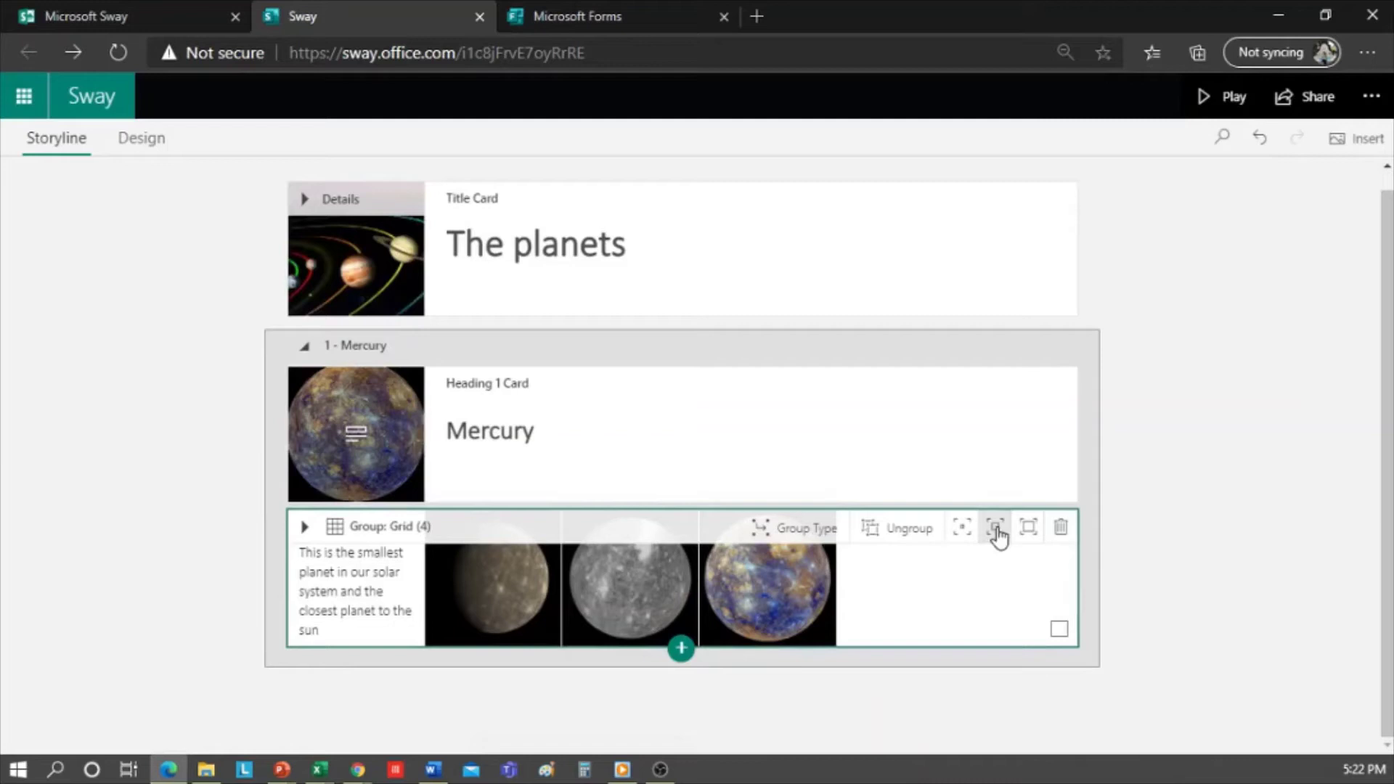
left_click(1229, 97)
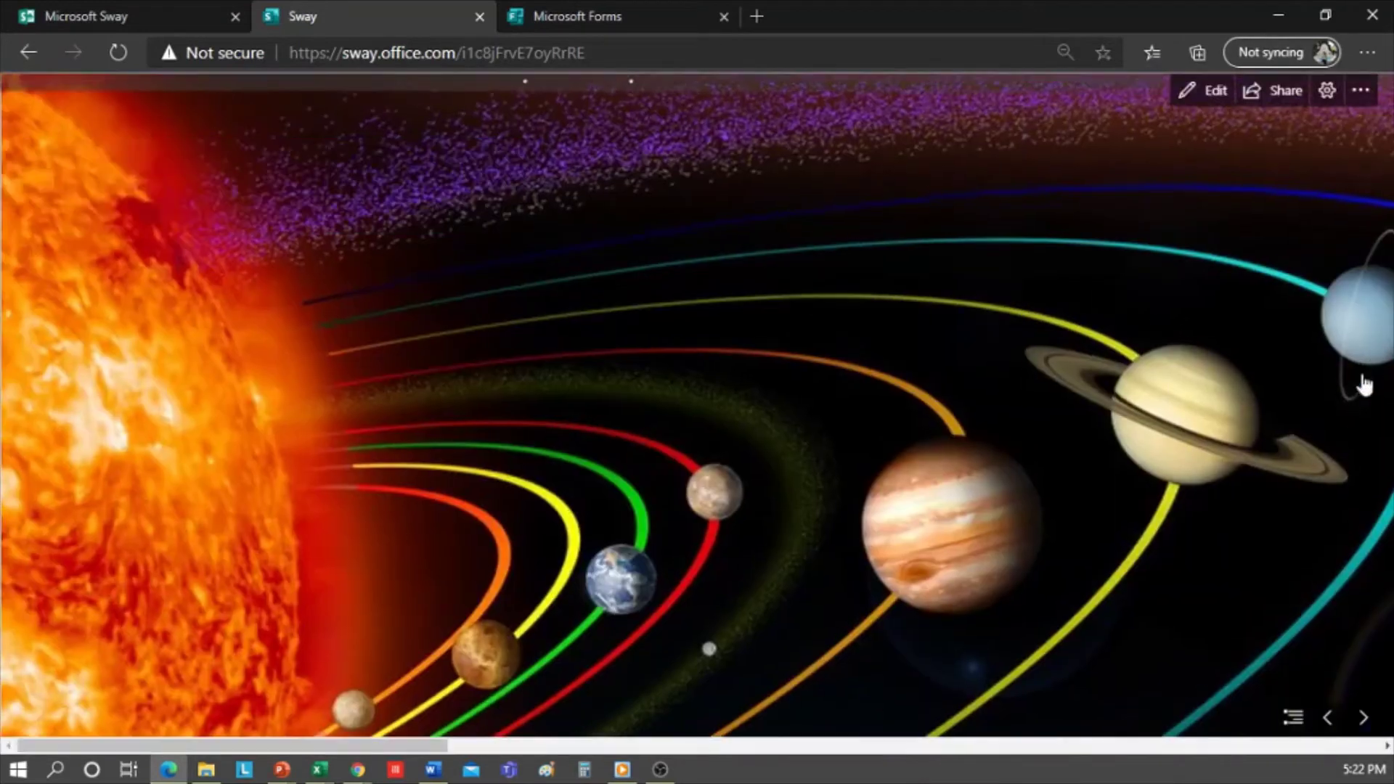
left_click(1365, 719)
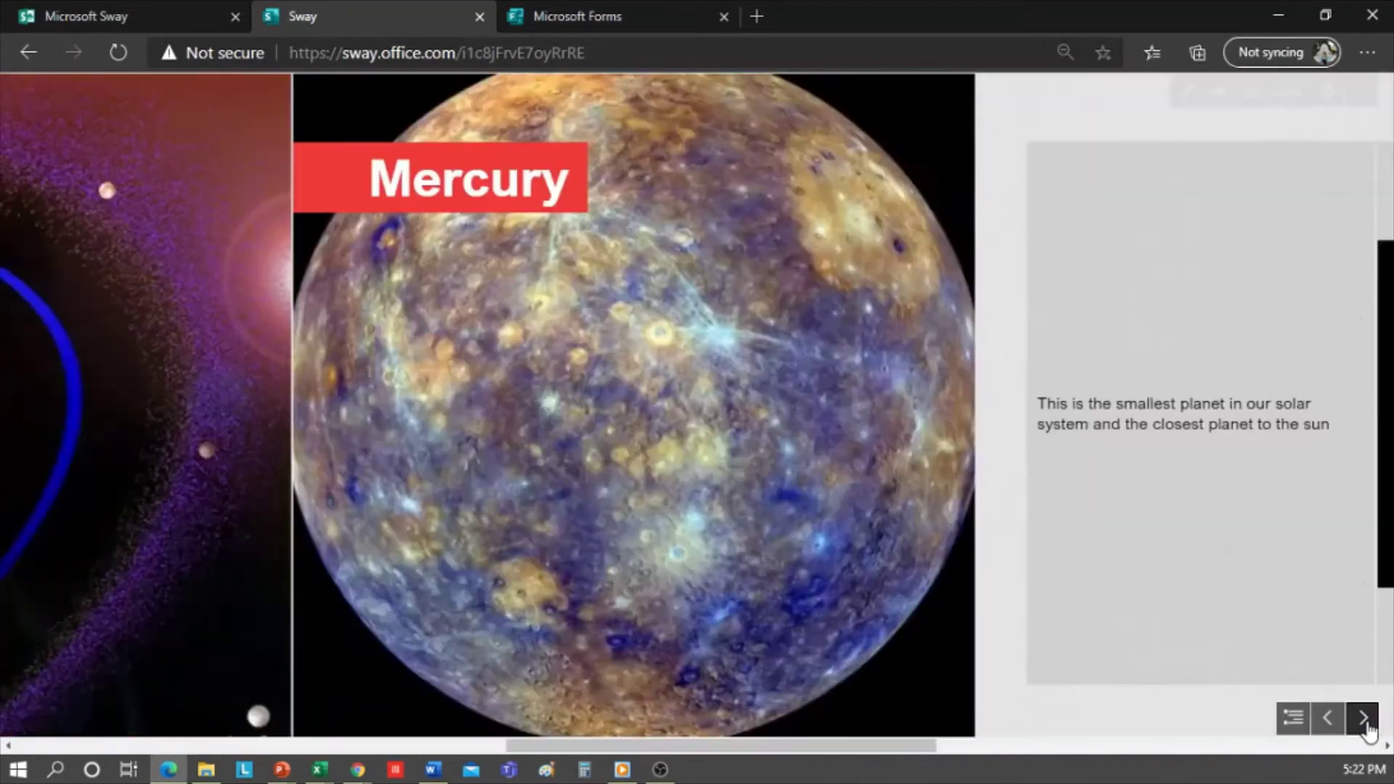
left_click(1363, 719)
left_click(1363, 719)
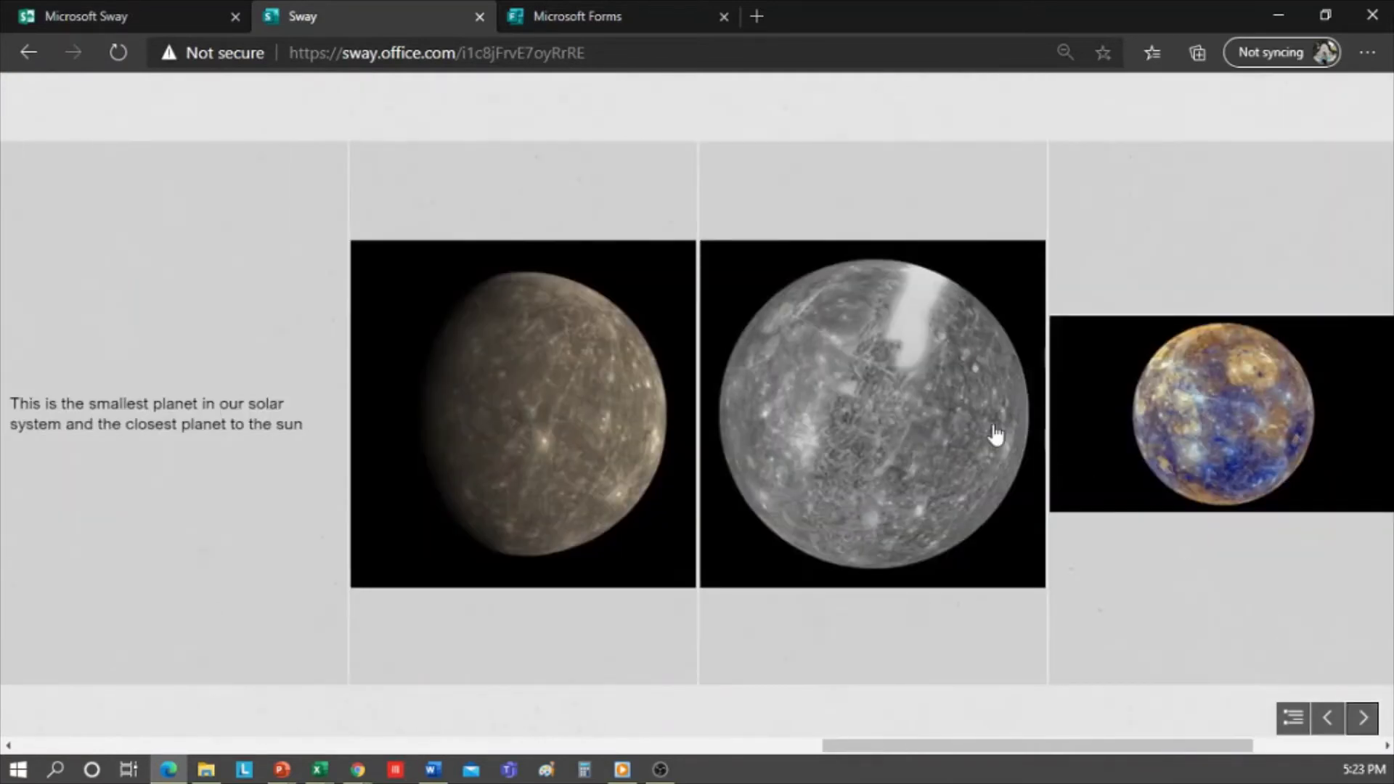
left_click(992, 433)
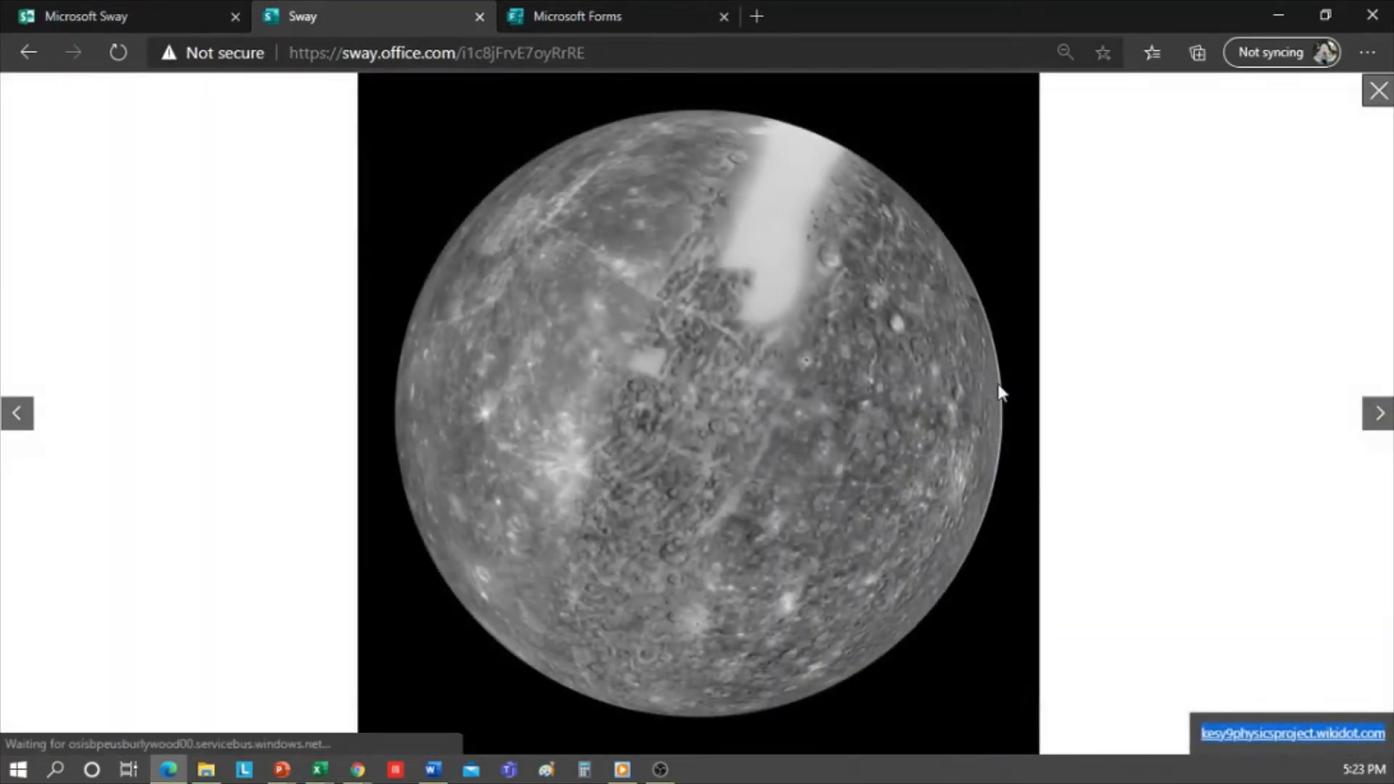
left_click(1378, 90)
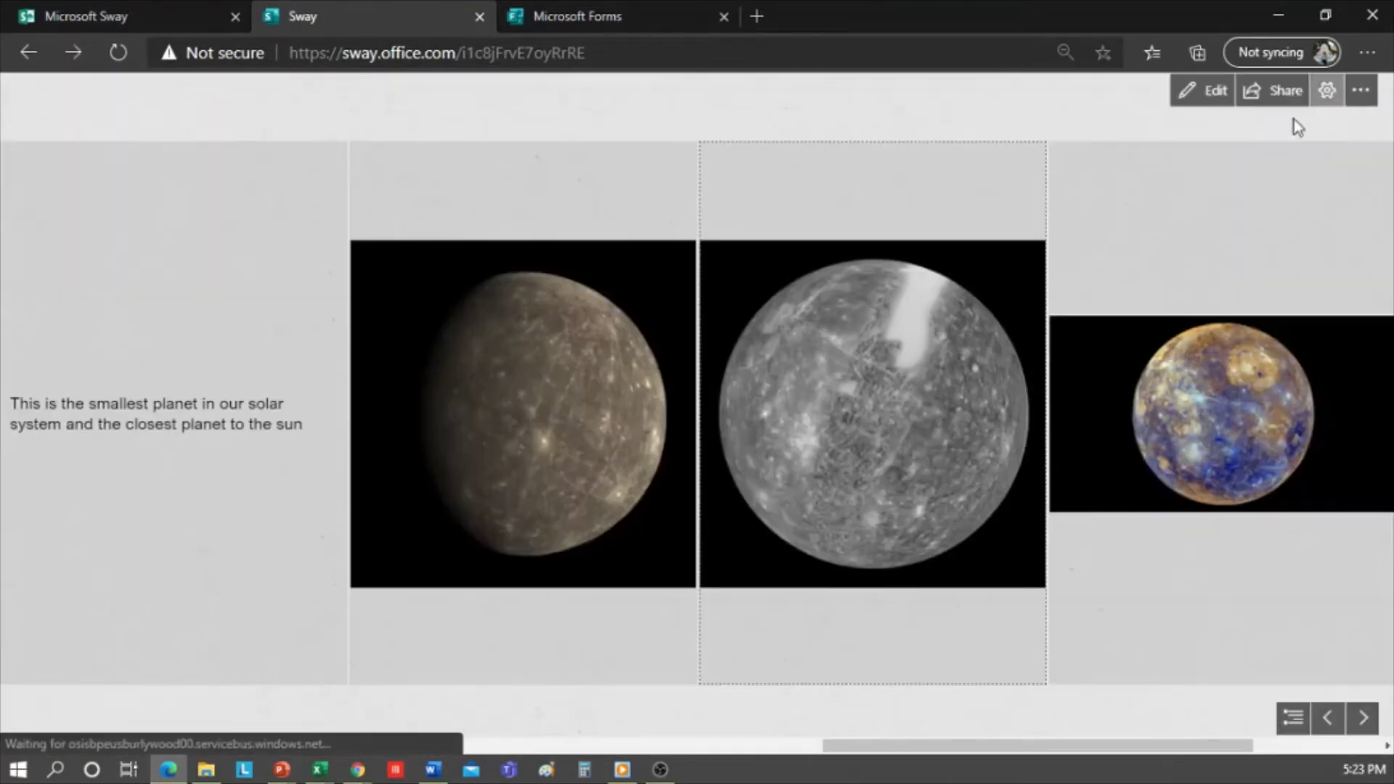
left_click(1205, 91)
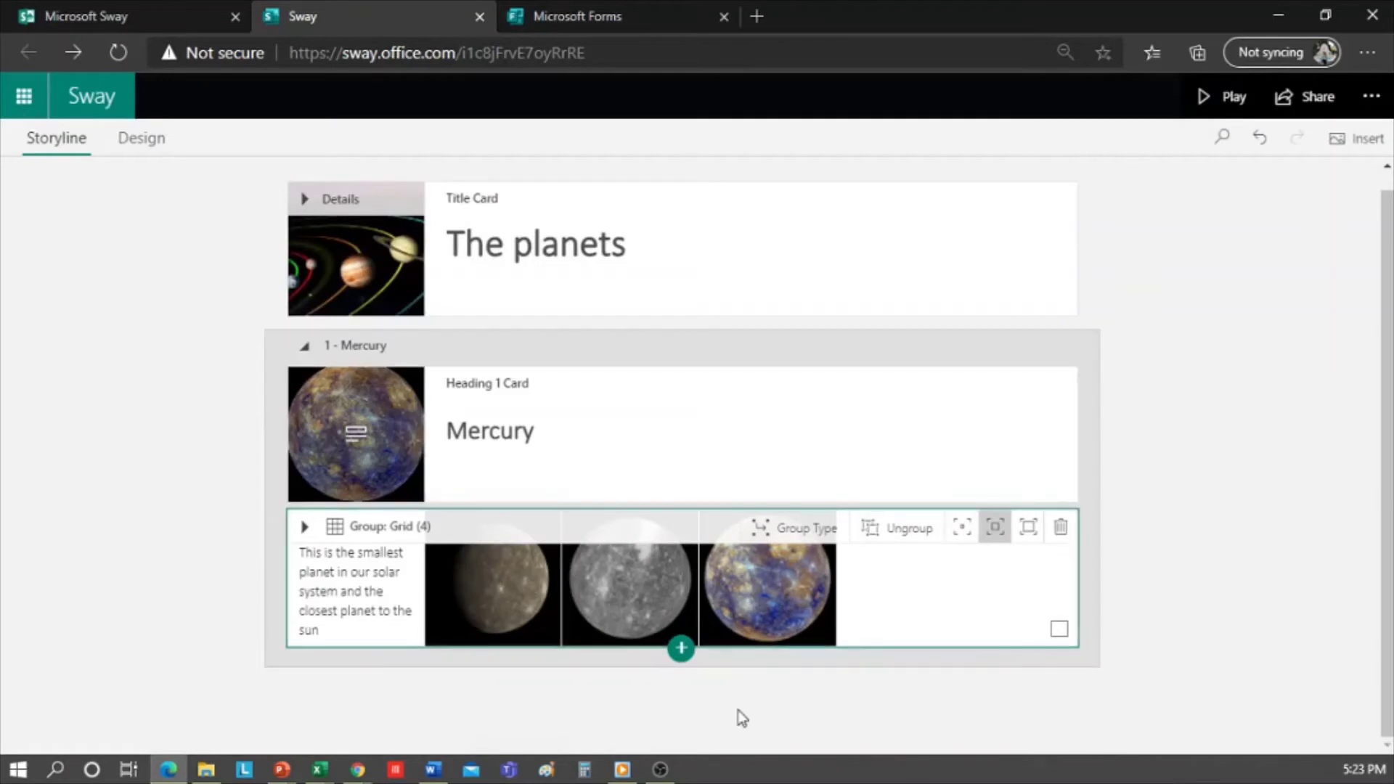
- Add an empty video card below the Mercury image group
left_click(681, 648)
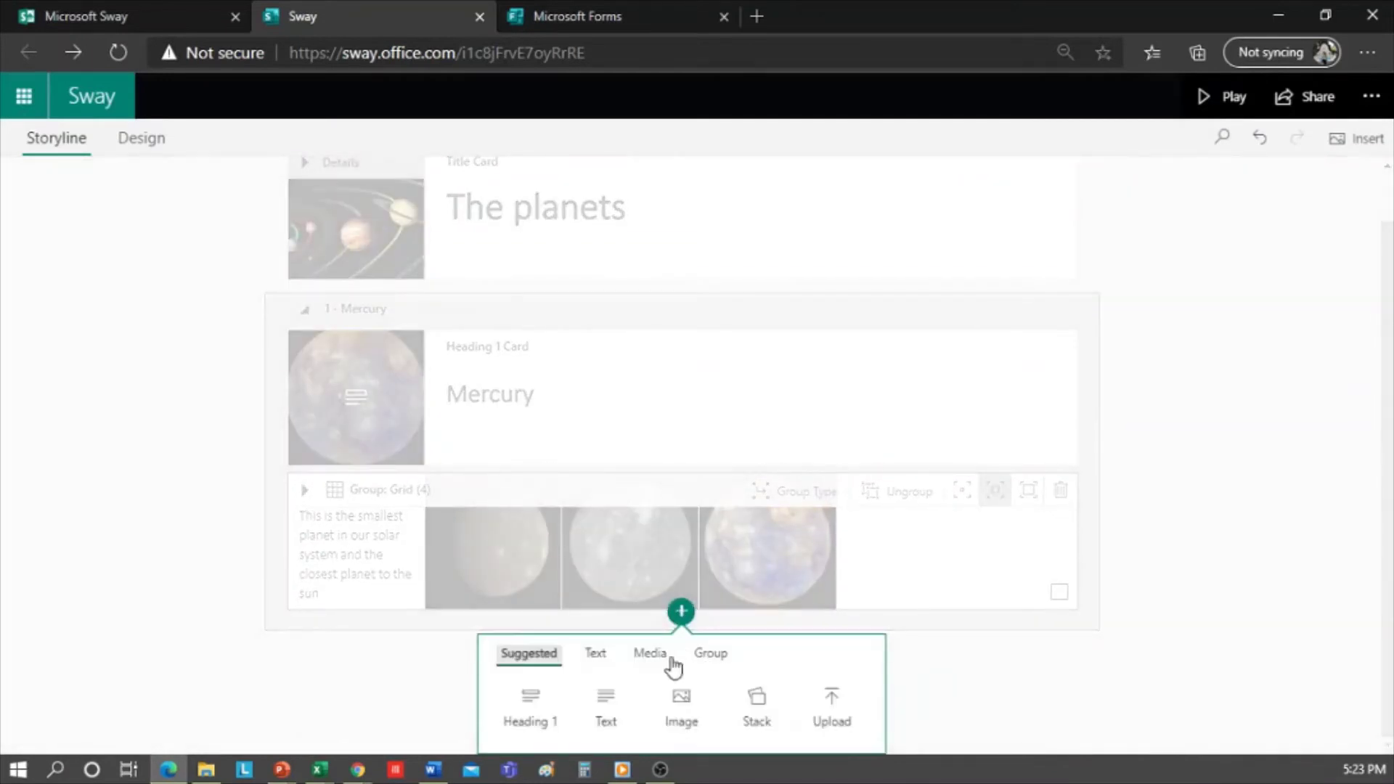
left_click(666, 657)
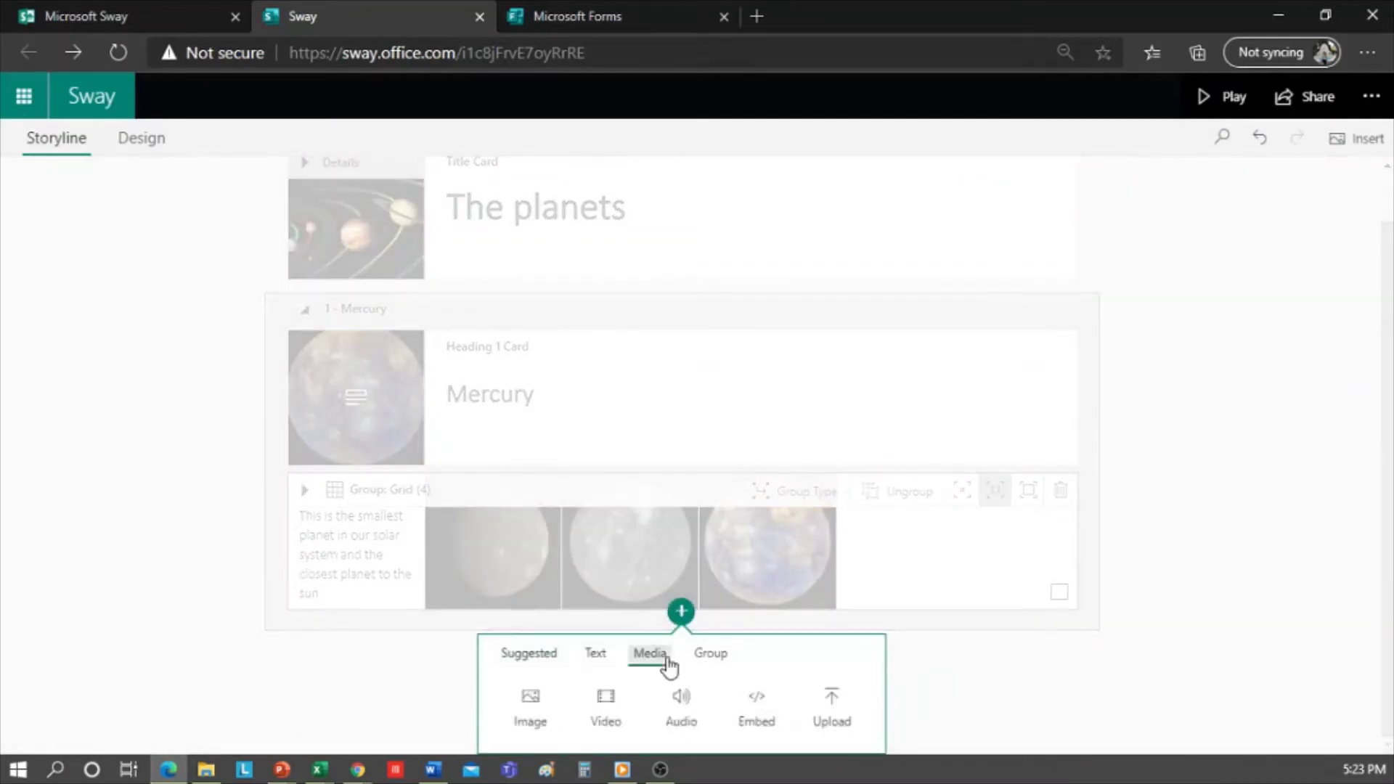
left_click(607, 708)
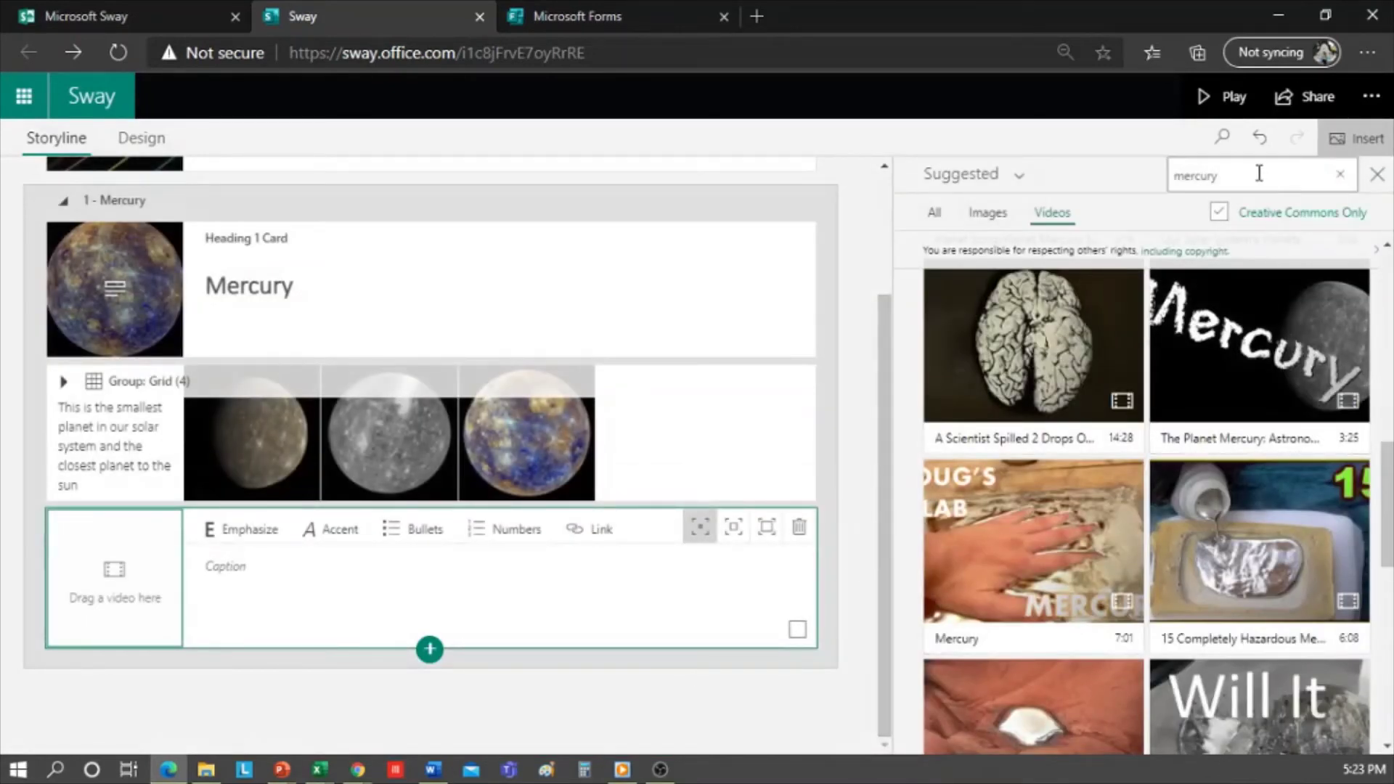
- Place the 'Mercury 101' video search result into the new video card
left_click(1259, 341)
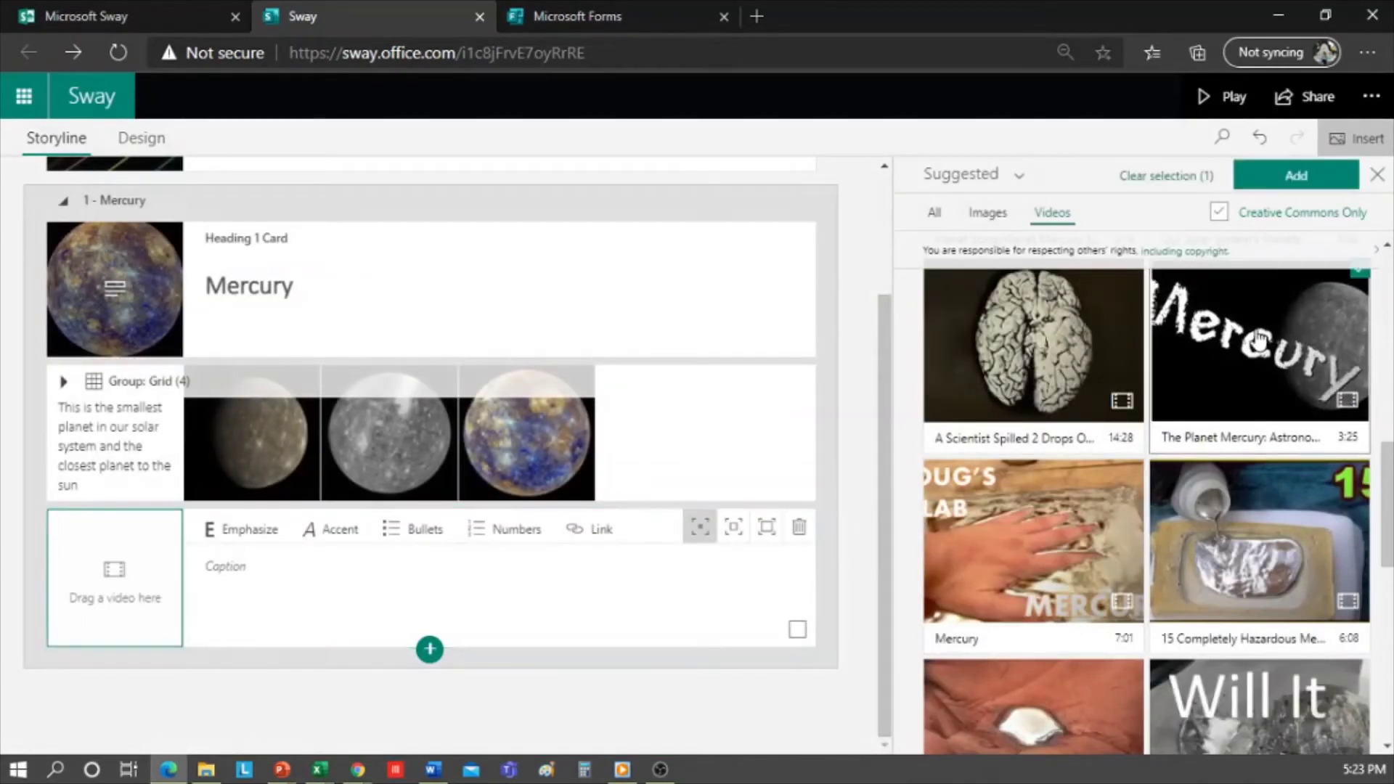
scroll(1256, 355, "down", 3)
scroll(1263, 352, "up", 3)
scroll(1270, 347, "up", 3)
scroll(1267, 341, "up", 5)
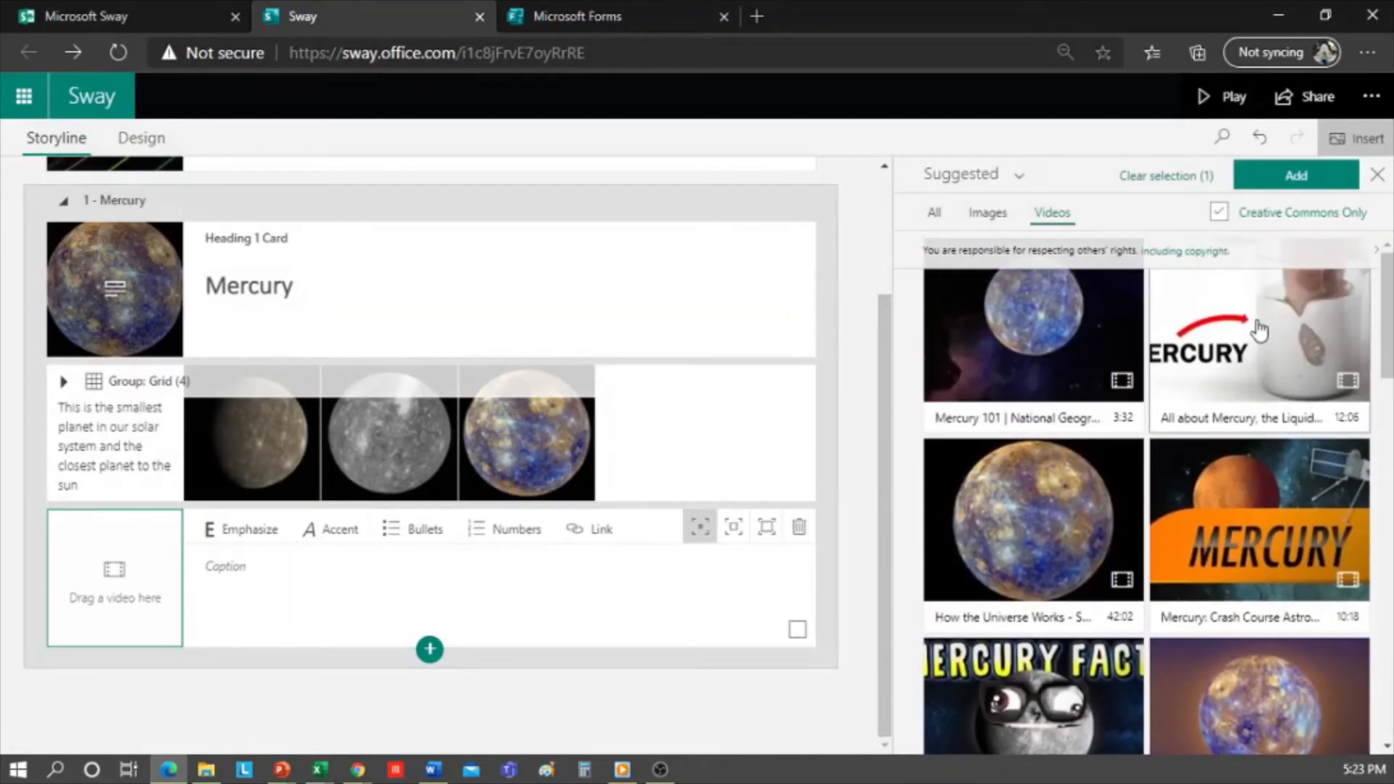
left_click(1002, 358)
left_click_drag(1002, 357, 117, 584)
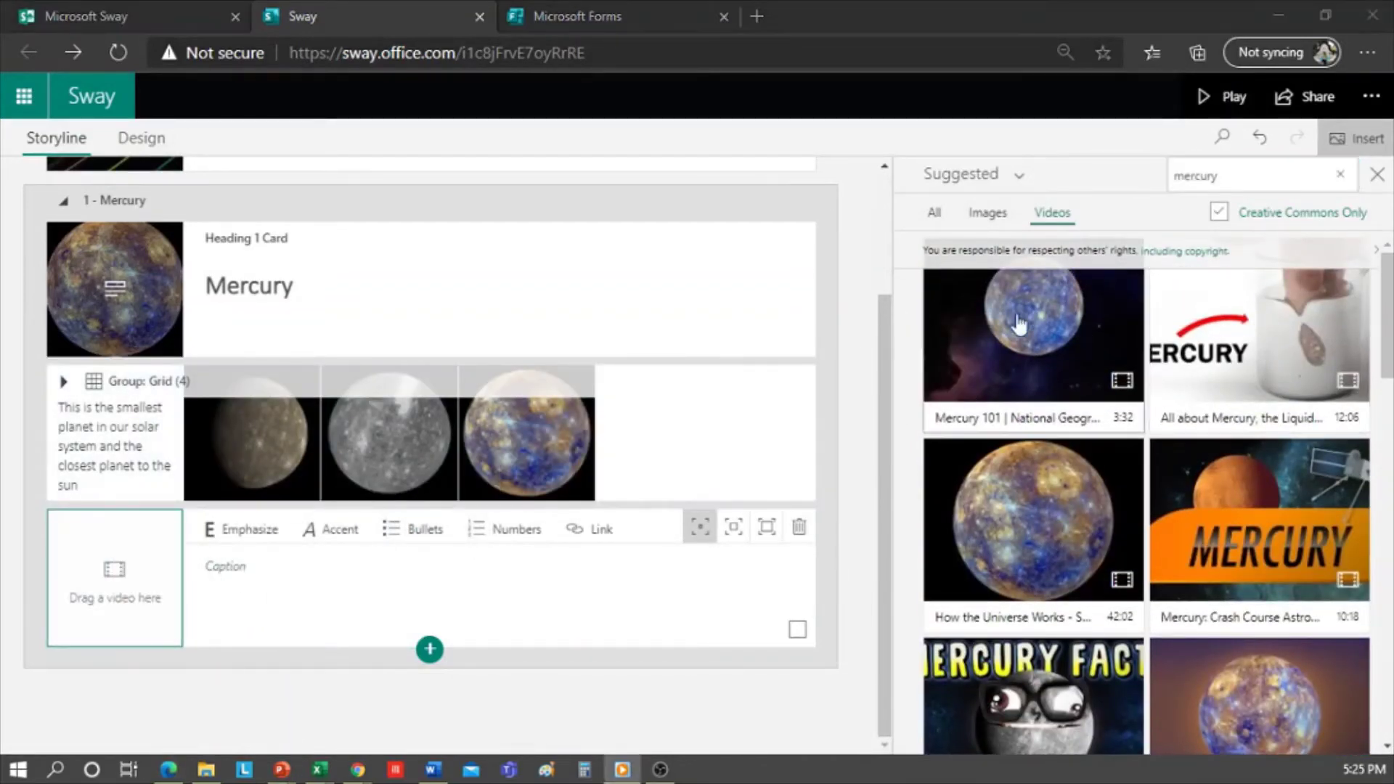
left_click_drag(1046, 343, 149, 585)
left_click(737, 539)
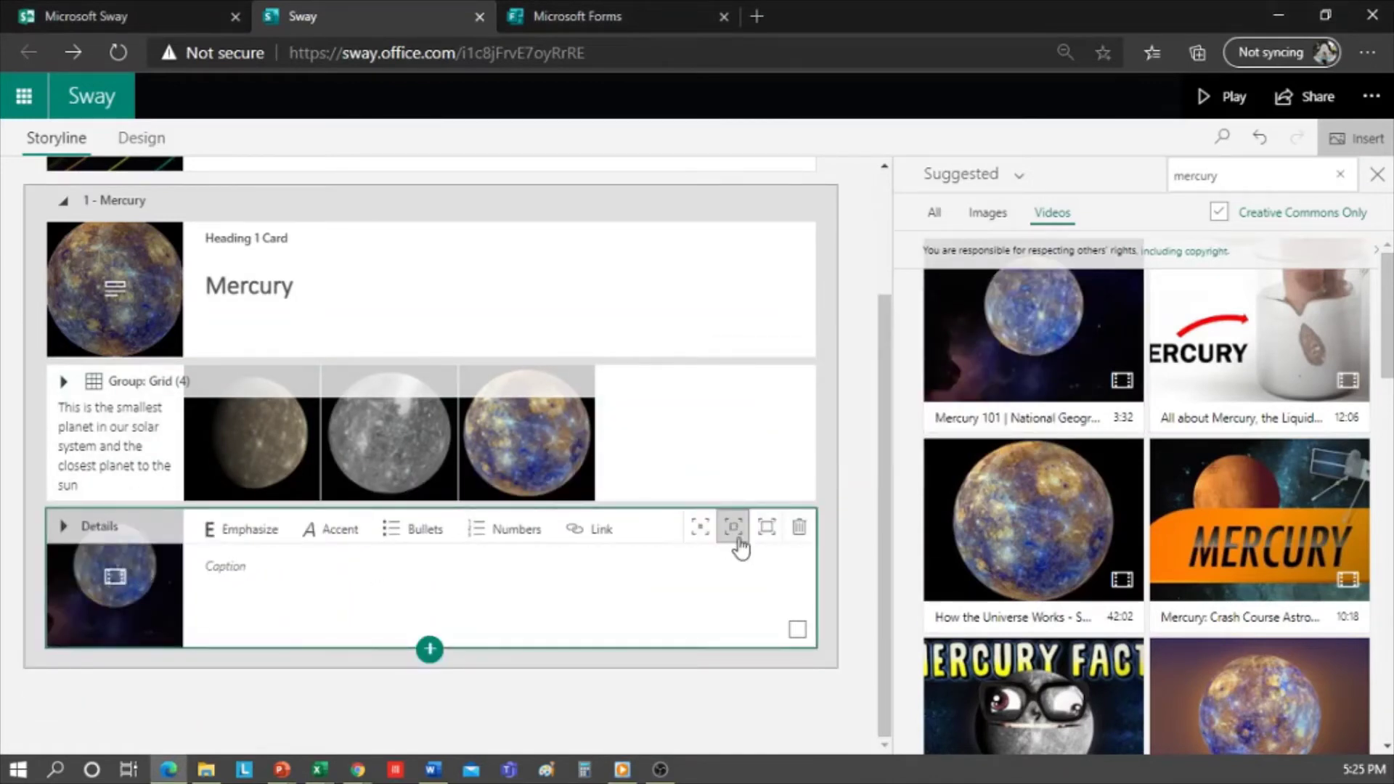
left_click(1223, 96)
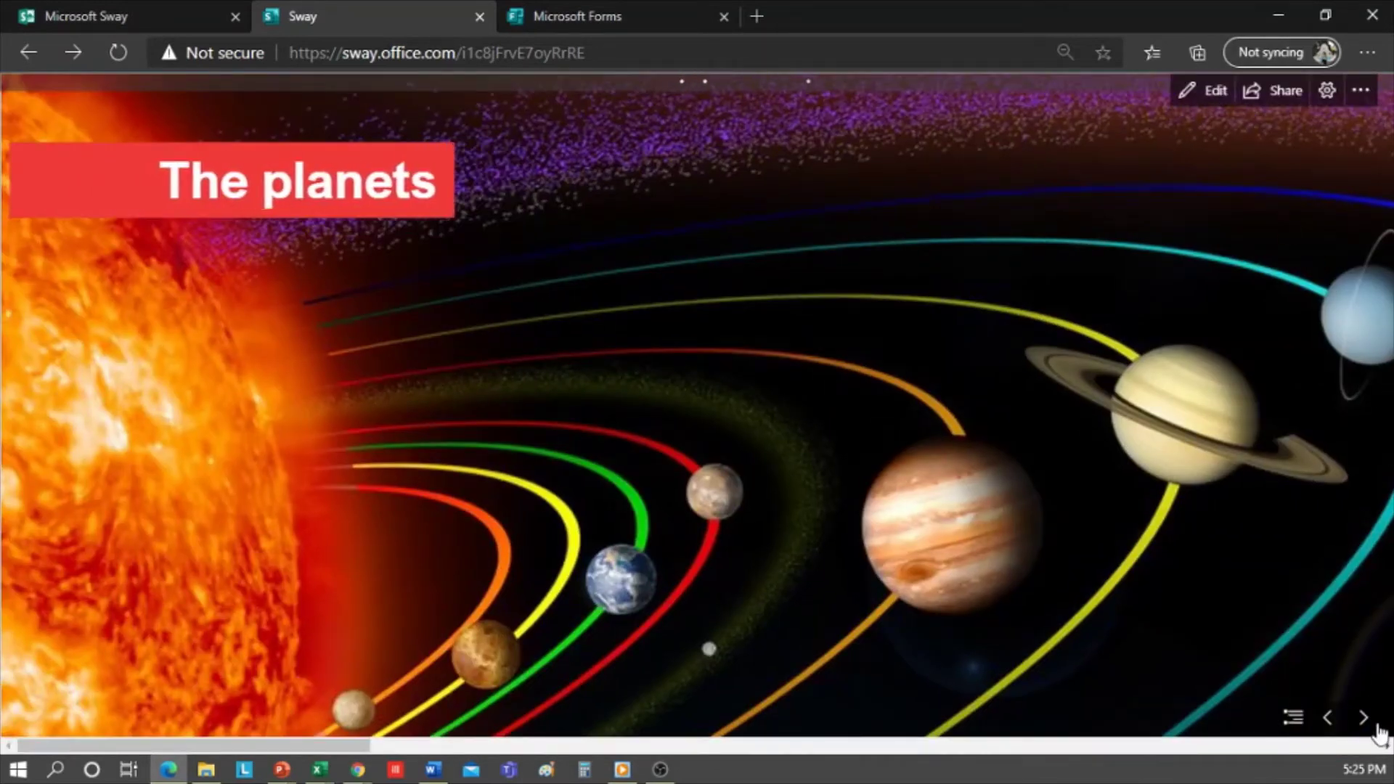
left_click(1364, 718)
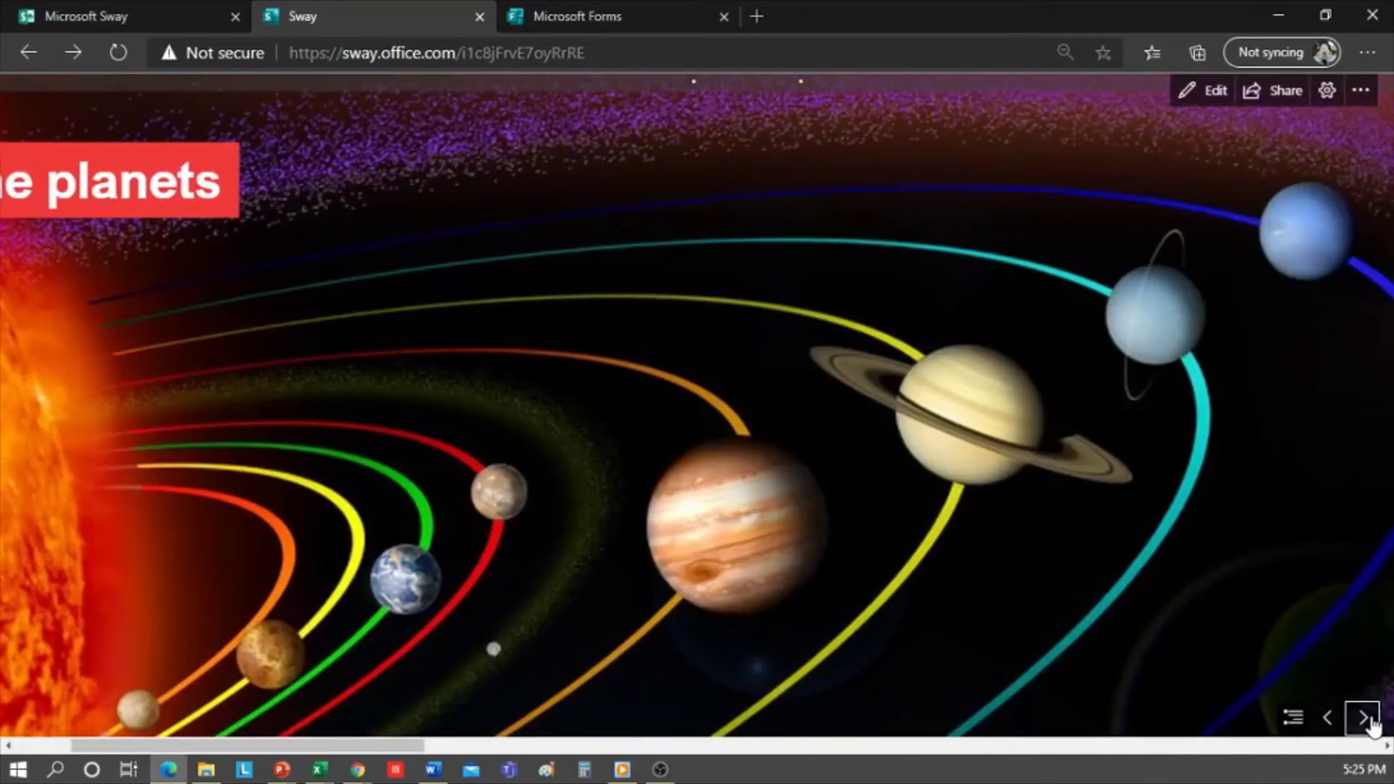
left_click(1363, 718)
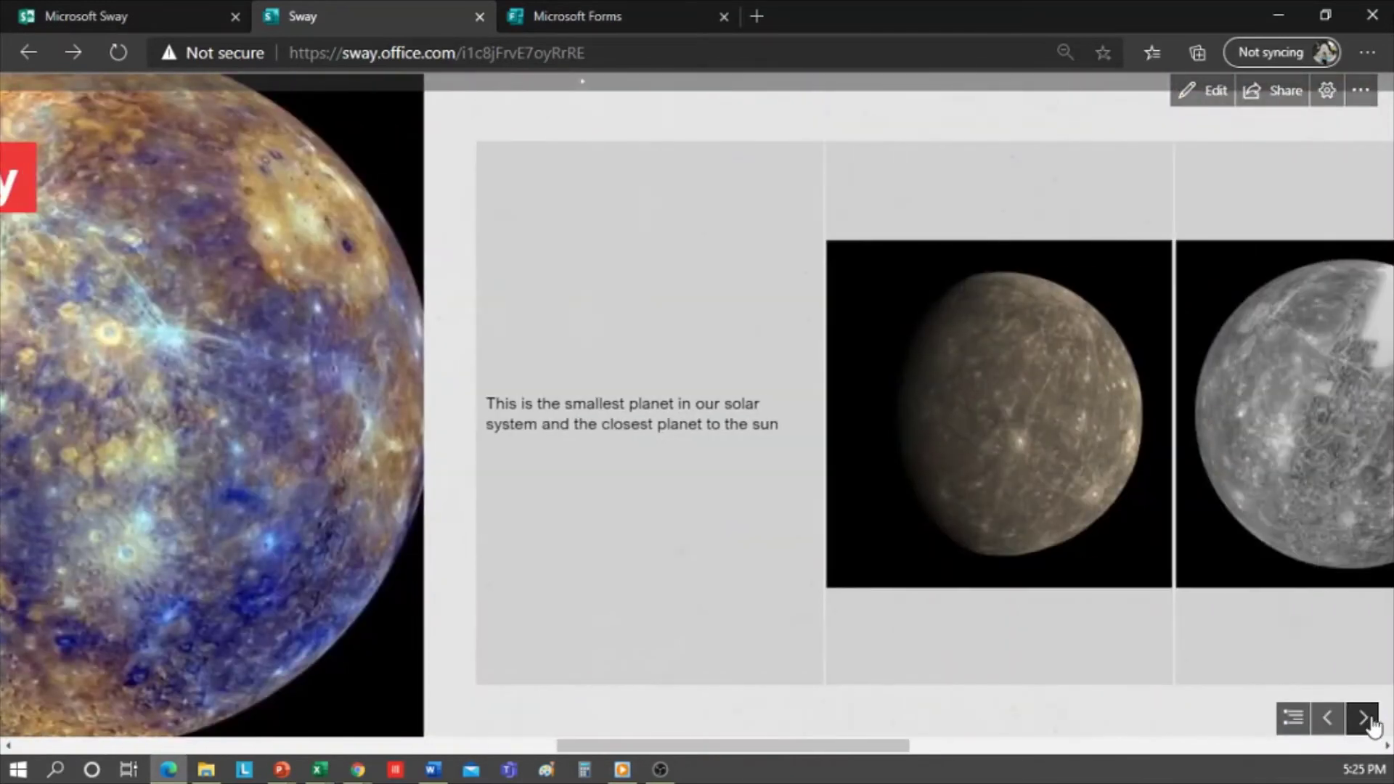
left_click(1365, 719)
left_click(499, 424)
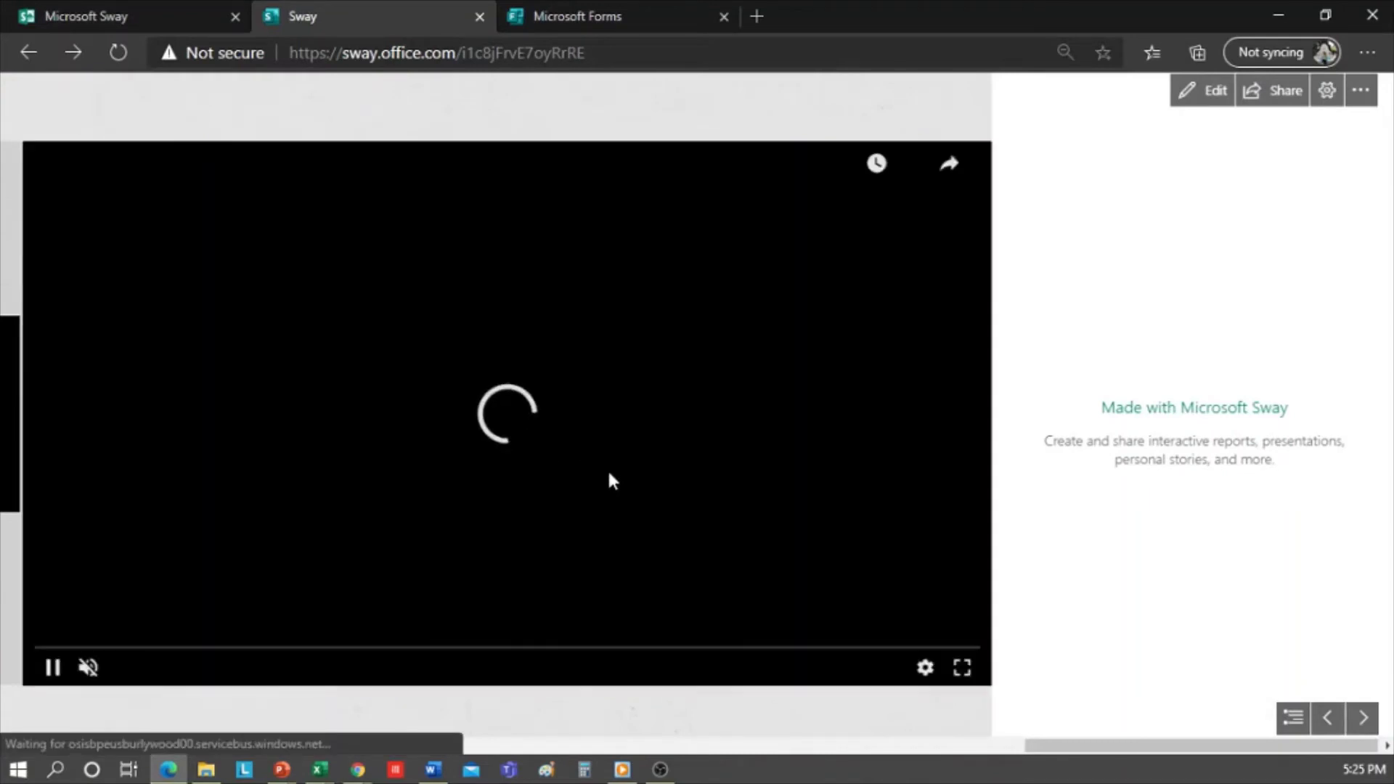
left_click(88, 668)
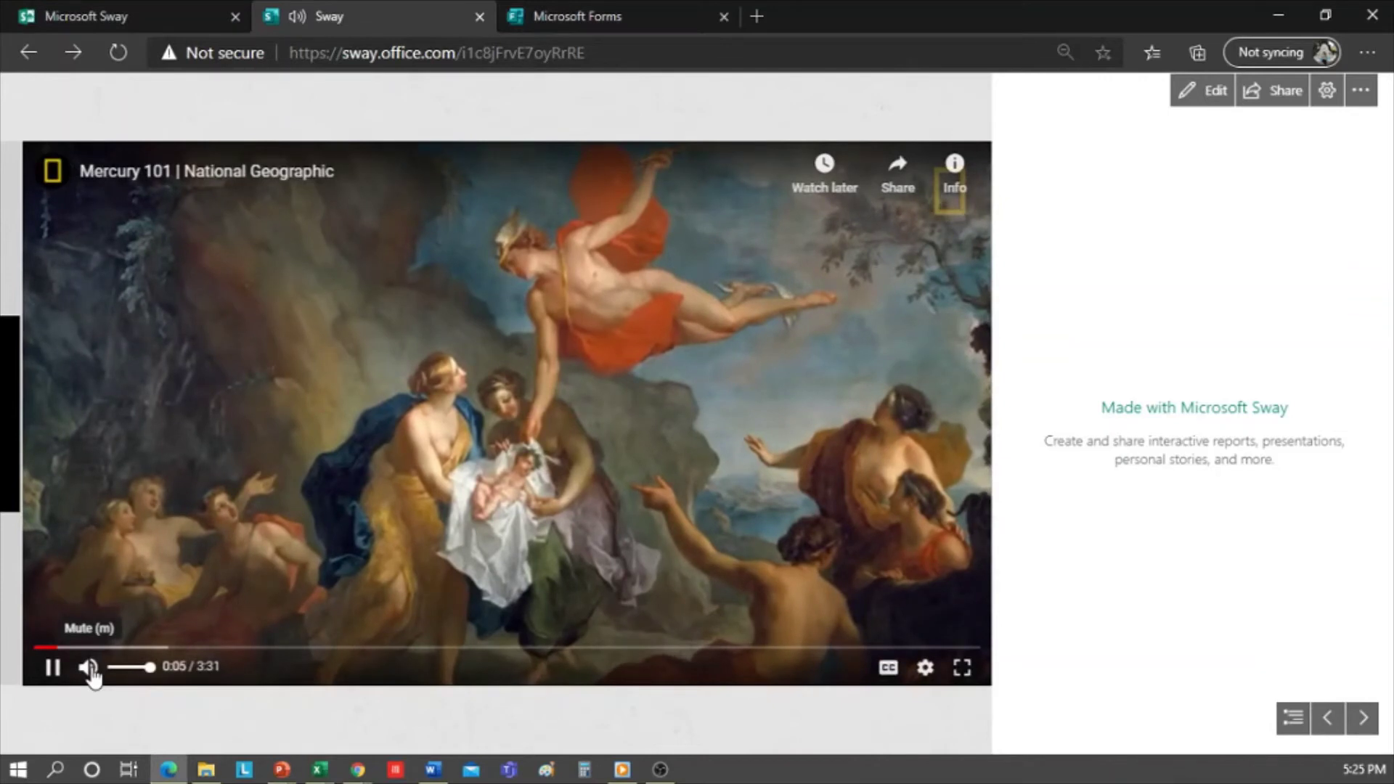
left_click(1199, 108)
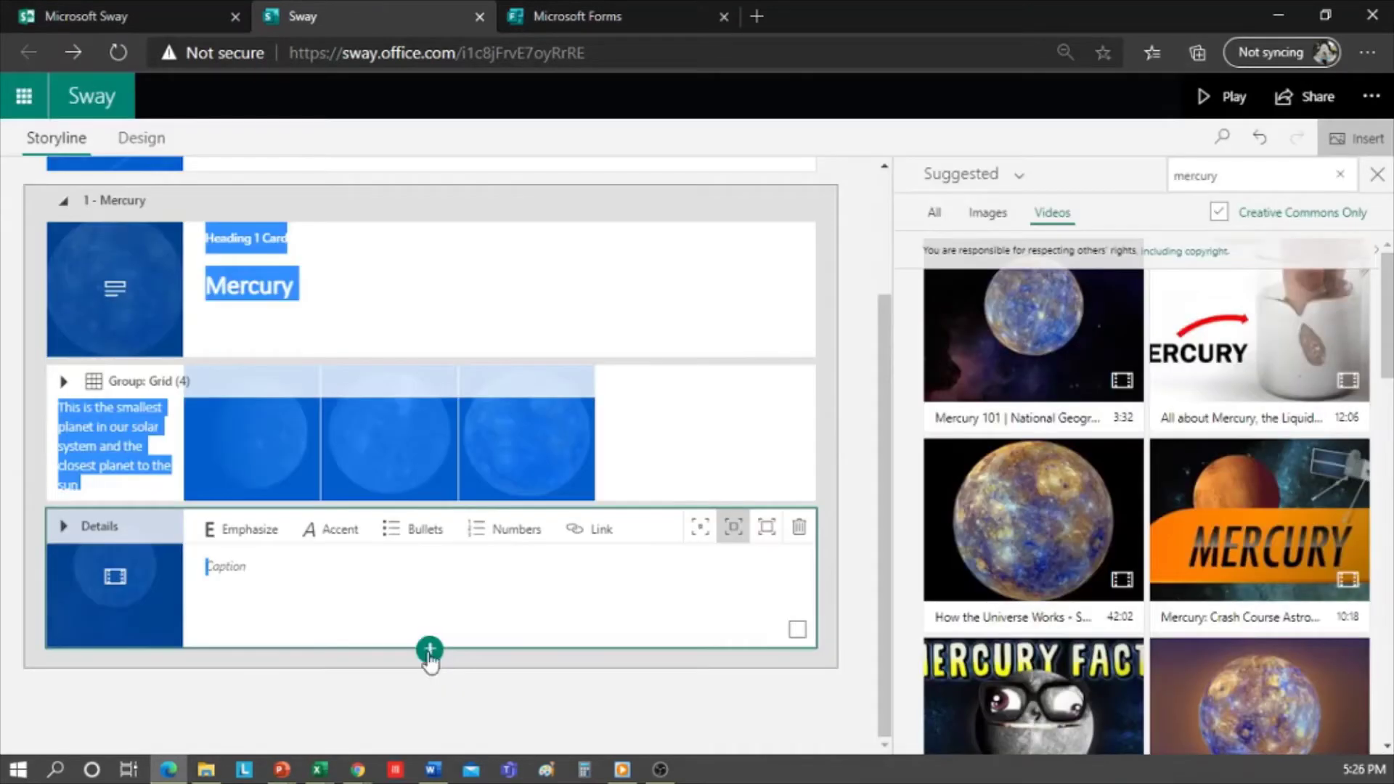
- Add a Venus heading section after Mercury with a 320x240 'venus' image as background
left_click(429, 612)
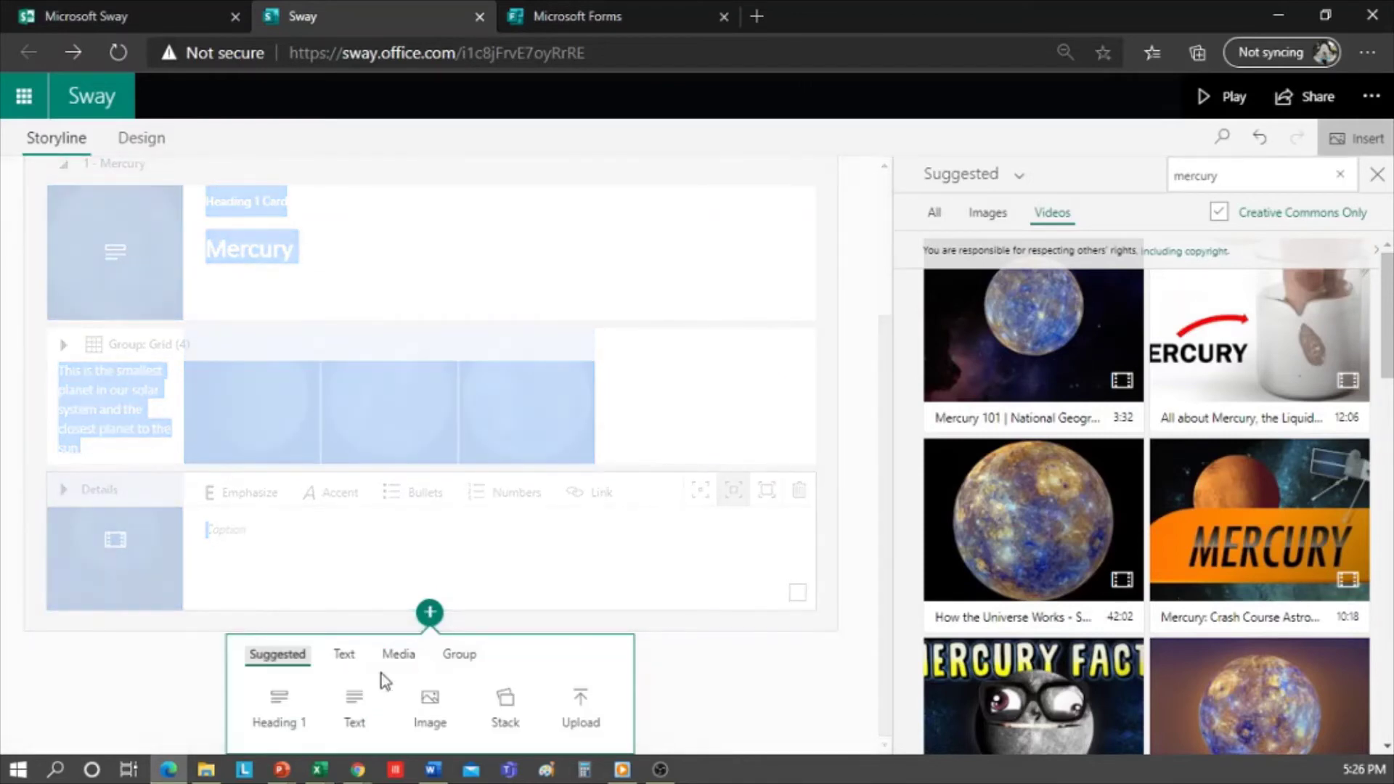
left_click(287, 710)
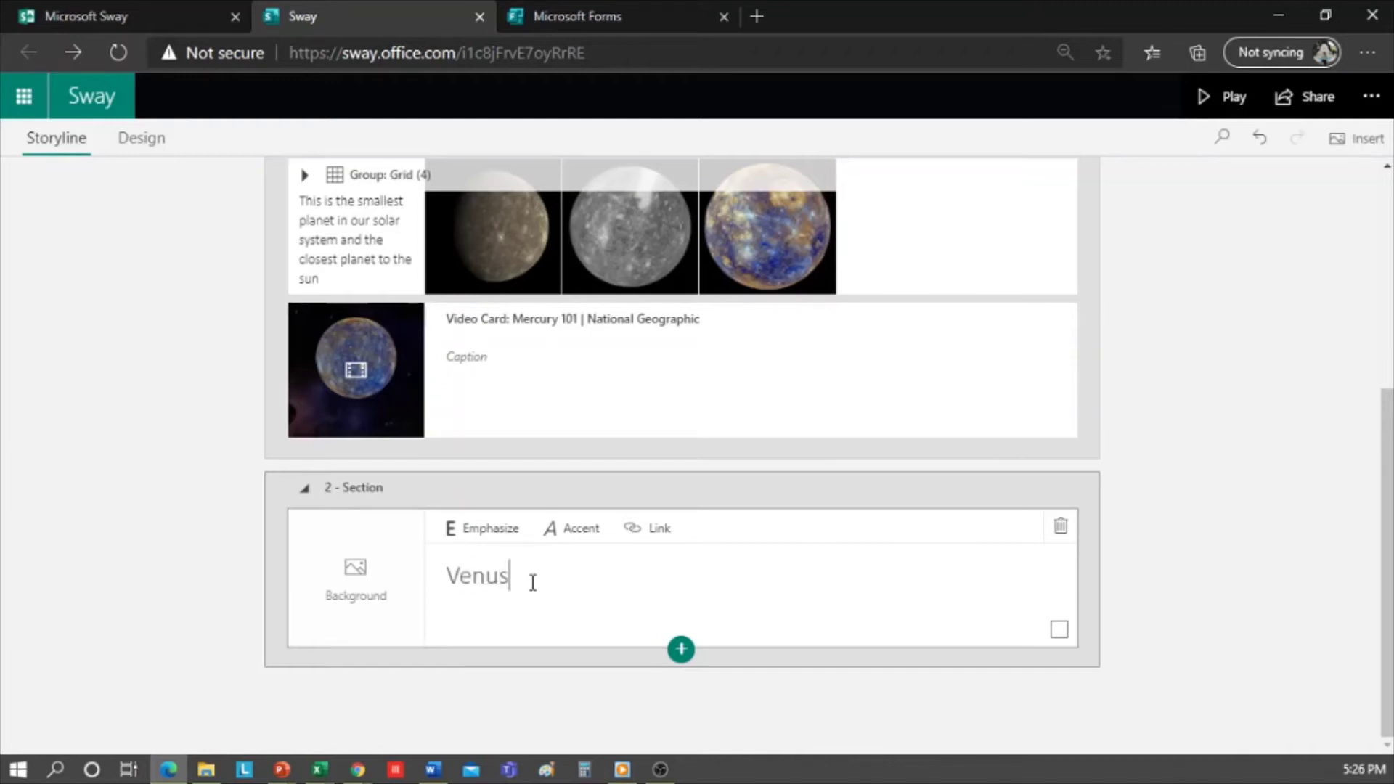
left_click_drag(532, 583, 463, 577)
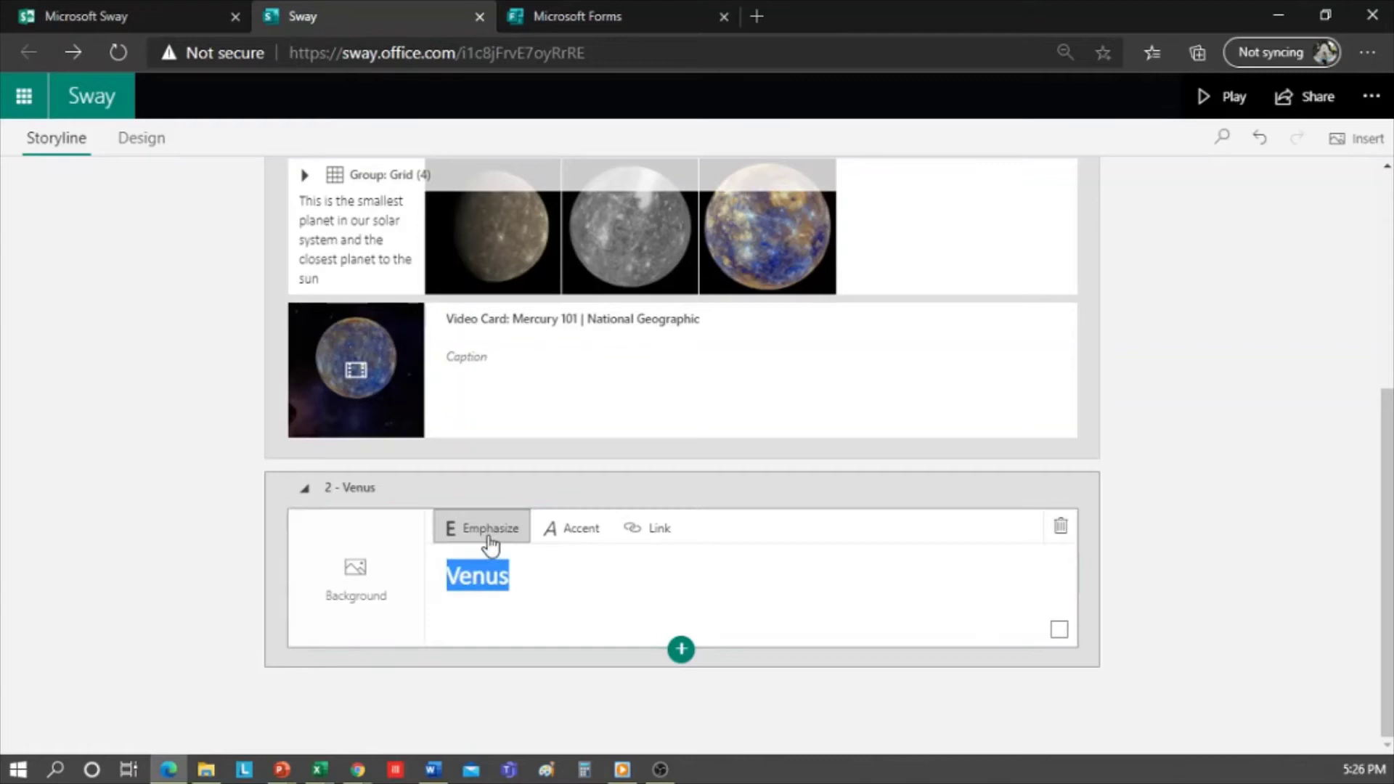
left_click(348, 587)
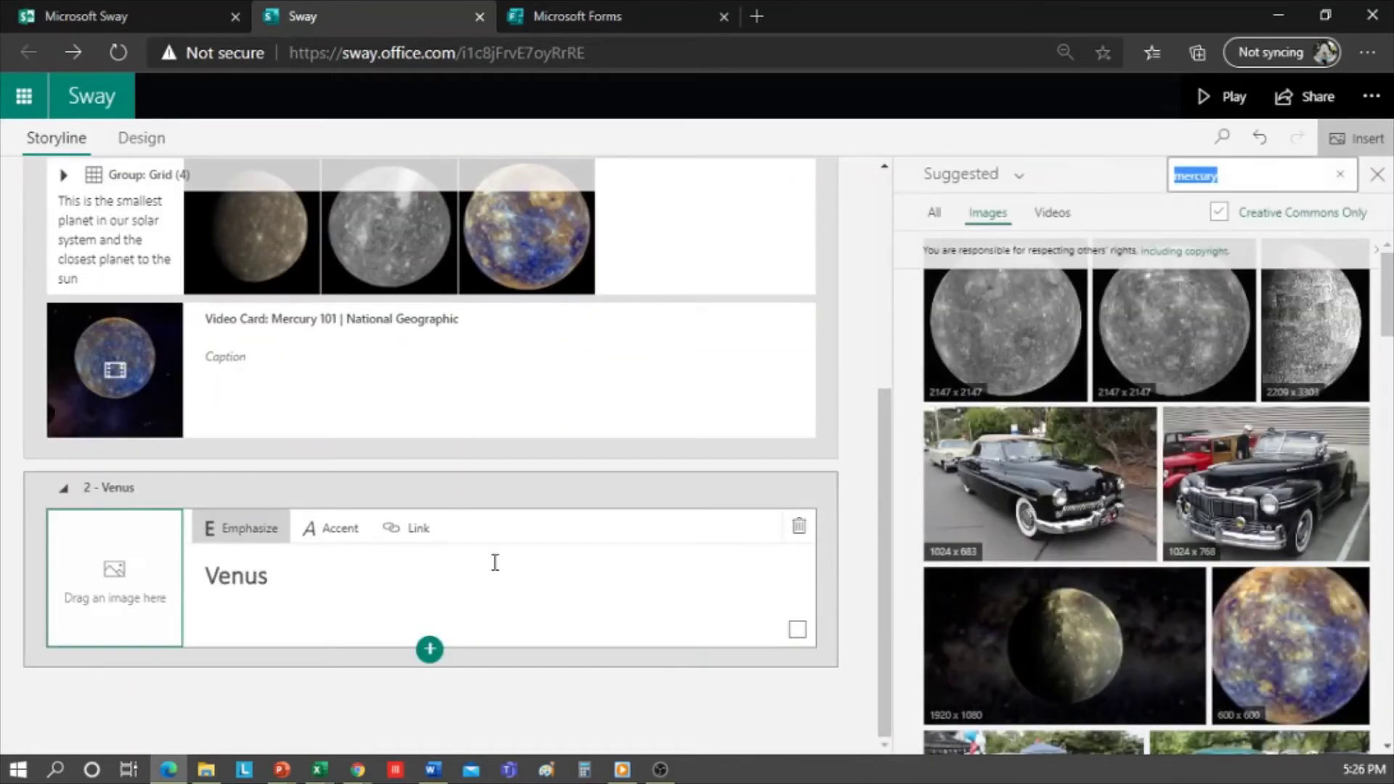
type("ve")
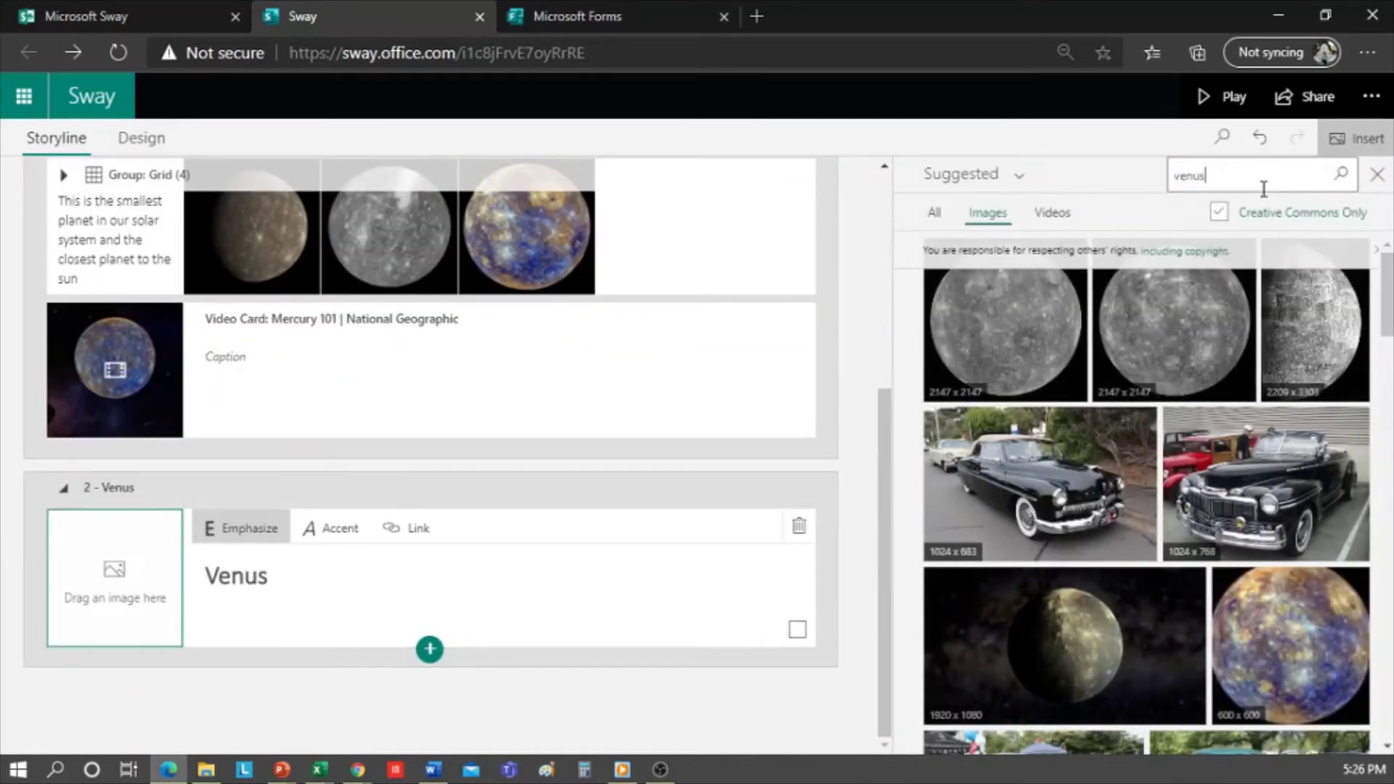
type("nus")
key("Return")
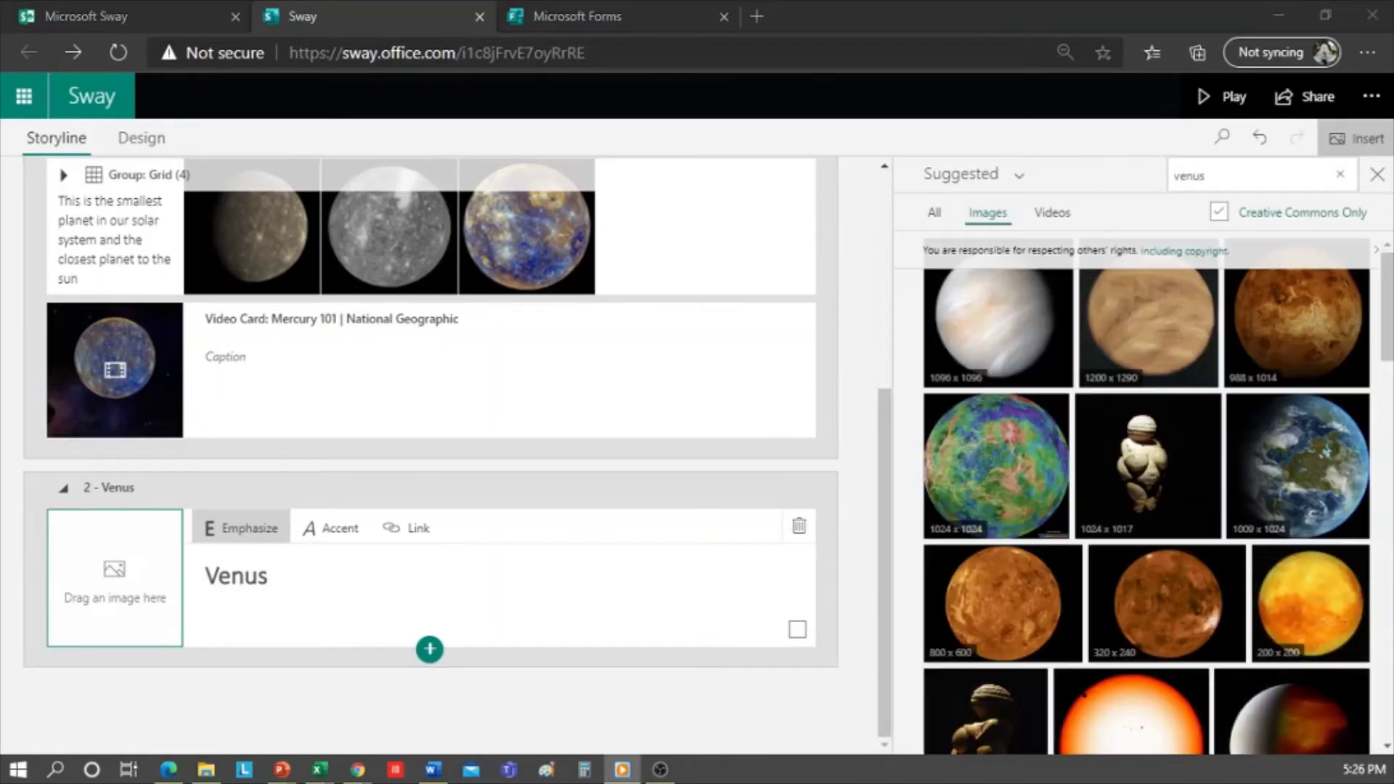
left_click(1168, 603)
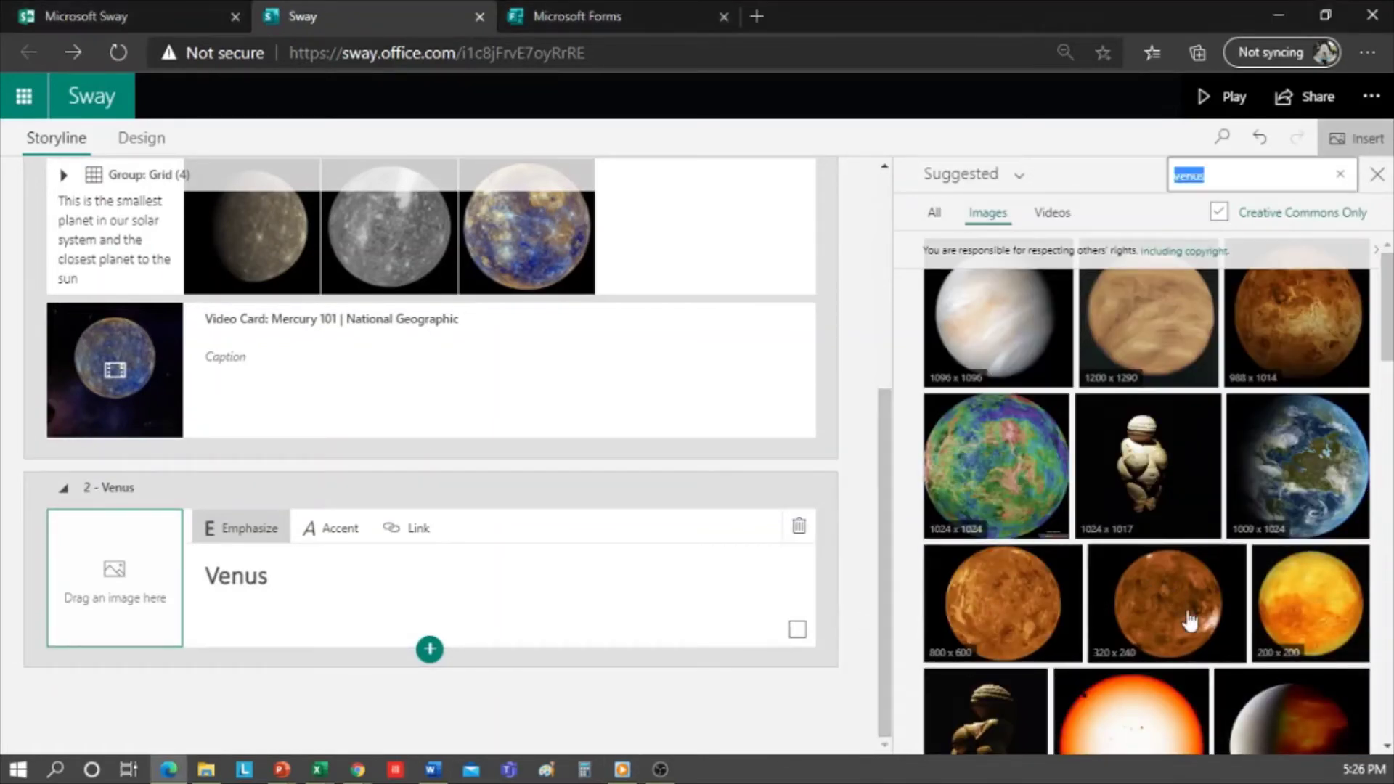
left_click(1282, 178)
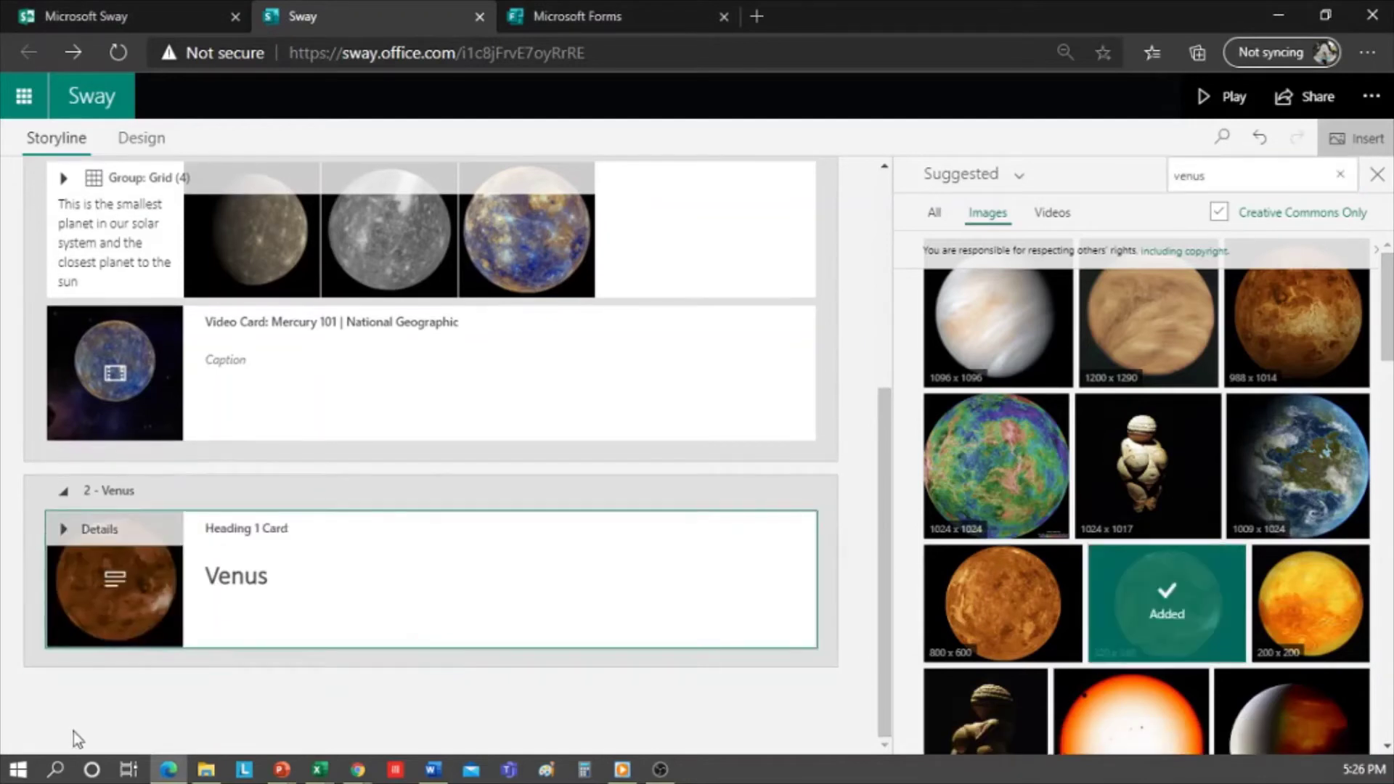
- Set the Venus background image's focus points so the entire image is important
left_click(64, 530)
scroll(174, 577, "down", 3)
left_click(246, 576)
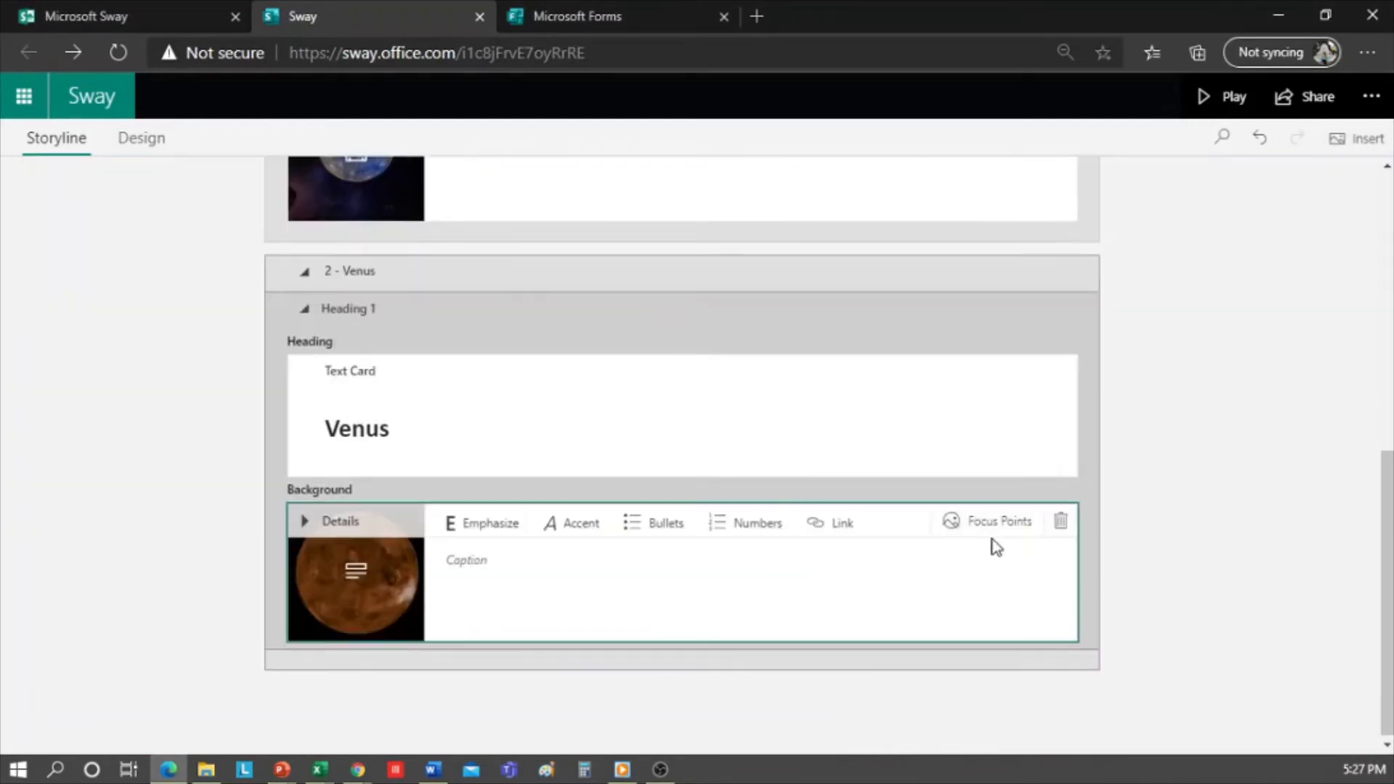
left_click(997, 530)
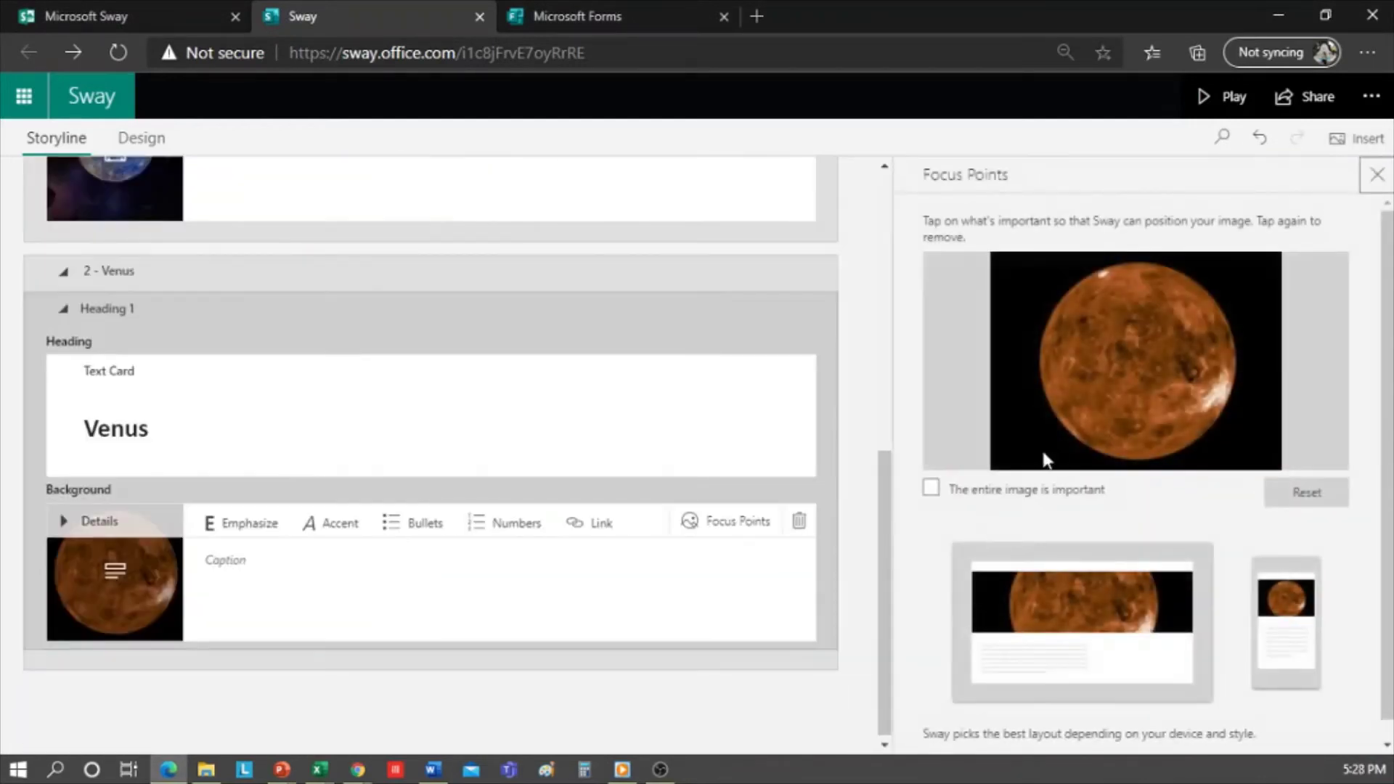
left_click(934, 489)
left_click(1379, 177)
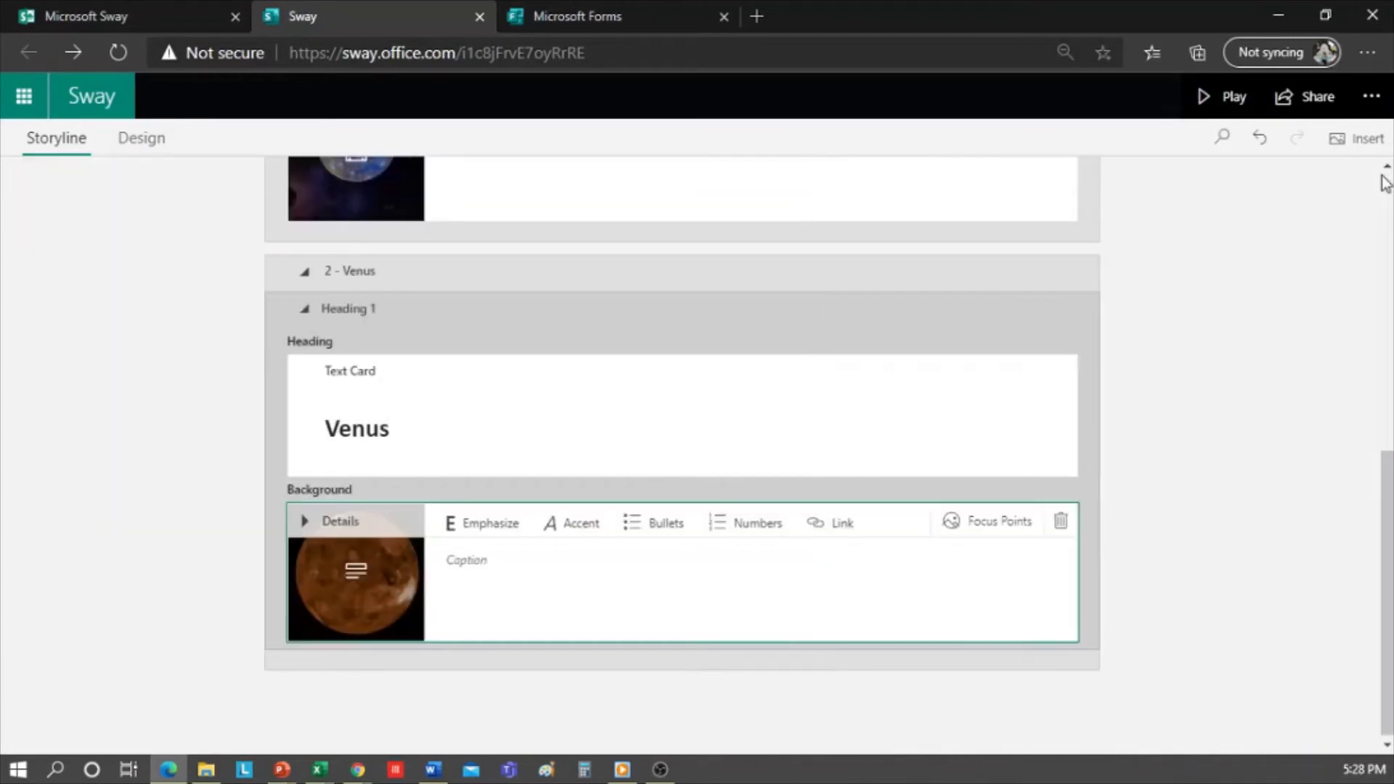
- Add a text card under Venus reading 'This is the second planet from the sun...'
left_click(305, 309)
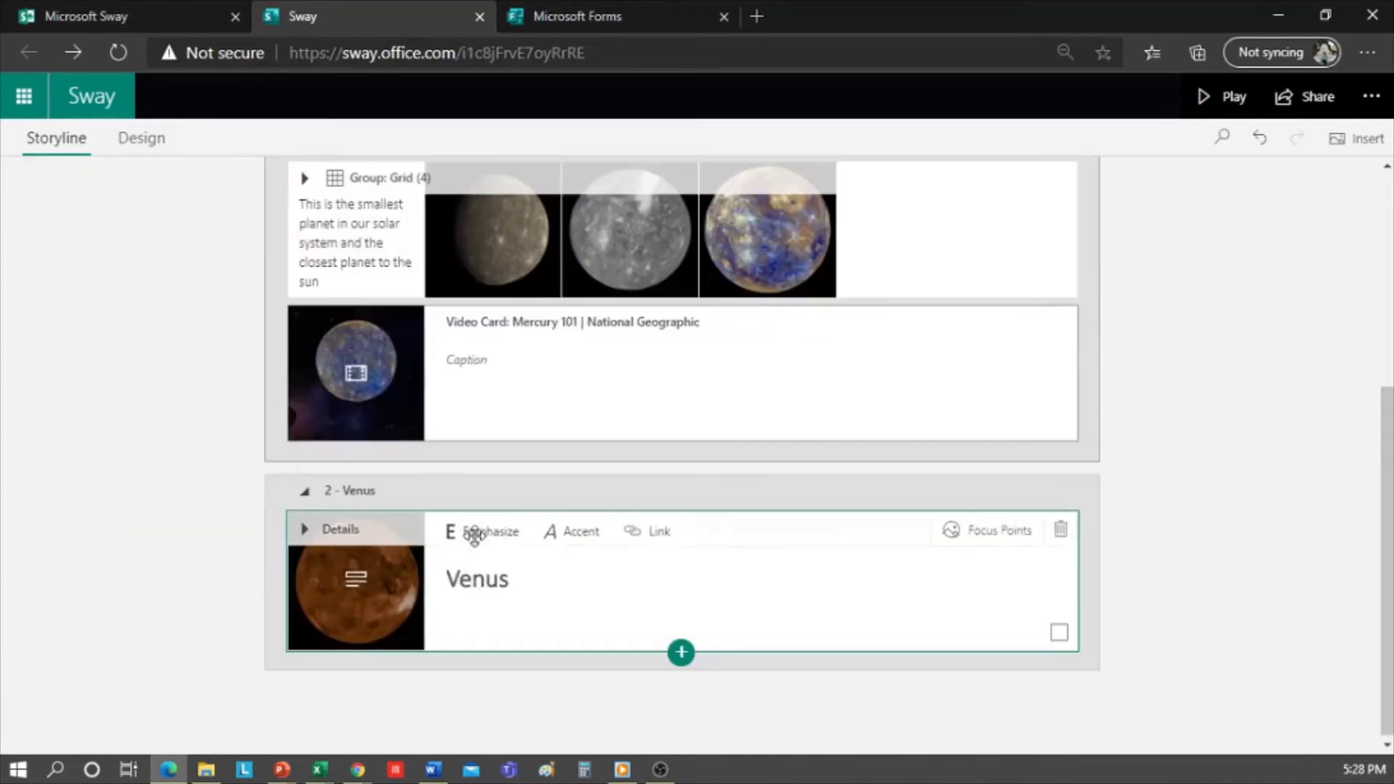
left_click(679, 654)
left_click(603, 654)
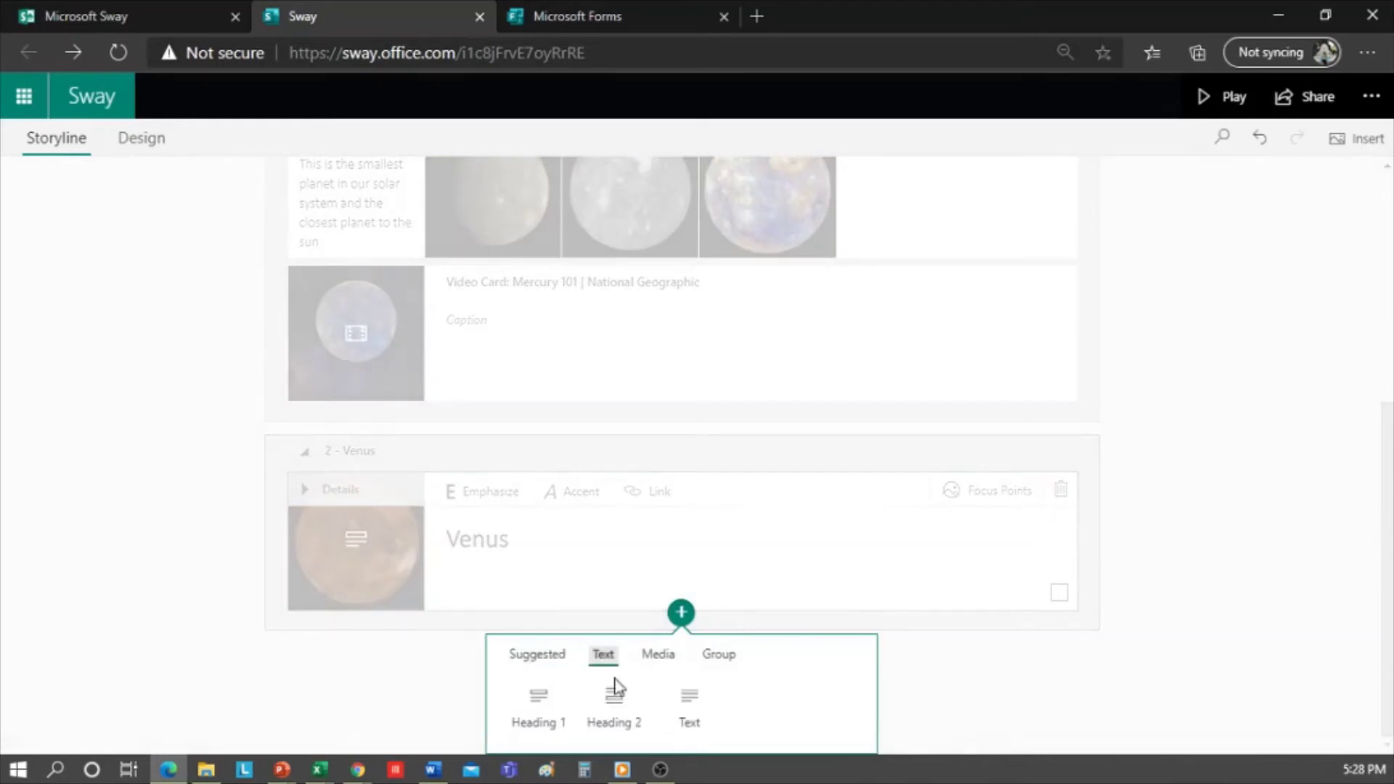
left_click(690, 700)
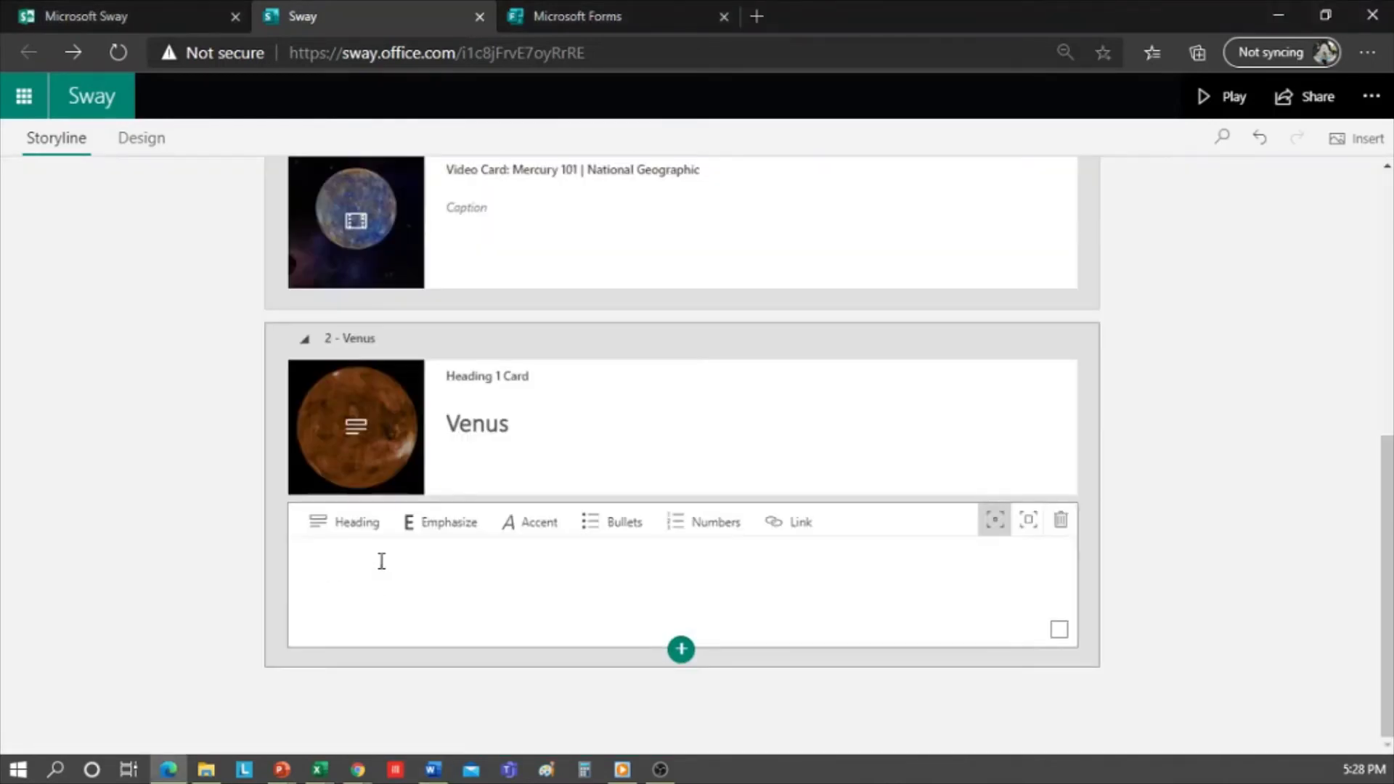
type("This is the second planet from the sun")
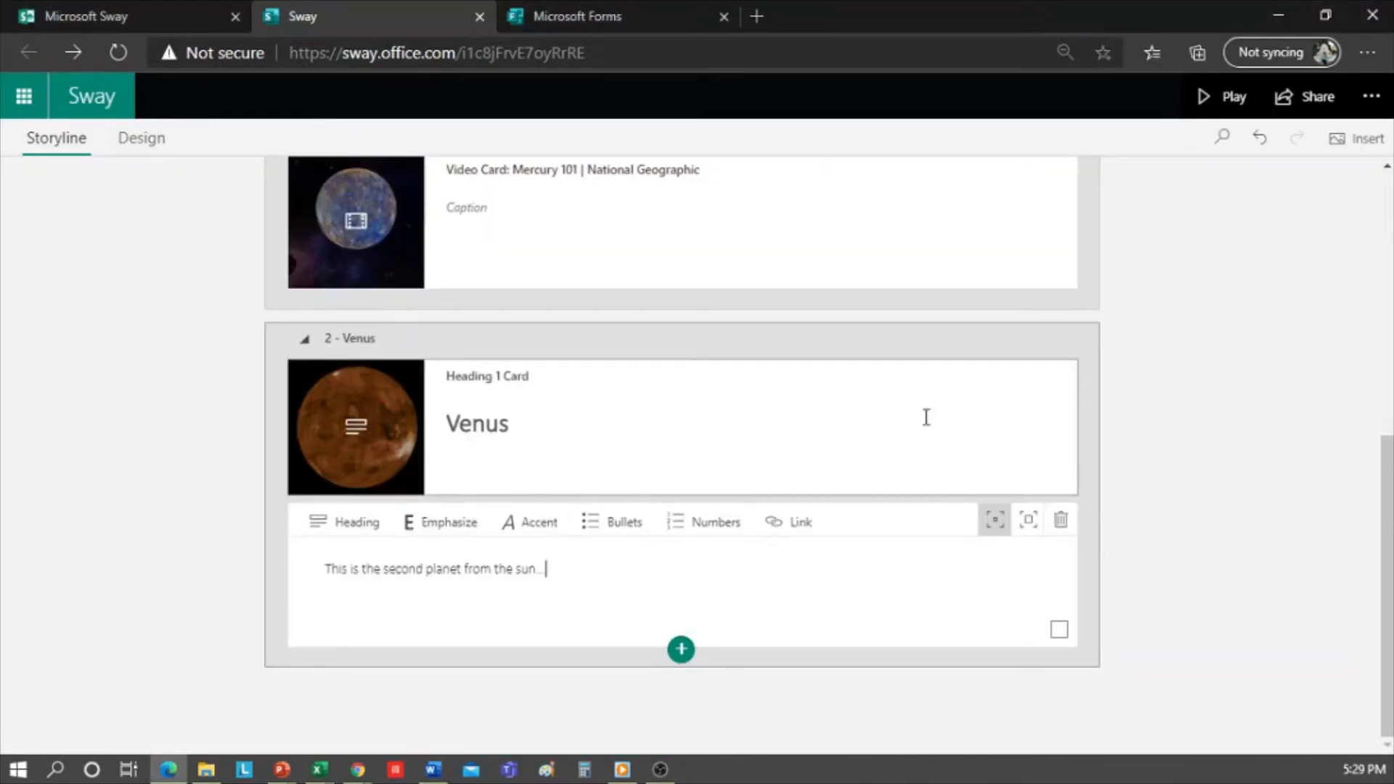
type("...")
- Play the Sway through the title, Mercury and Venus slides, step back, then resume editing
left_click(1222, 99)
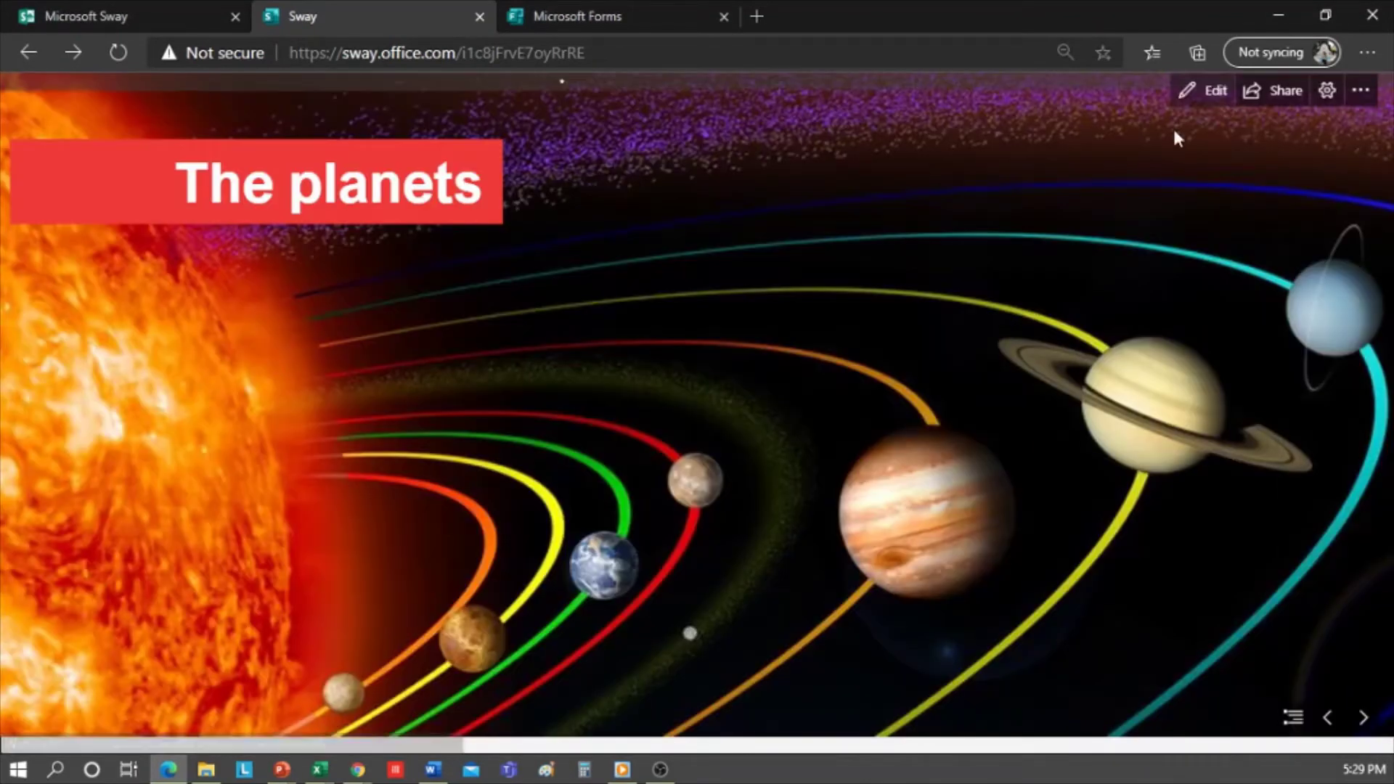
left_click(1364, 718)
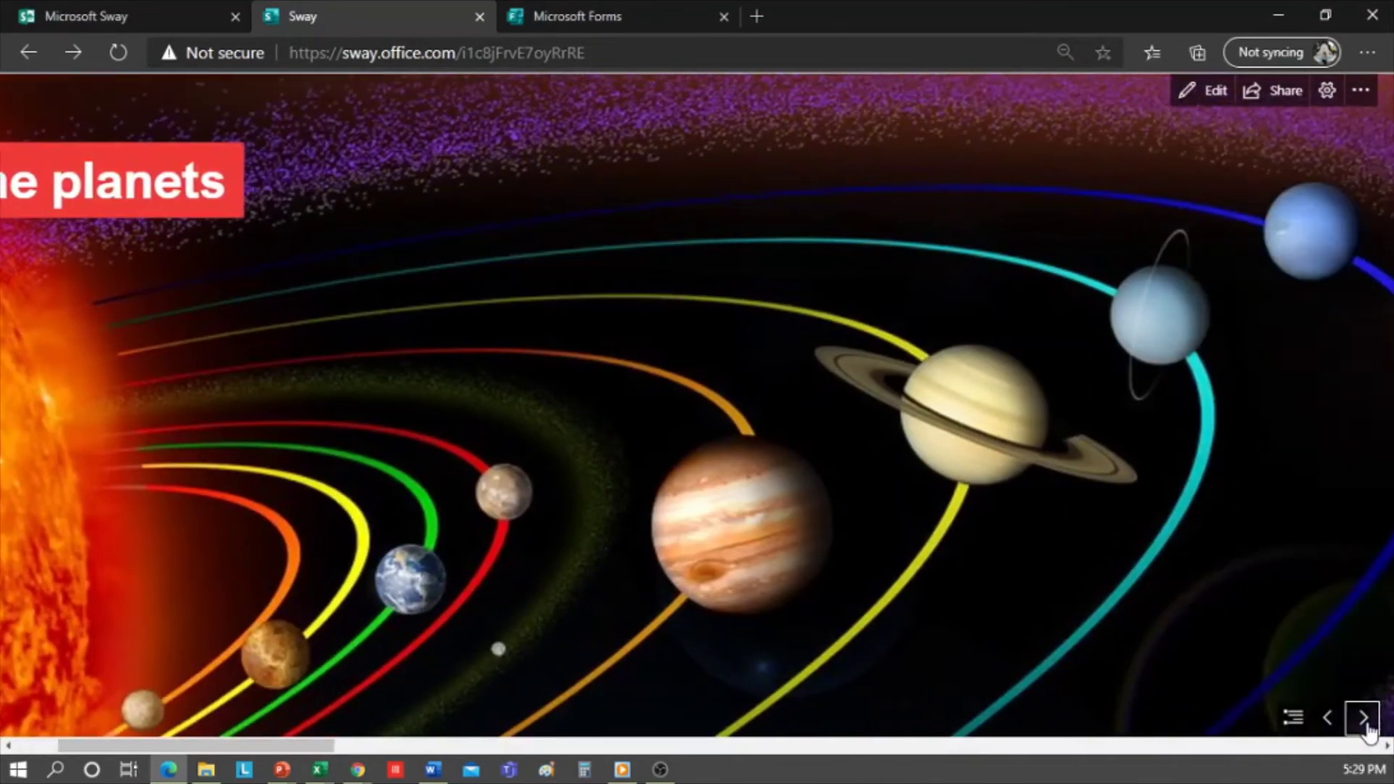
left_click(1364, 719)
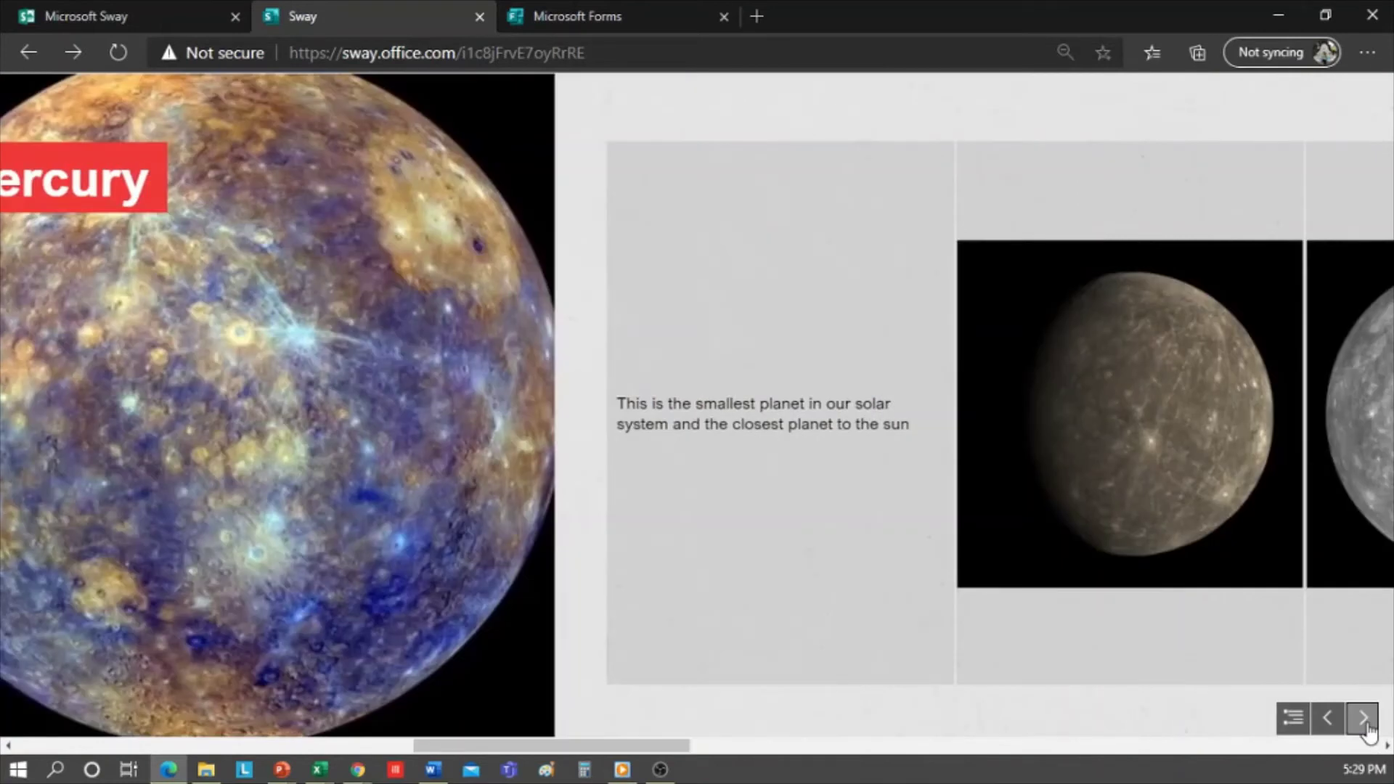
left_click(1364, 719)
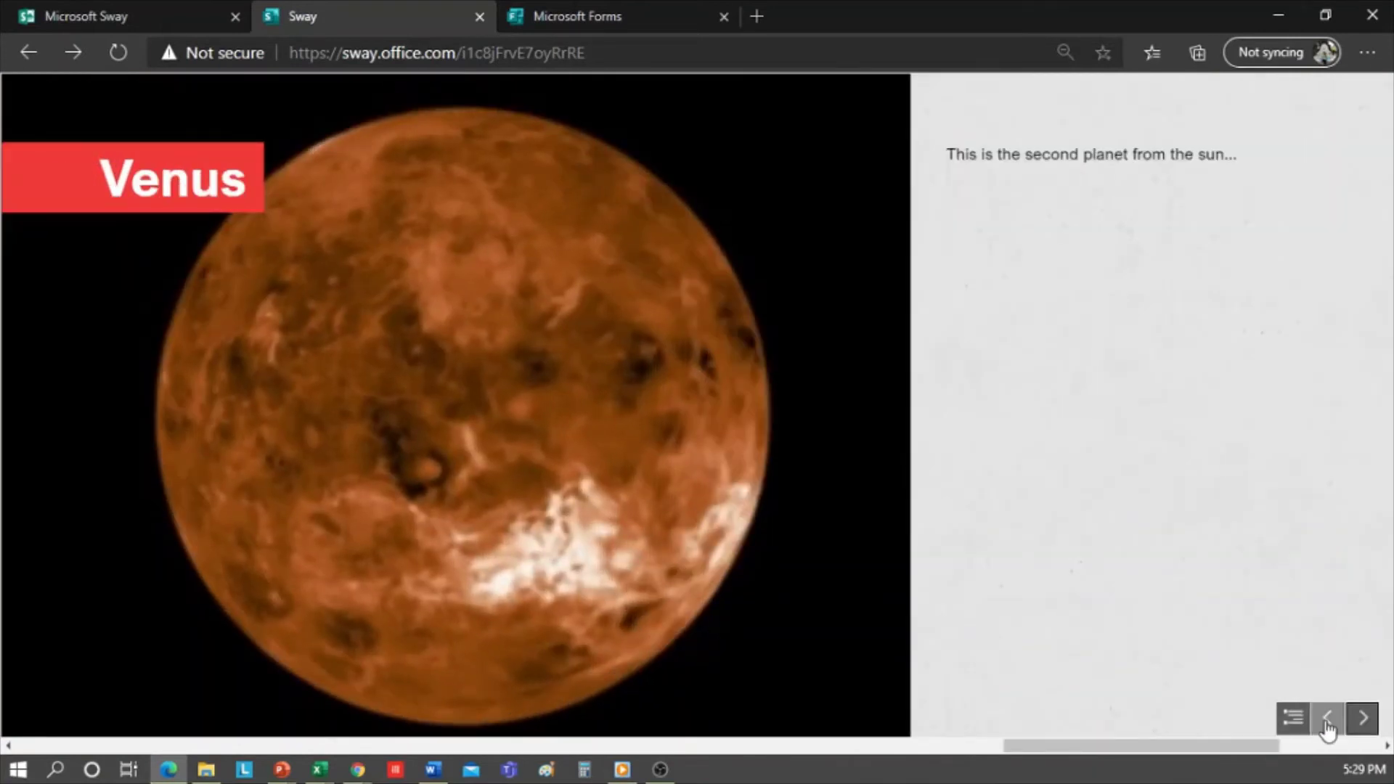
left_click(1327, 726)
left_click(1206, 91)
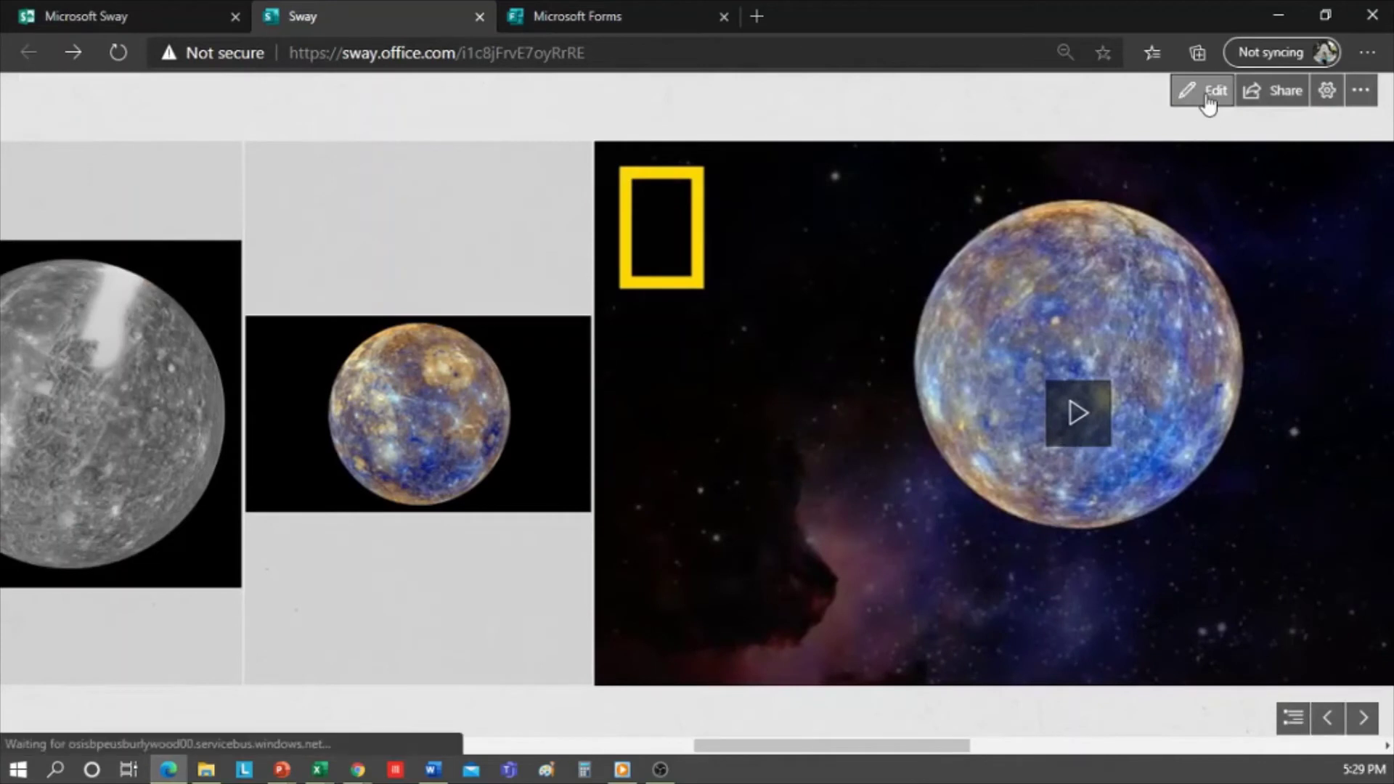
- Switch the Sway's design to the Vertical scrolling layout with the black style
left_click(145, 142)
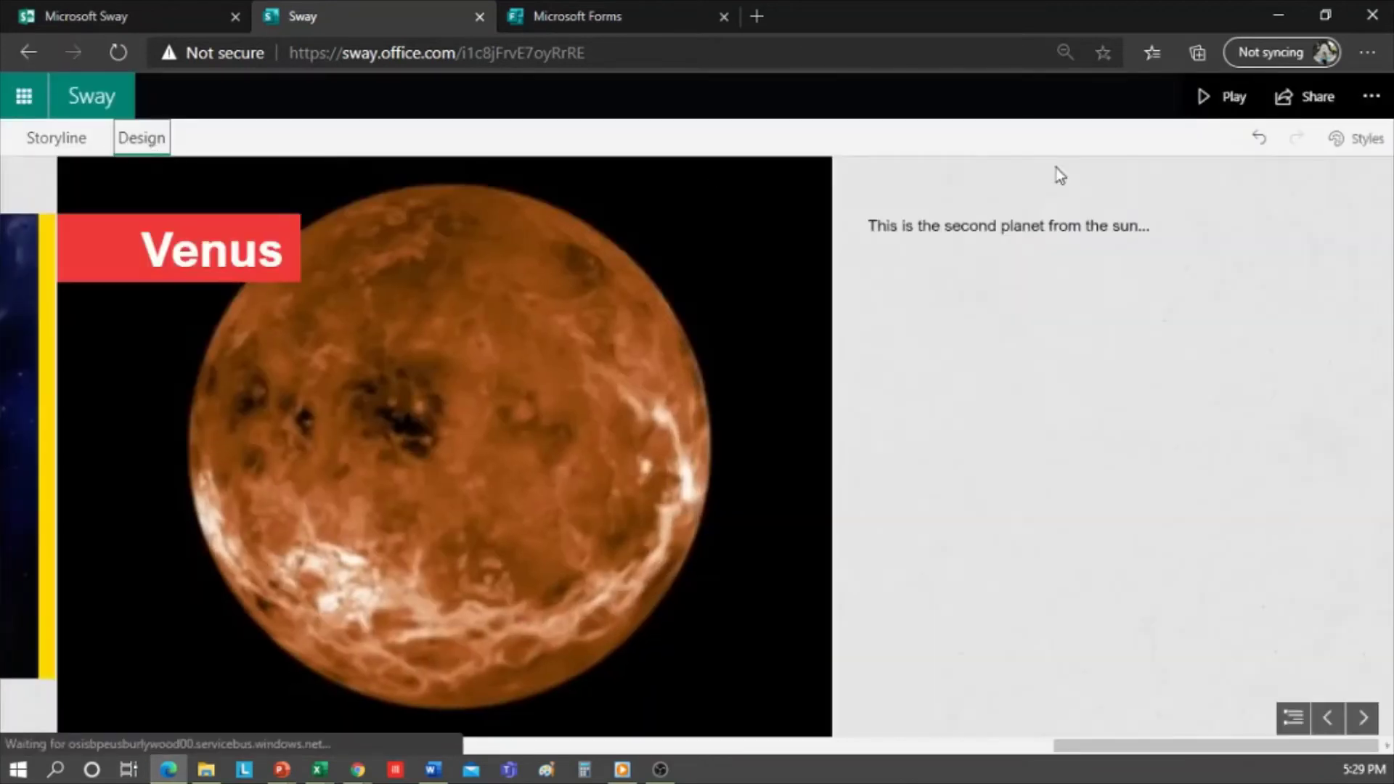
left_click(1370, 148)
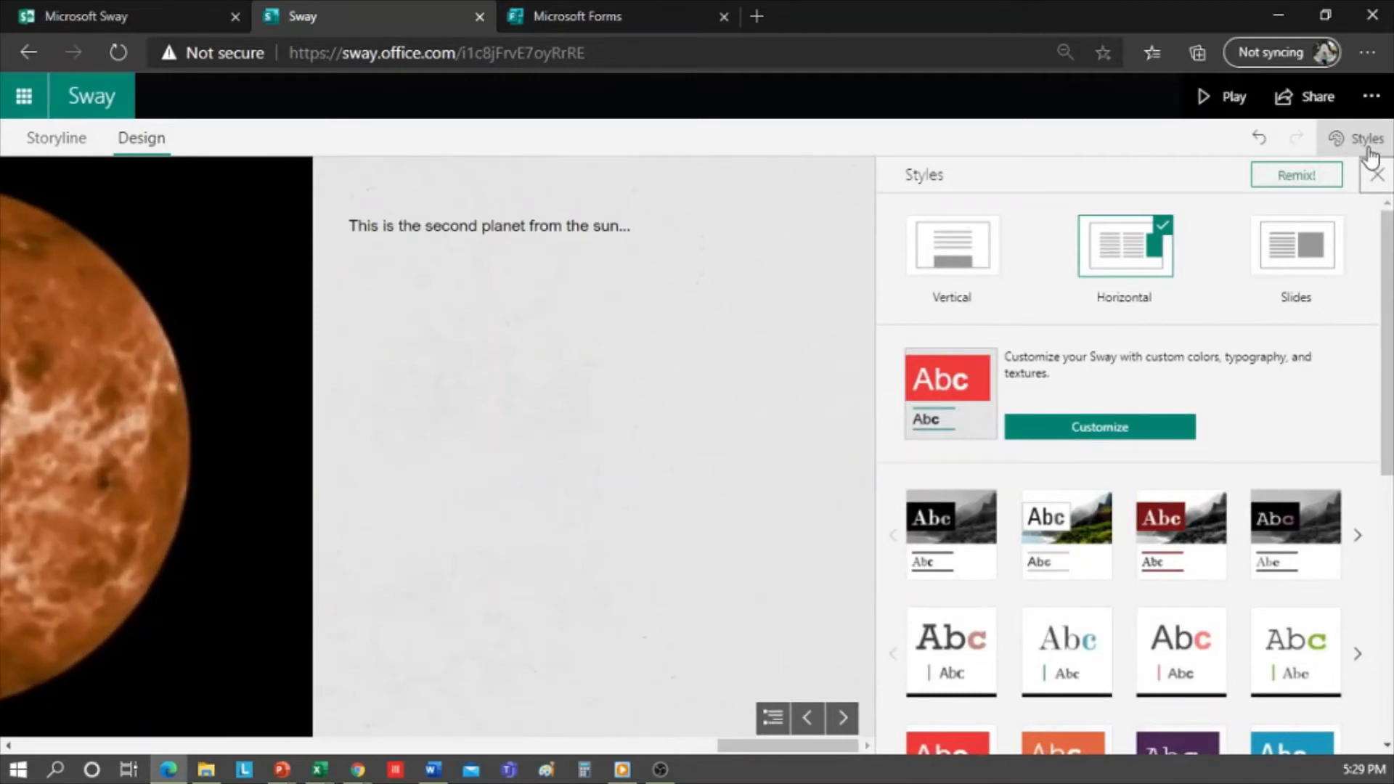
left_click(975, 259)
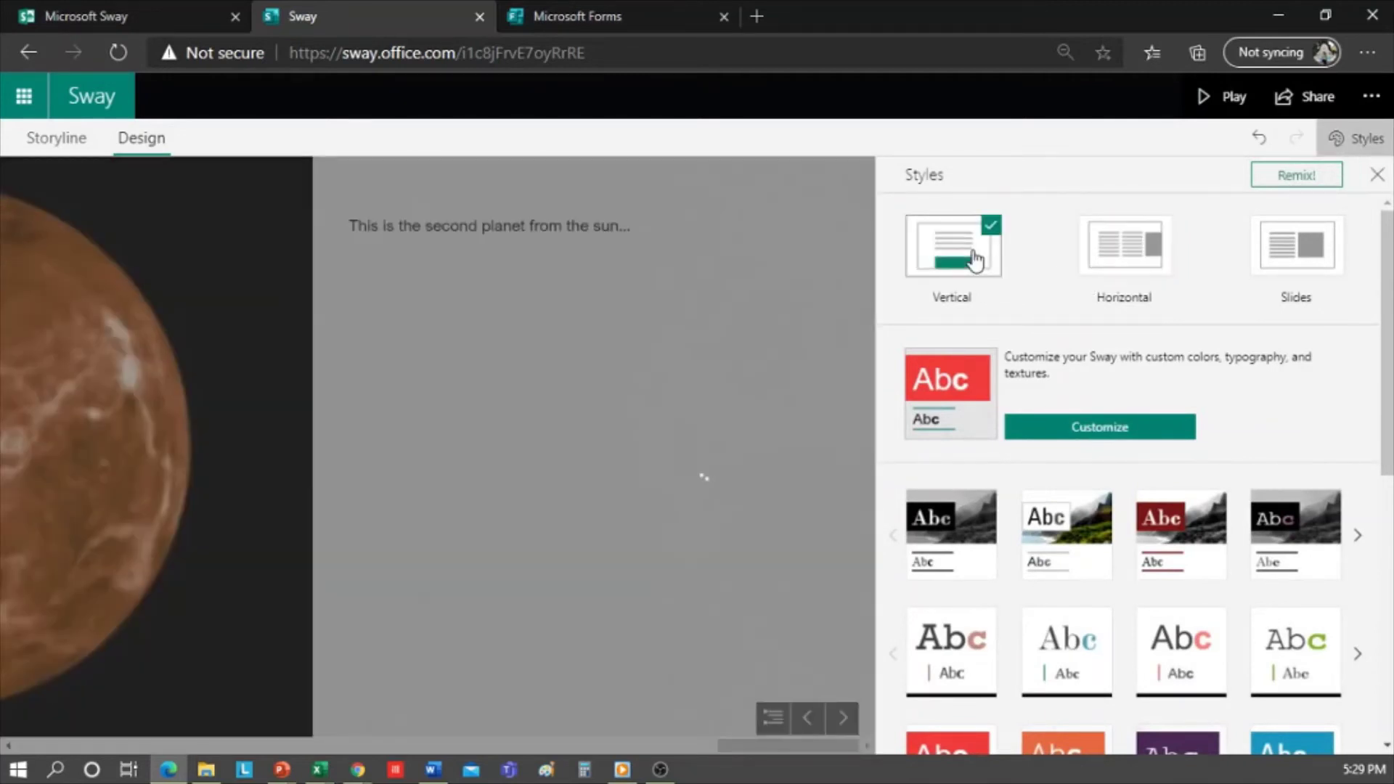
scroll(673, 420, "down", 8)
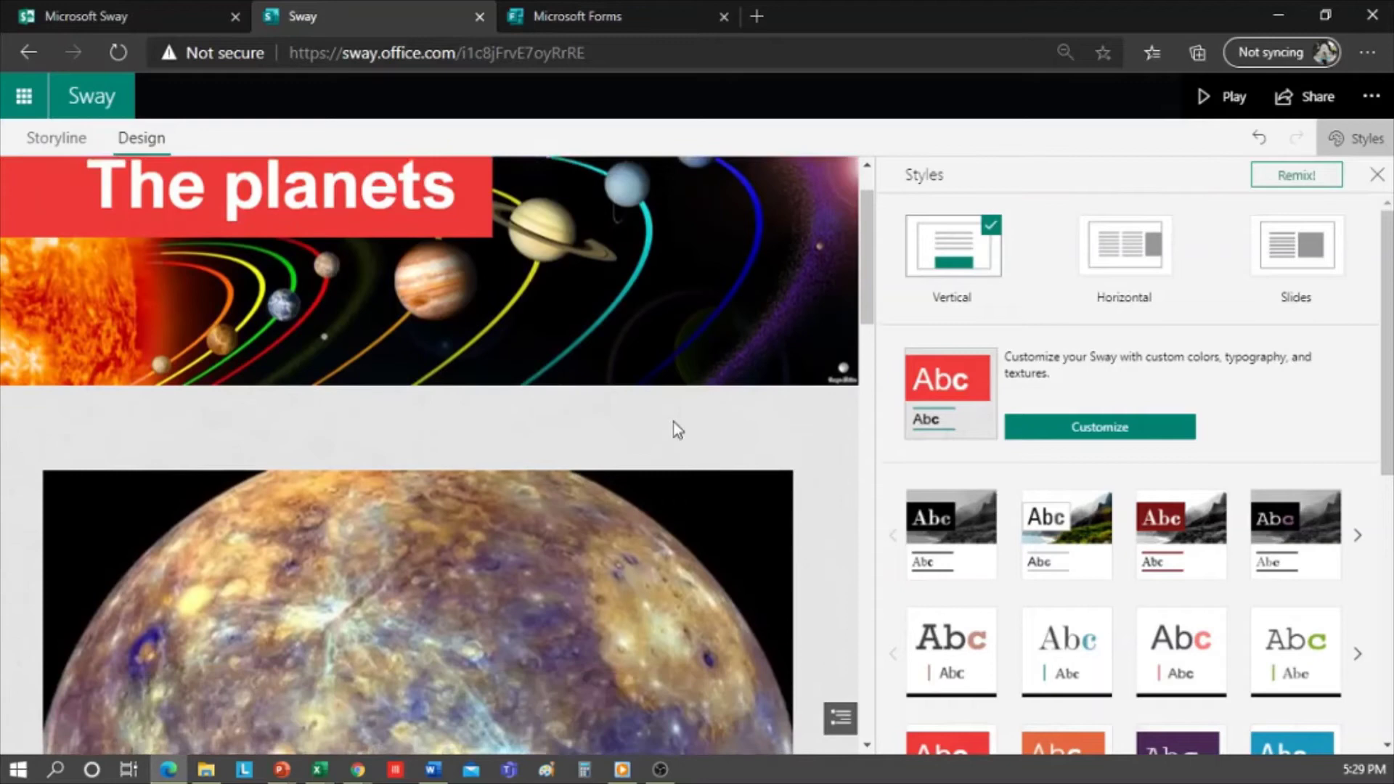
scroll(673, 420, "down", 8)
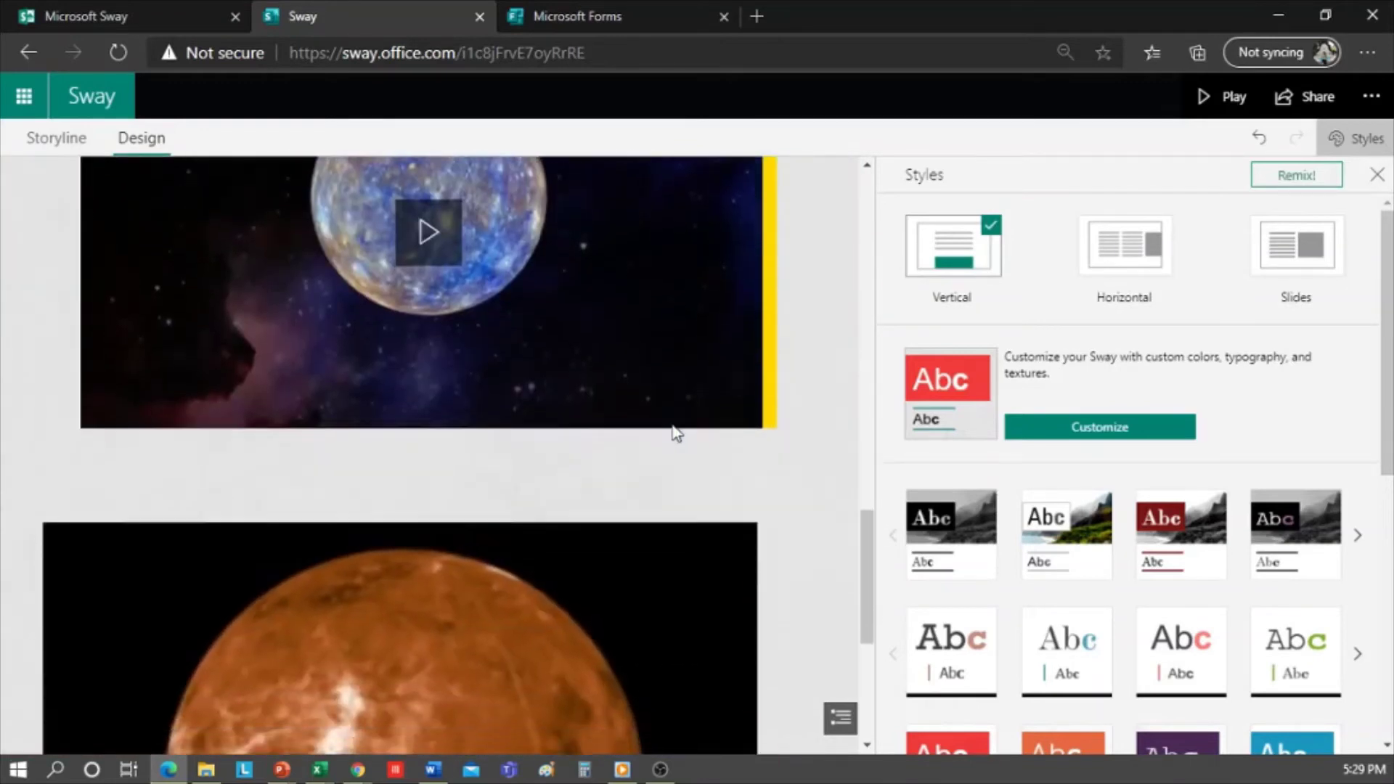
scroll(690, 424, "up", 5)
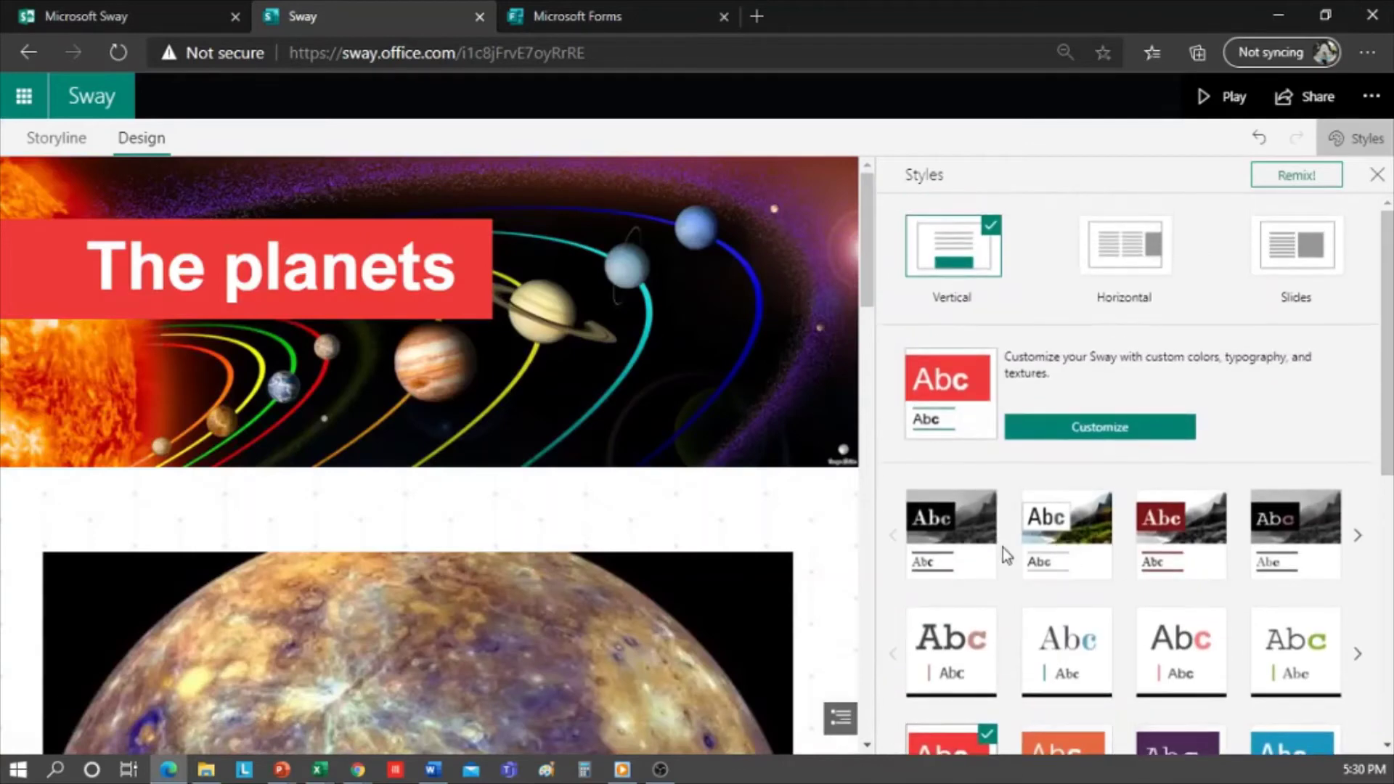
scroll(1005, 552, "down", 3)
scroll(1019, 538, "up", 3)
scroll(1016, 560, "down", 6)
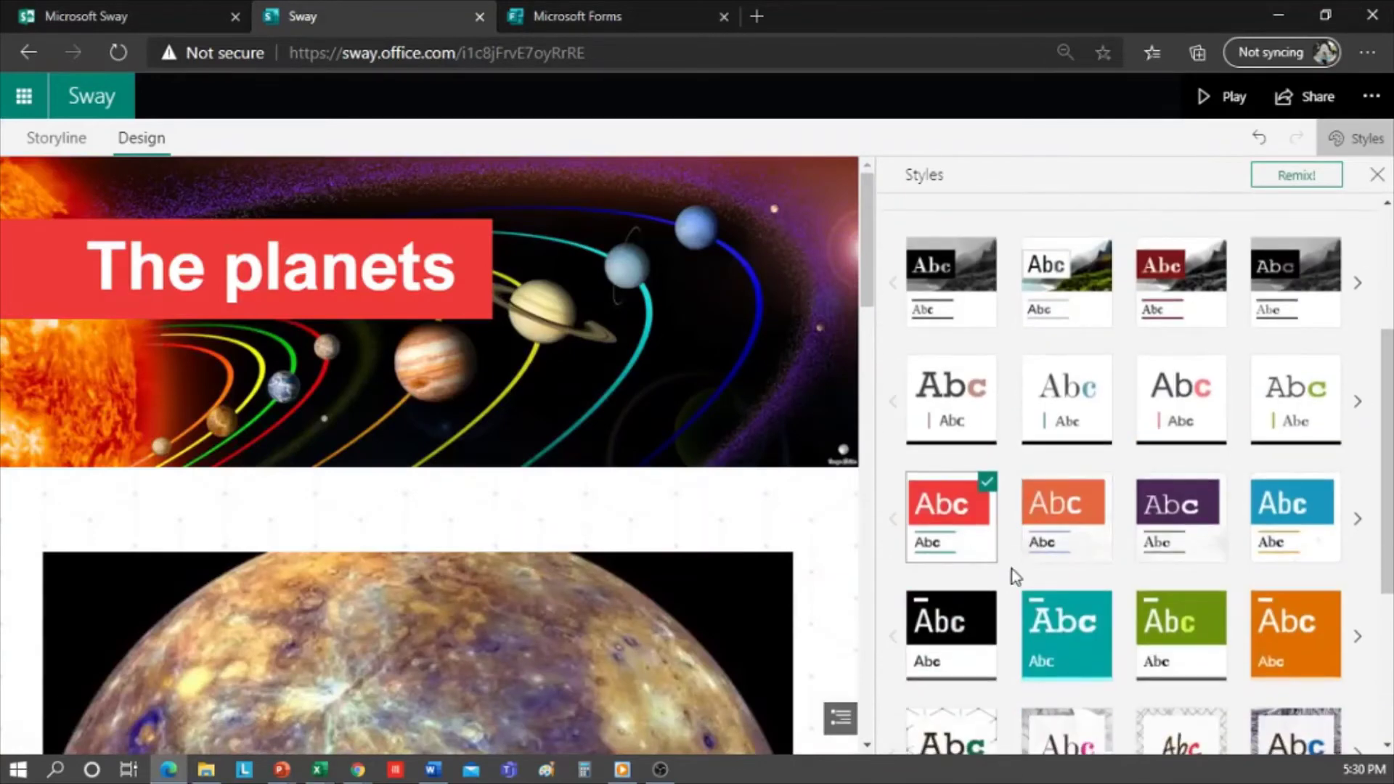
left_click(957, 367)
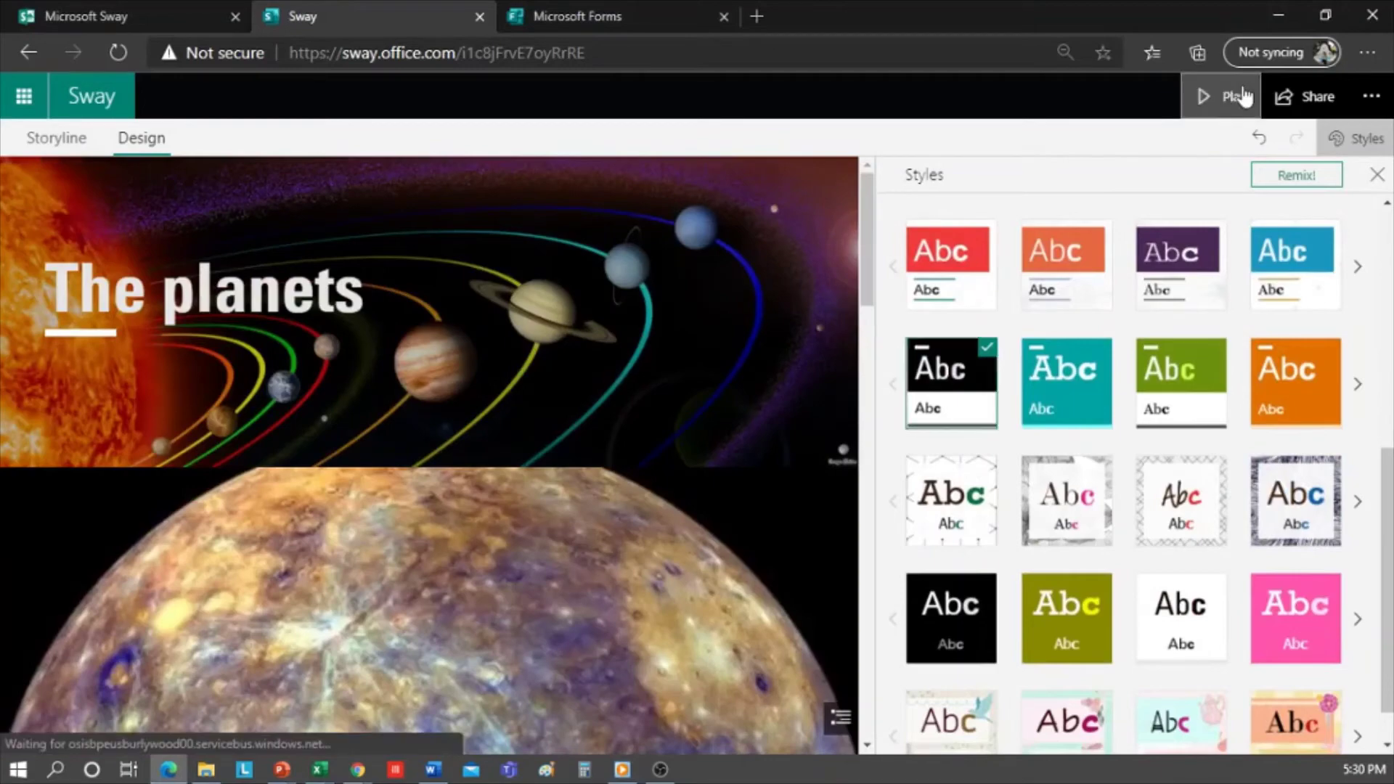
- Play the black vertical Sway, scrolling down through Mercury and Venus and back up
left_click(1234, 96)
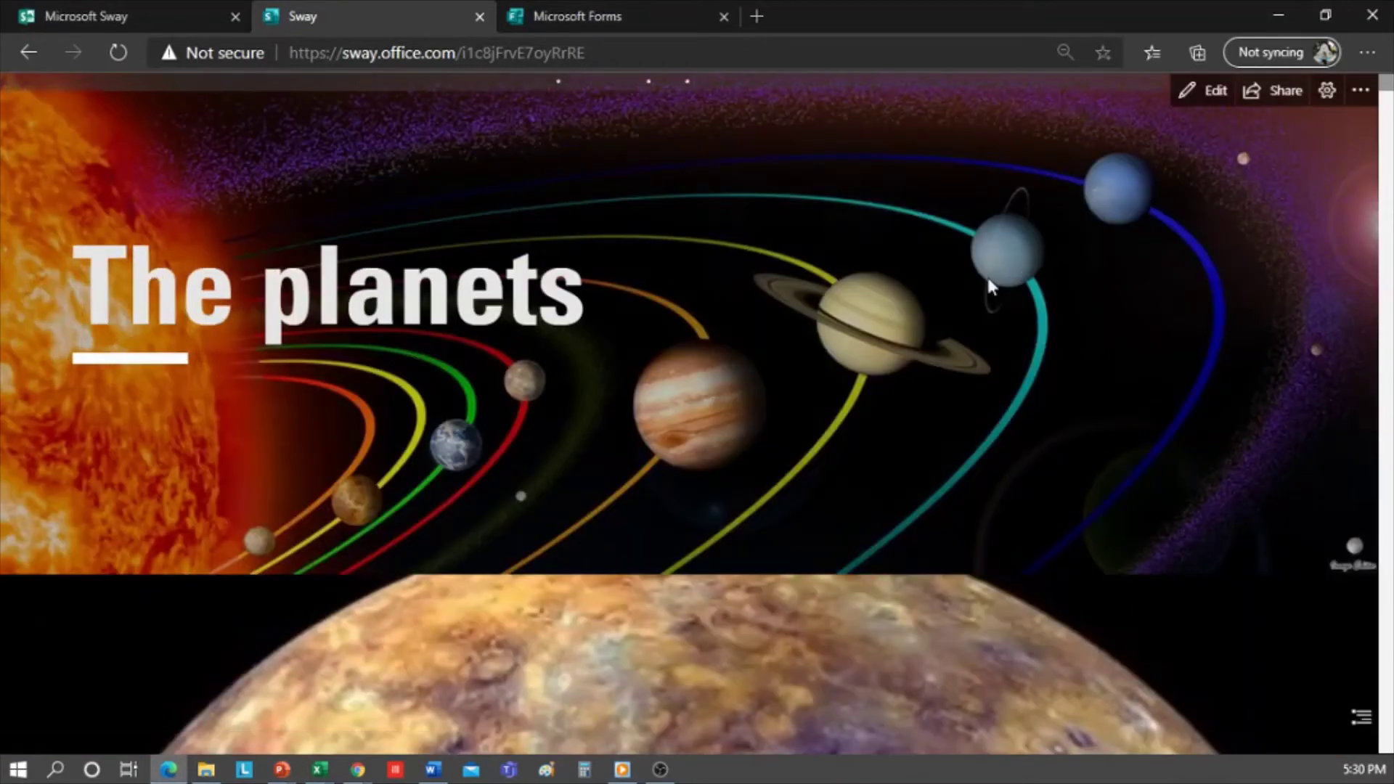
scroll(581, 420, "down", 5)
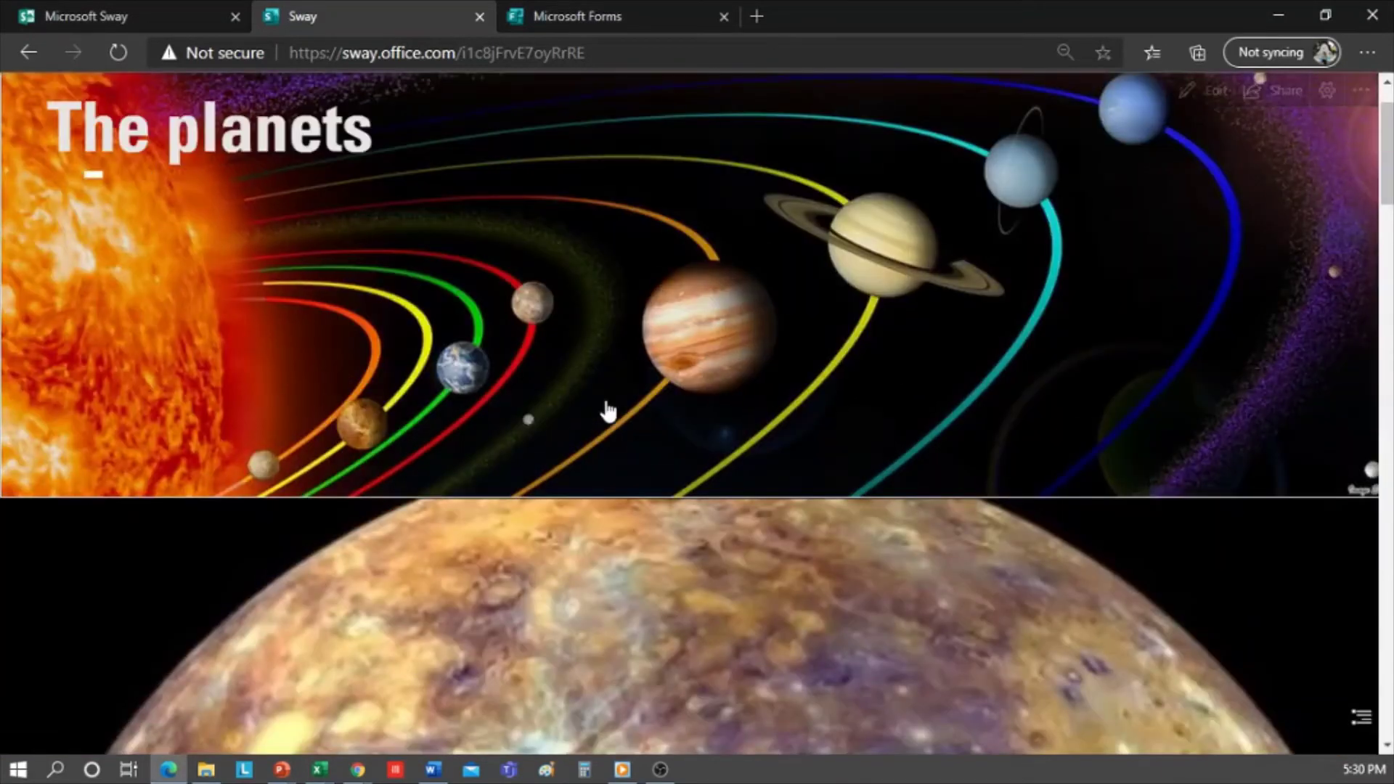
scroll(621, 398, "down", 10)
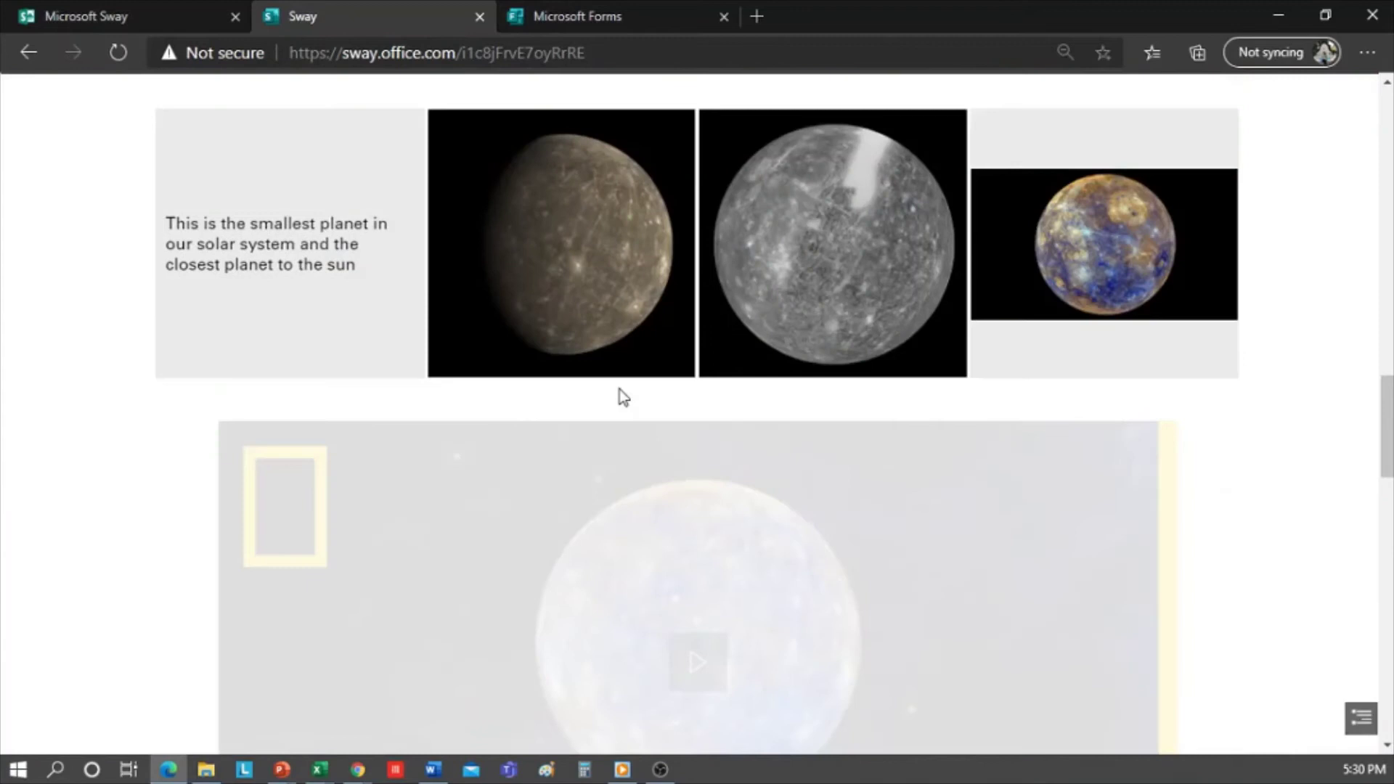
scroll(620, 397, "down", 5)
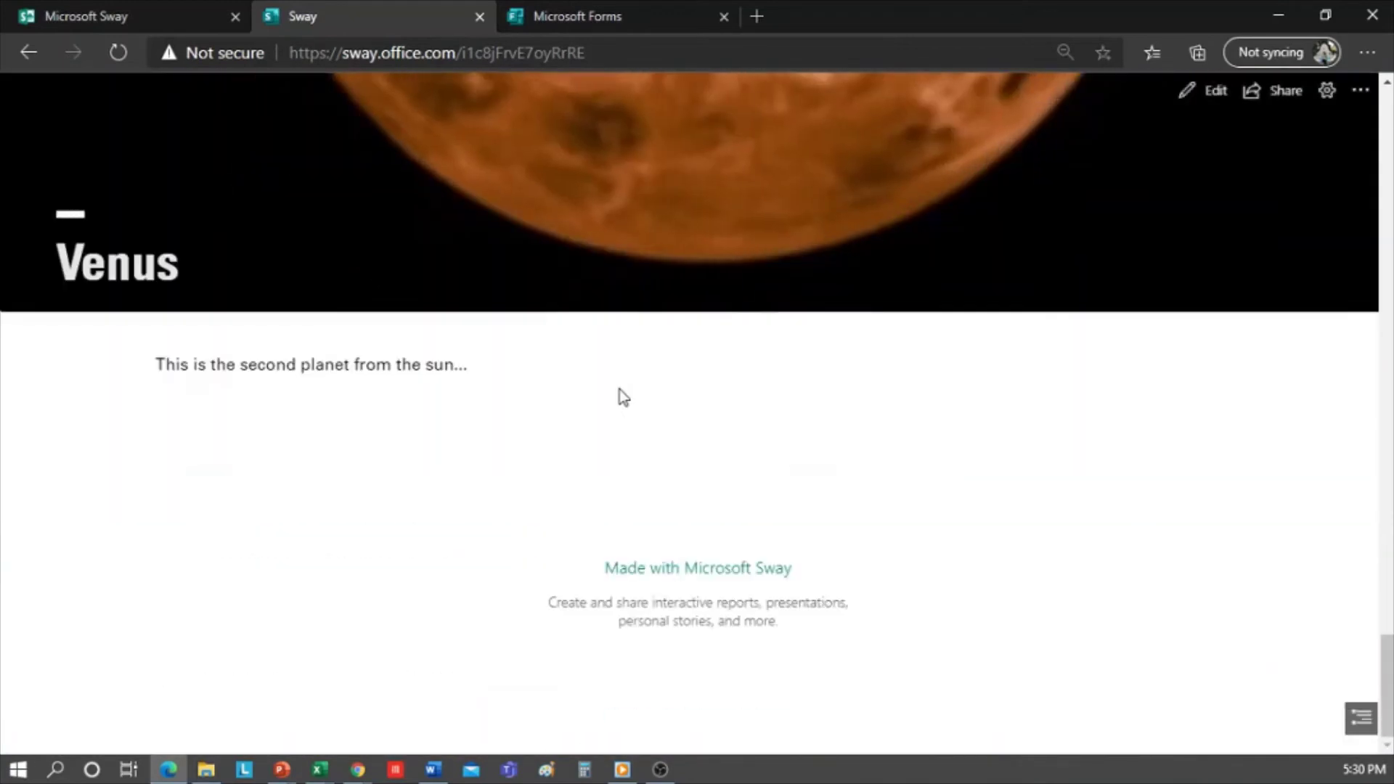
scroll(893, 298, "up", 5)
- Share 'The planets' with anyone who has the link and open the copied link in an InPrivate window
scroll(893, 297, "up", 5)
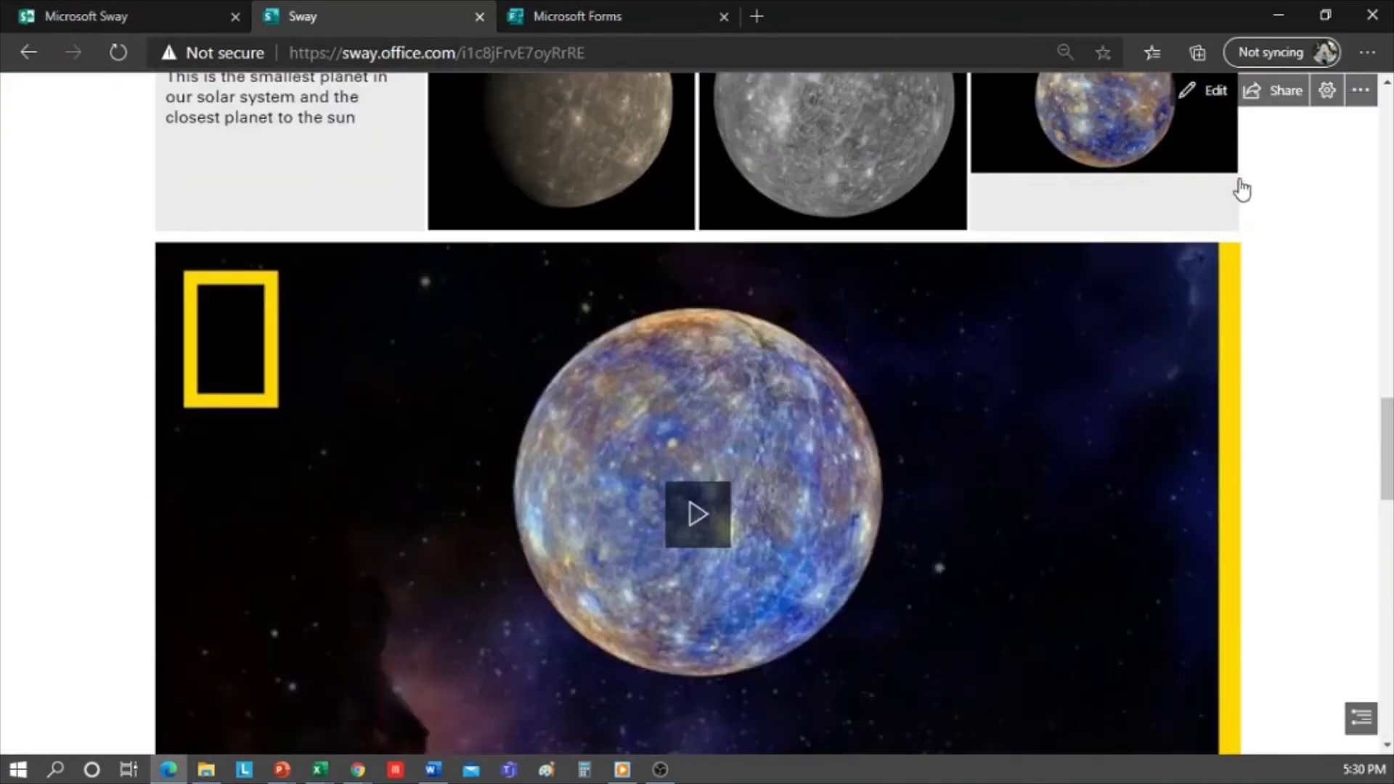
left_click(1212, 93)
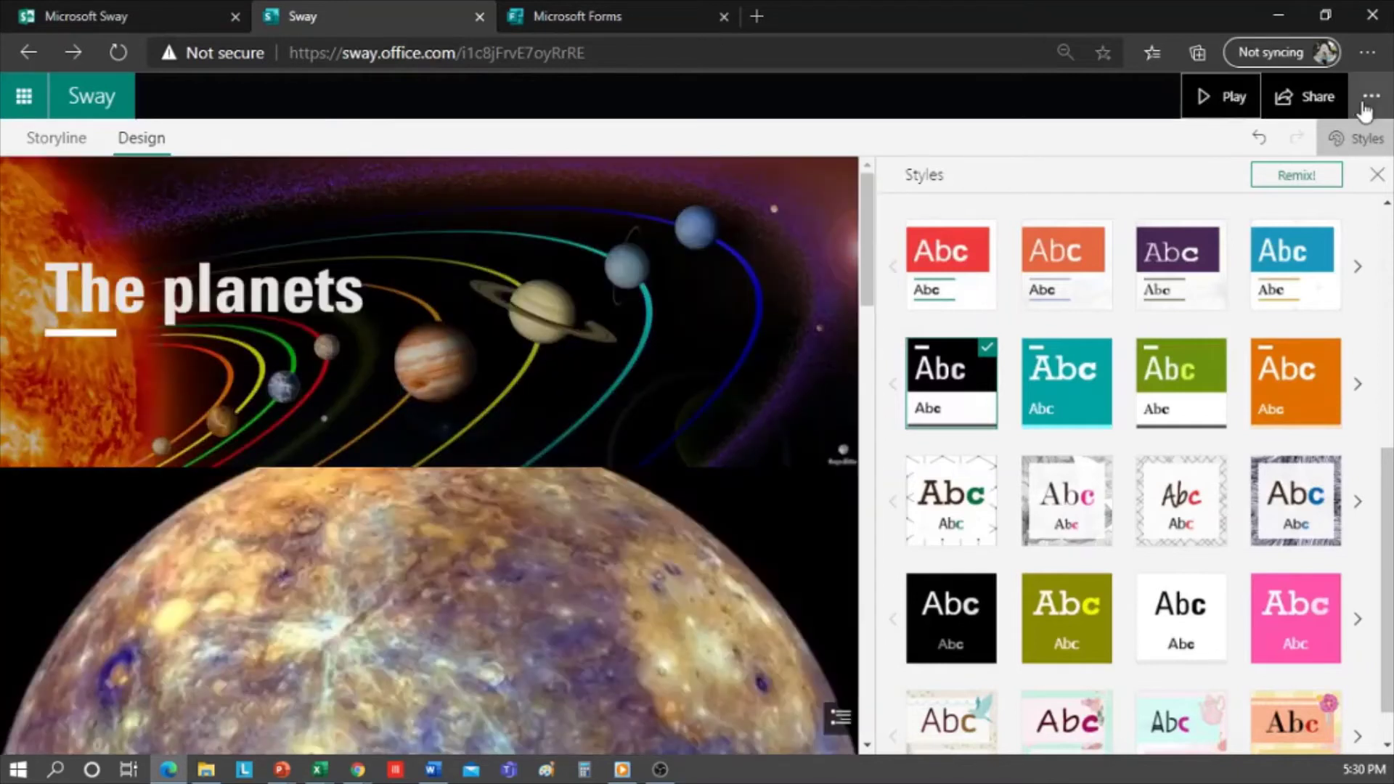
left_click(1308, 111)
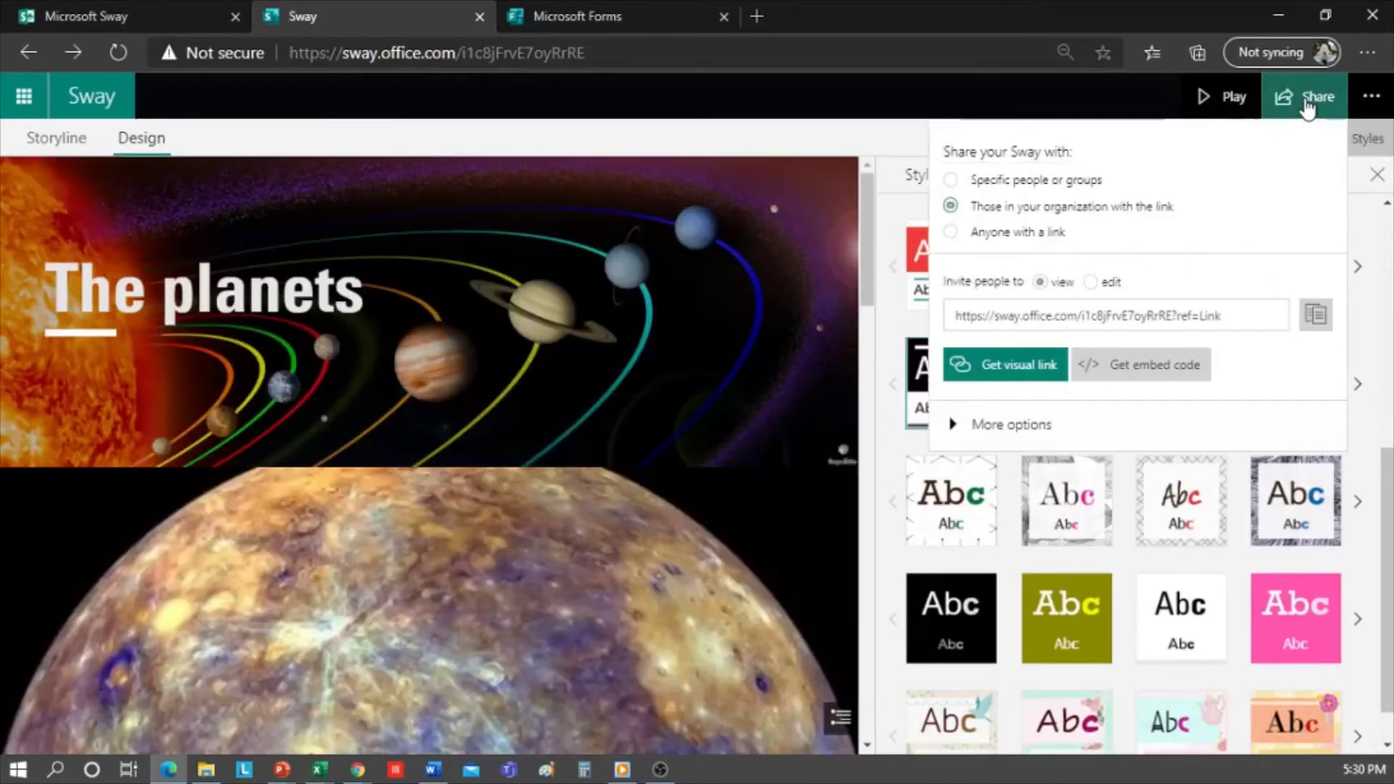
left_click(951, 232)
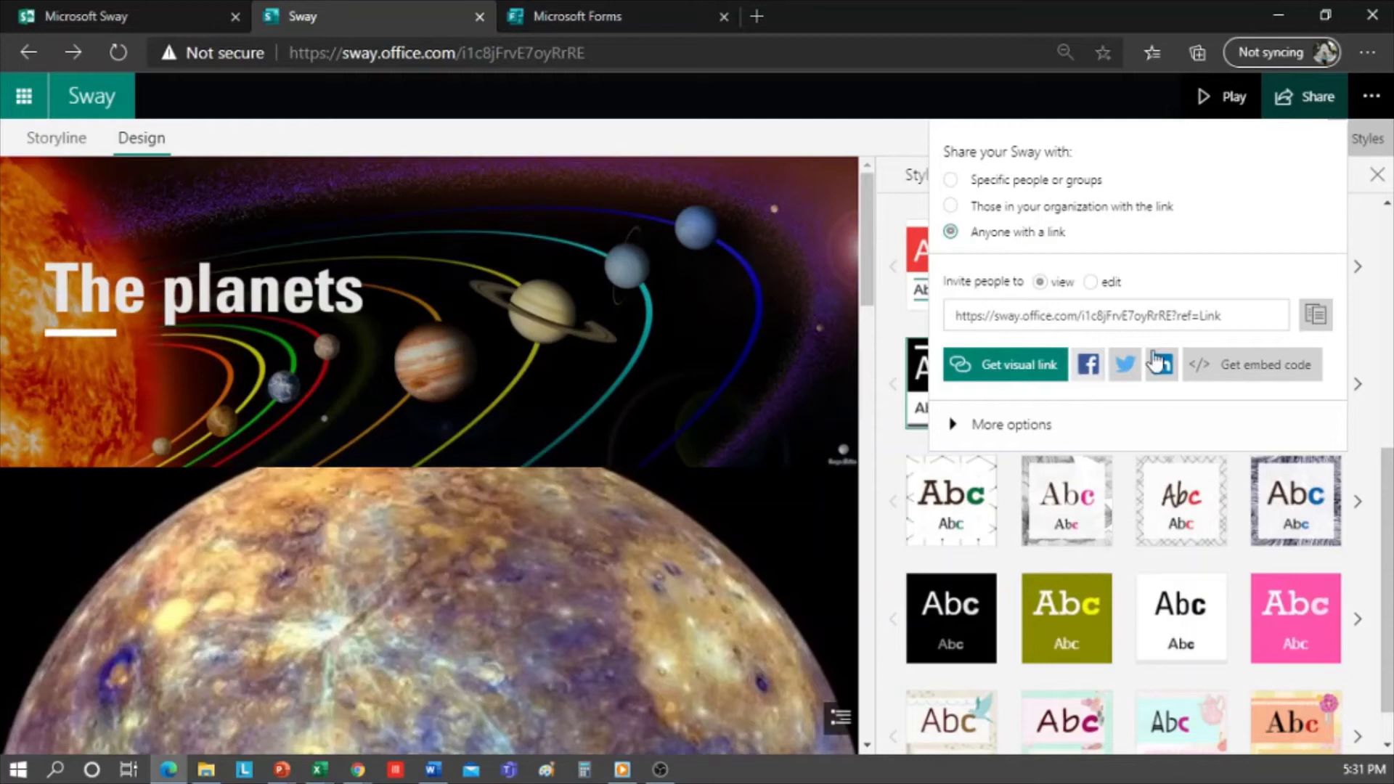
left_click(1256, 315)
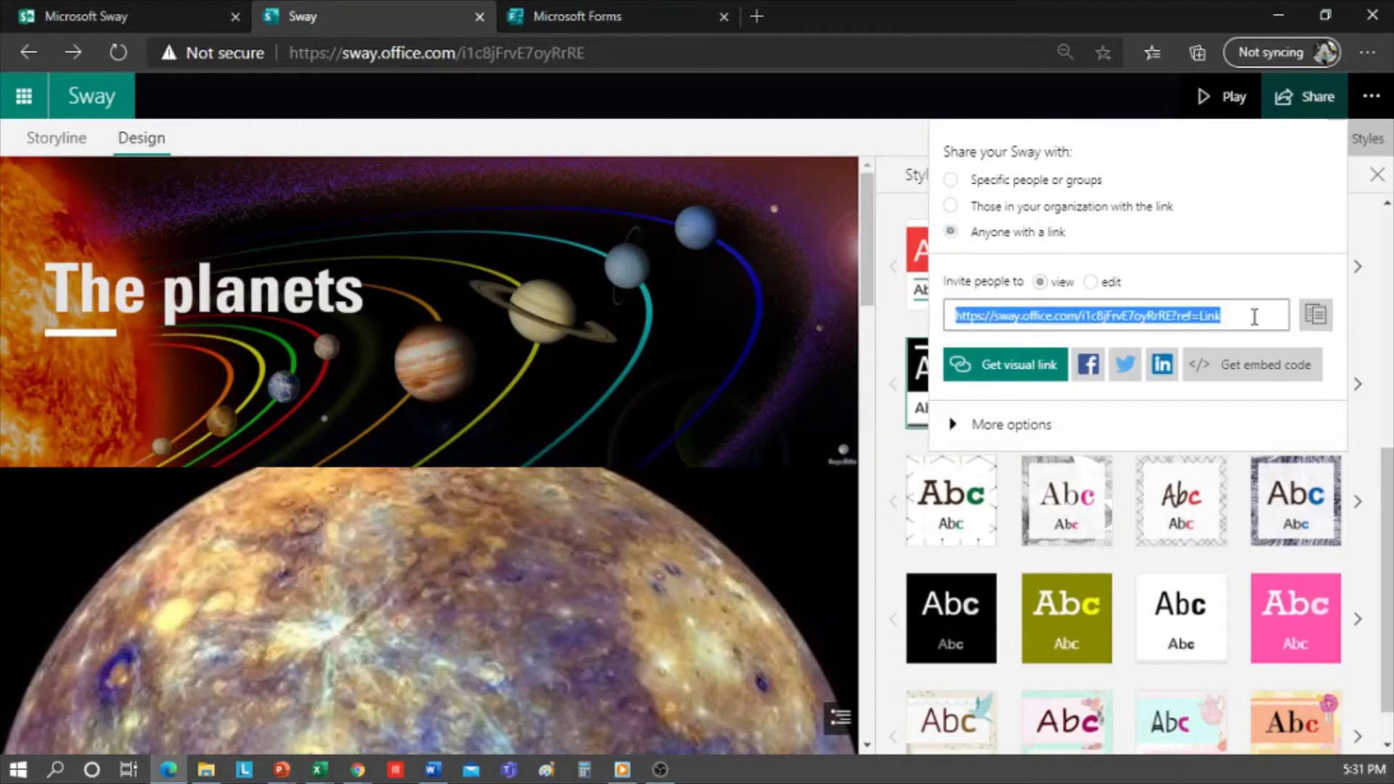
left_click(1314, 314)
left_click_drag(1220, 315, 1160, 313)
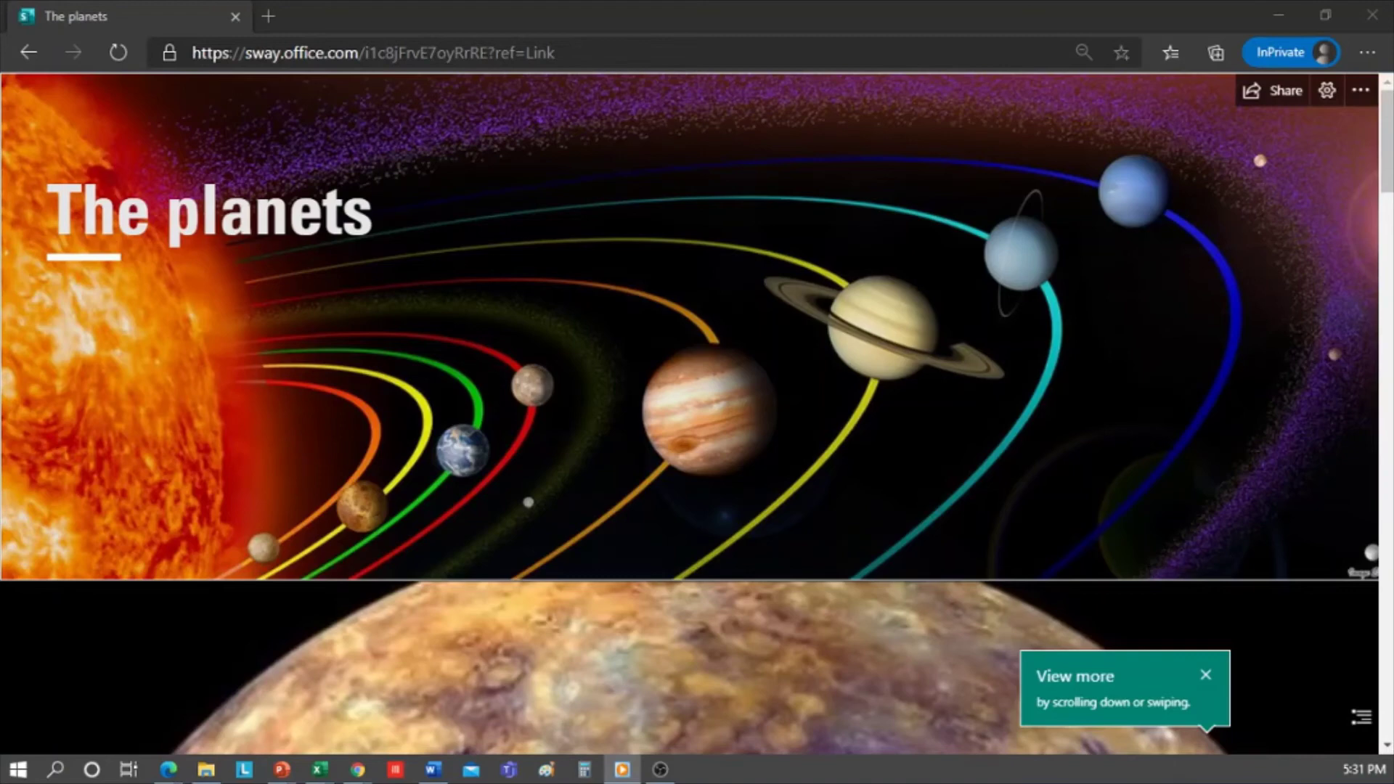
- Browse the shared Sway's viewing options and its Mercury and Venus sections, then close the private window
scroll(700, 441, "down", 3)
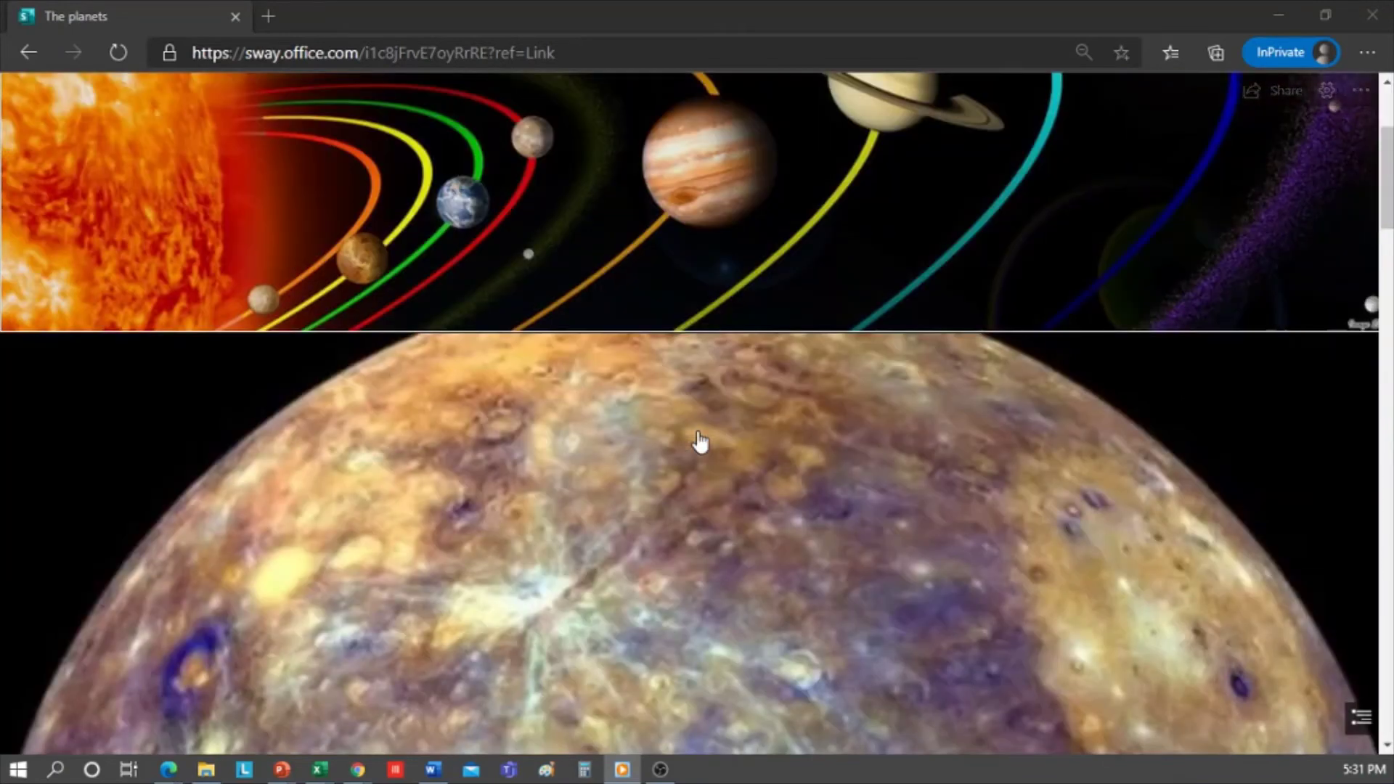
scroll(700, 441, "up", 3)
left_click(1362, 92)
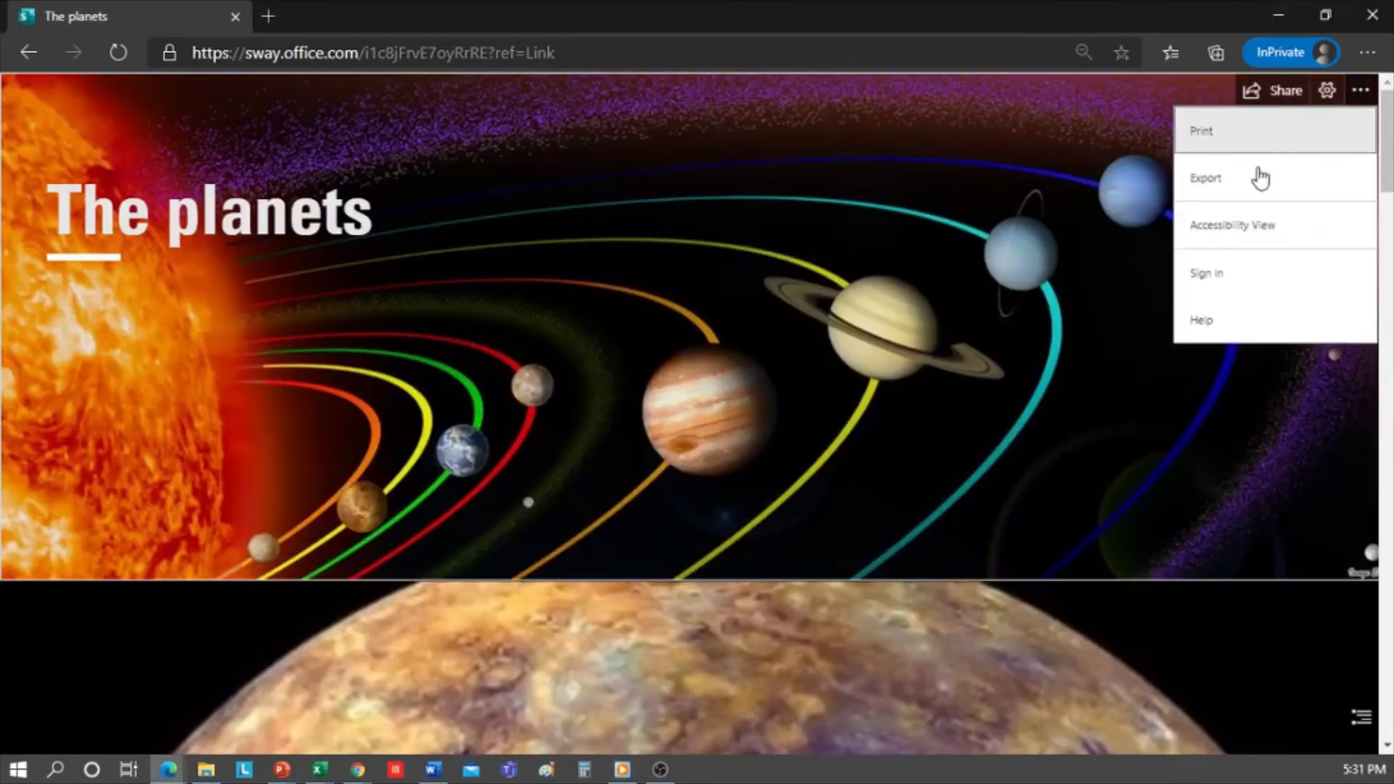
scroll(942, 479, "down", 10)
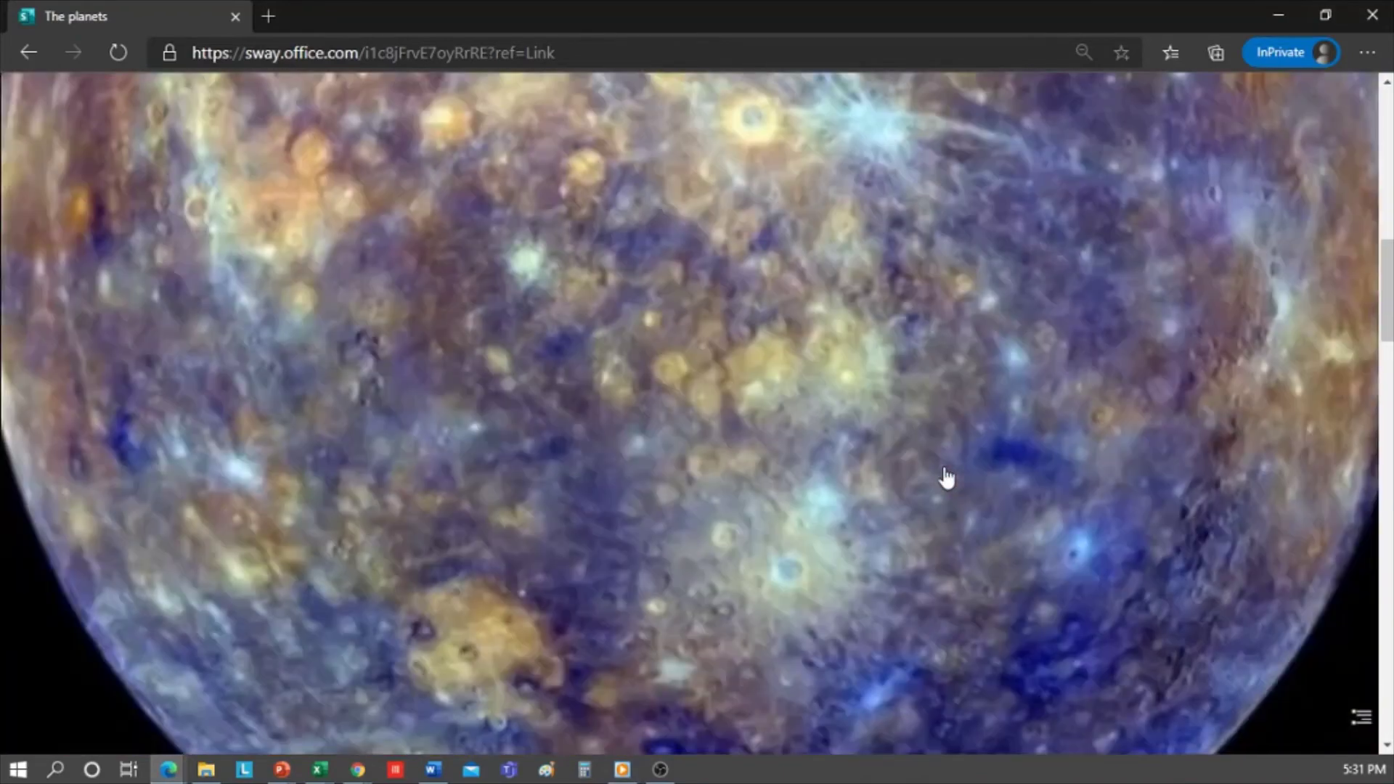
scroll(948, 475, "down", 5)
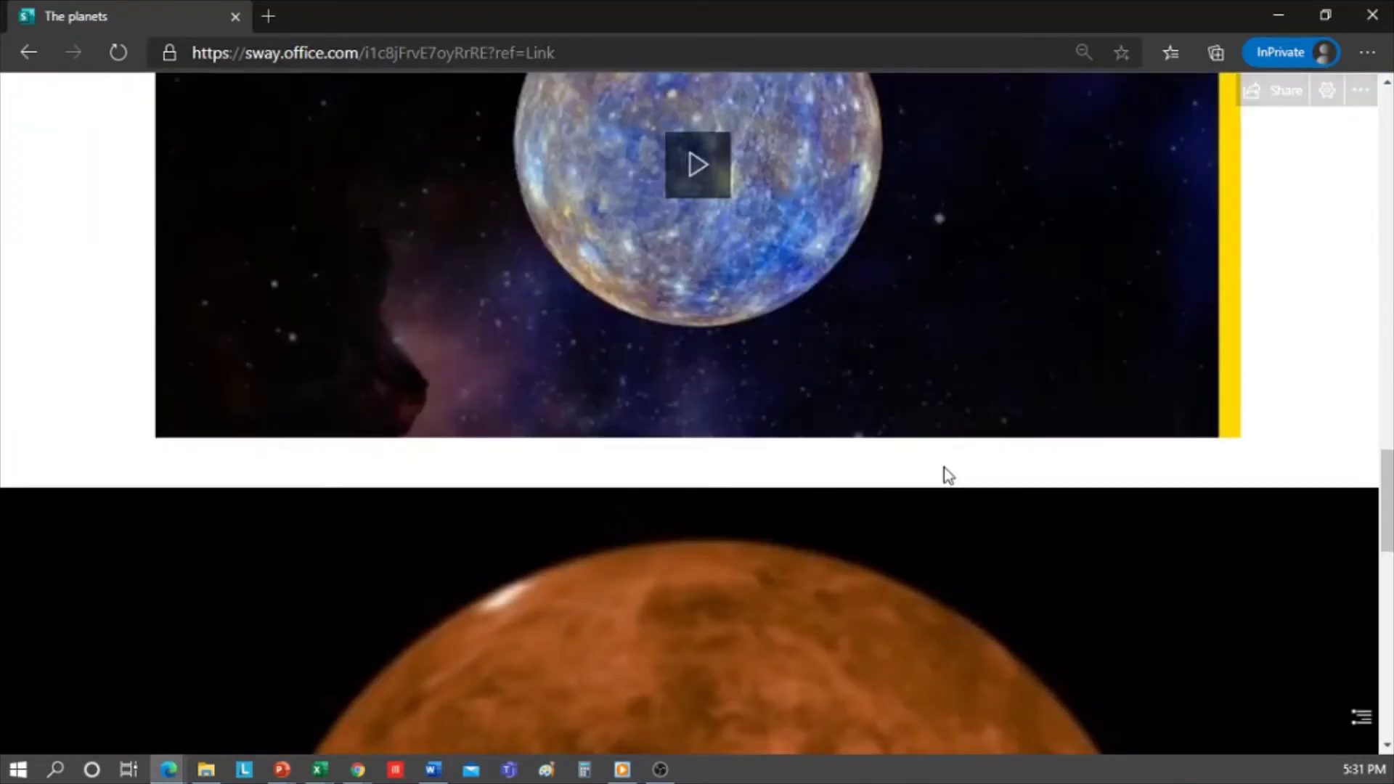
scroll(947, 472, "down", 5)
scroll(945, 468, "up", 5)
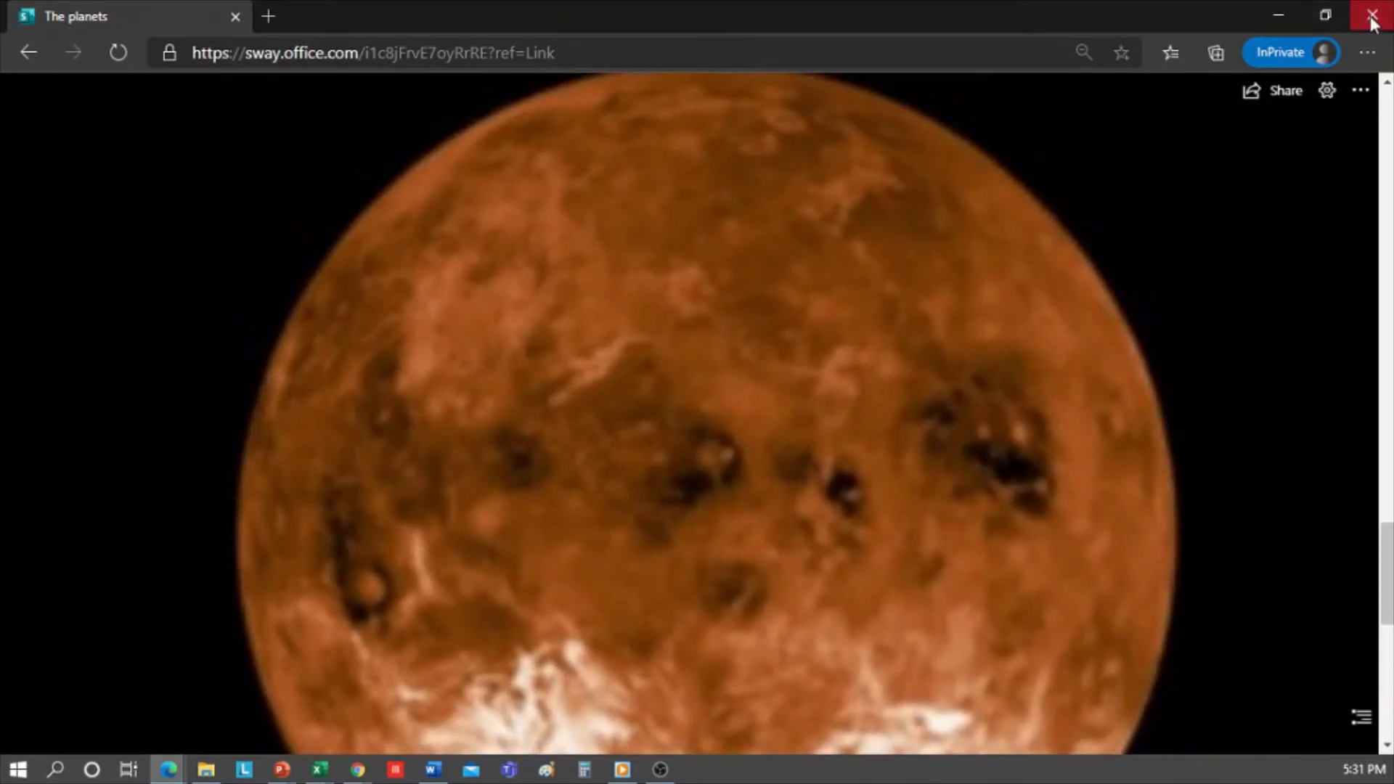
left_click(1372, 14)
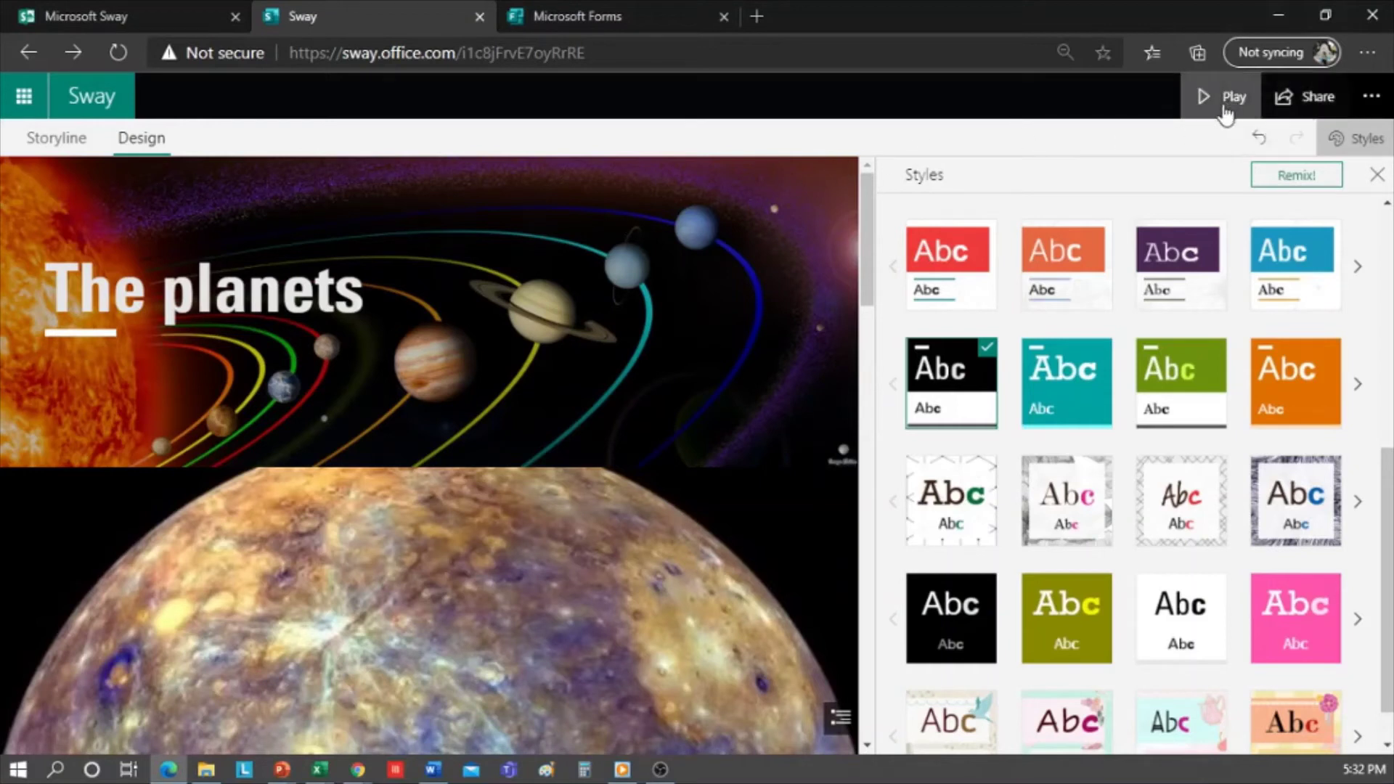
- Switch from Design view back to the Storyline cards
left_click(69, 148)
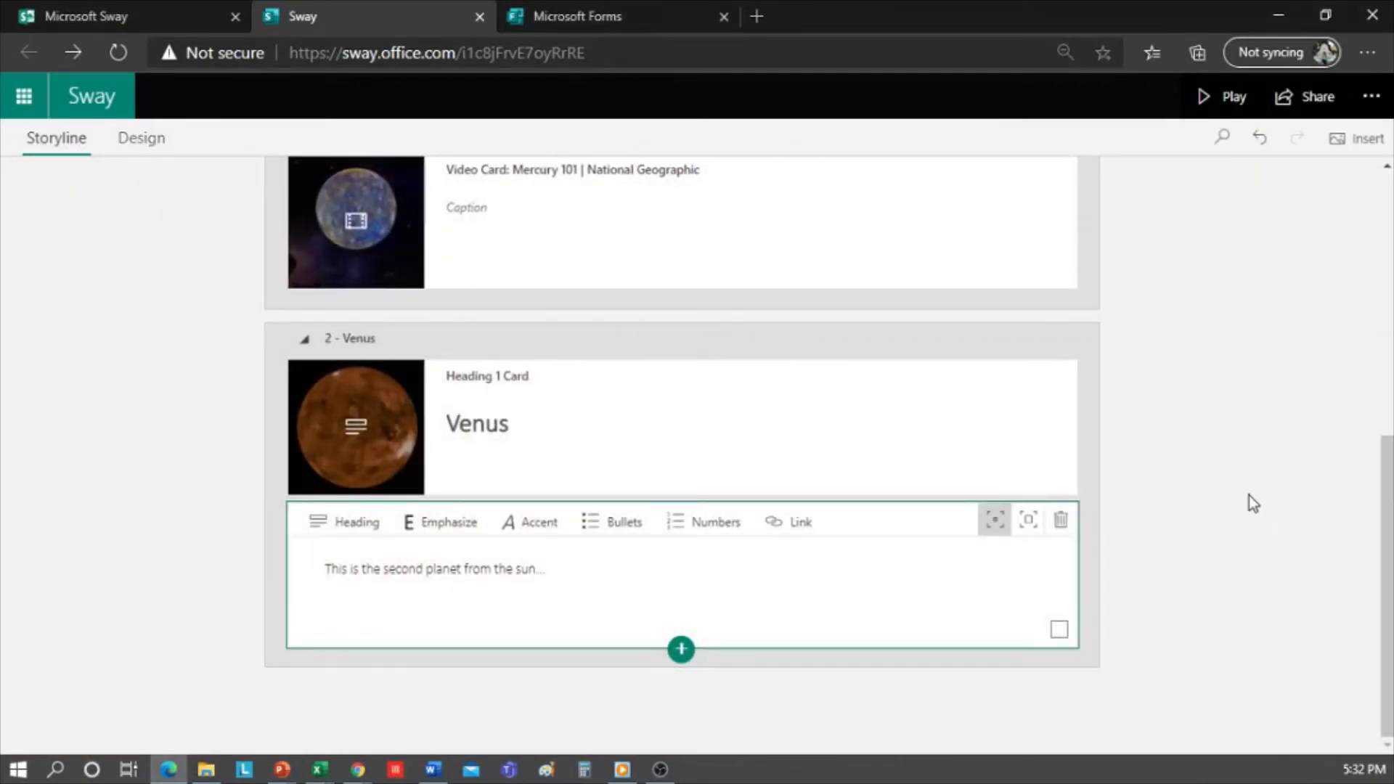
- Search Bing Images for 'venus planet' and screen-snip the enlarged third, fiery orange Venus result
left_click(766, 16)
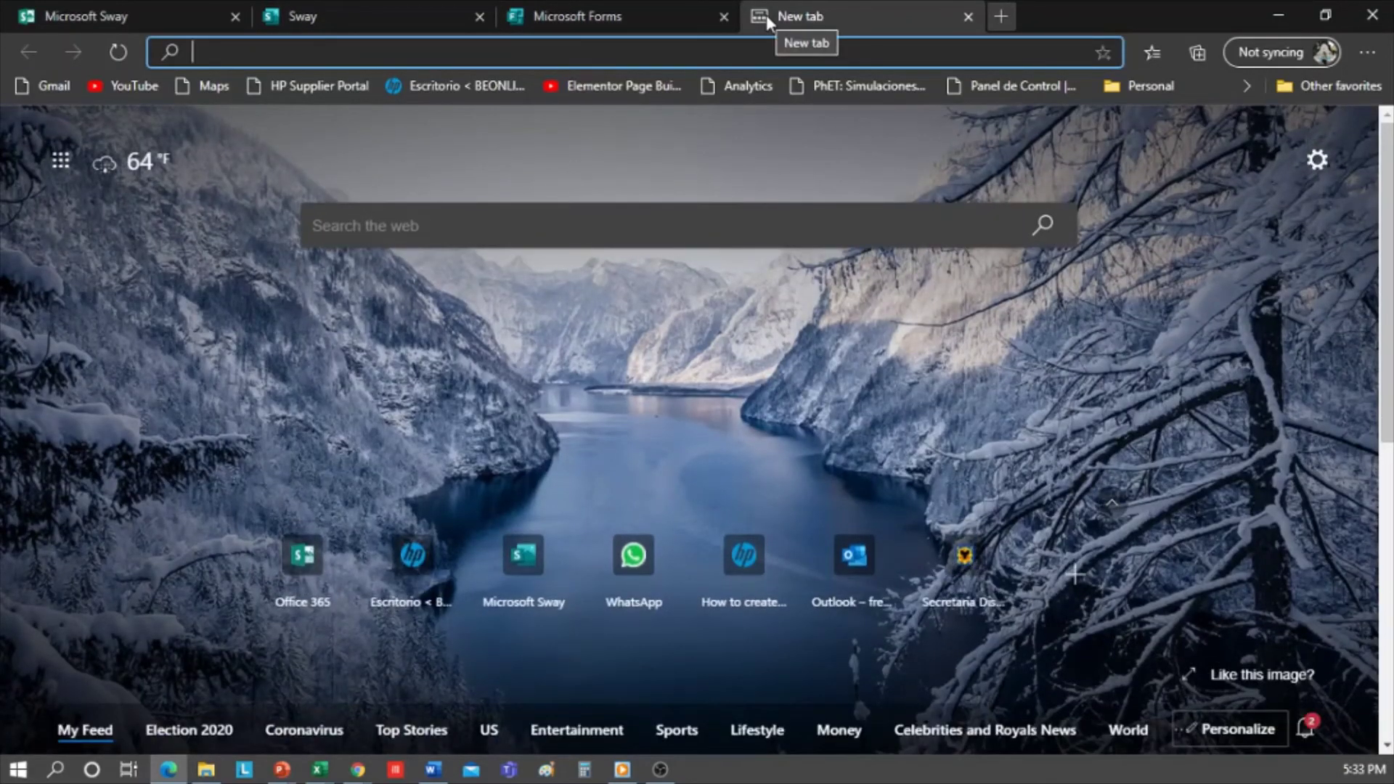
type("venus pla")
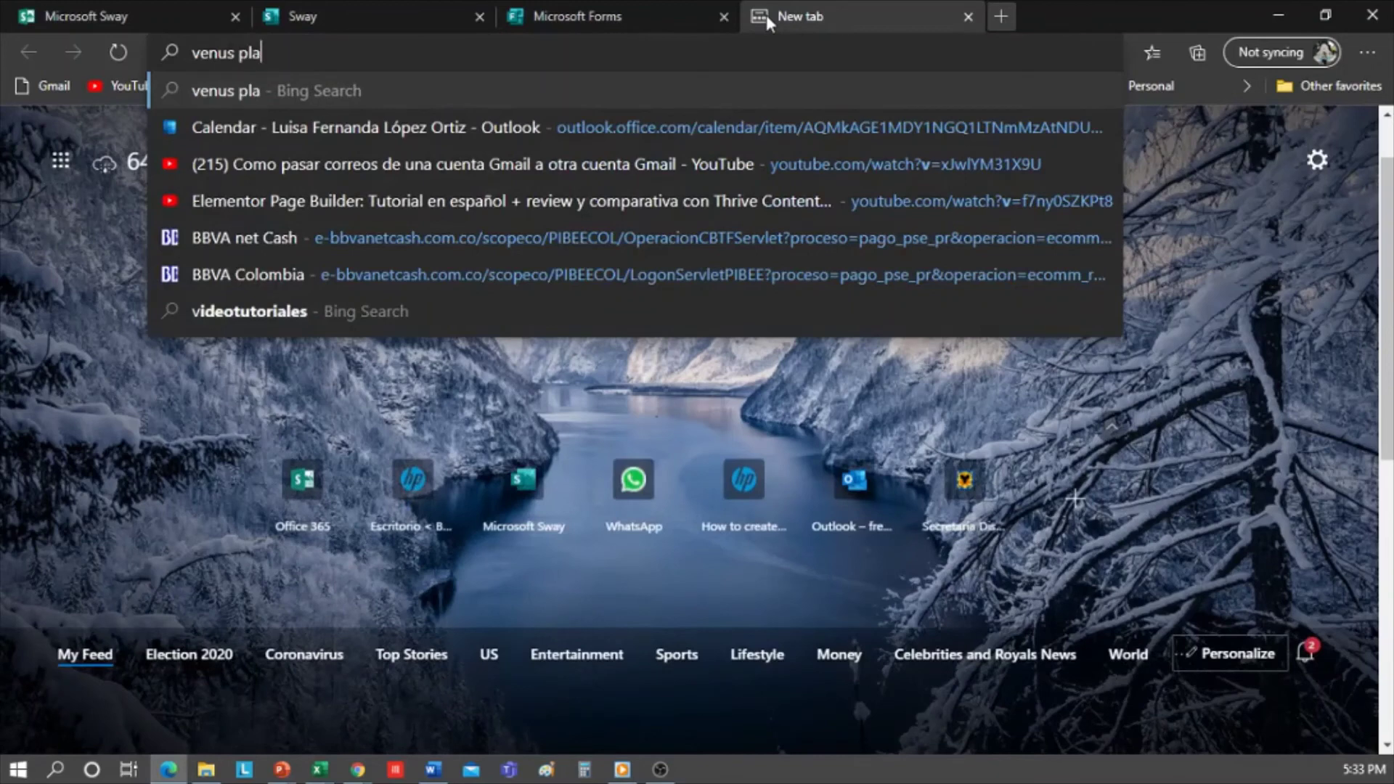
type("net")
key("Return")
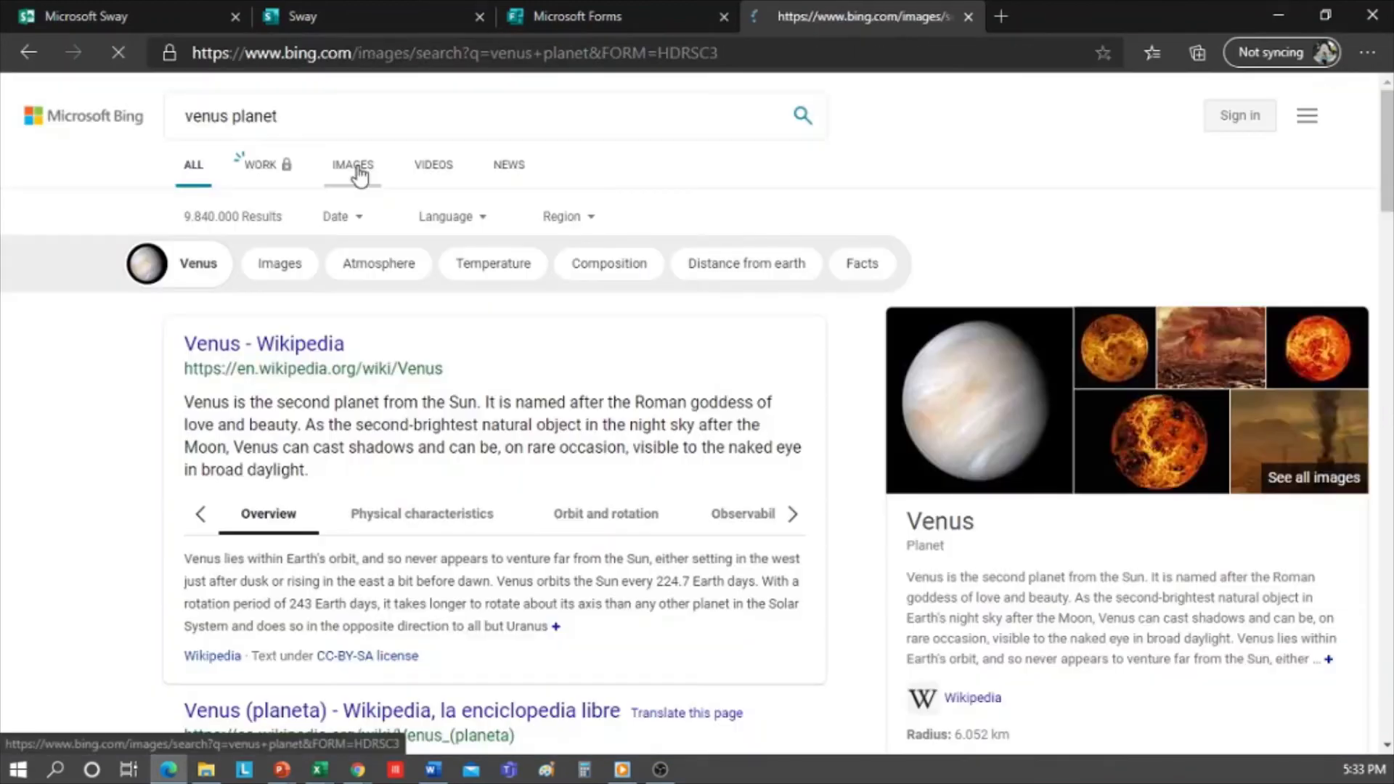
left_click(353, 166)
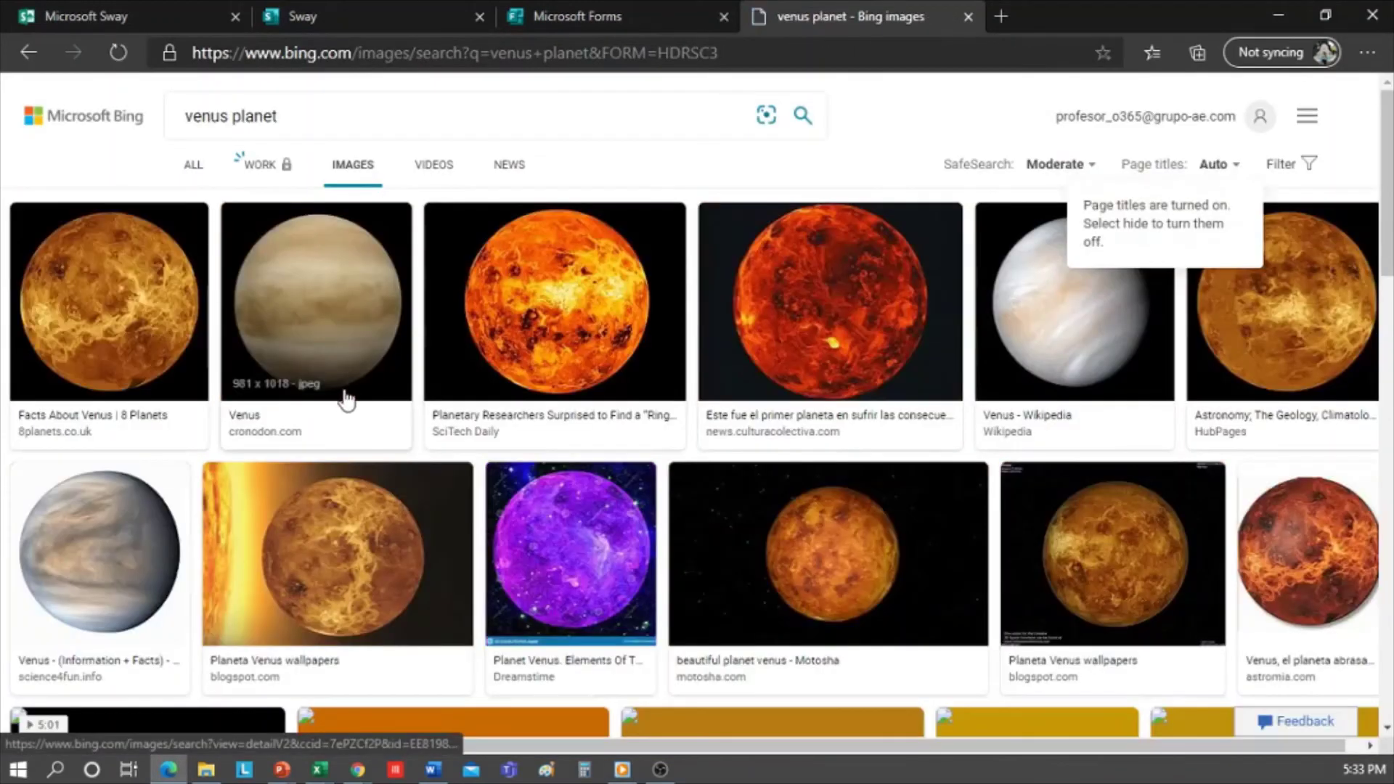
left_click(569, 303)
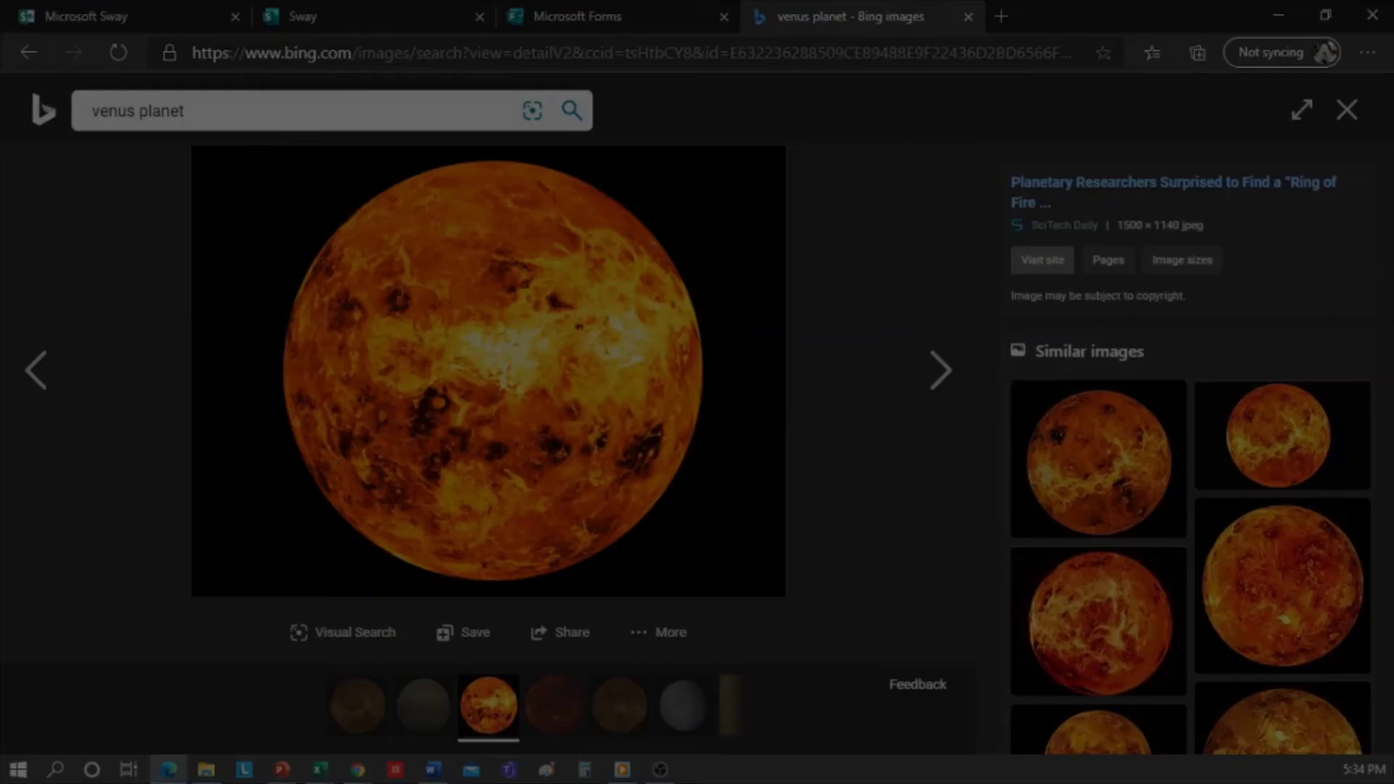
left_click_drag(199, 145, 756, 582)
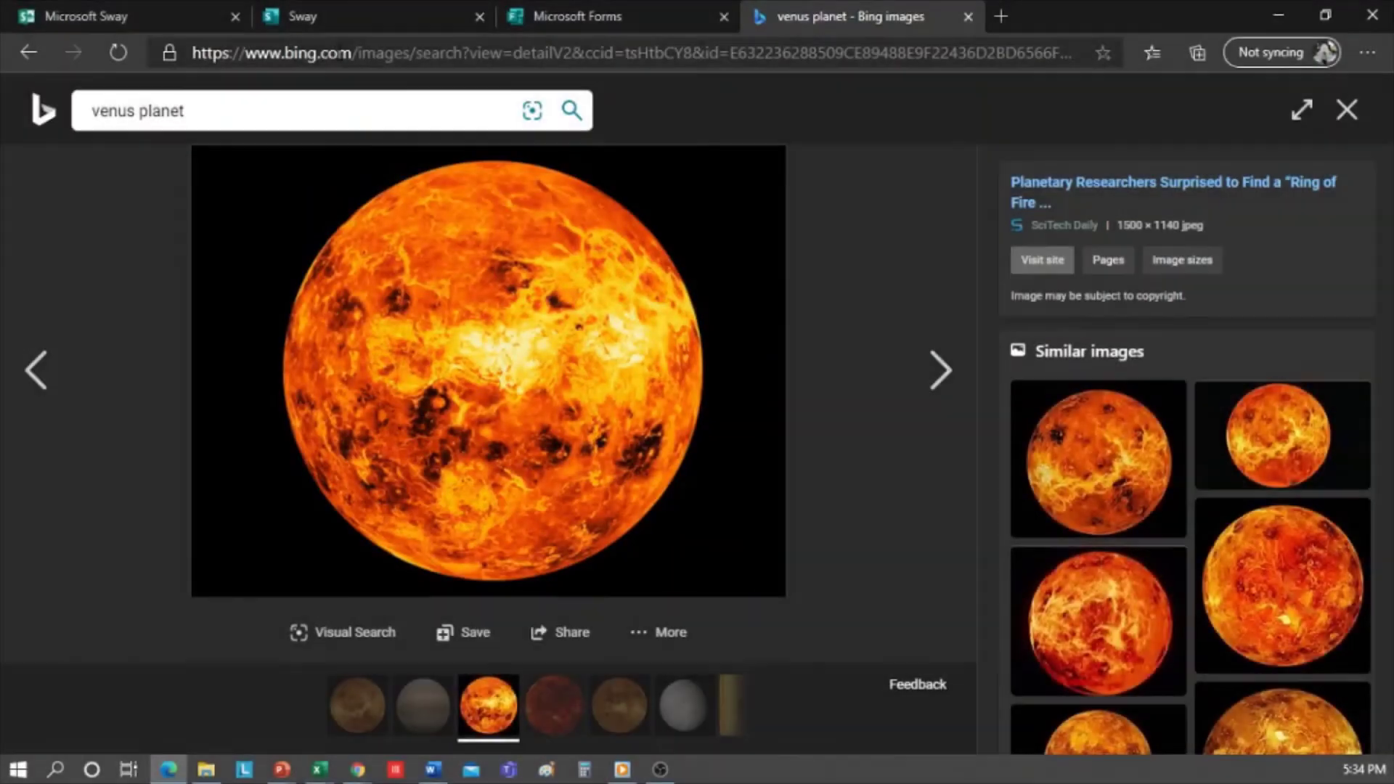
left_click(339, 17)
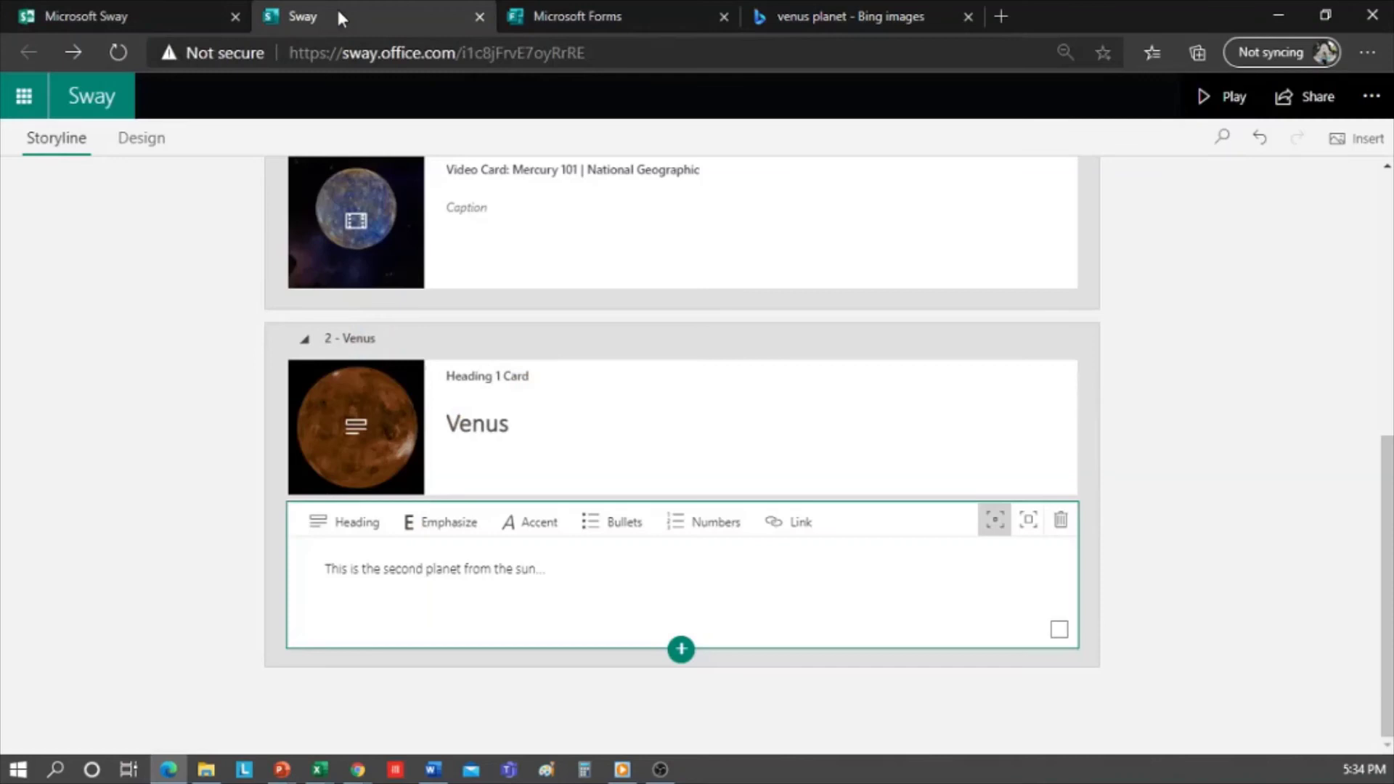
- Add an image card below the Venus text holding the pasted fiery orange Venus snip
left_click(681, 649)
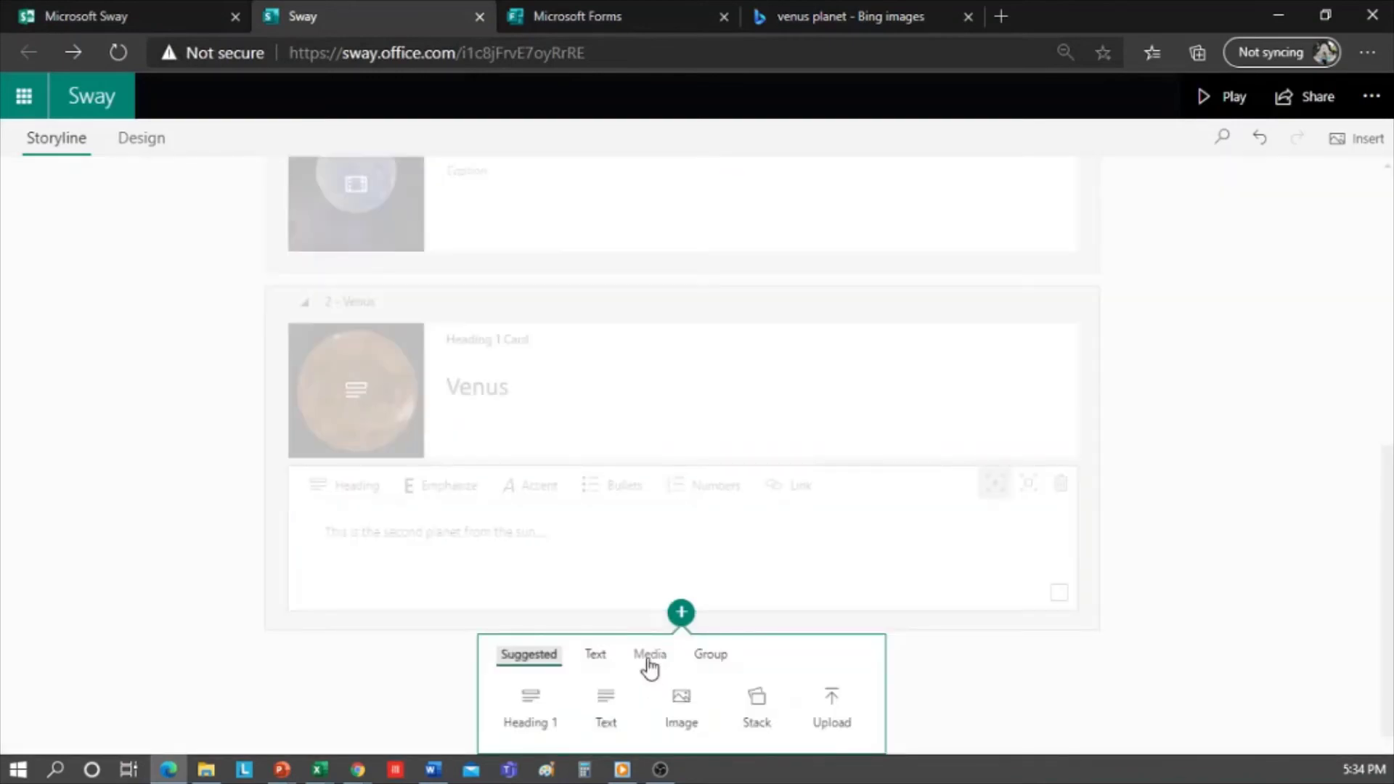
left_click(650, 657)
left_click(535, 702)
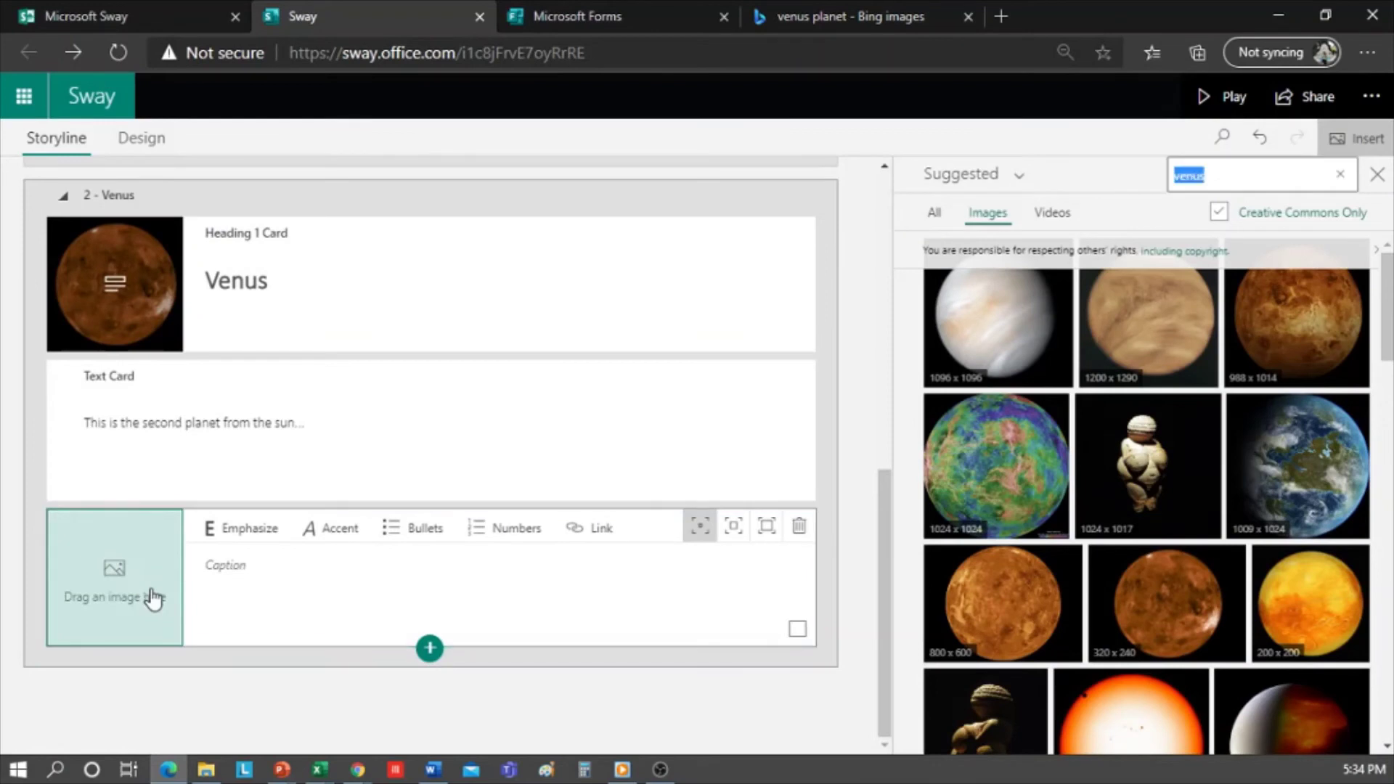
left_click(292, 599)
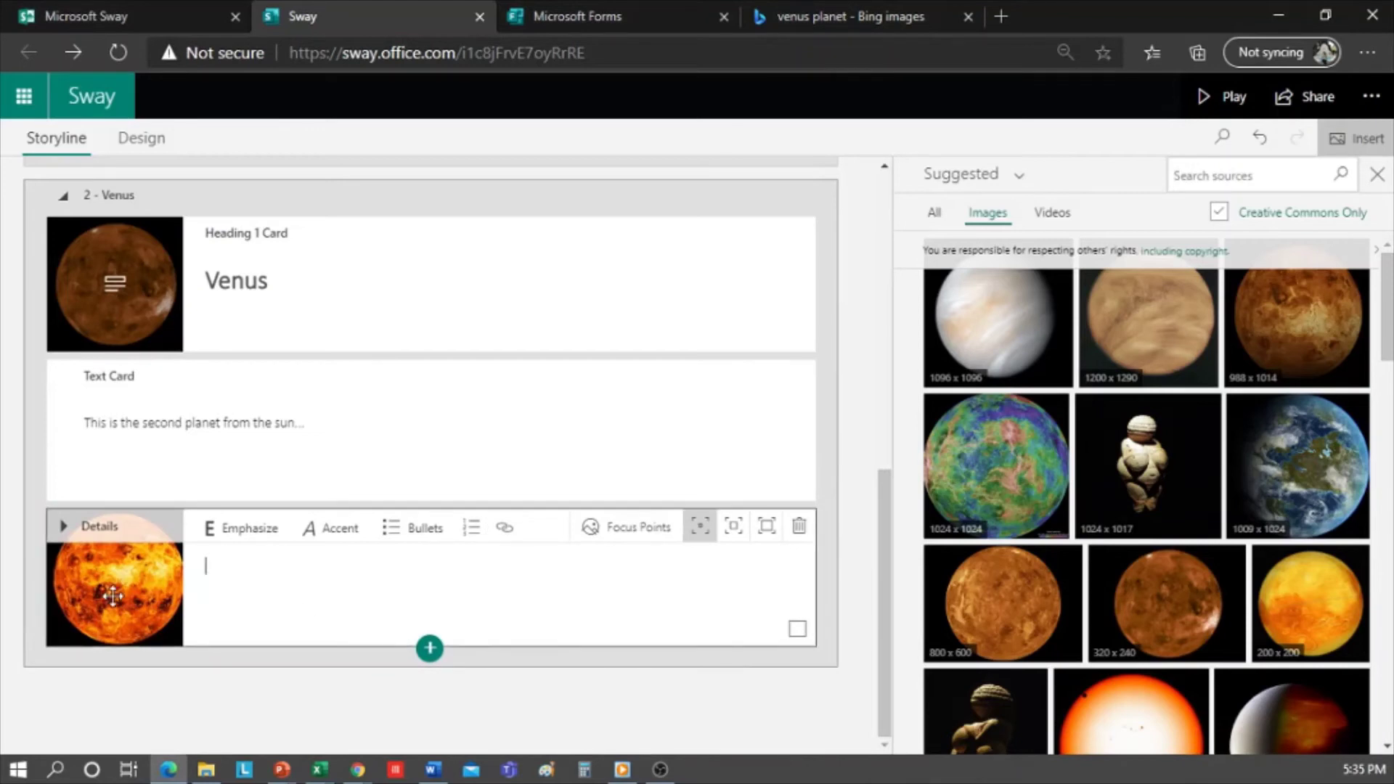
left_click(597, 527)
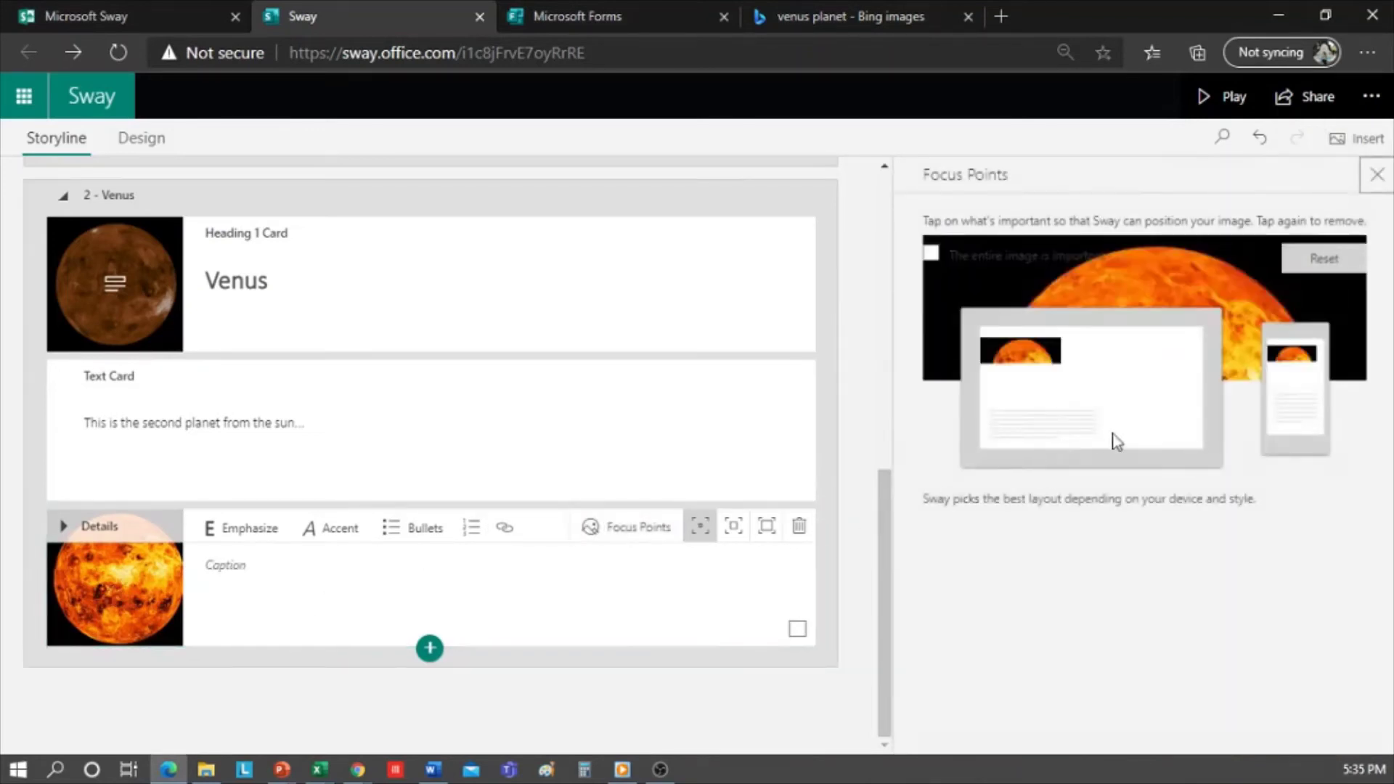
left_click(1229, 96)
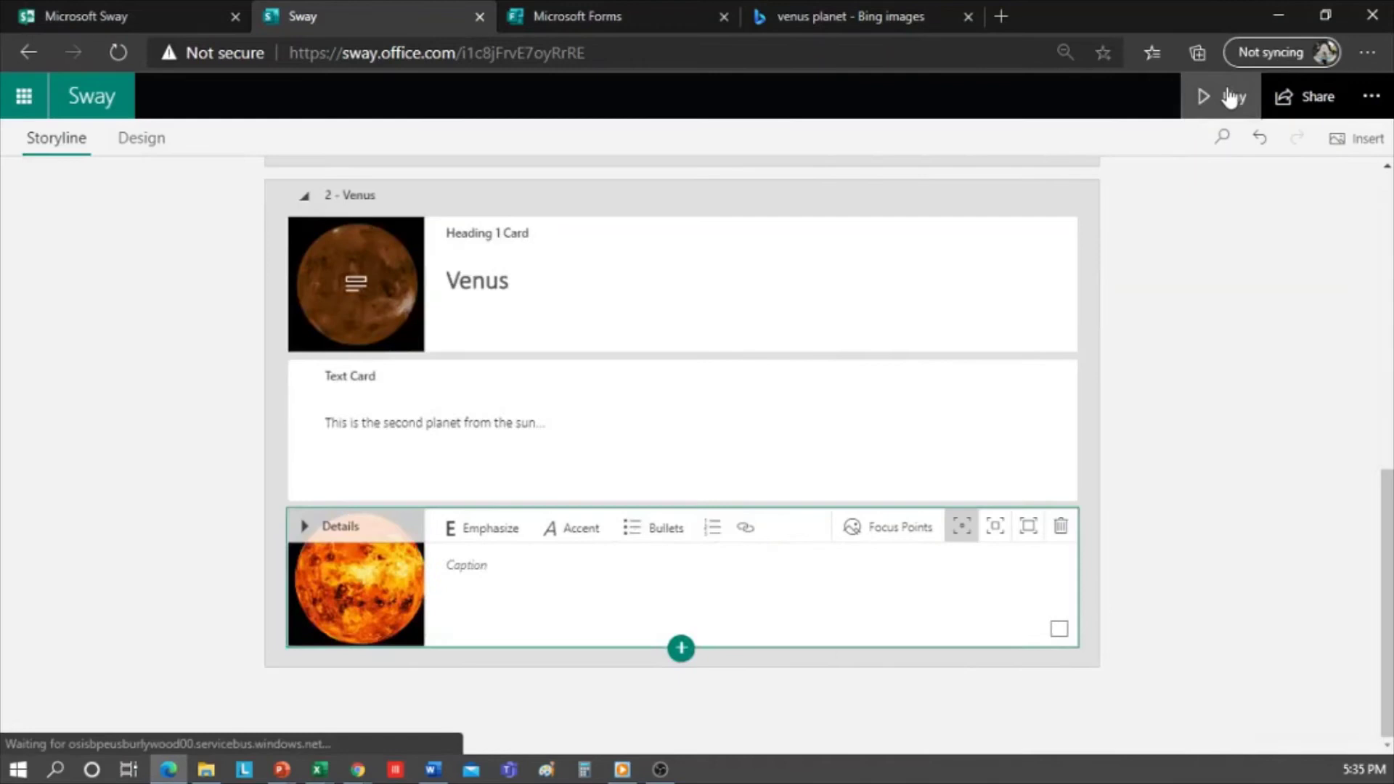
- After previewing, set the Venus image's focus points so the entire image is important
scroll(964, 418, "down", 5)
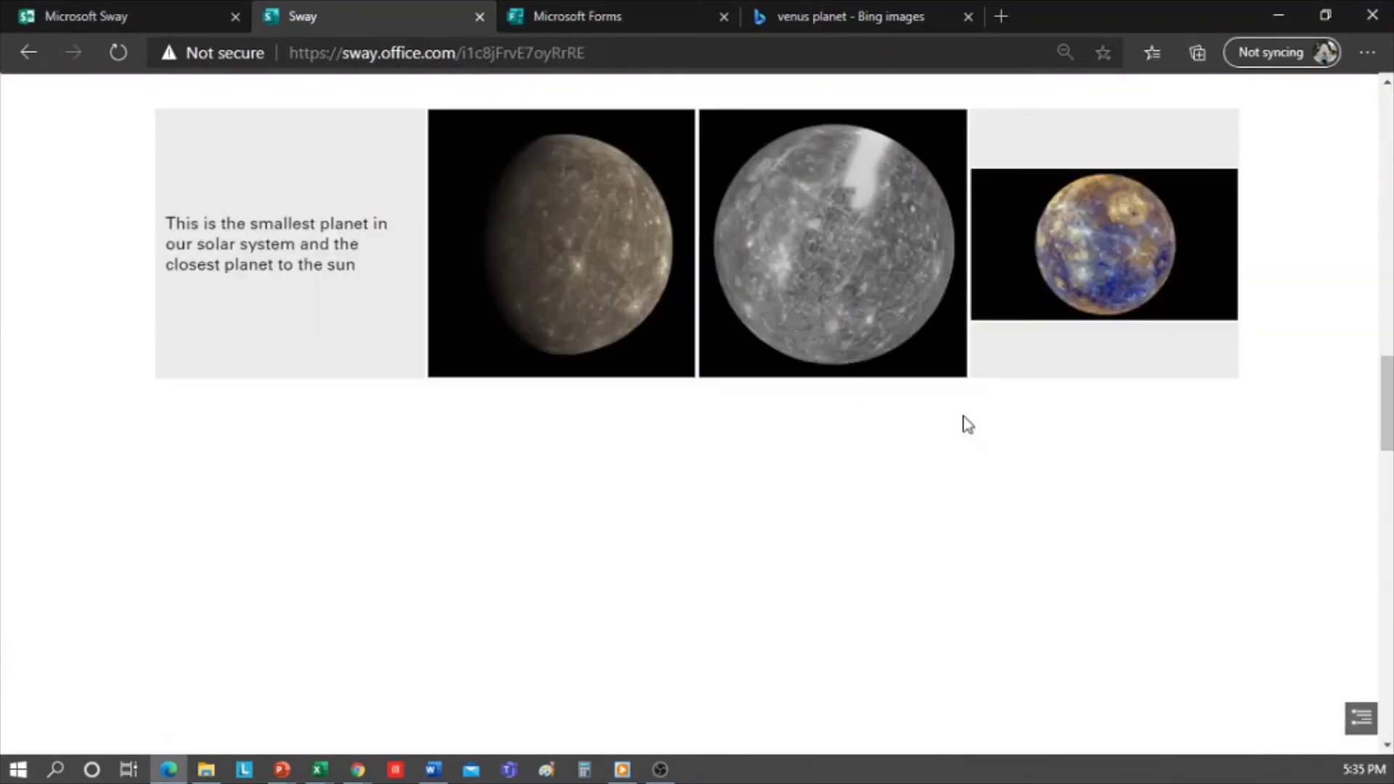
scroll(967, 458, "down", 5)
scroll(966, 497, "down", 5)
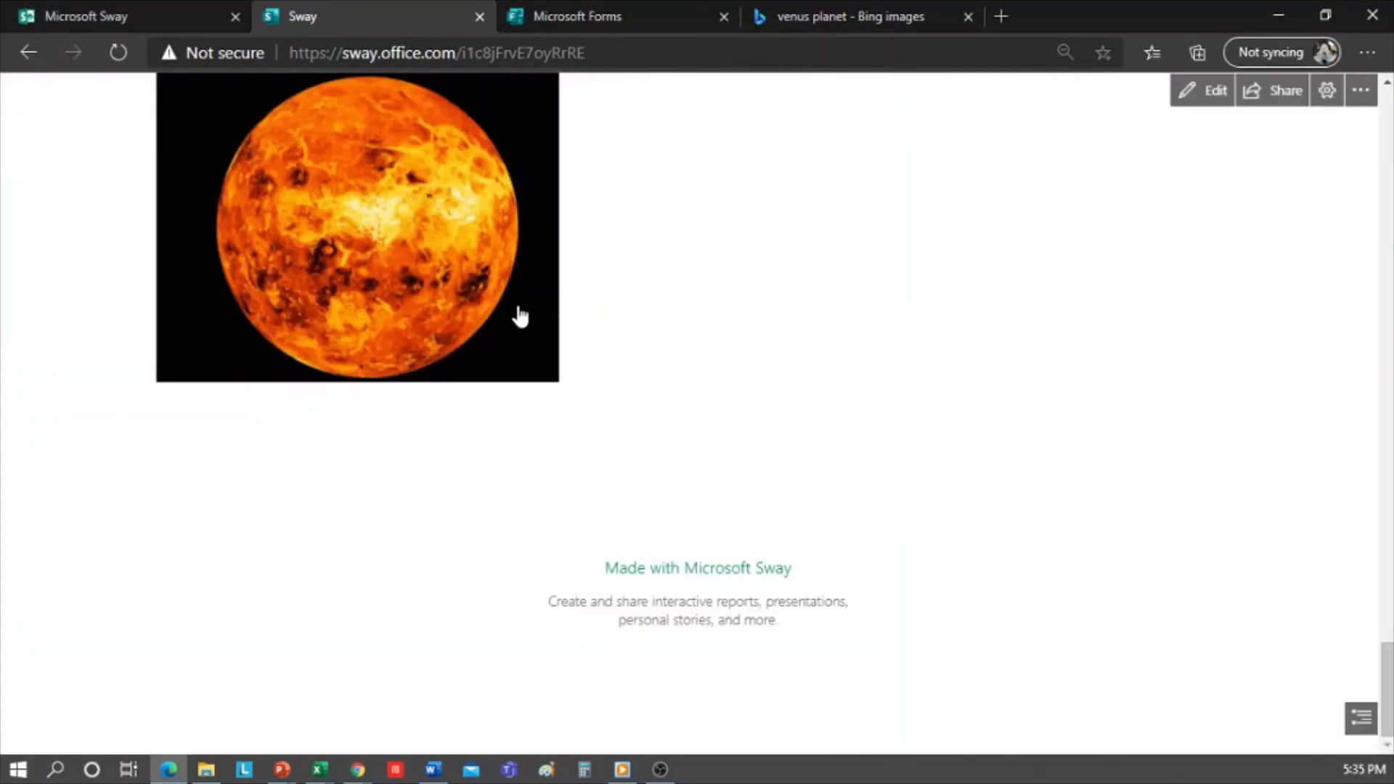
scroll(269, 279, "up", 5)
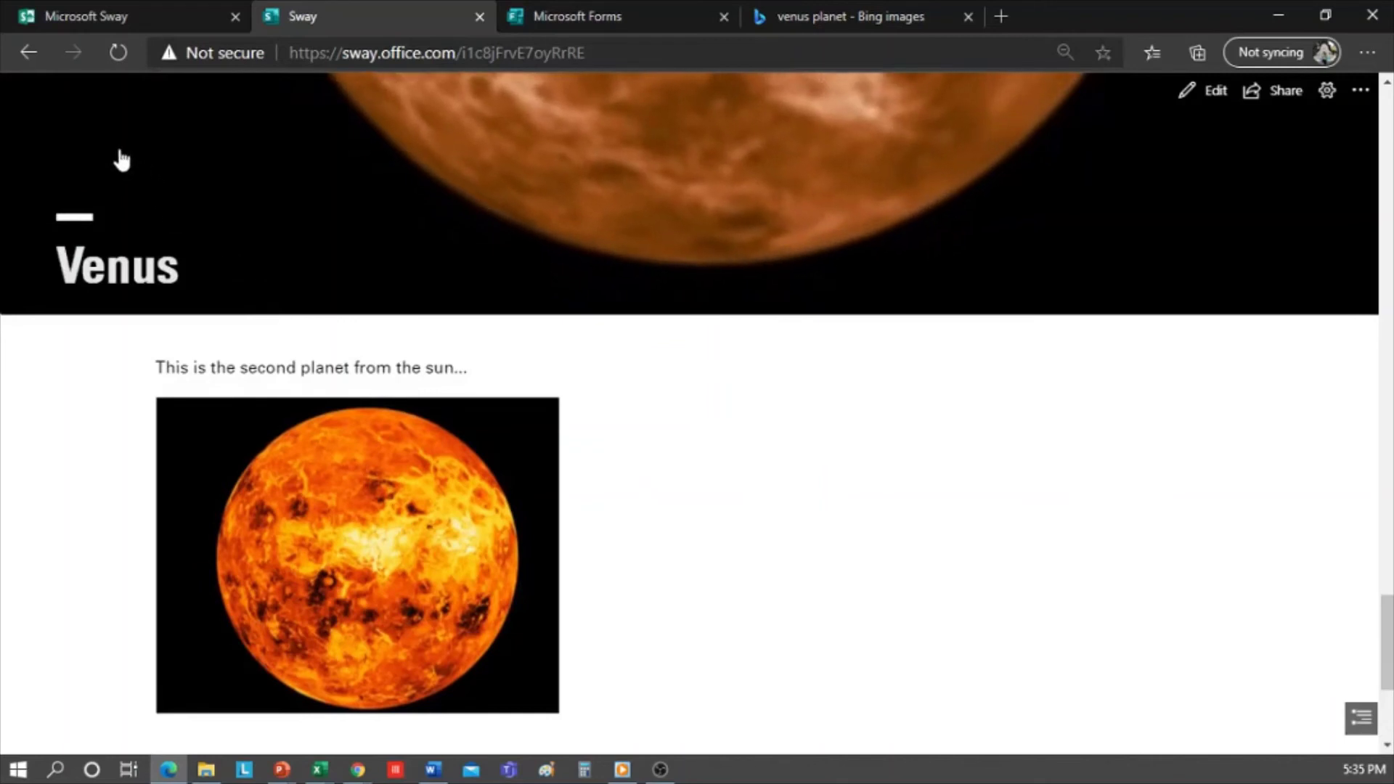
left_click(1206, 92)
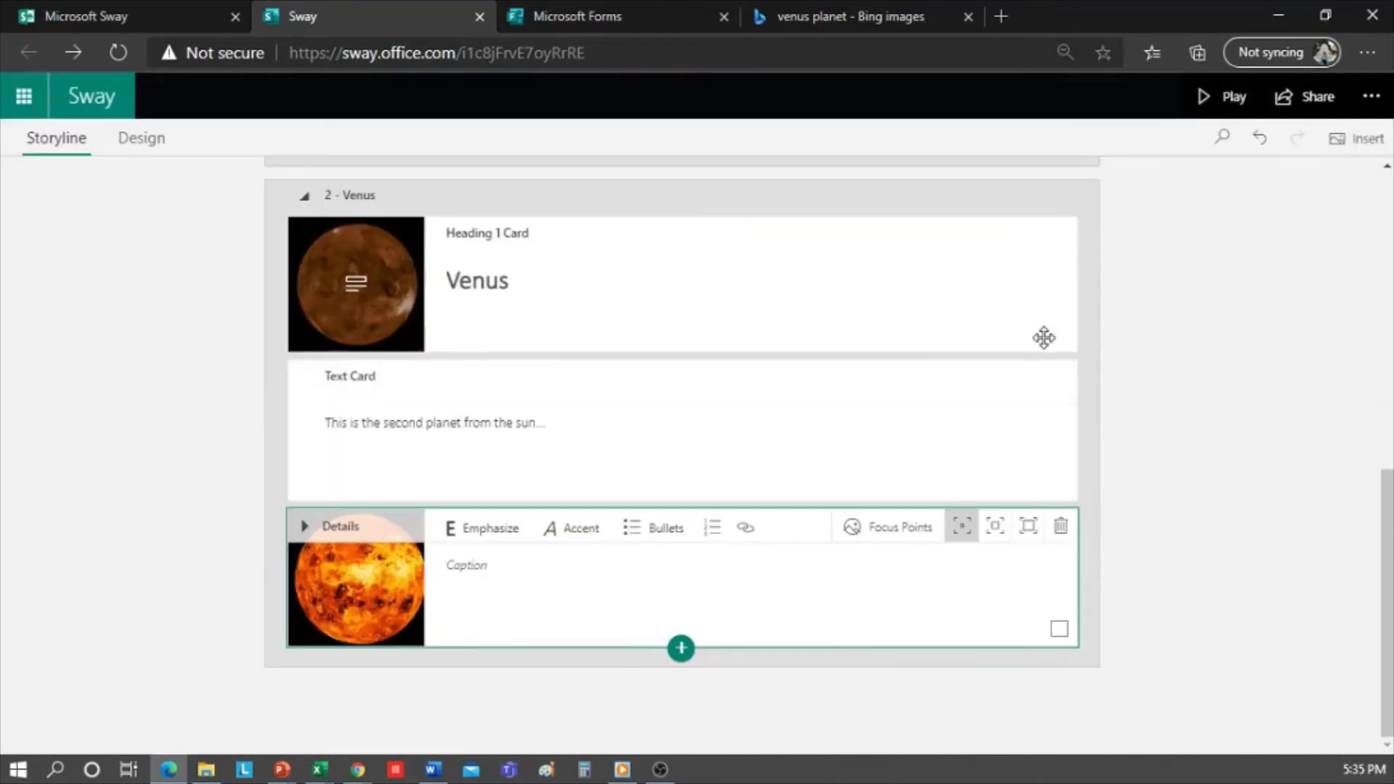
left_click(918, 529)
left_click(948, 495)
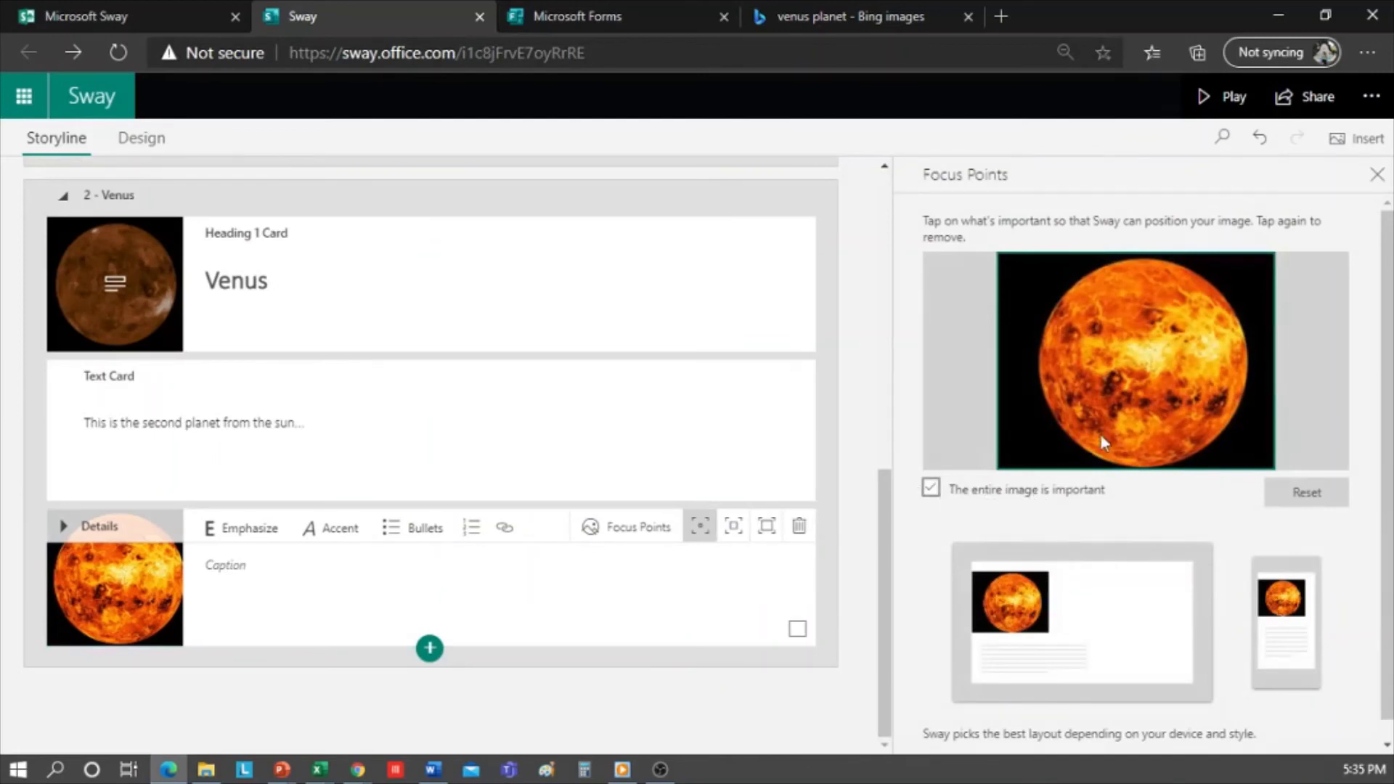
left_click(1378, 175)
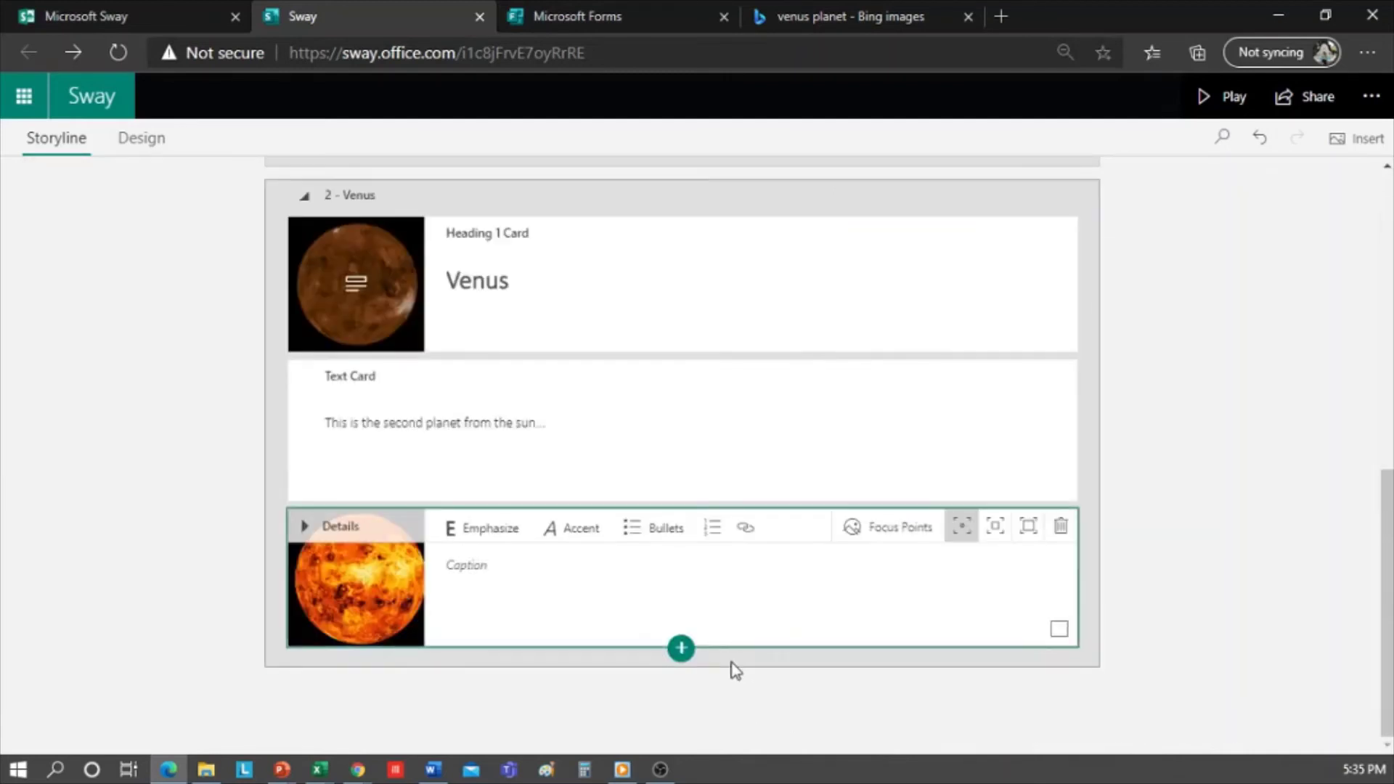
- Collapse the Venus and Mercury sections into compact groups
left_click(305, 196)
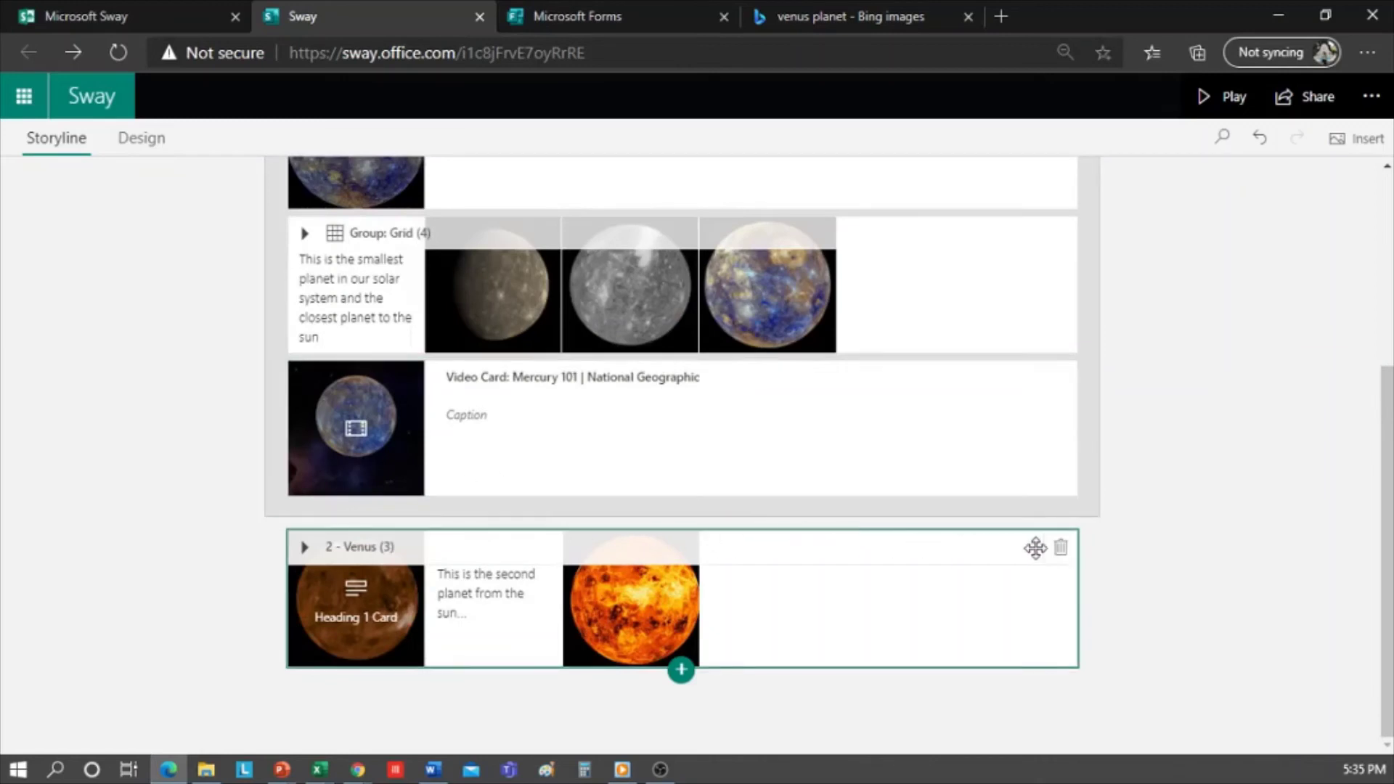
scroll(531, 419, "up", 3)
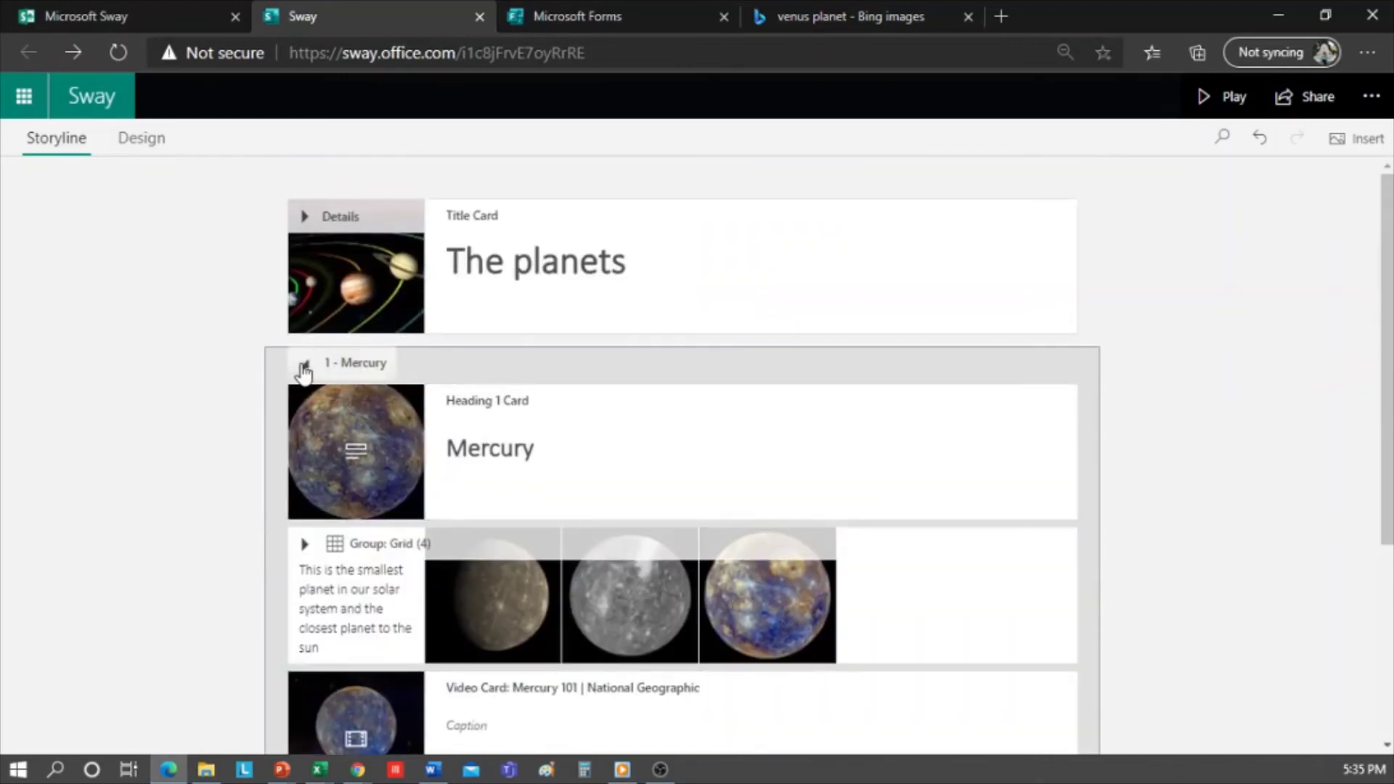
left_click(304, 365)
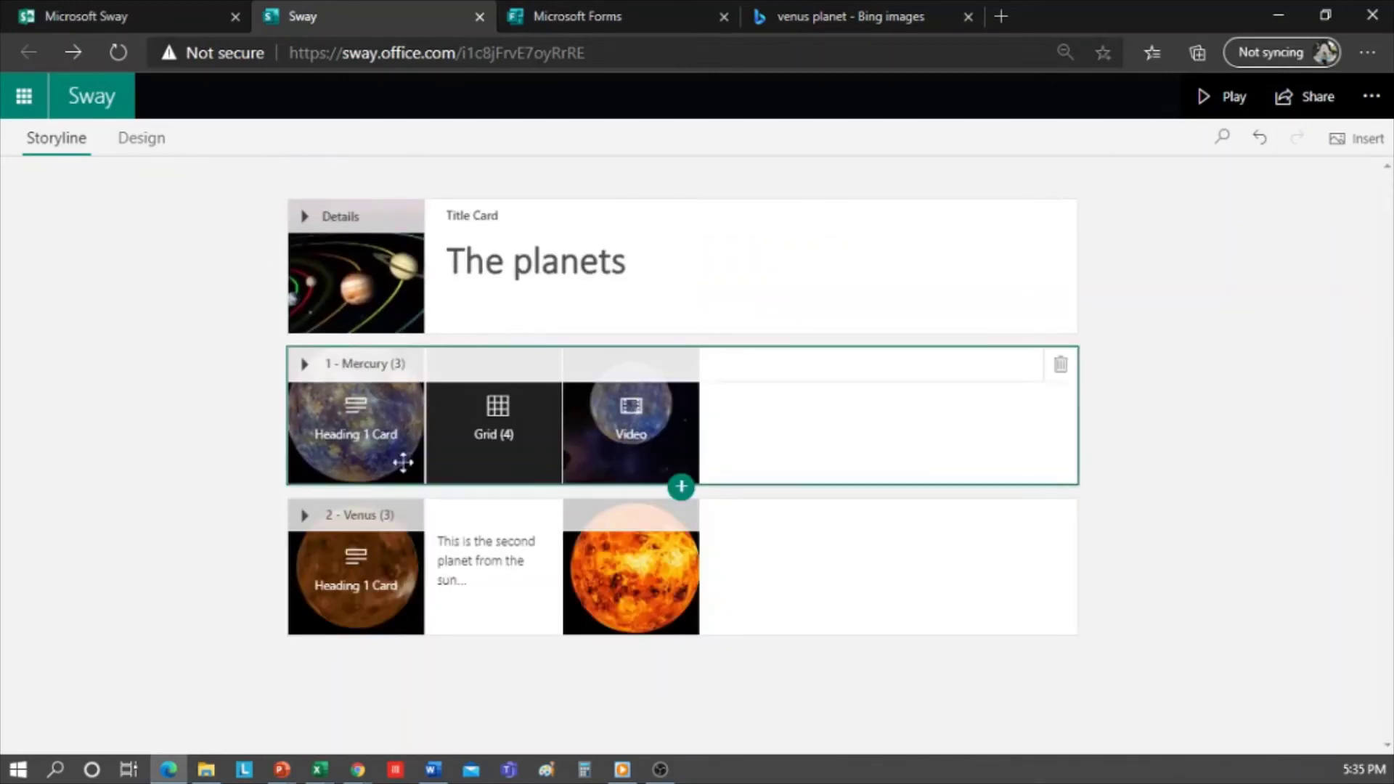
- Add an empty embed card under the Venus image, then go to the Class Reading Record form
left_click(798, 577)
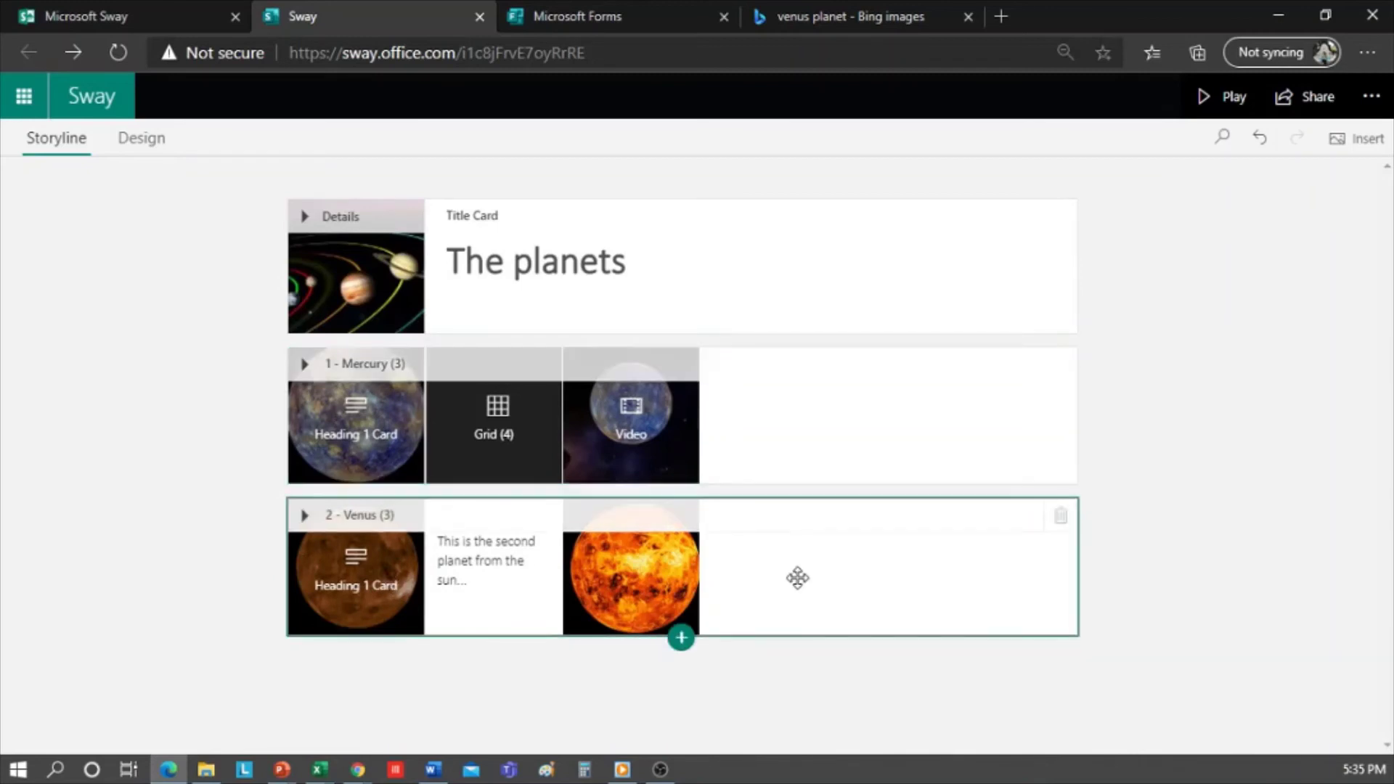
left_click(681, 637)
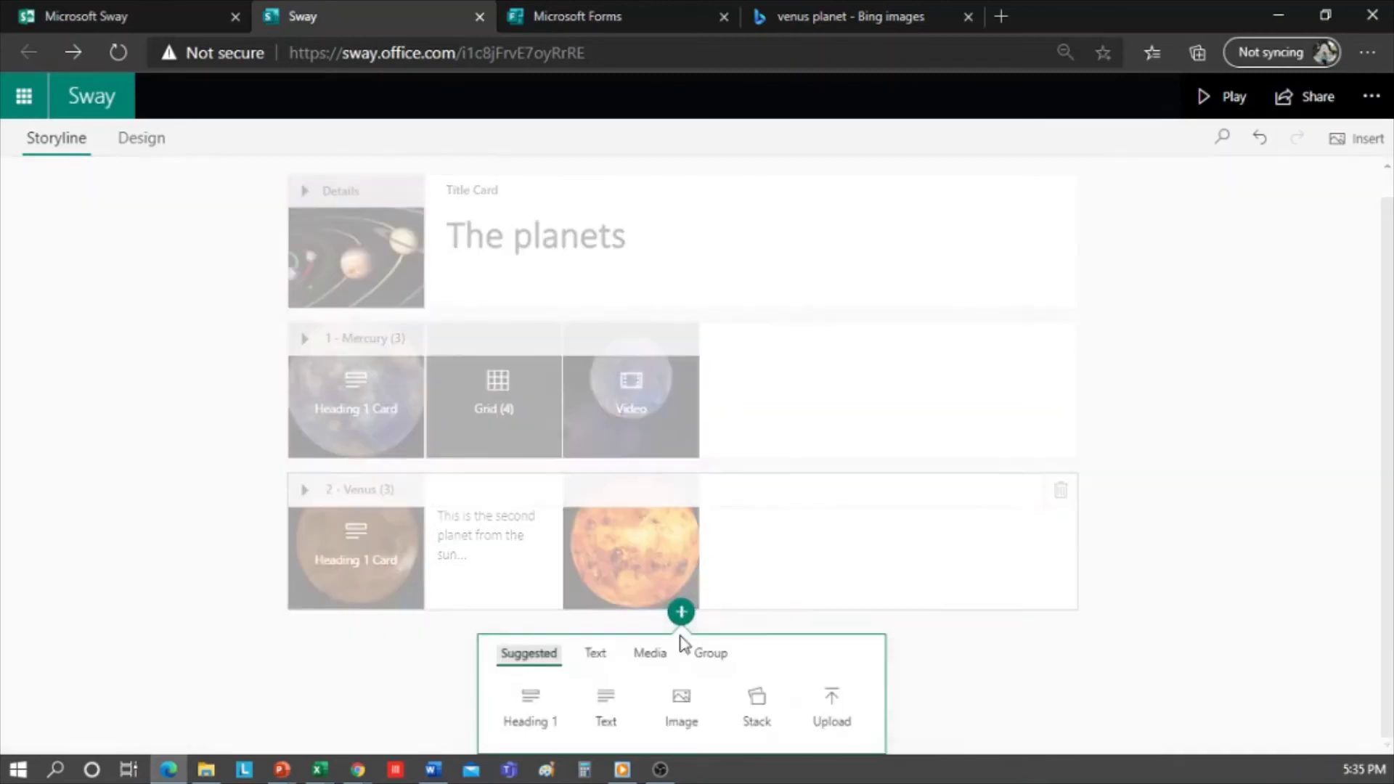
left_click(652, 659)
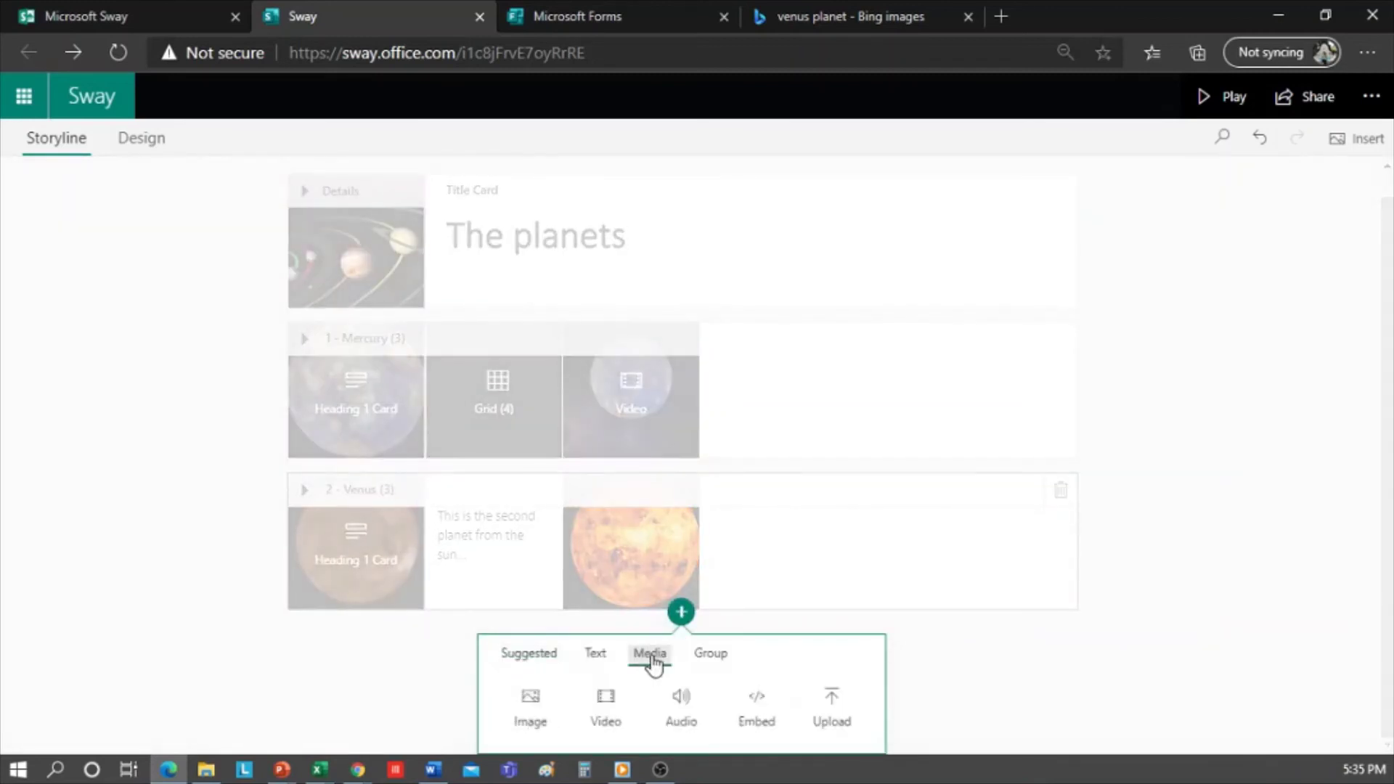
left_click(756, 706)
left_click(646, 16)
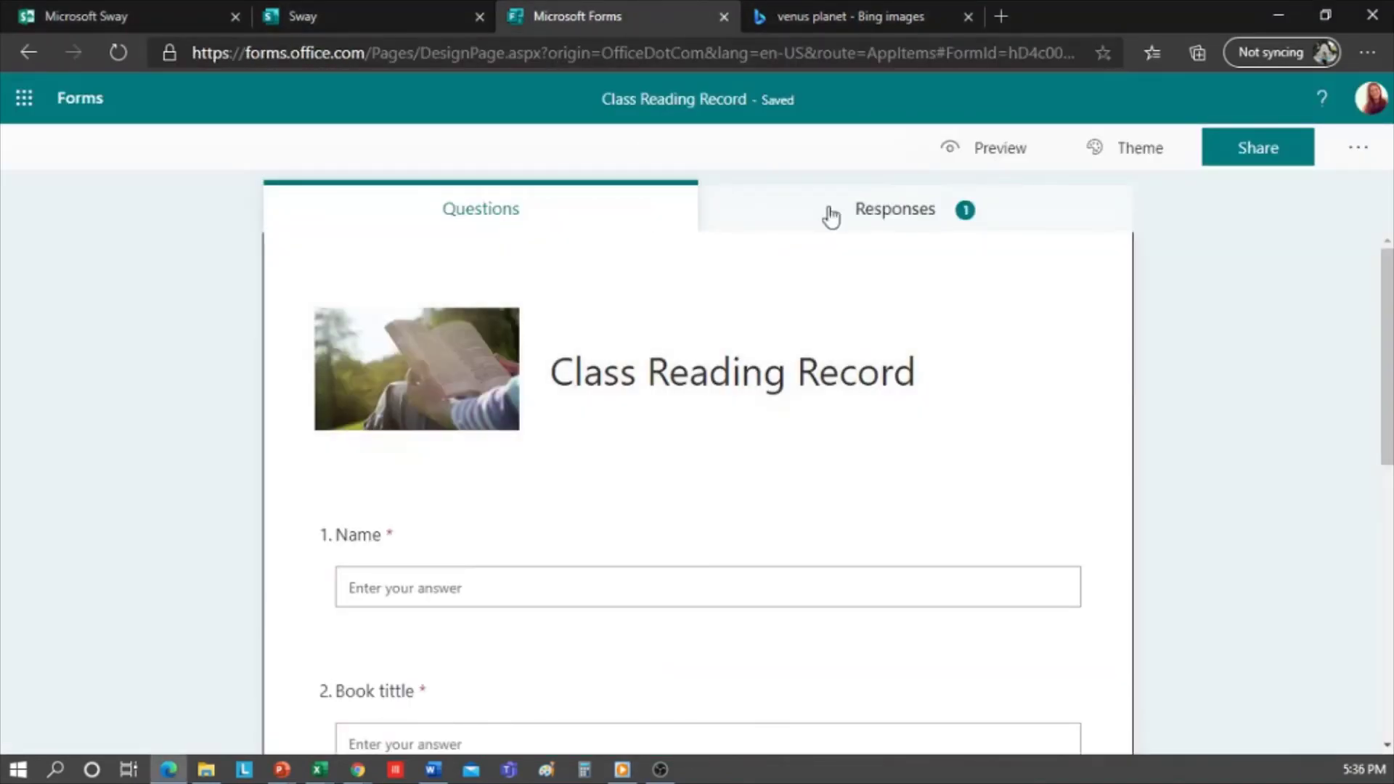
- Copy the Class Reading Record form's embed code from its Share panel
left_click(1290, 159)
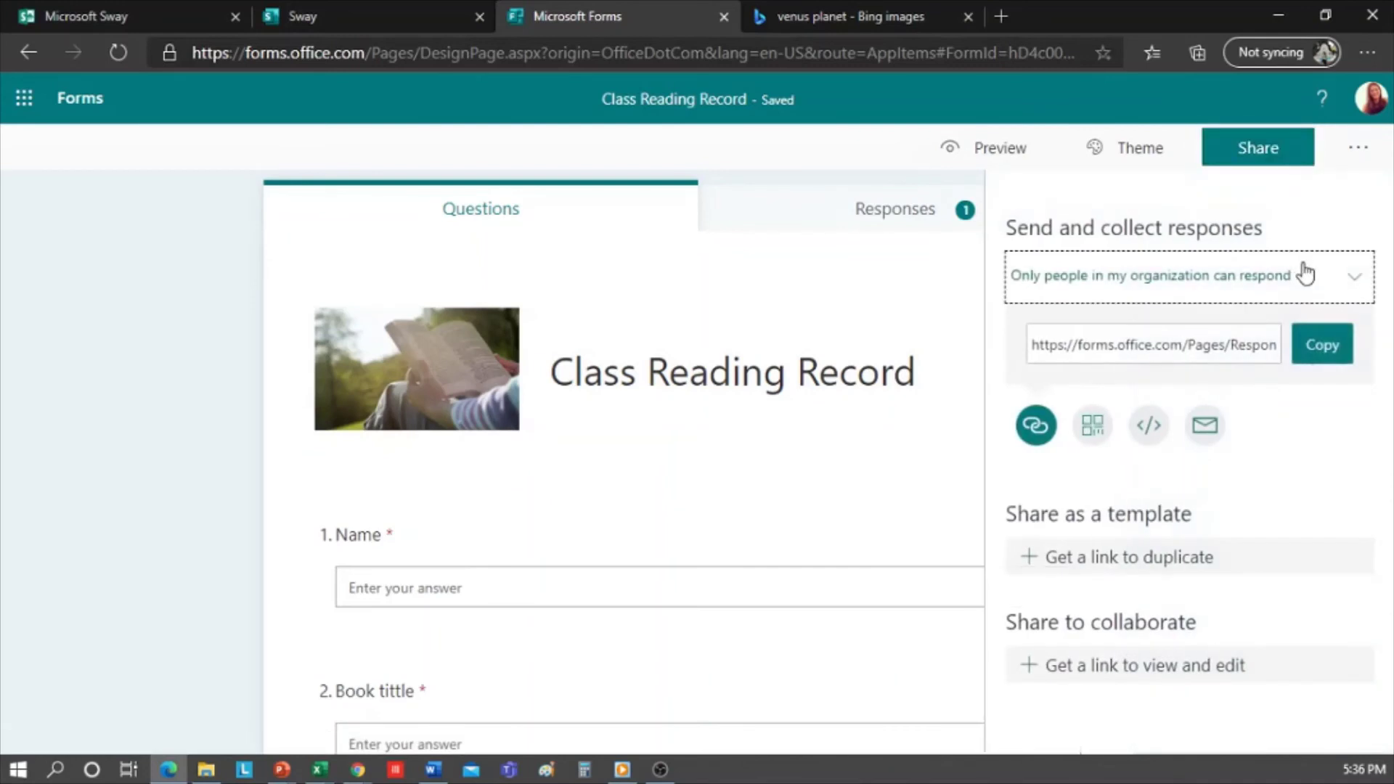
left_click(1149, 427)
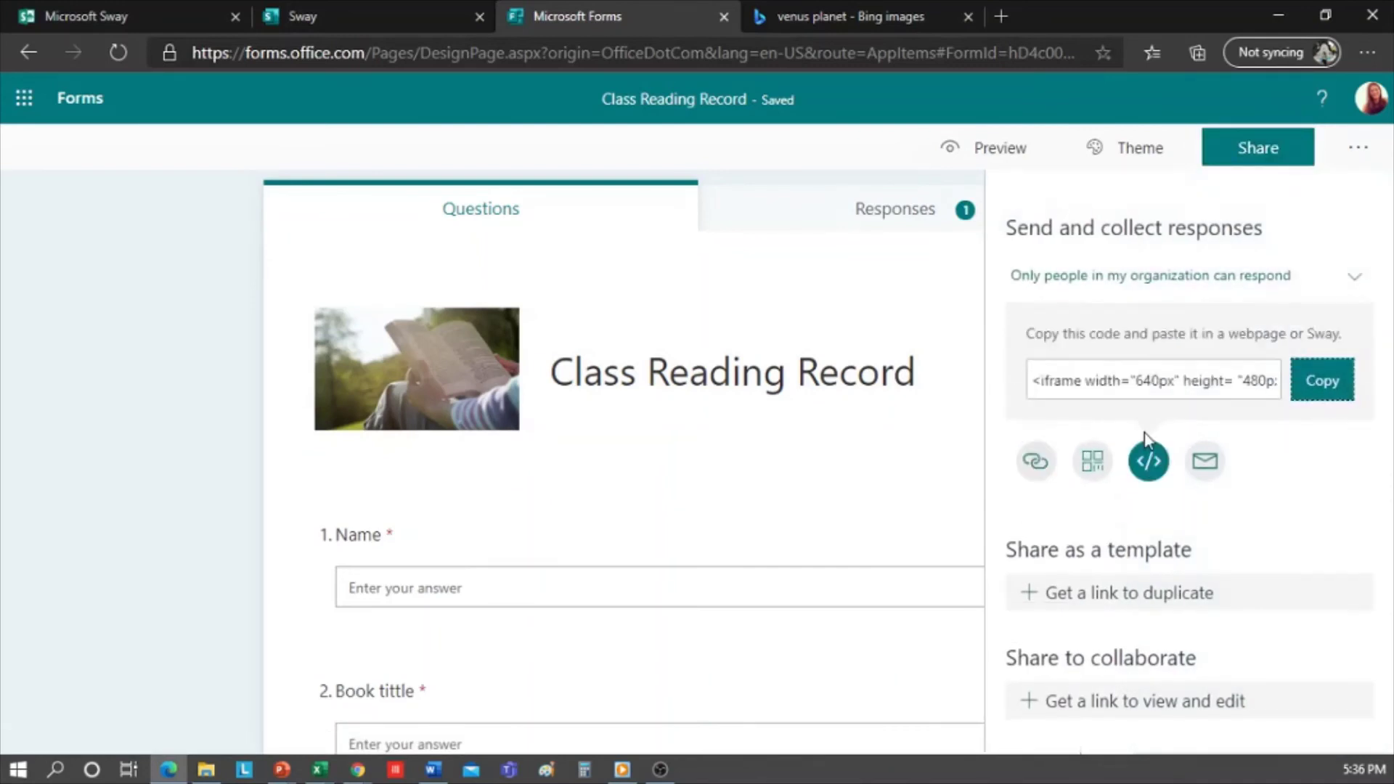
left_click(1338, 386)
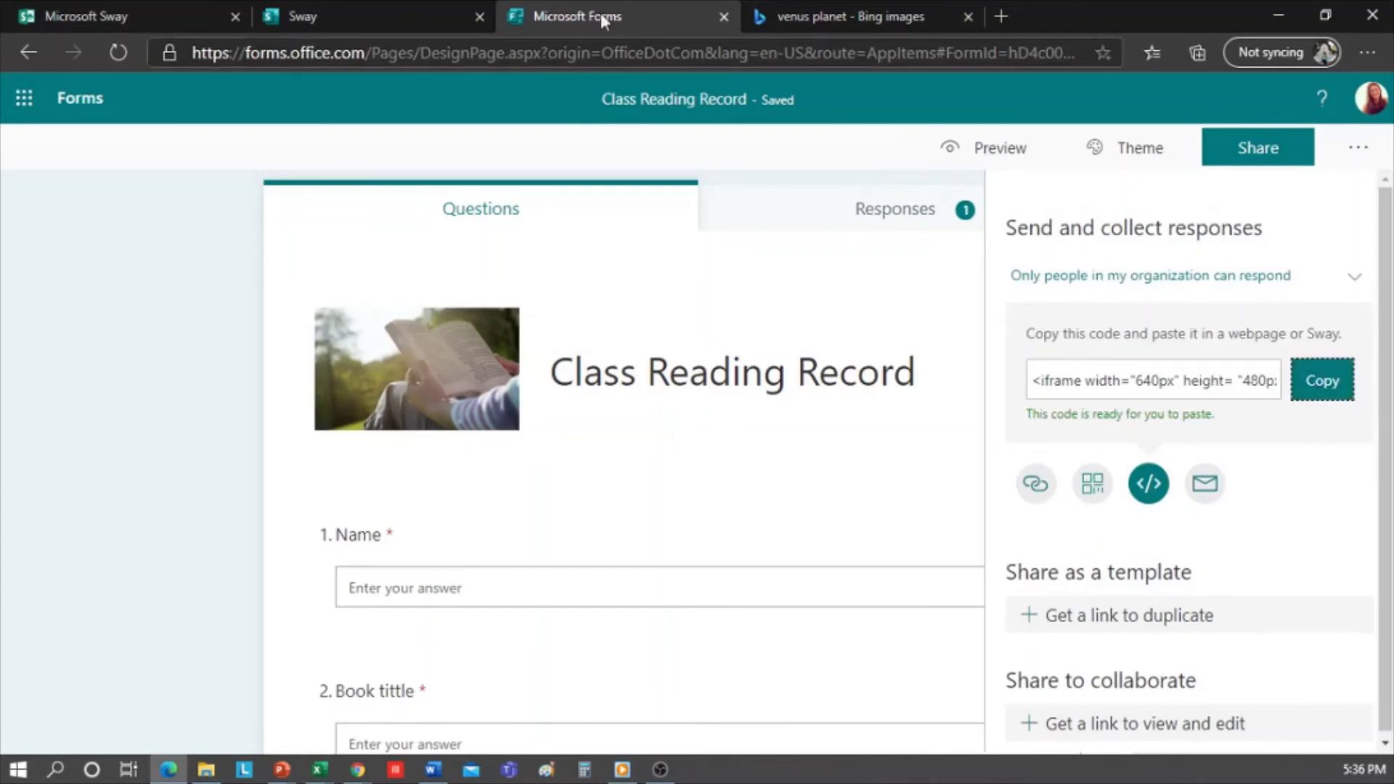
left_click(338, 13)
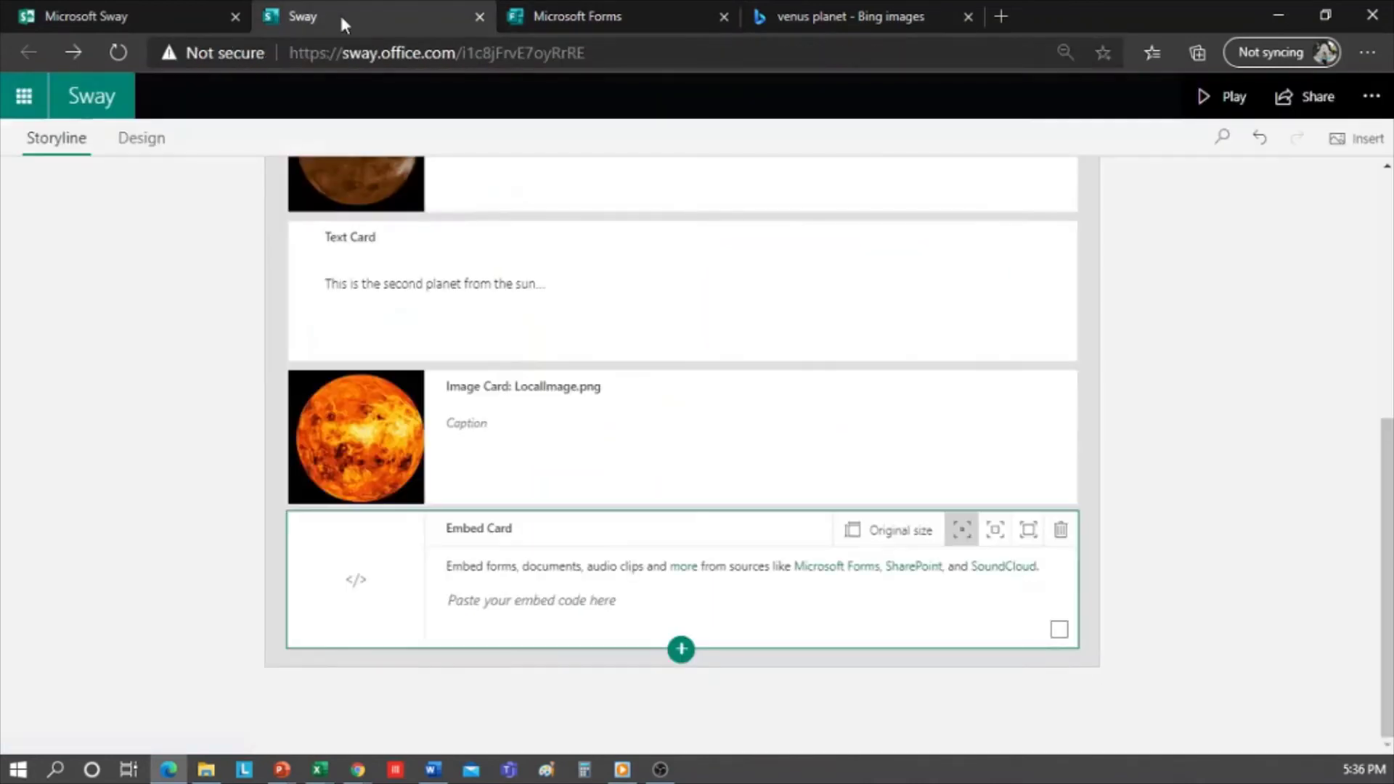
- Paste the form's embed code into the embed card and preview the embedded form in Play
left_click(624, 601)
key("ctrl+v")
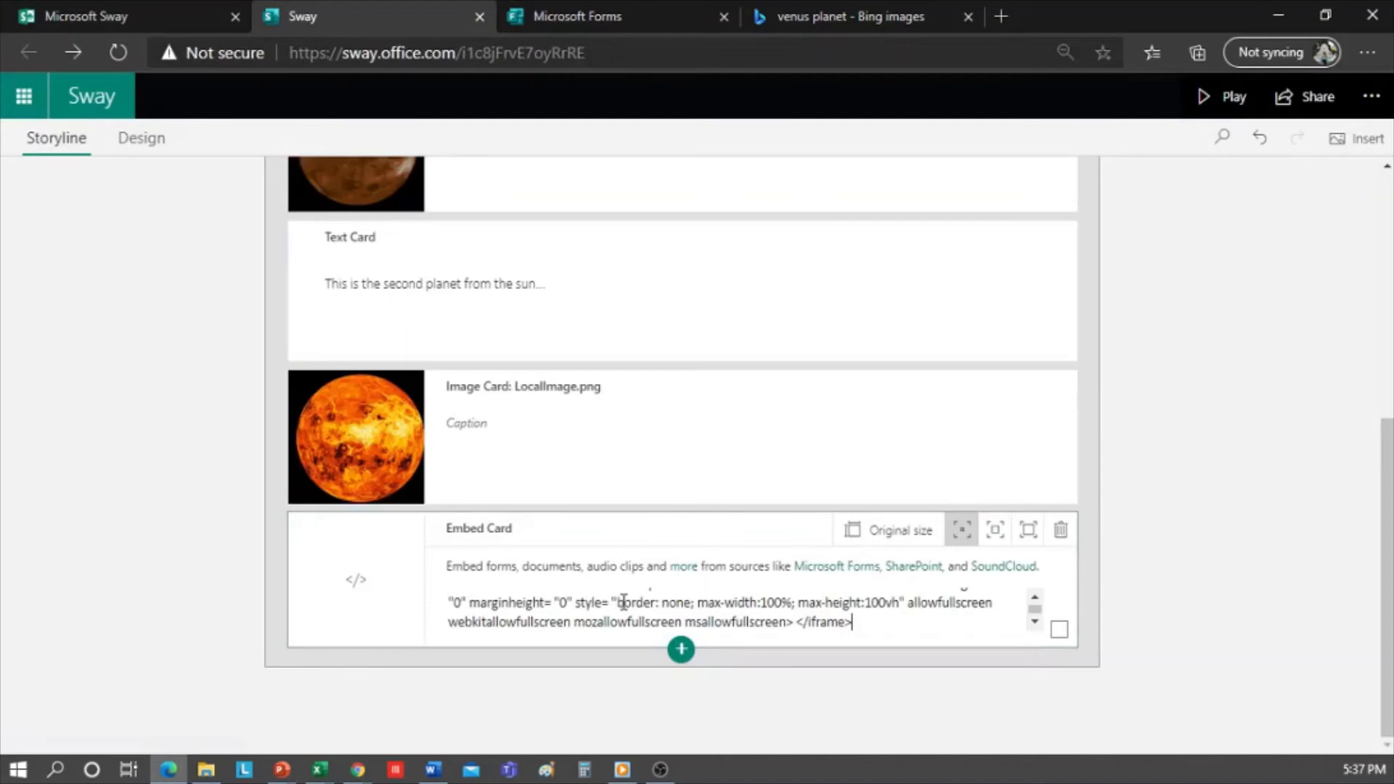
left_click(1225, 97)
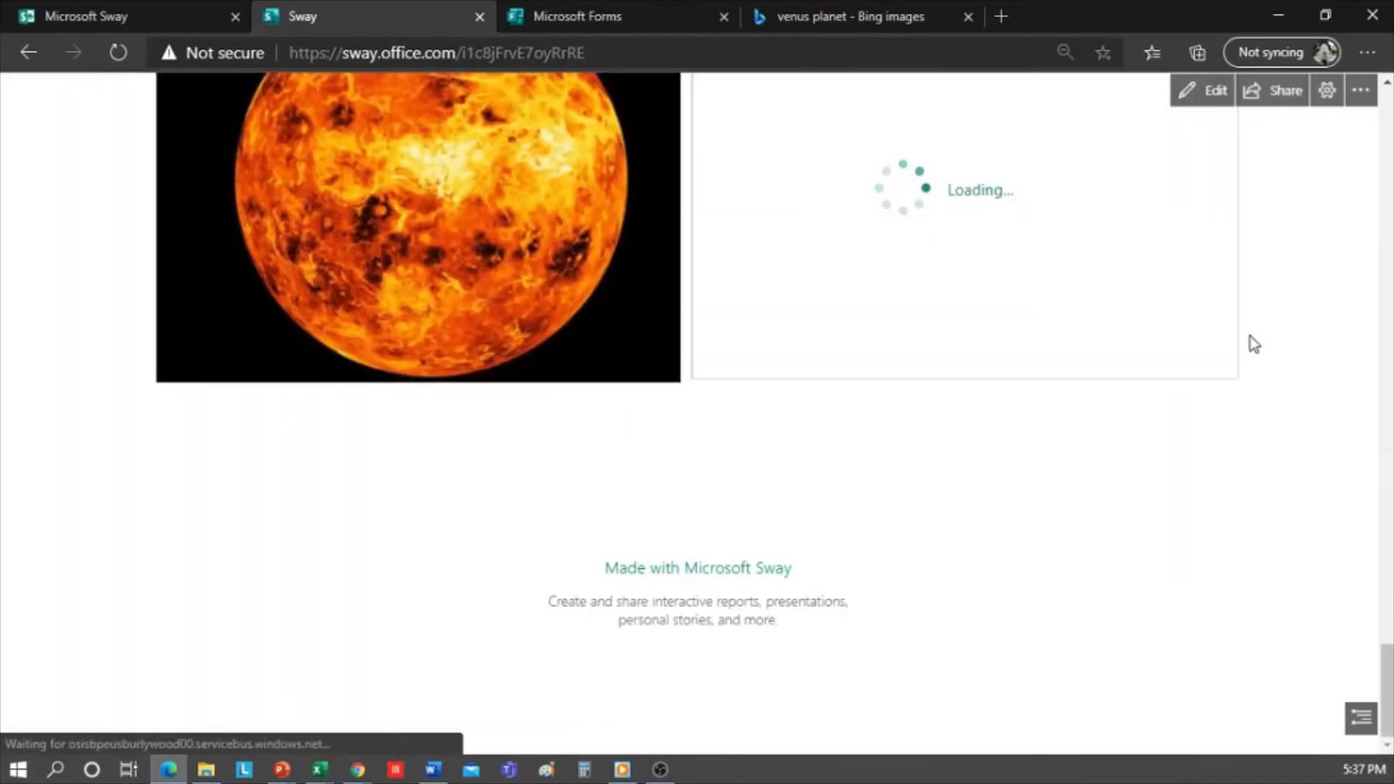
scroll(1034, 390, "up", 3)
scroll(1035, 391, "down", 8)
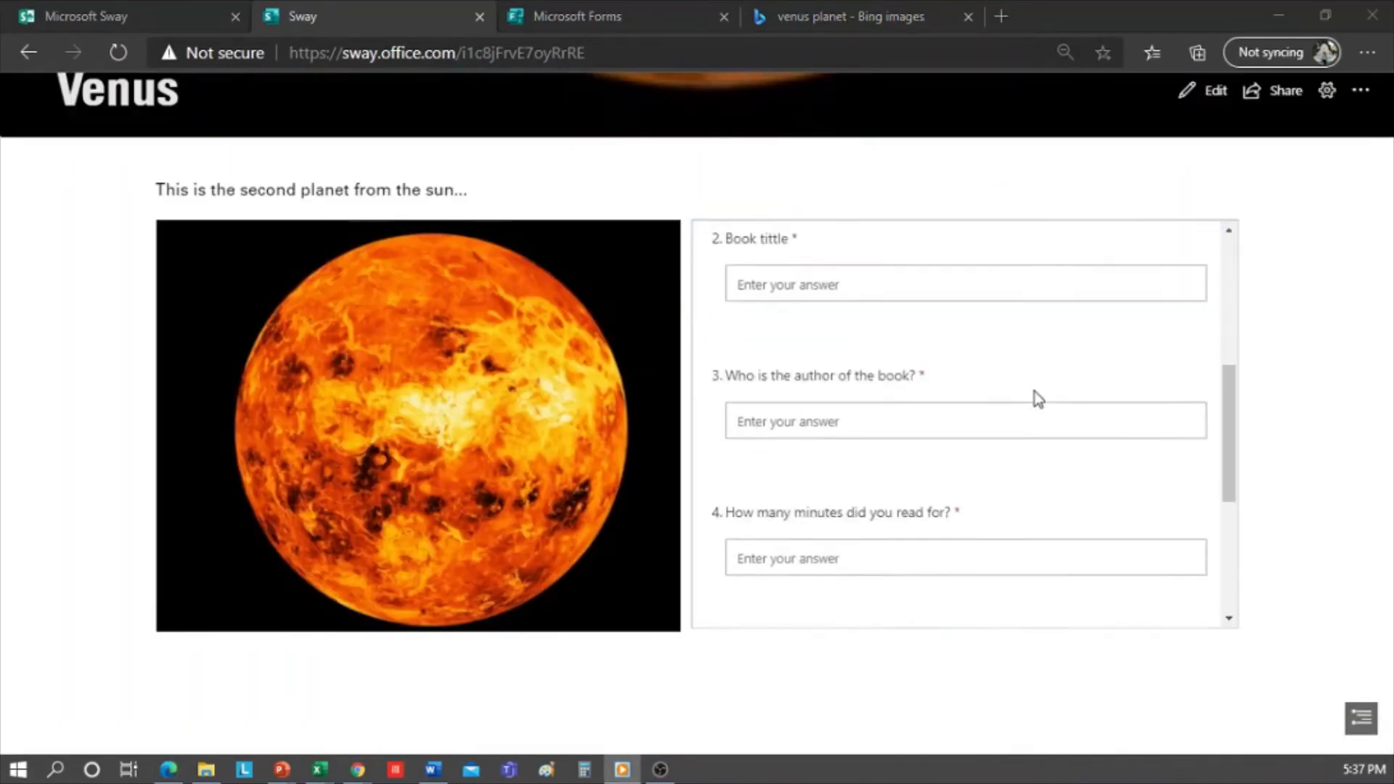
scroll(1035, 390, "down", 1)
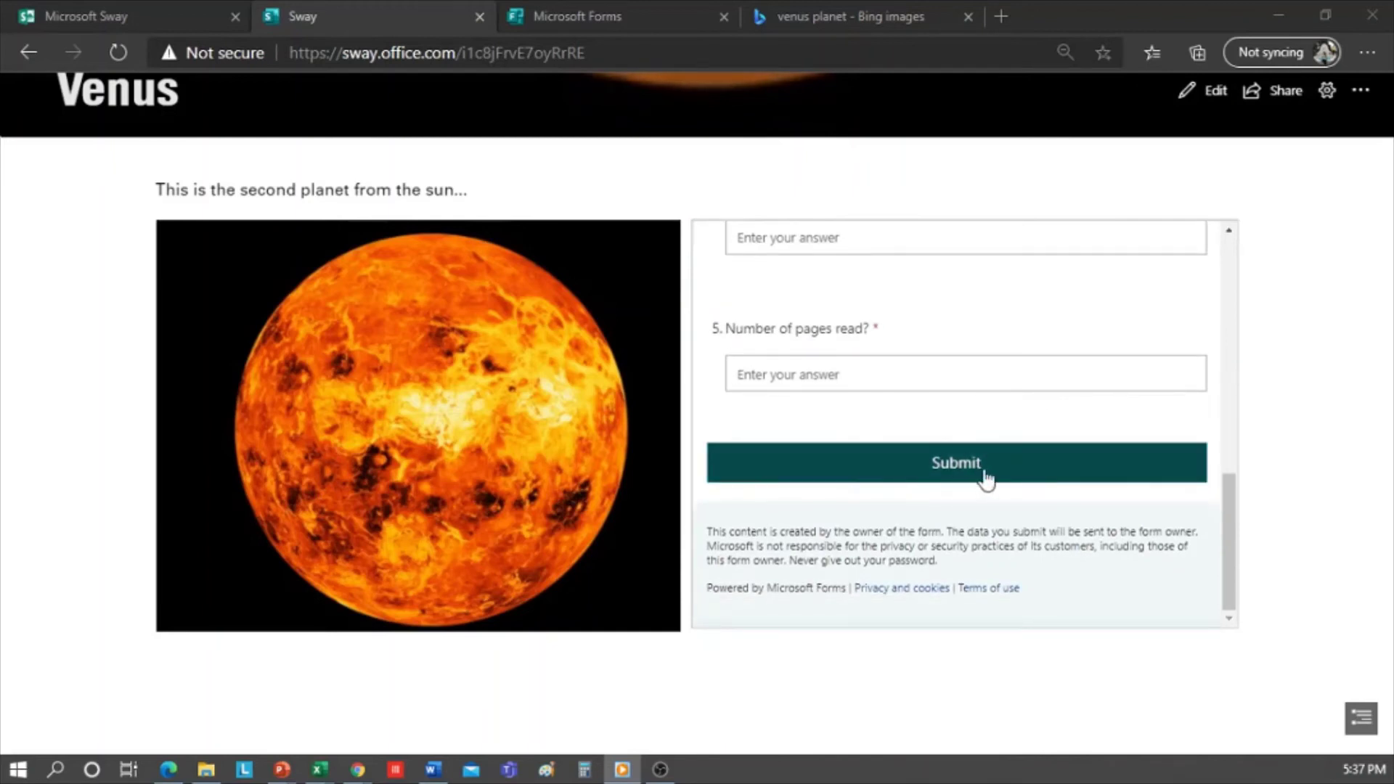
scroll(1099, 504, "up", 6)
- Add a text card below the embed card reading 'This is the link to the form'
scroll(1104, 511, "up", 3)
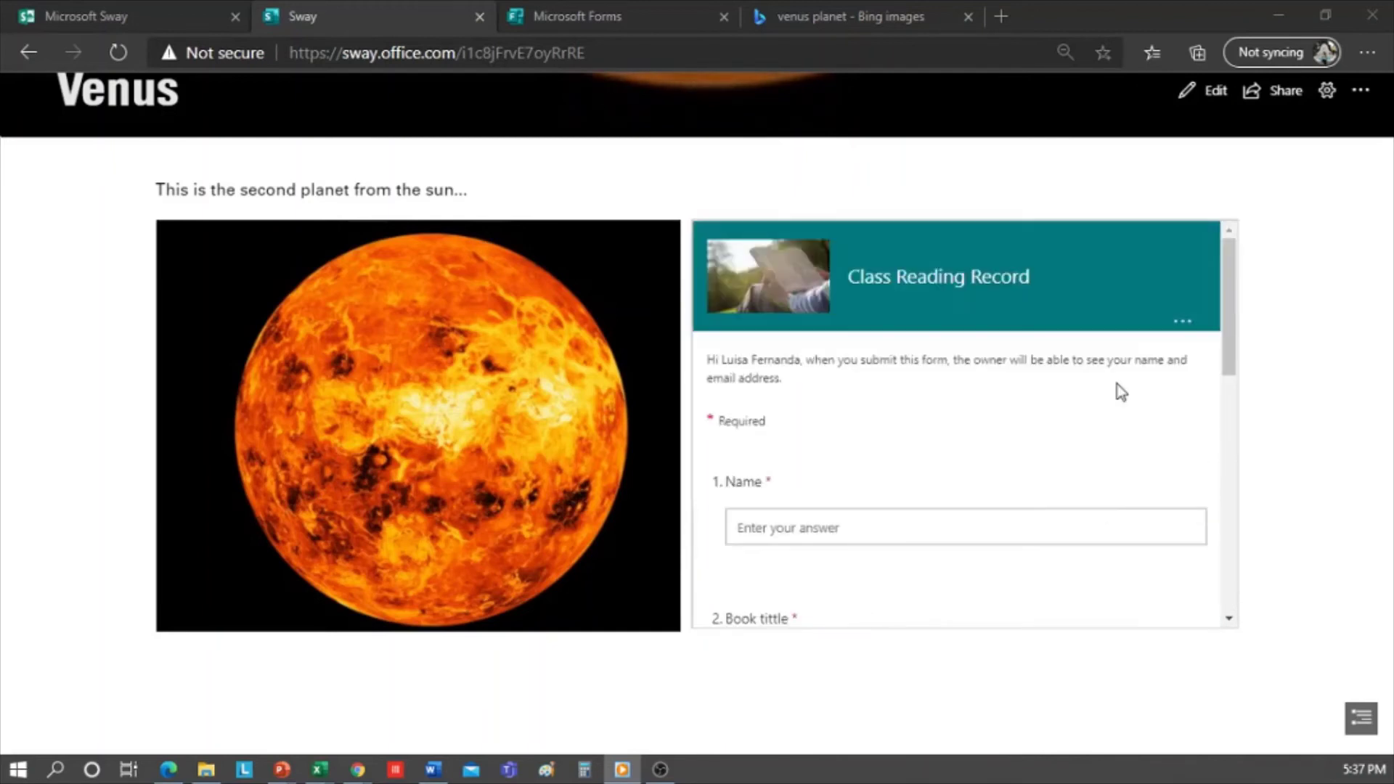
scroll(1288, 394, "up", 3)
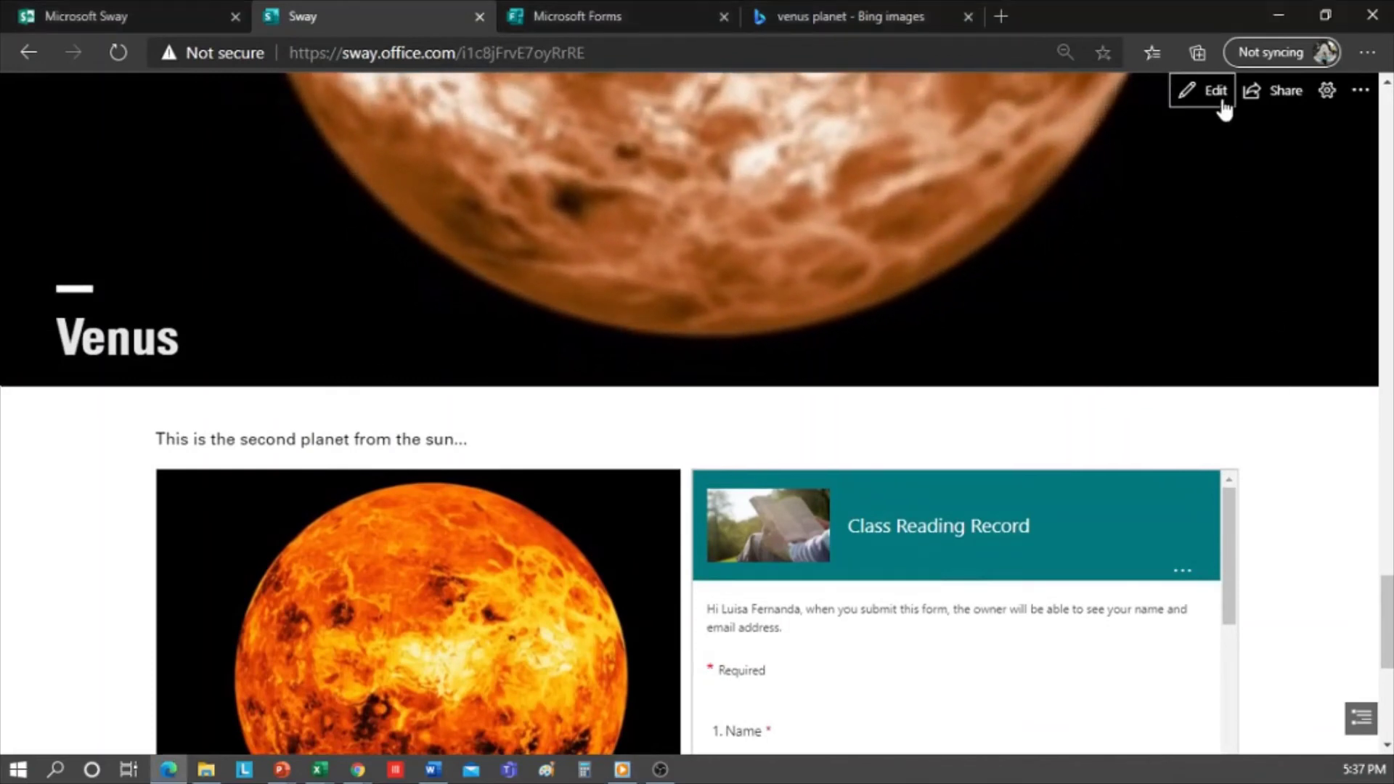
left_click(1211, 91)
left_click(681, 651)
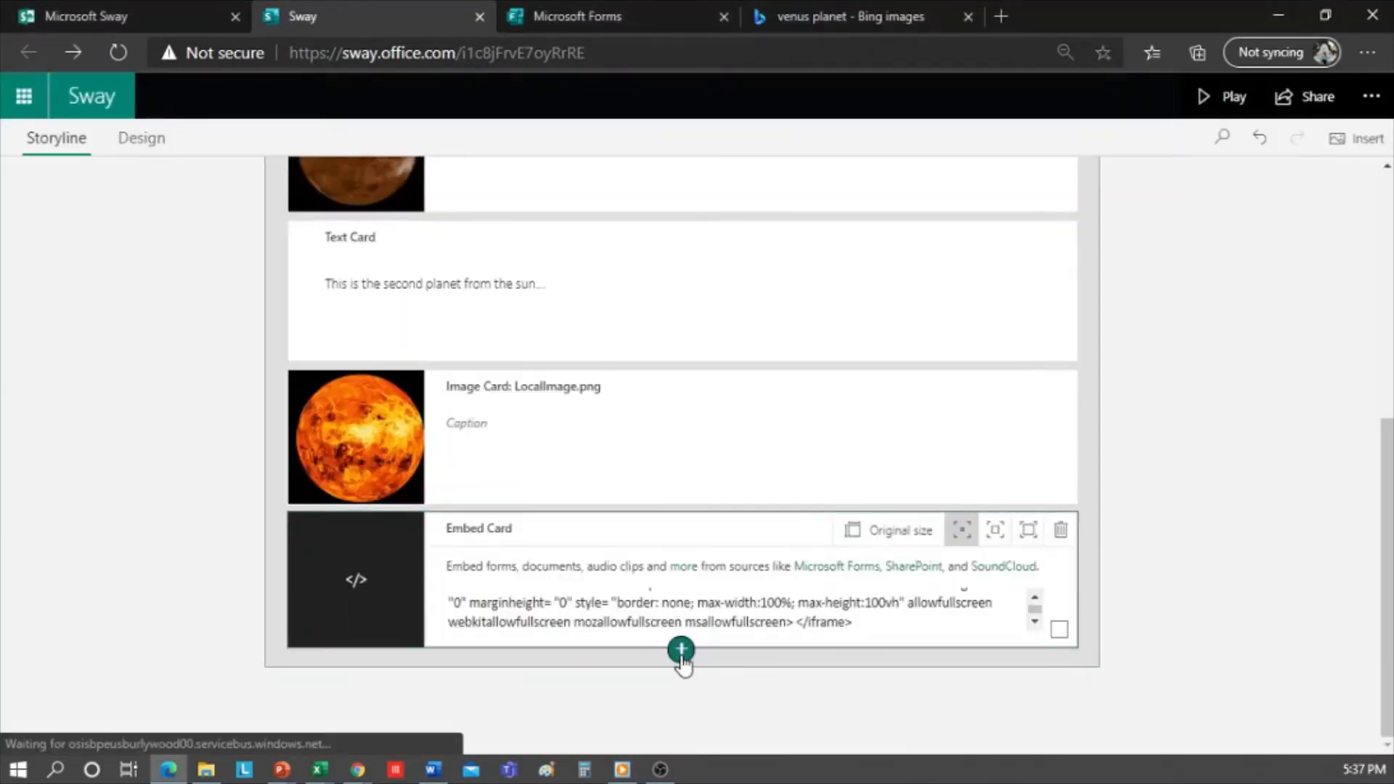
left_click(594, 653)
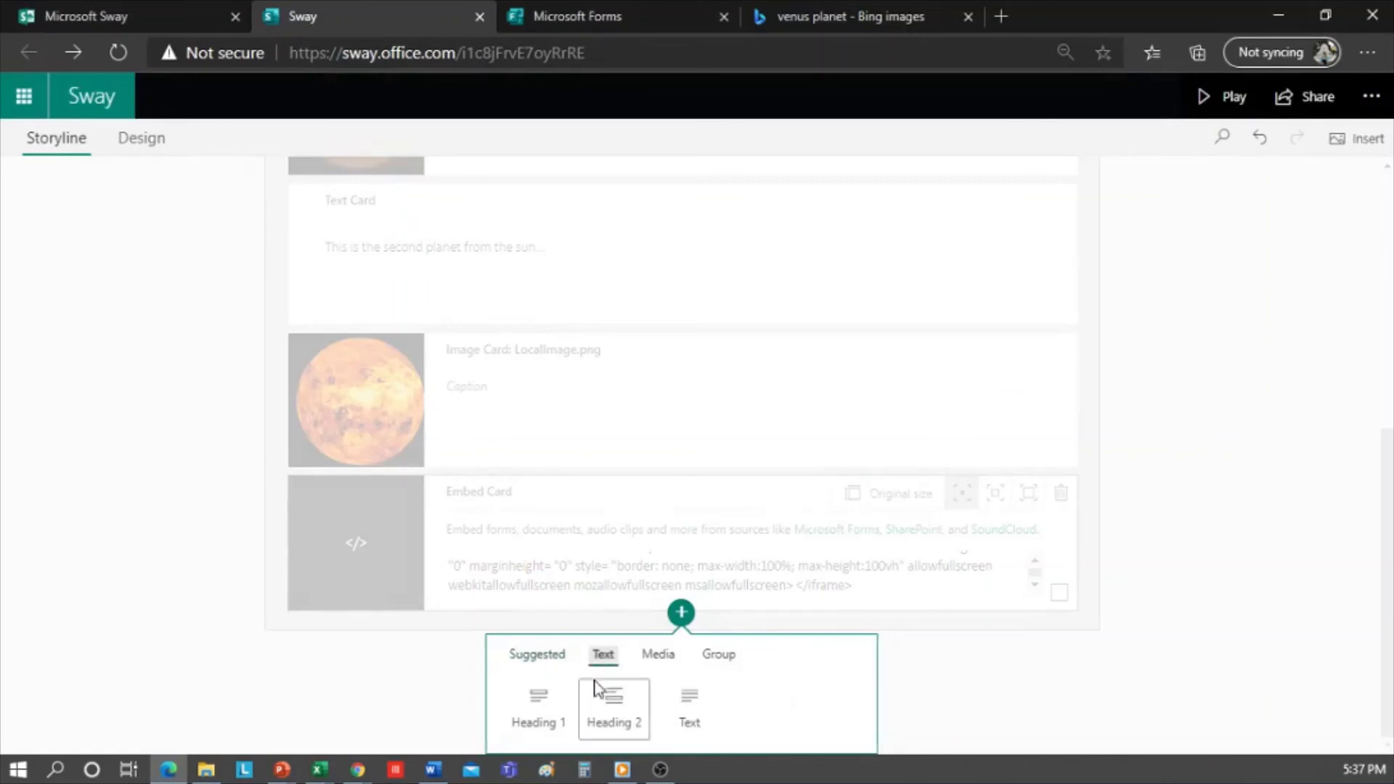
left_click(682, 704)
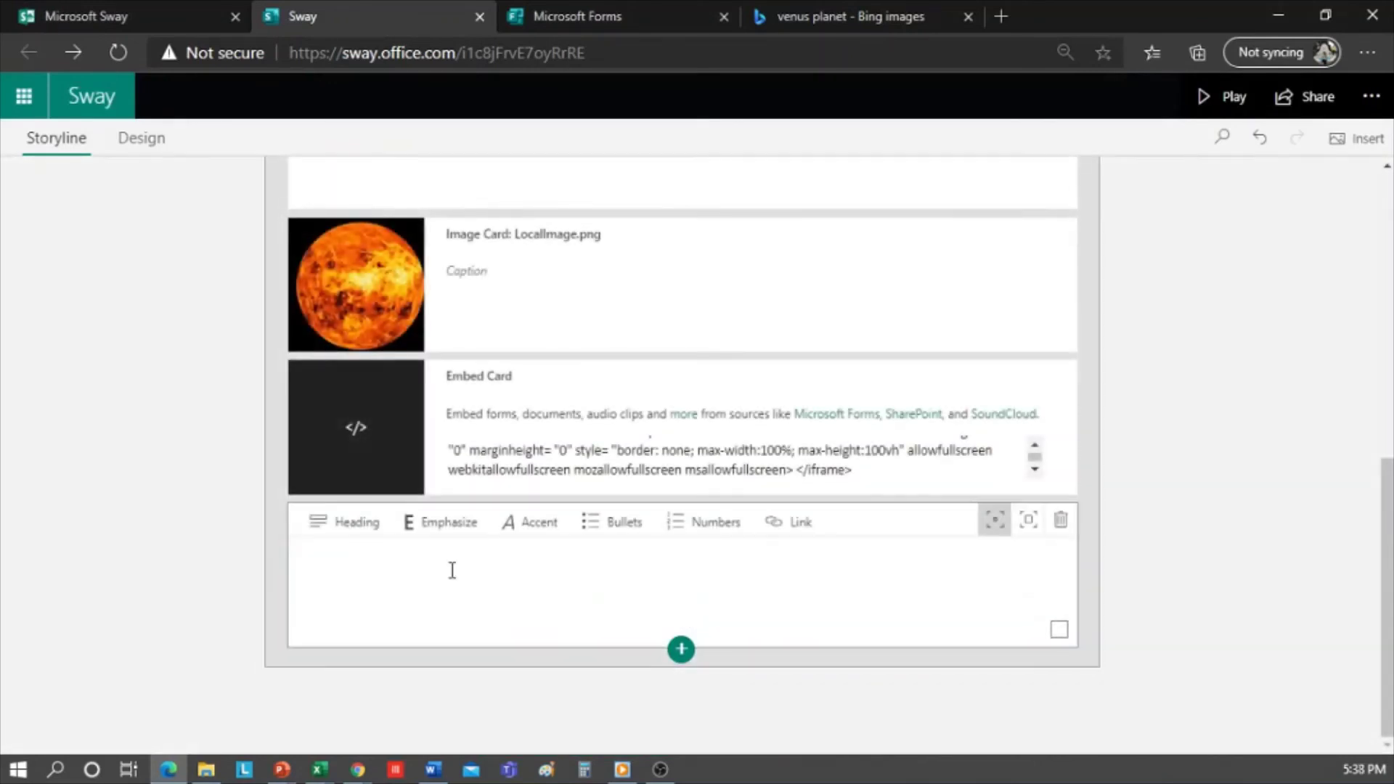
type("This is the link to the form")
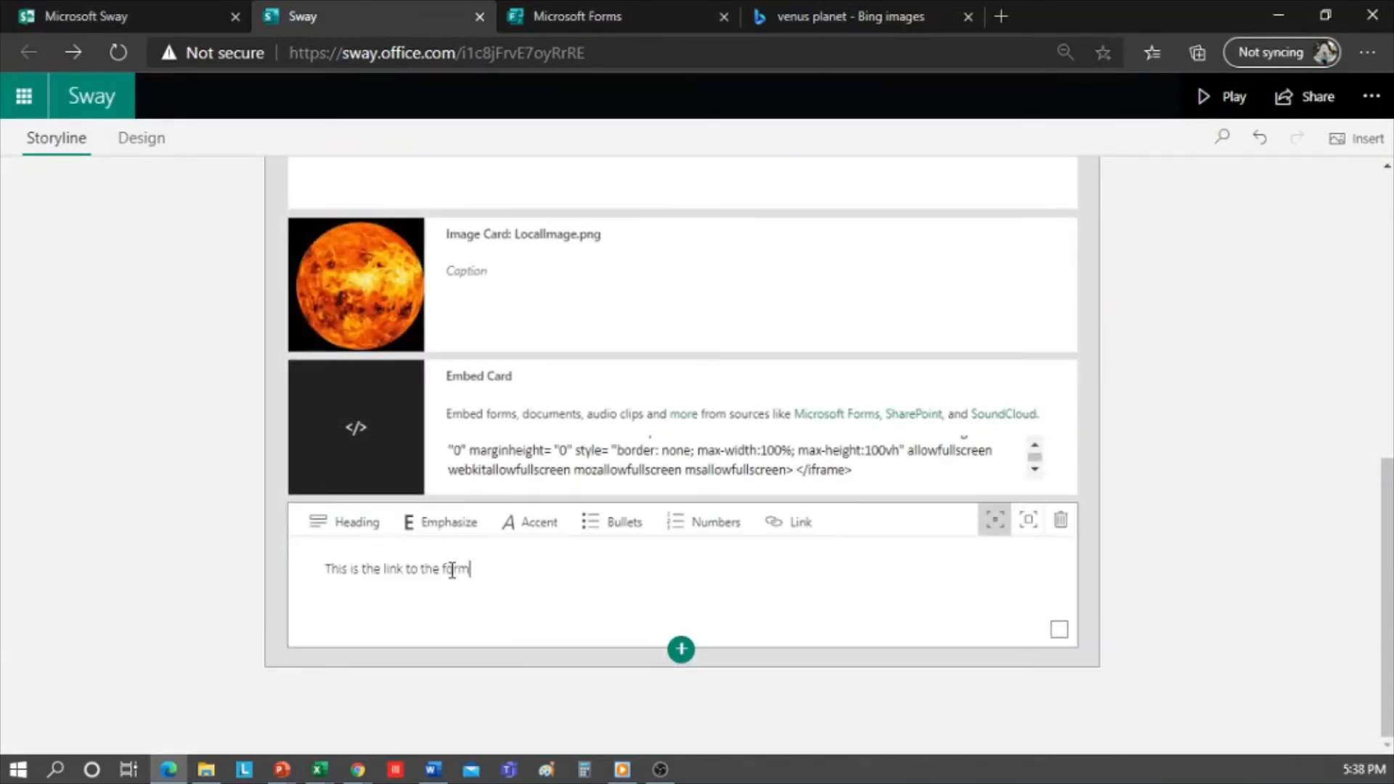
- Copy the Class Reading Record form's web link from Forms' Share panel
left_click(653, 16)
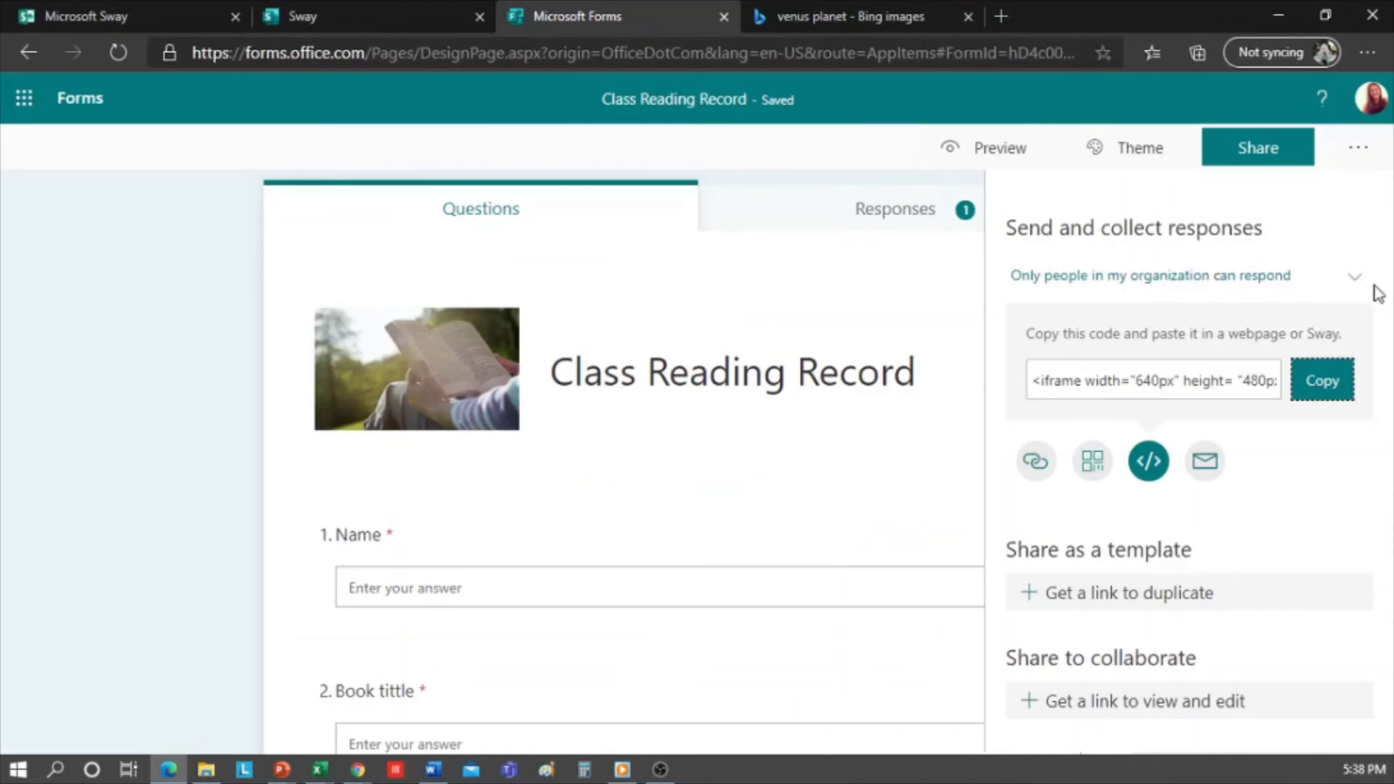
left_click(1044, 469)
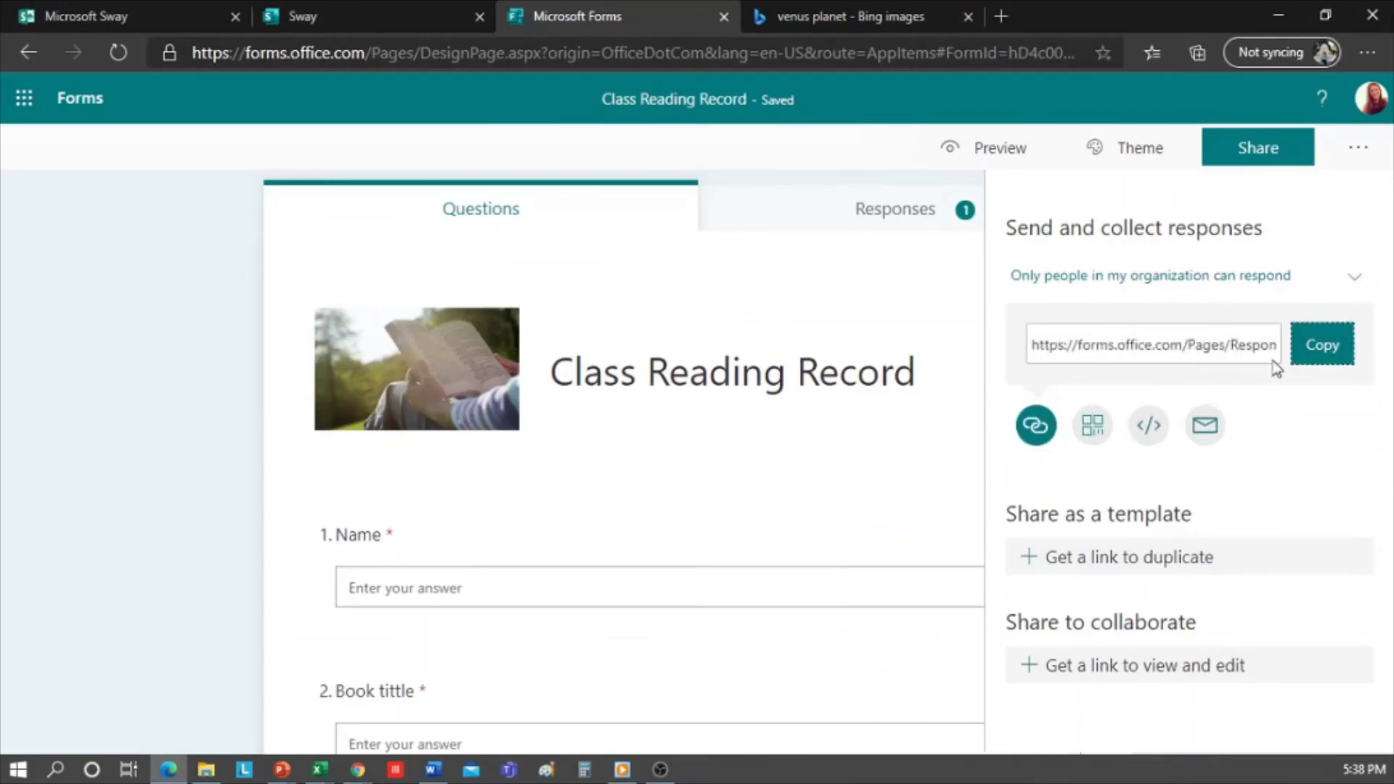
left_click(1335, 354)
left_click(394, 18)
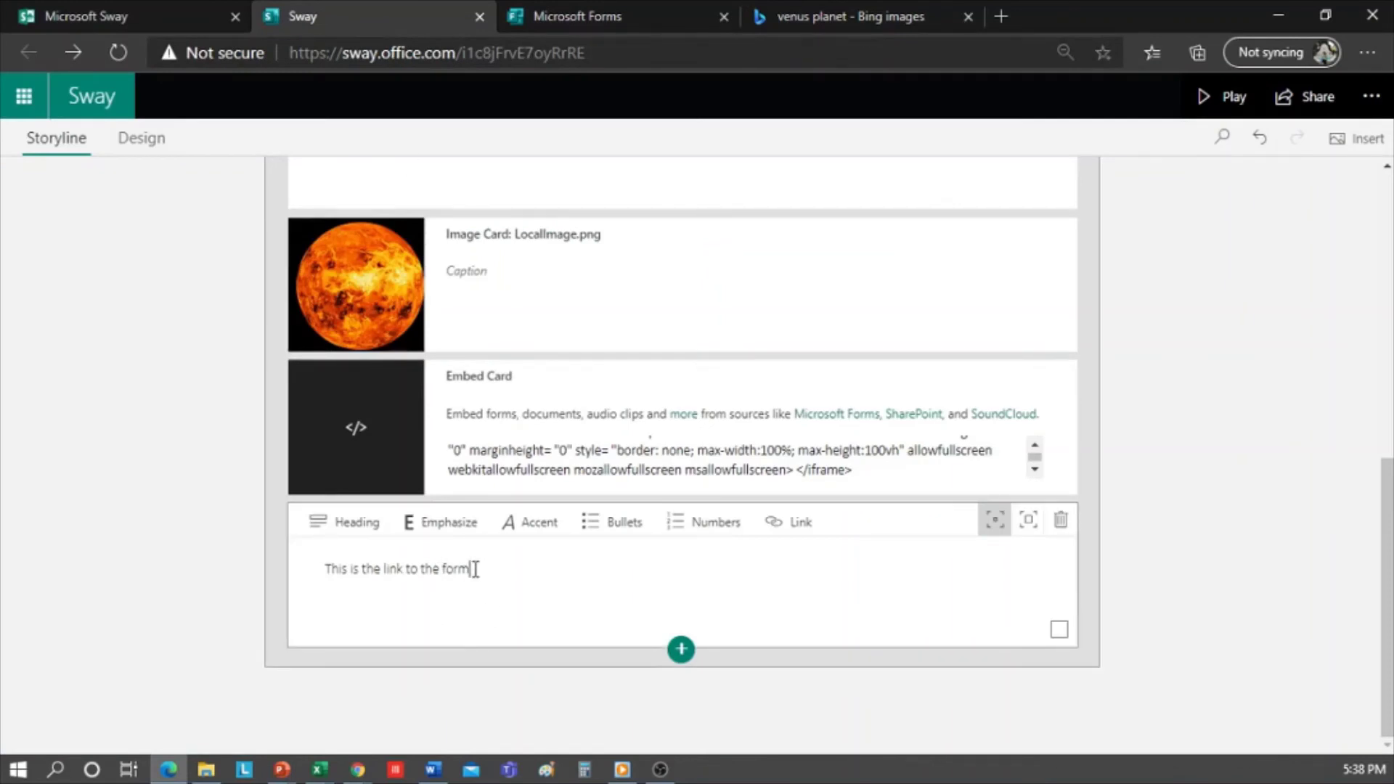
- Retype 'link' as 'LINK', make it bold, and hyperlink it to the pasted form URL
double_click(392, 569)
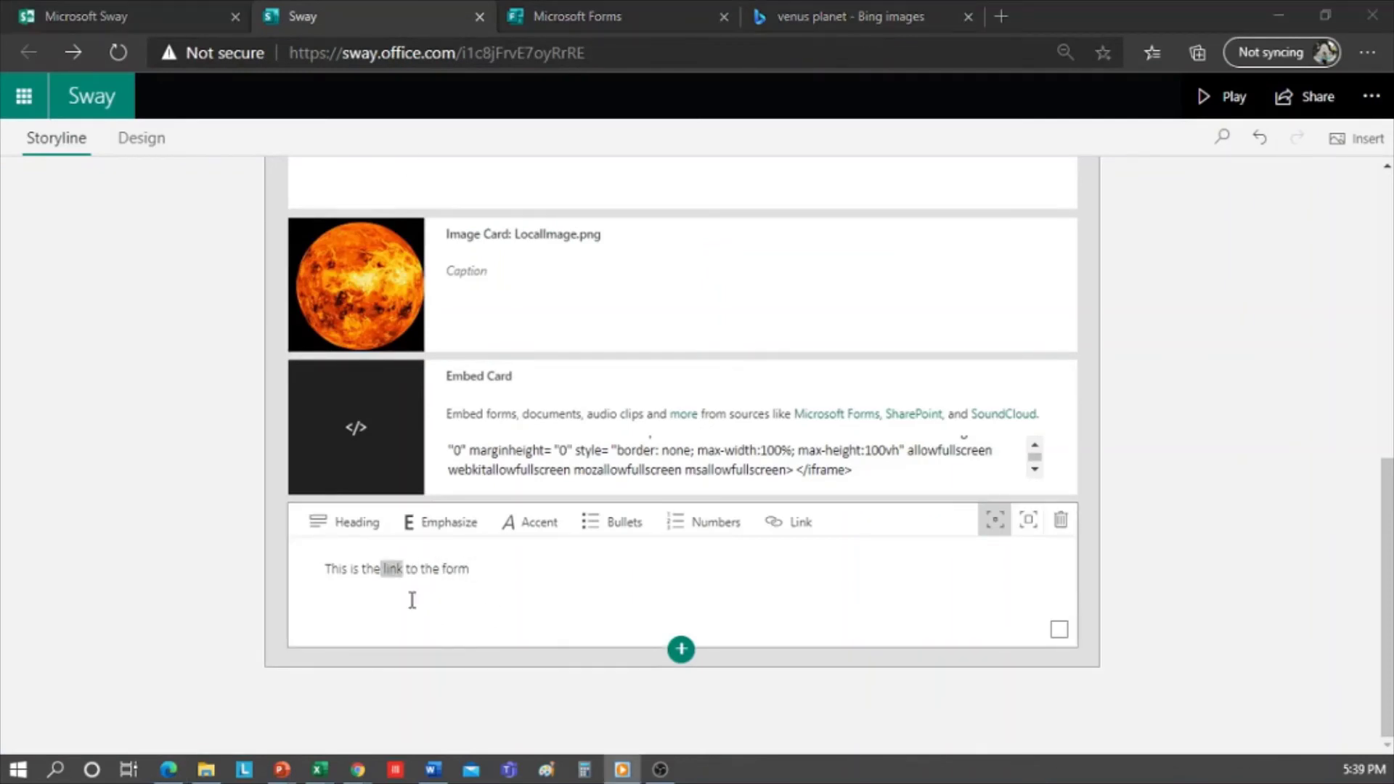
left_click(399, 577)
key("BackSpace")
key("BackSpace")
key("BackSpace")
key("BackSpace")
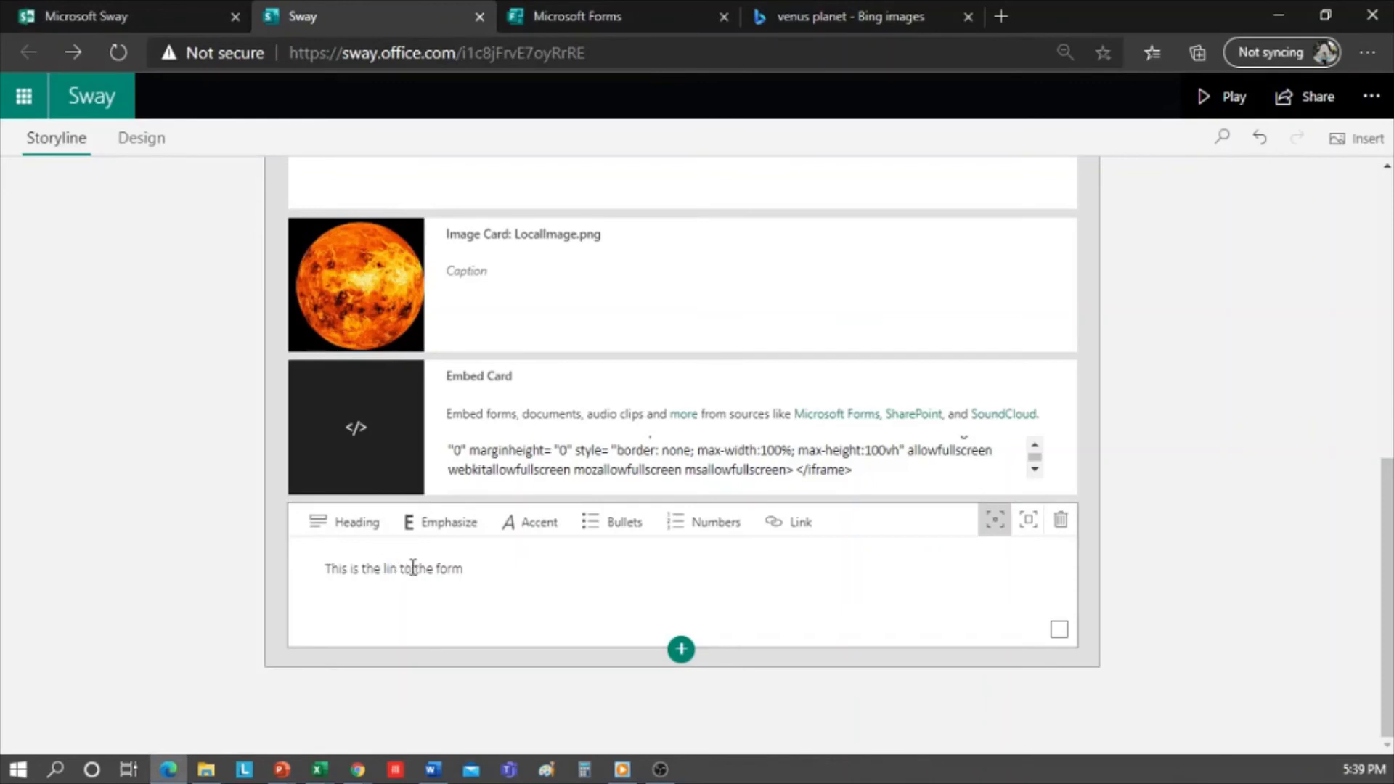
type("LINK")
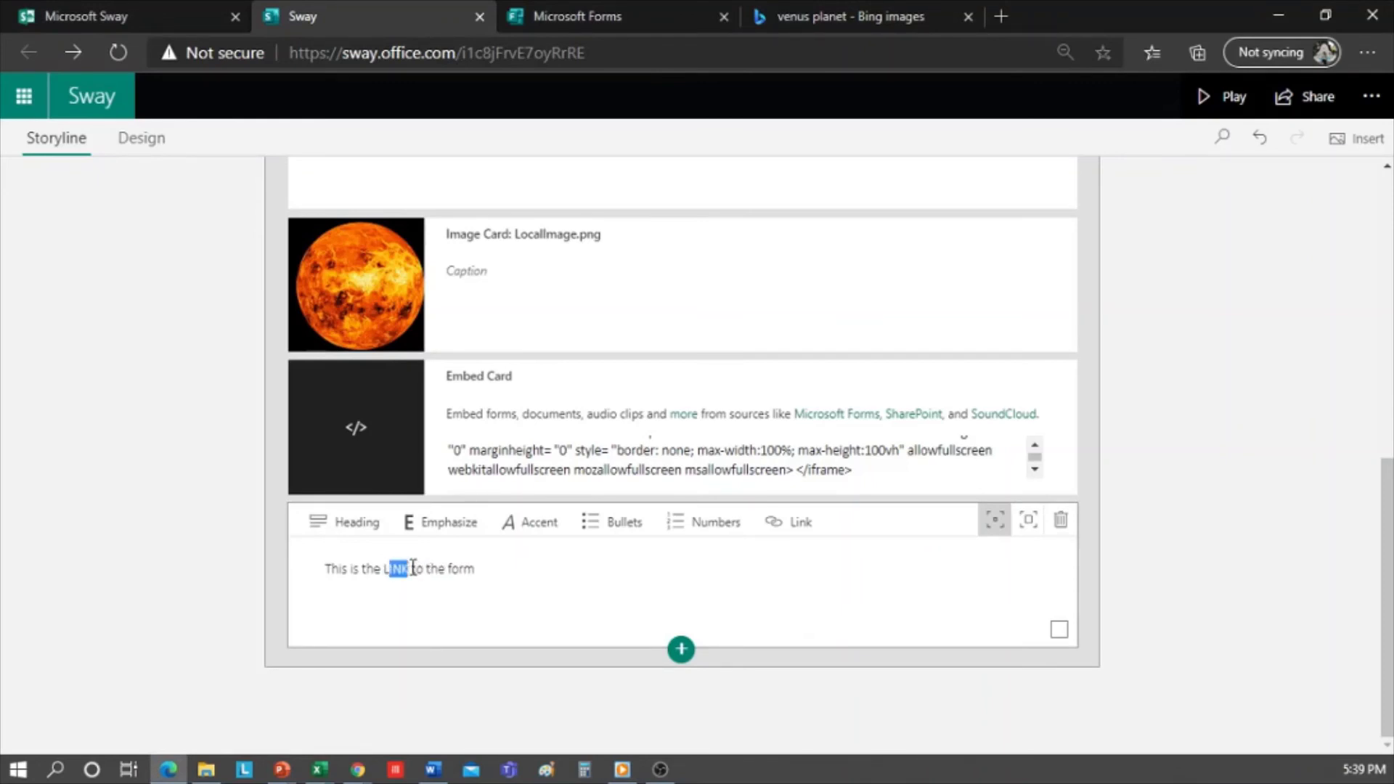
left_click(450, 527)
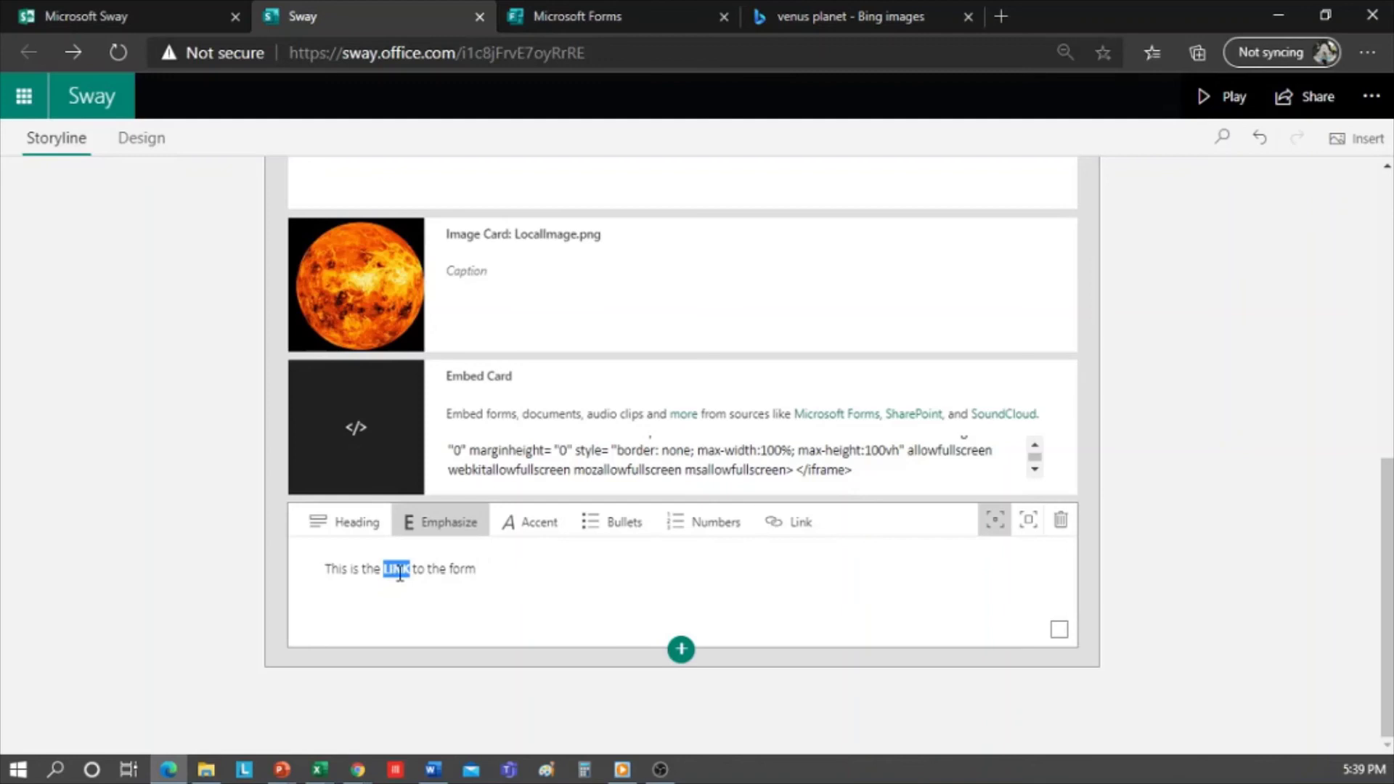
left_click(801, 523)
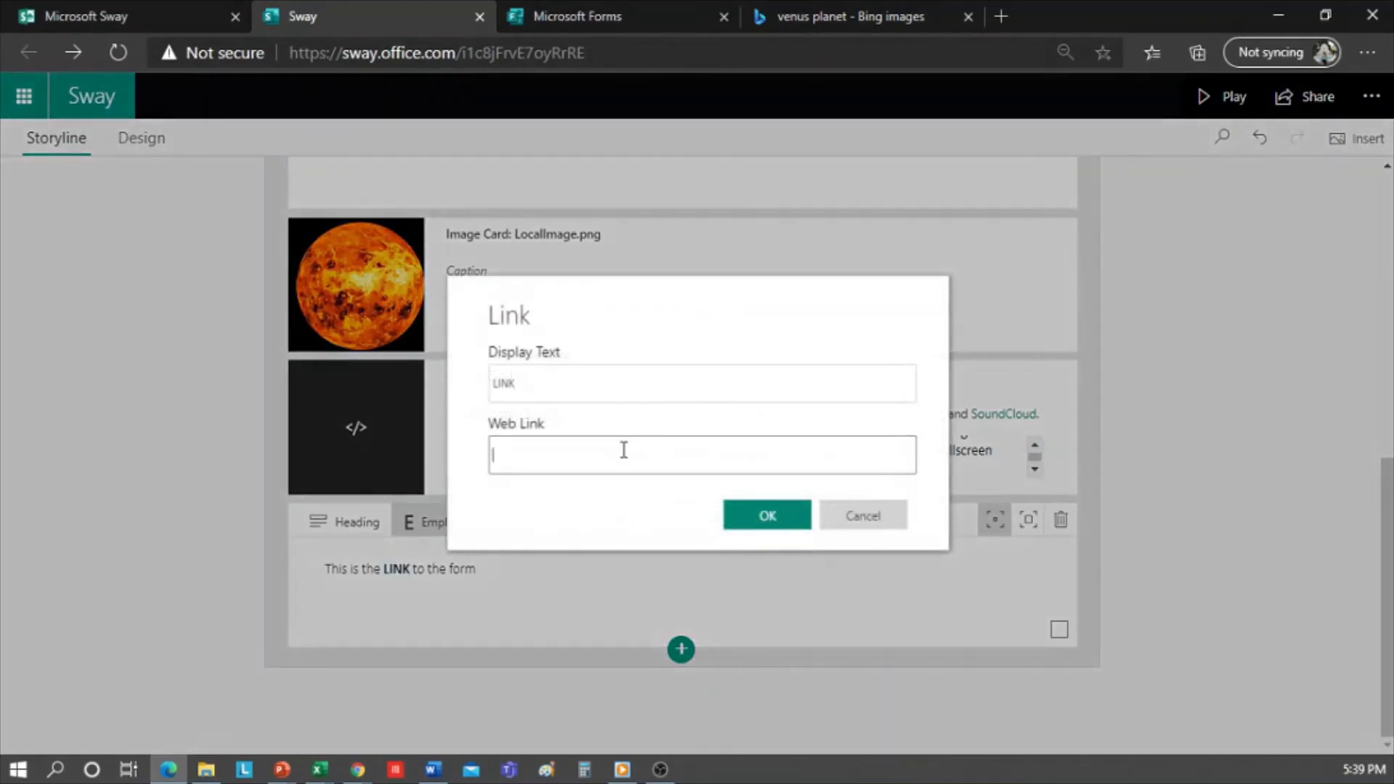
key("ctrl+v")
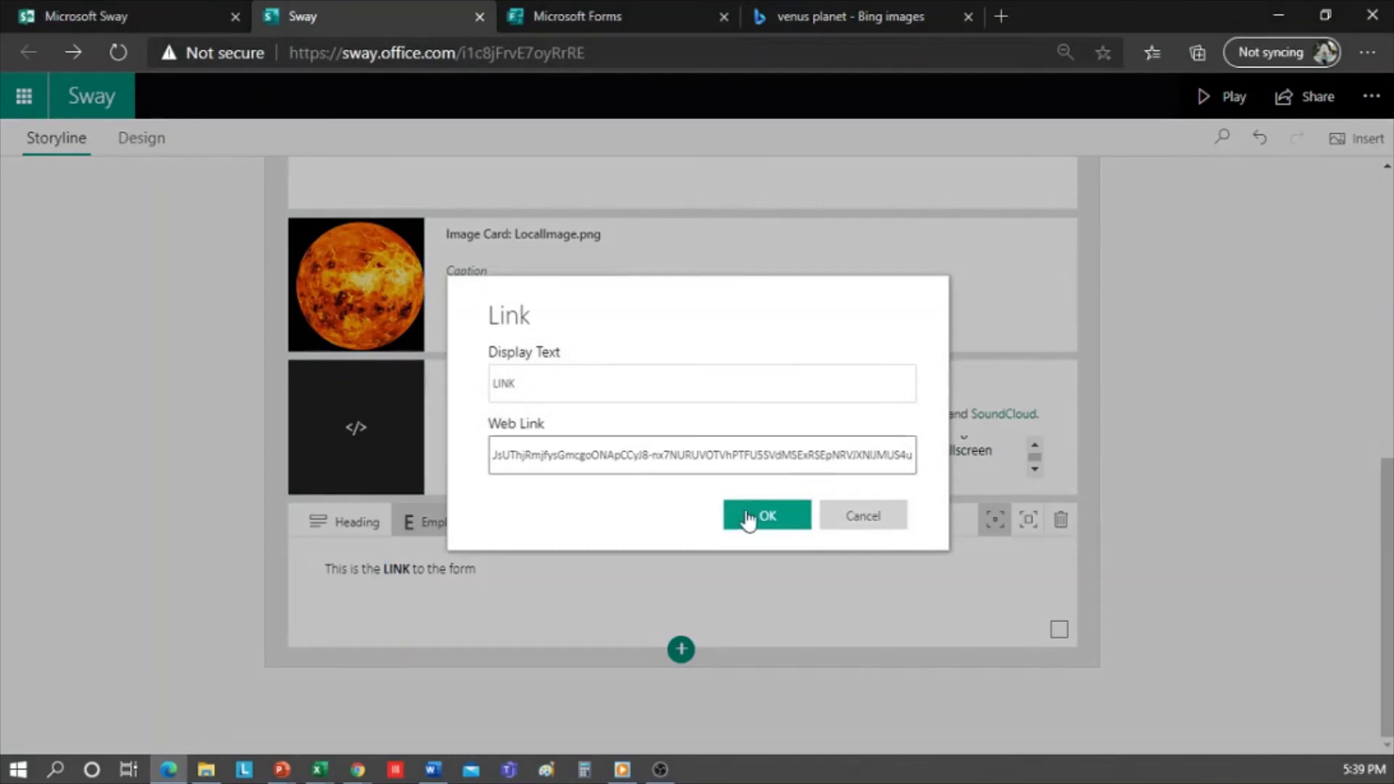
left_click(774, 520)
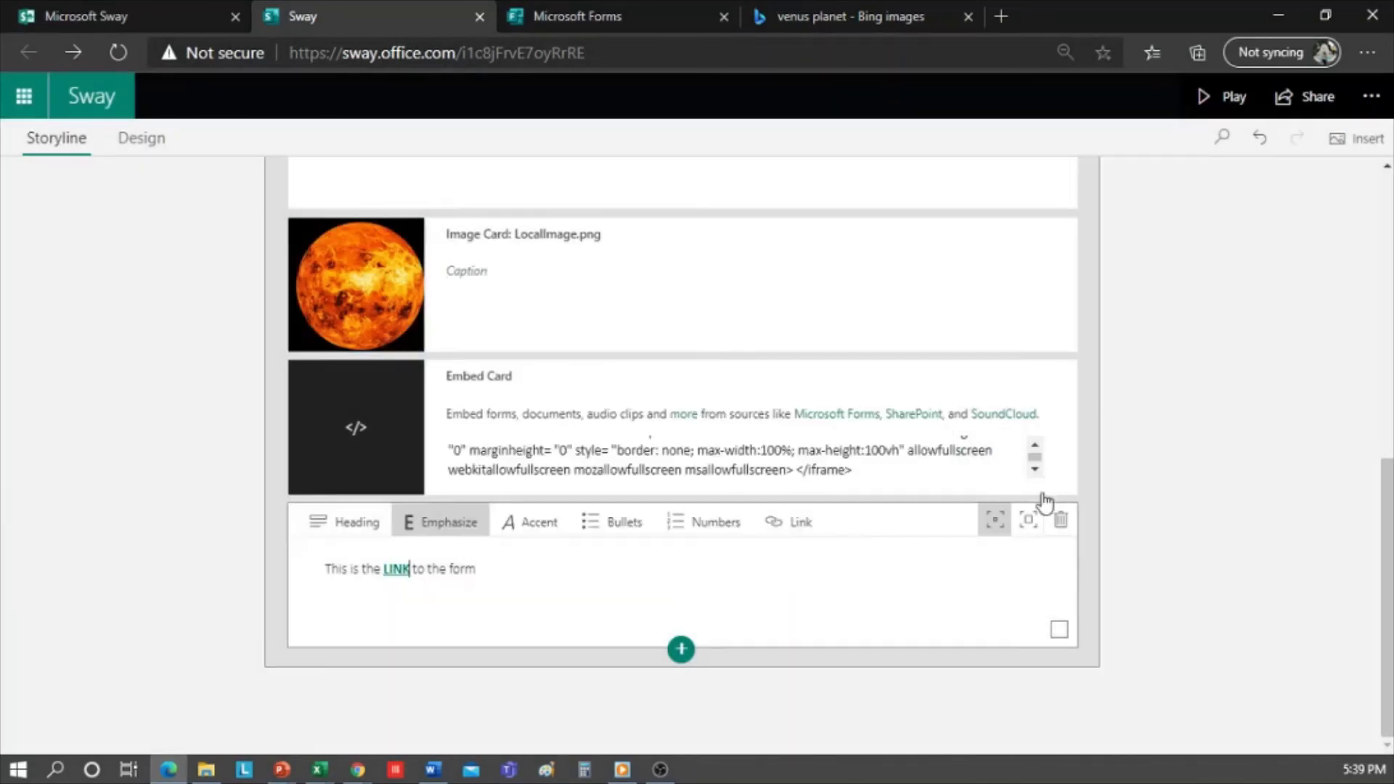
- Preview the Sway, confirm LINK opens the Class Reading Record form, then close the style choices
left_click(145, 139)
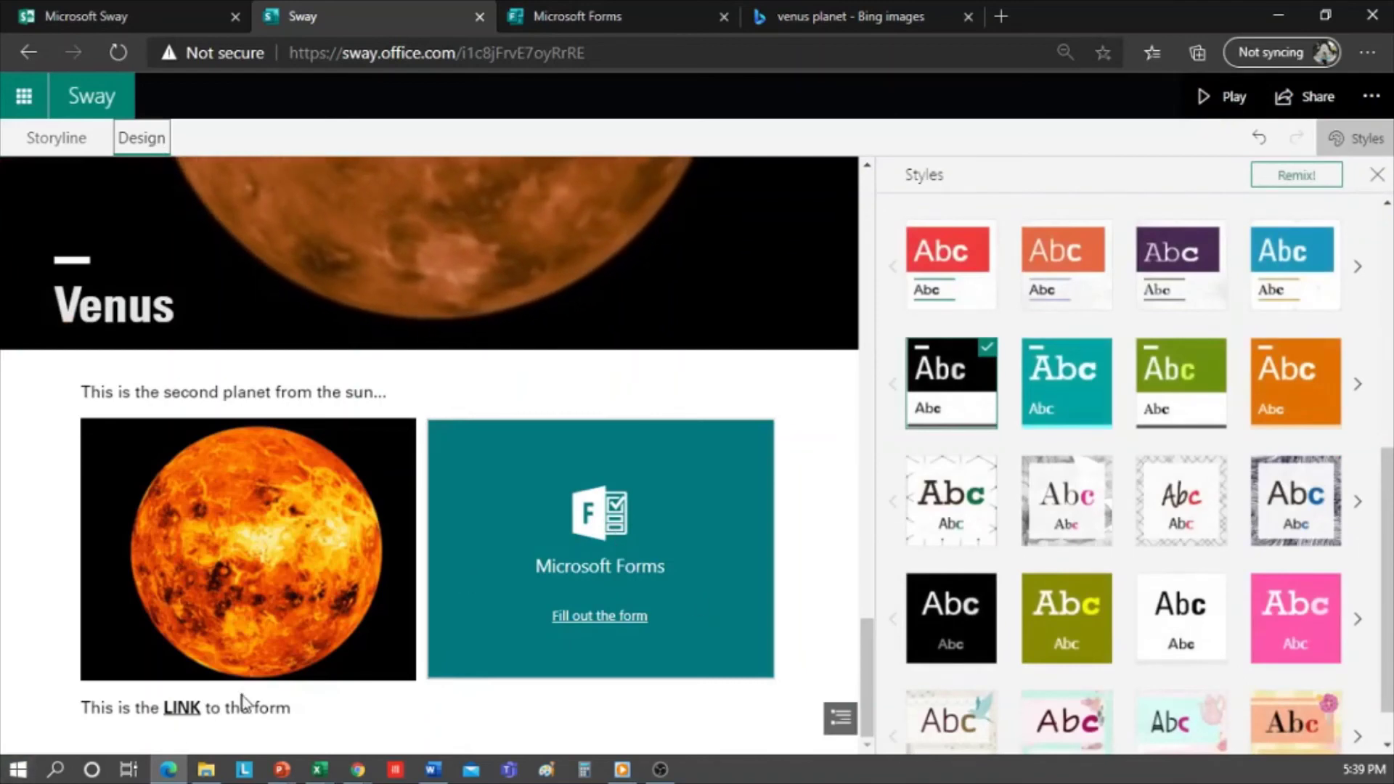
left_click(183, 709)
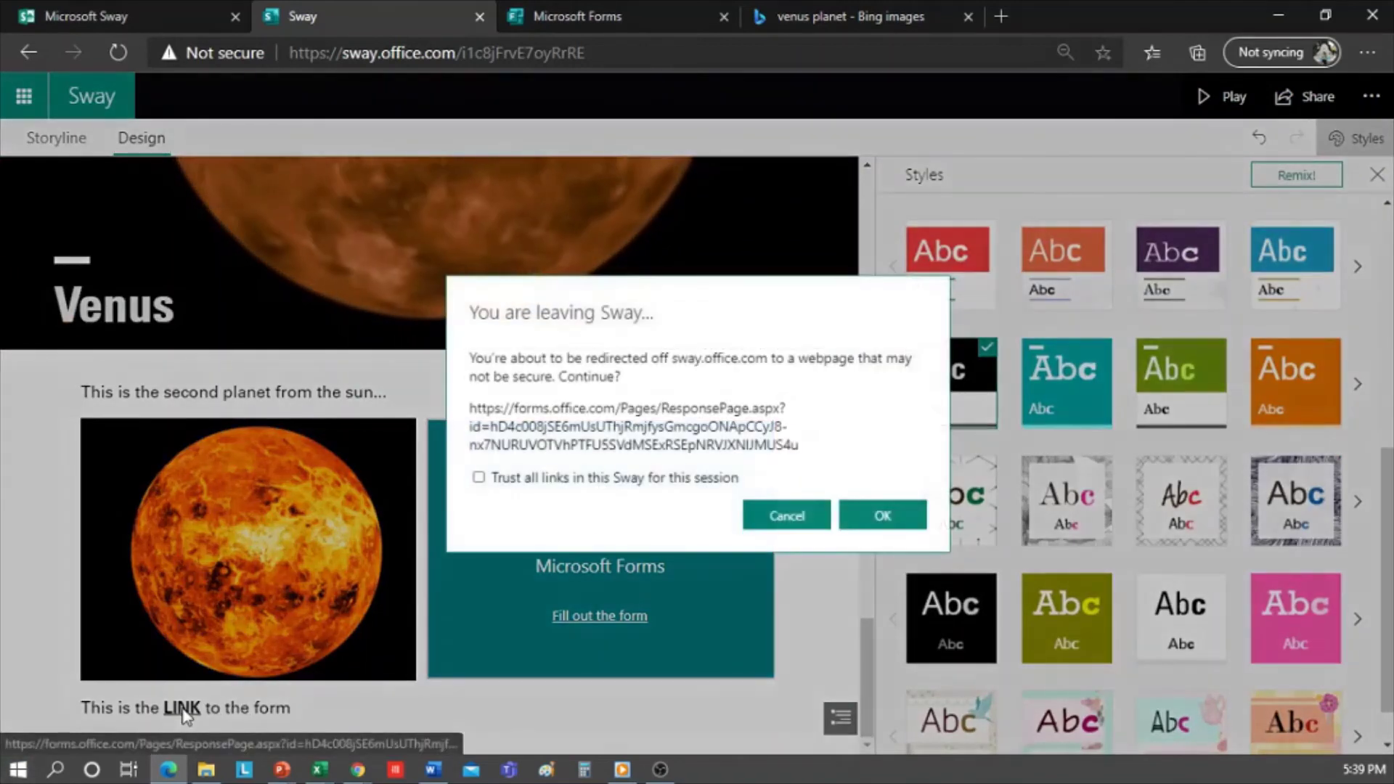
left_click(889, 518)
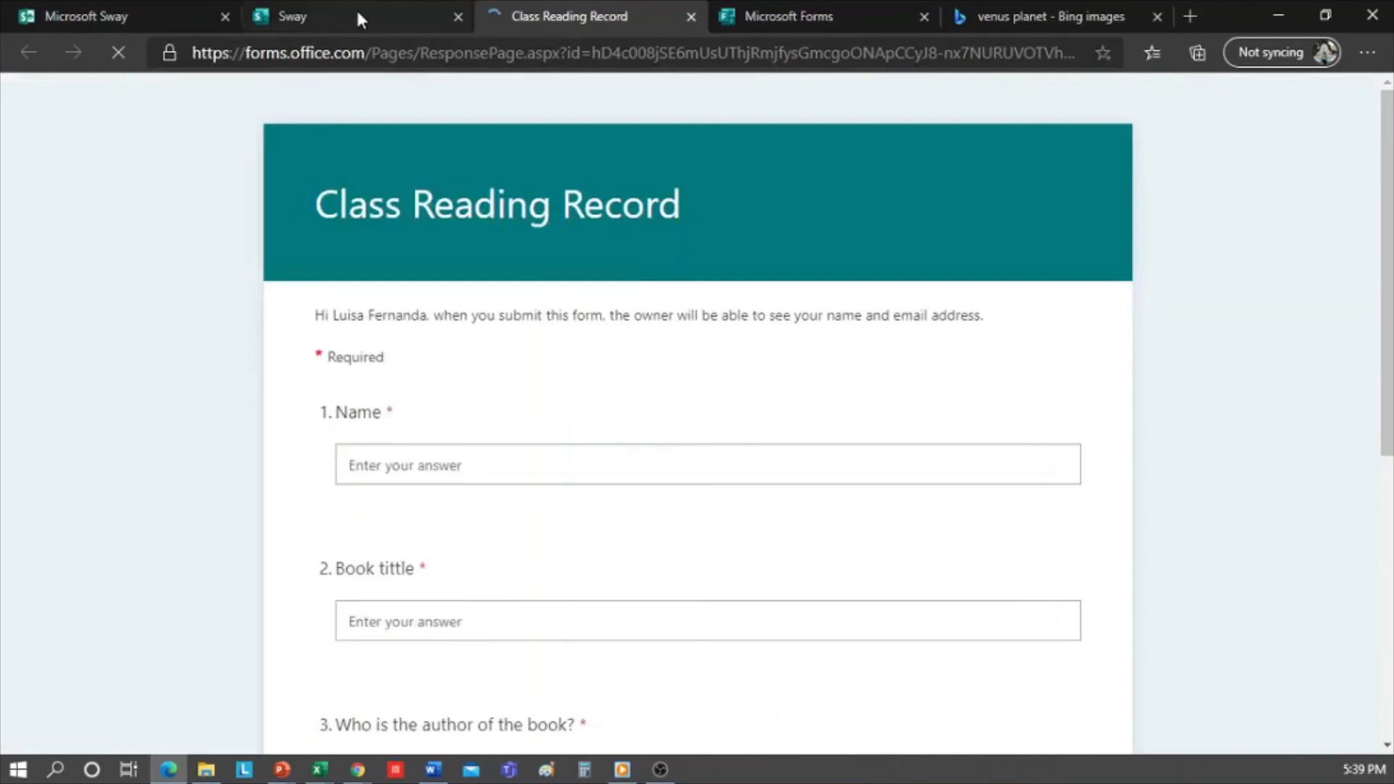
left_click(355, 9)
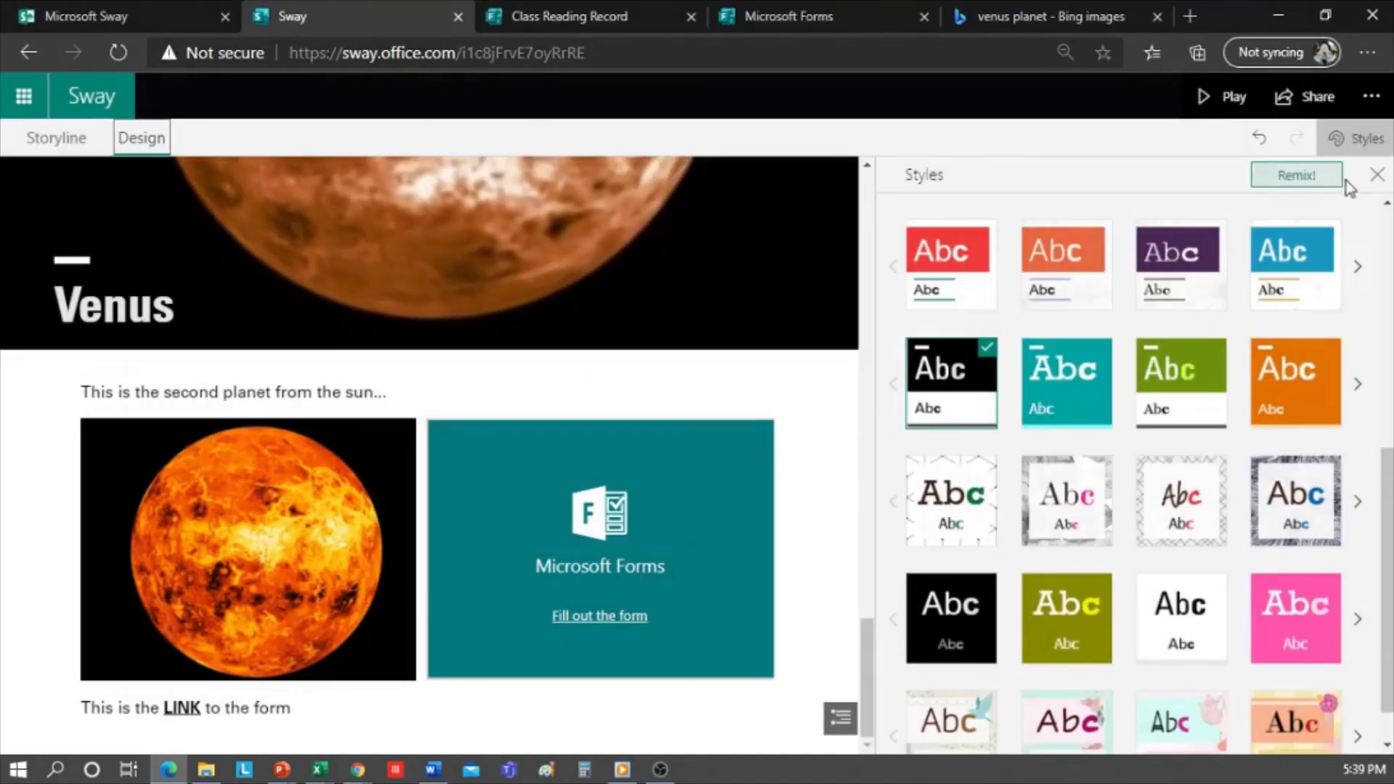
left_click(1357, 138)
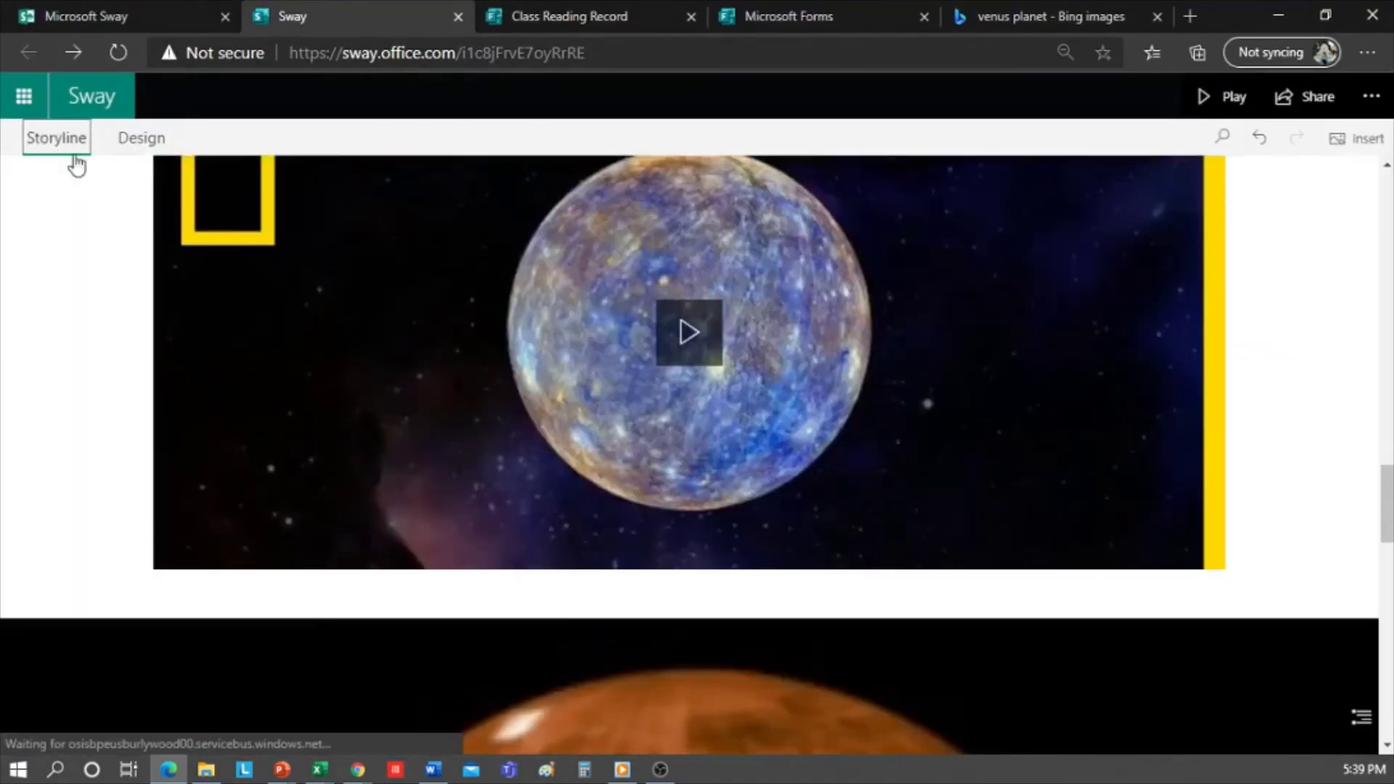
- Add an audio card below the LINK text card holding a 14-second voice recording
left_click(55, 139)
left_click(681, 650)
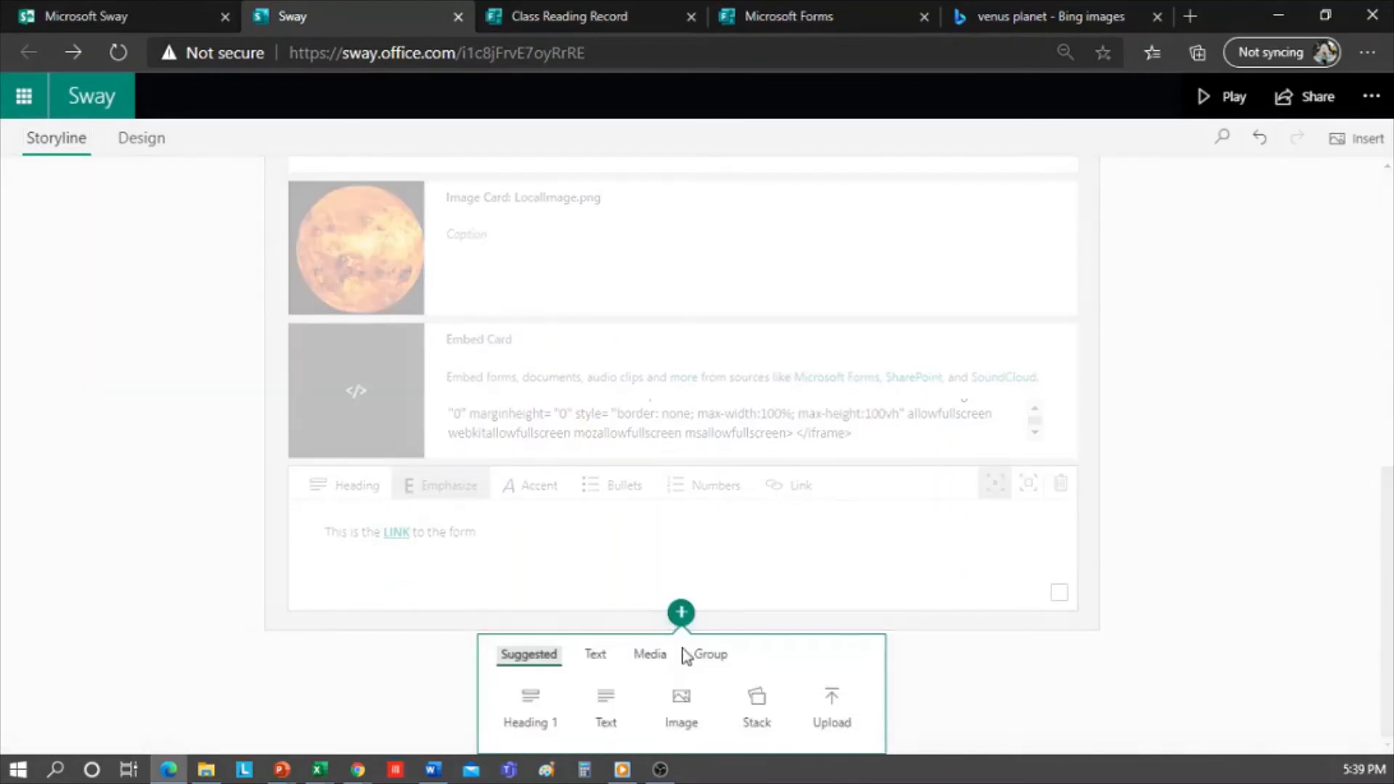
left_click(653, 657)
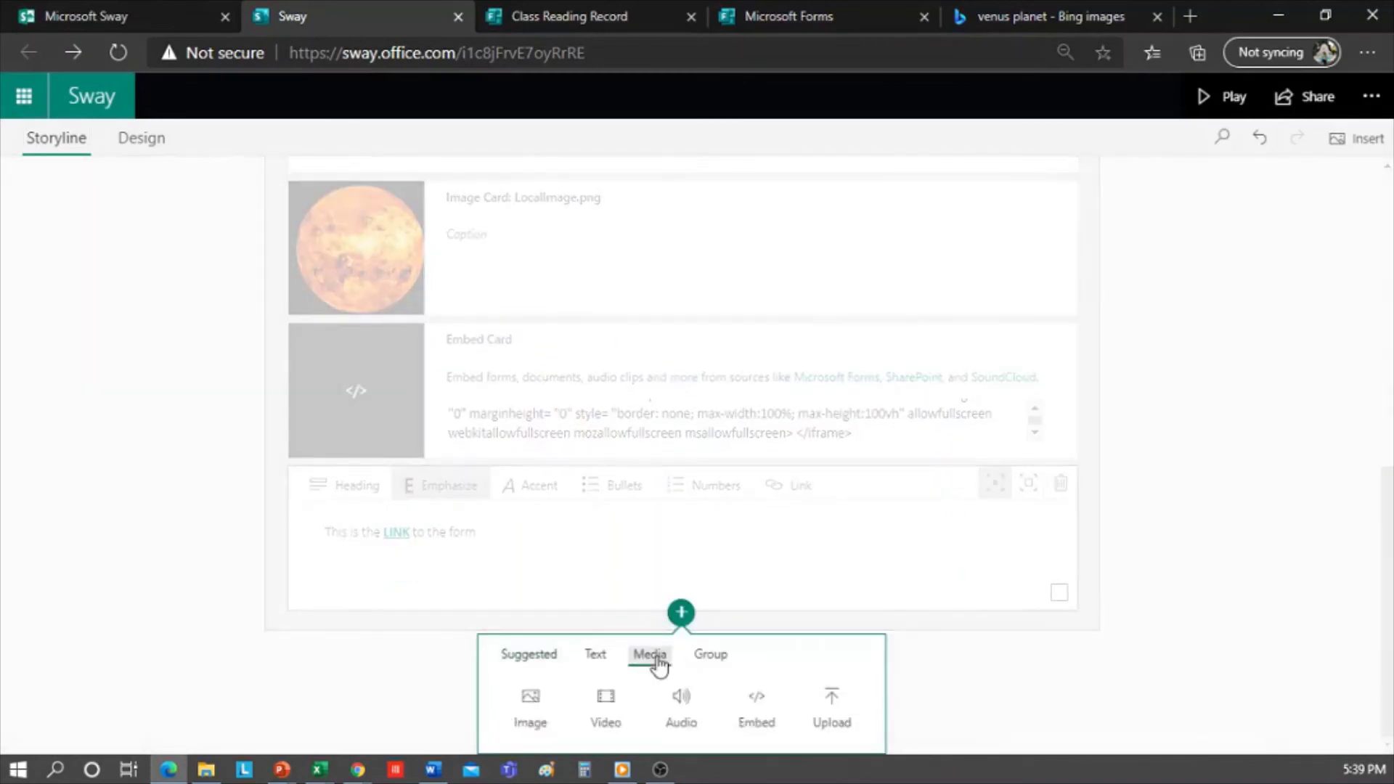
left_click(686, 702)
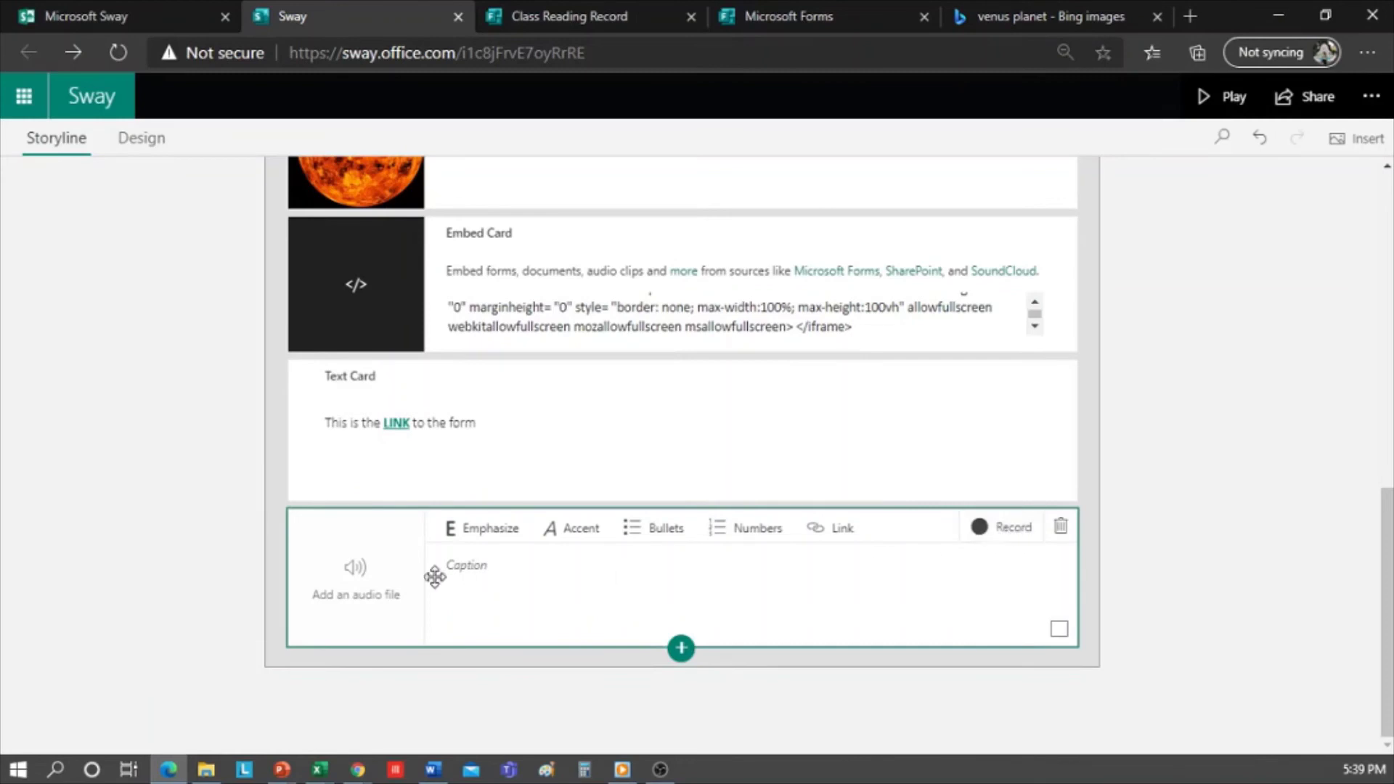
left_click(996, 529)
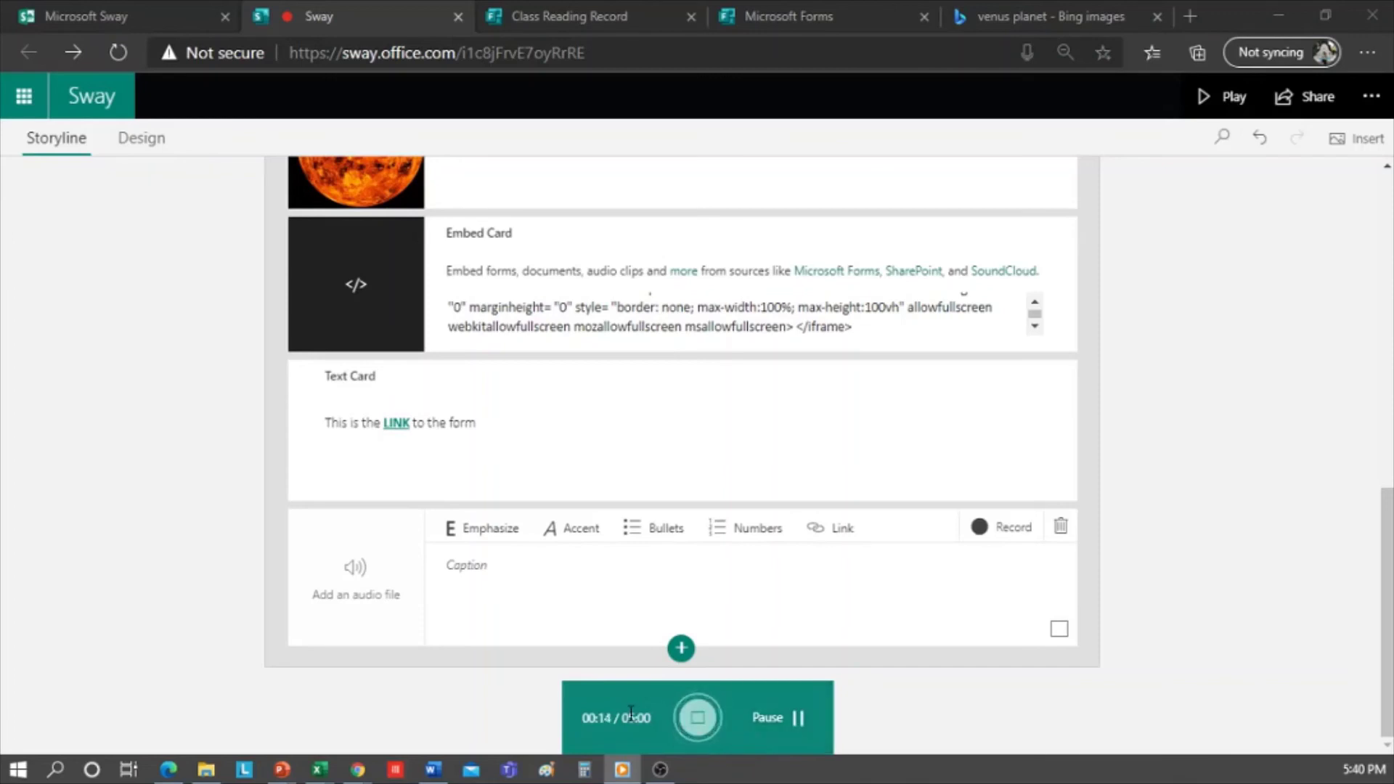
left_click(697, 717)
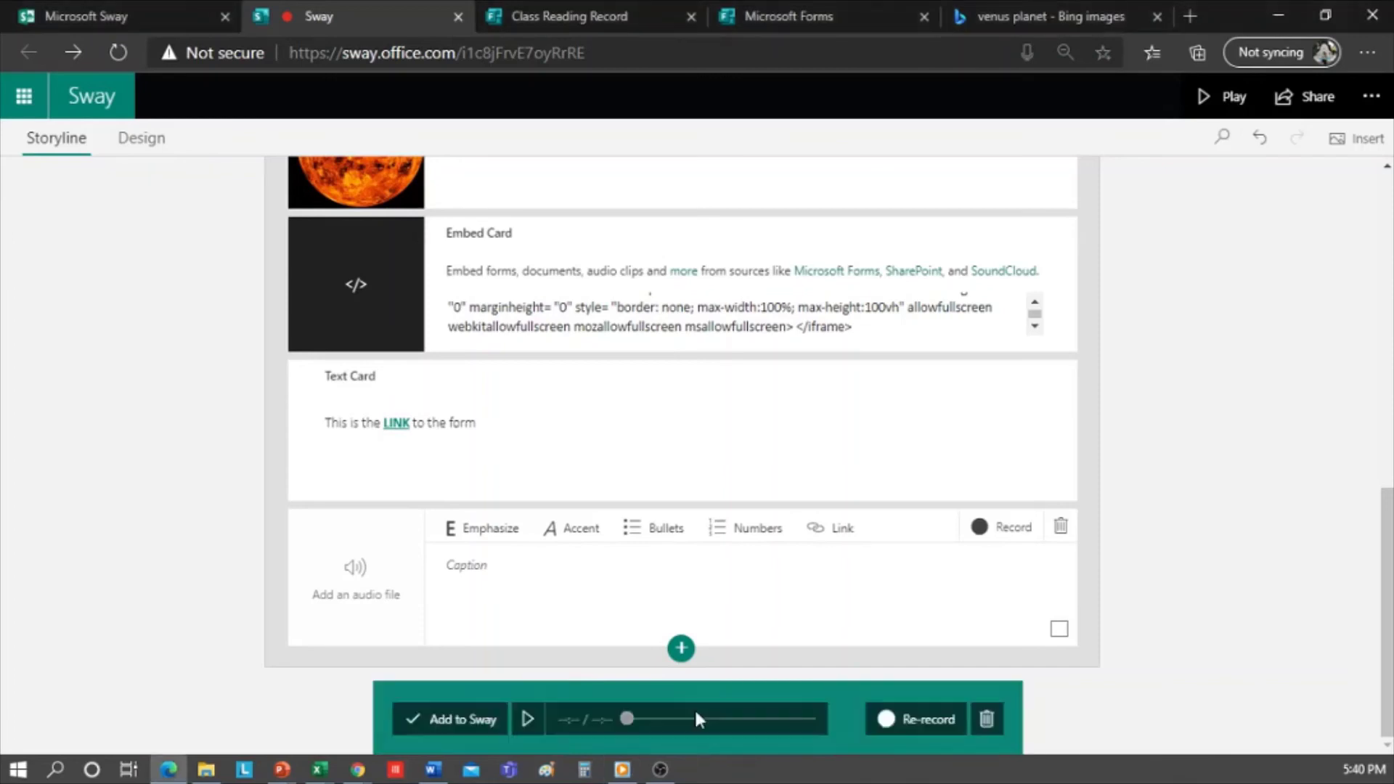
left_click(458, 719)
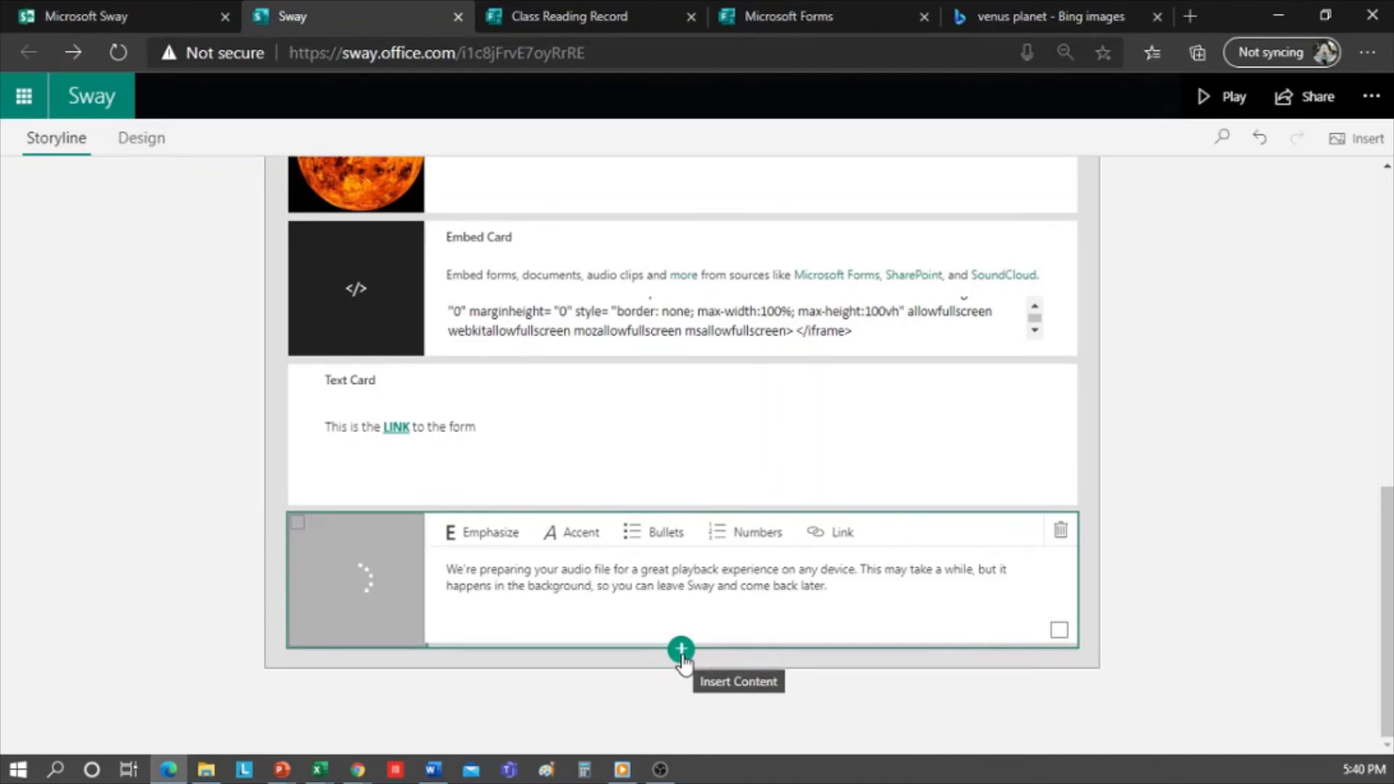
left_click(1307, 97)
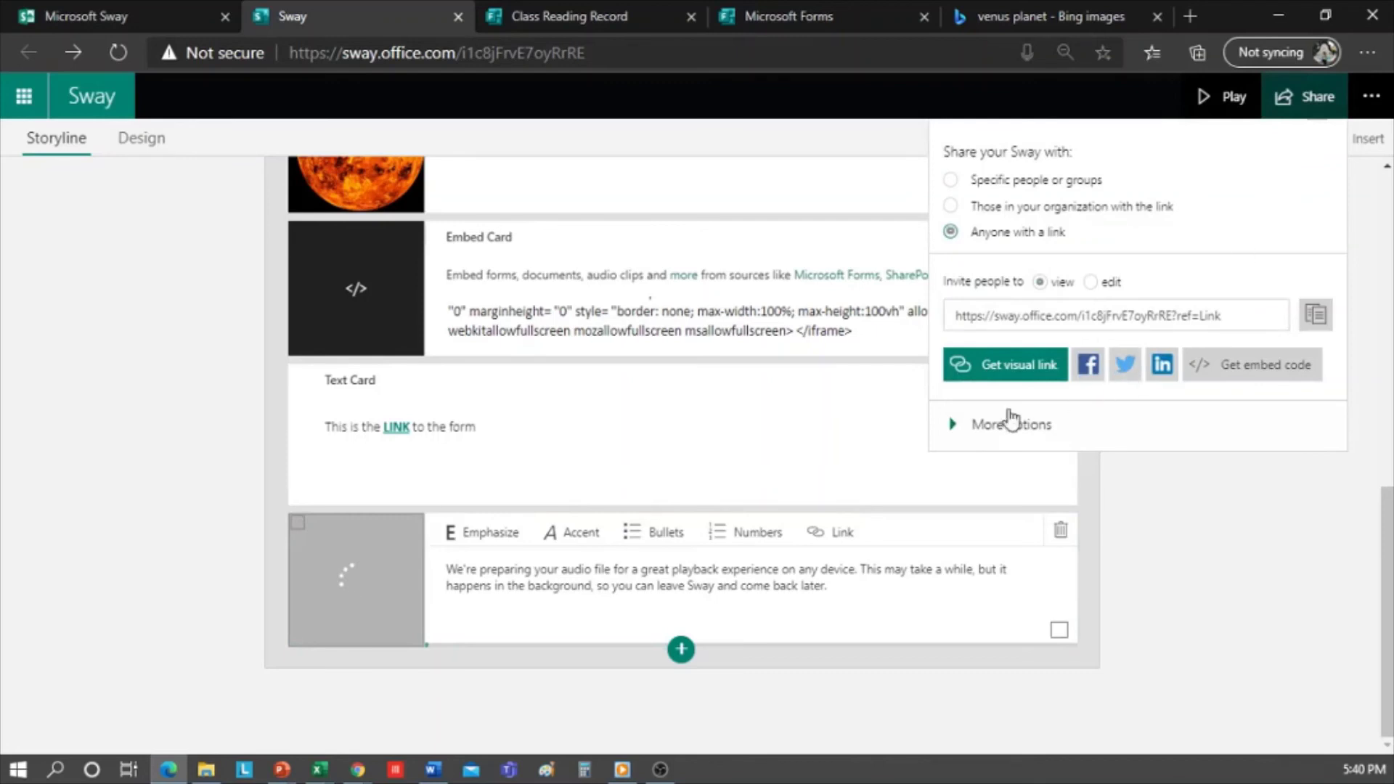
left_click(954, 426)
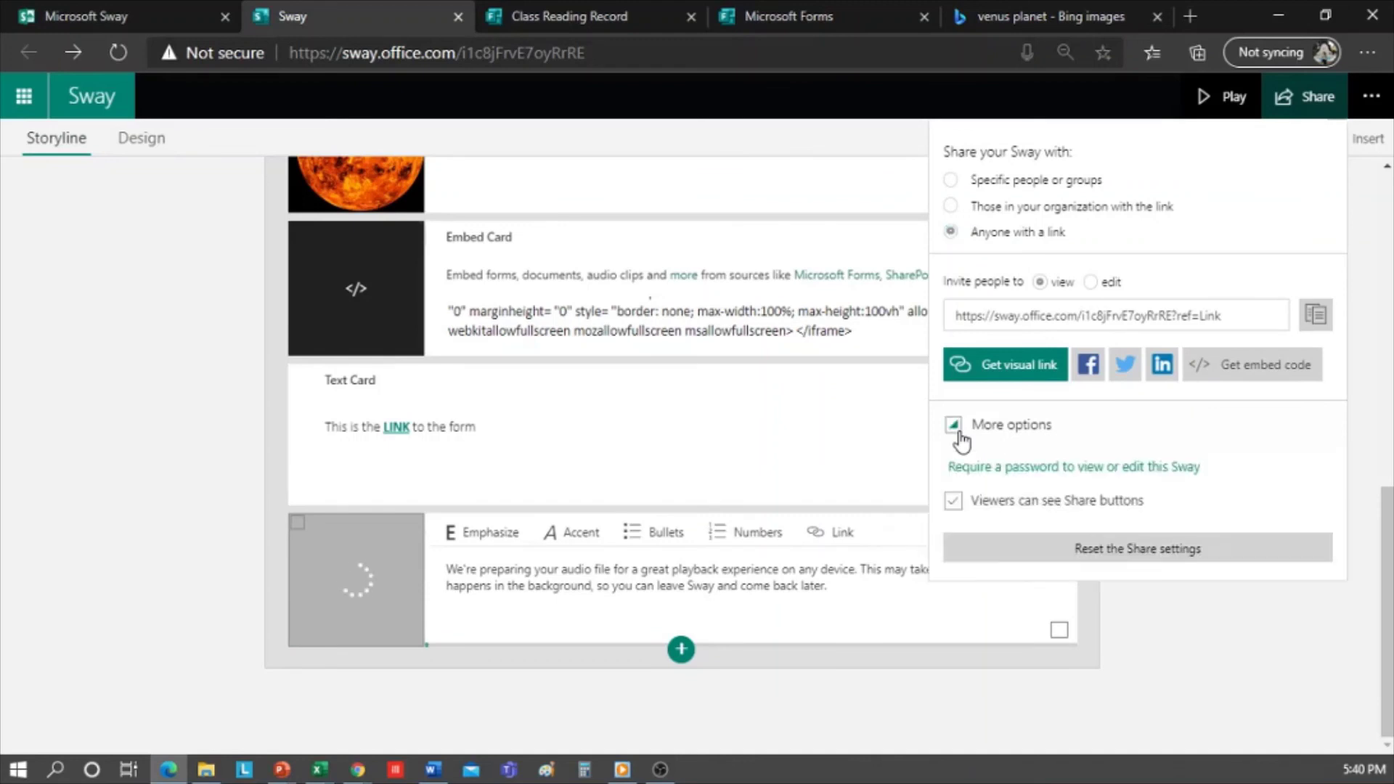
left_click(1078, 468)
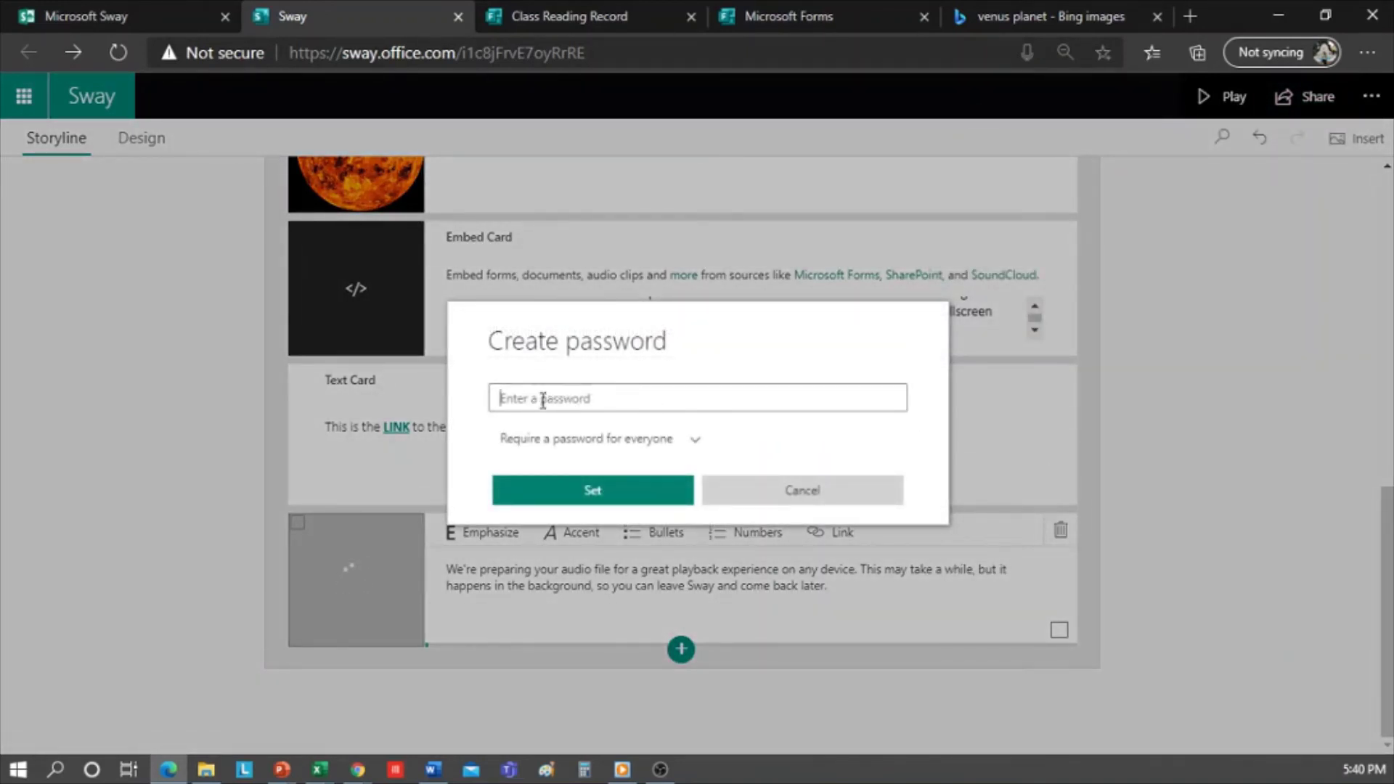
left_click(697, 448)
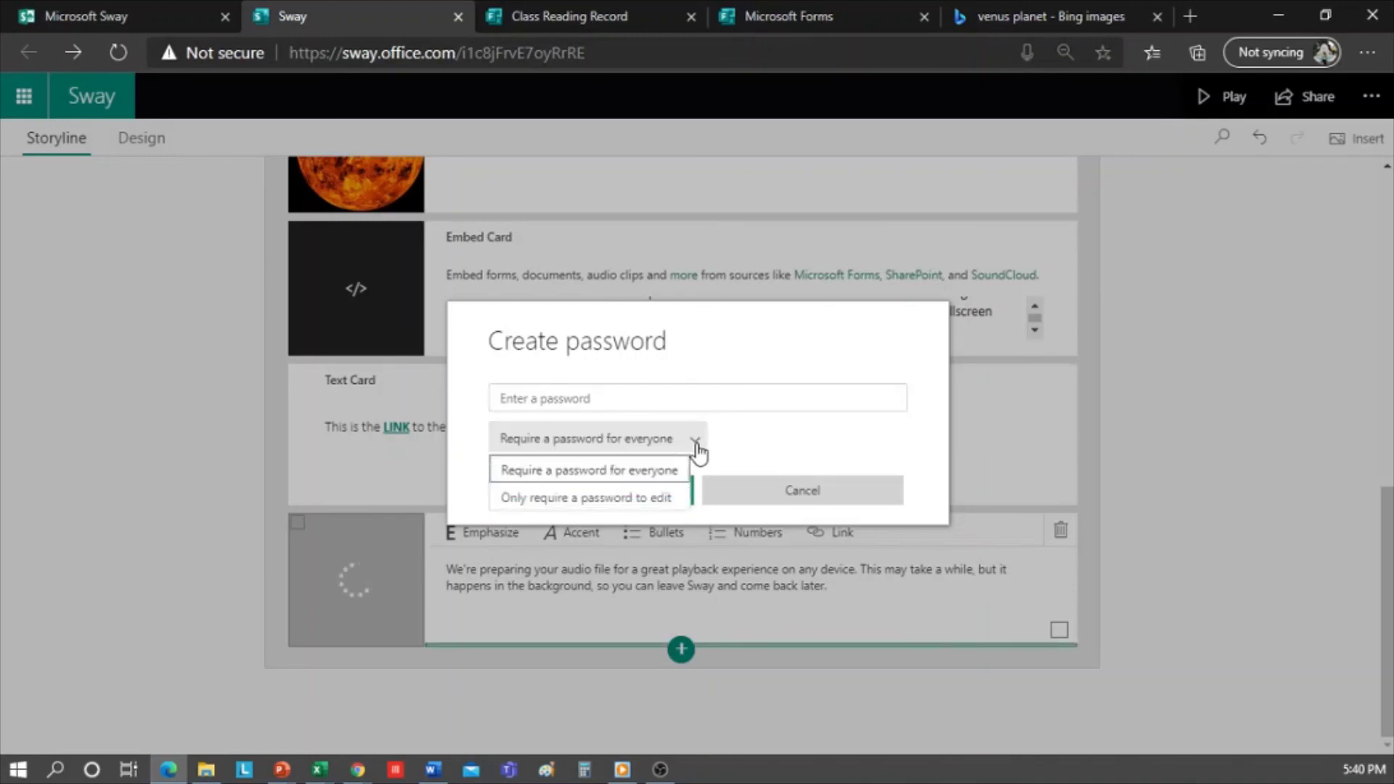
left_click(725, 407)
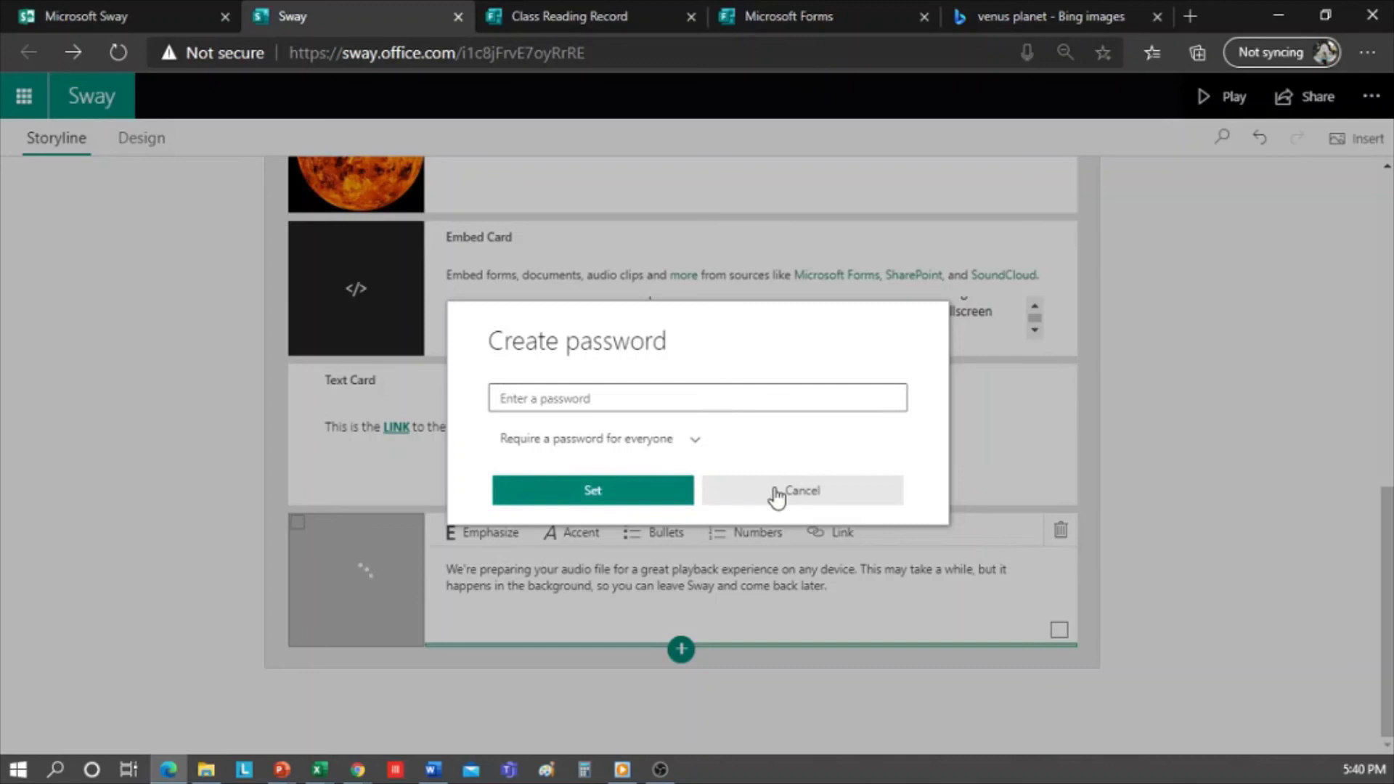
left_click(817, 496)
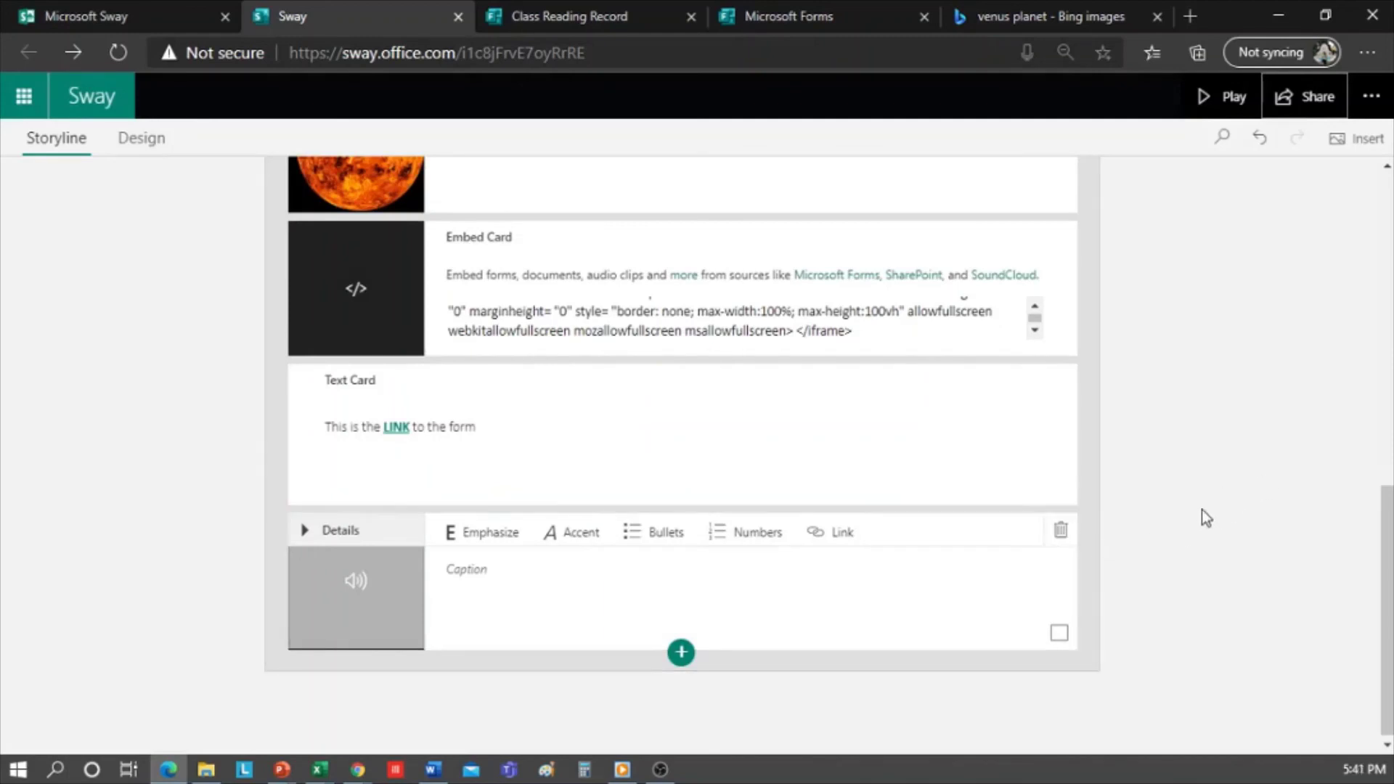
- Select and copy the Venus heading, intro text and embedded form cards
scroll(1199, 517, "up", 7)
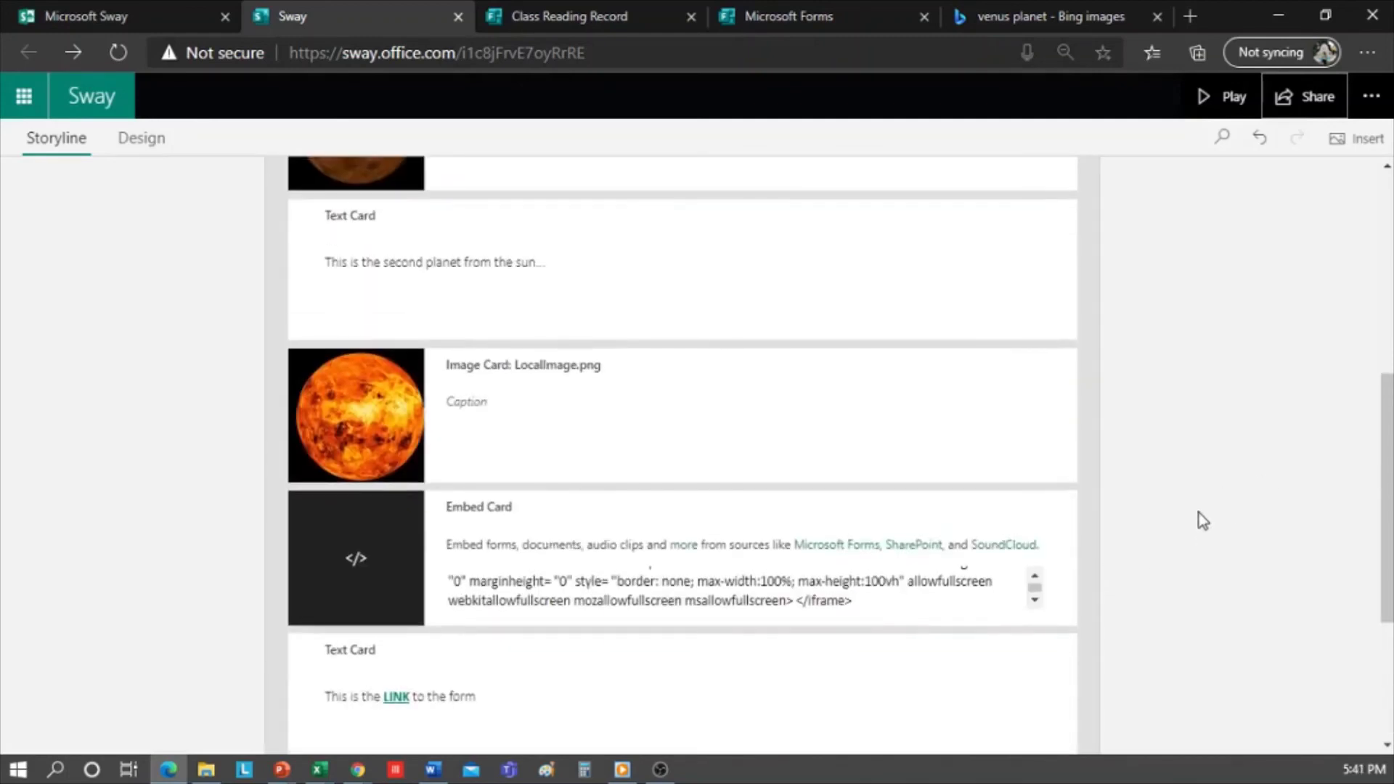
left_click(305, 305)
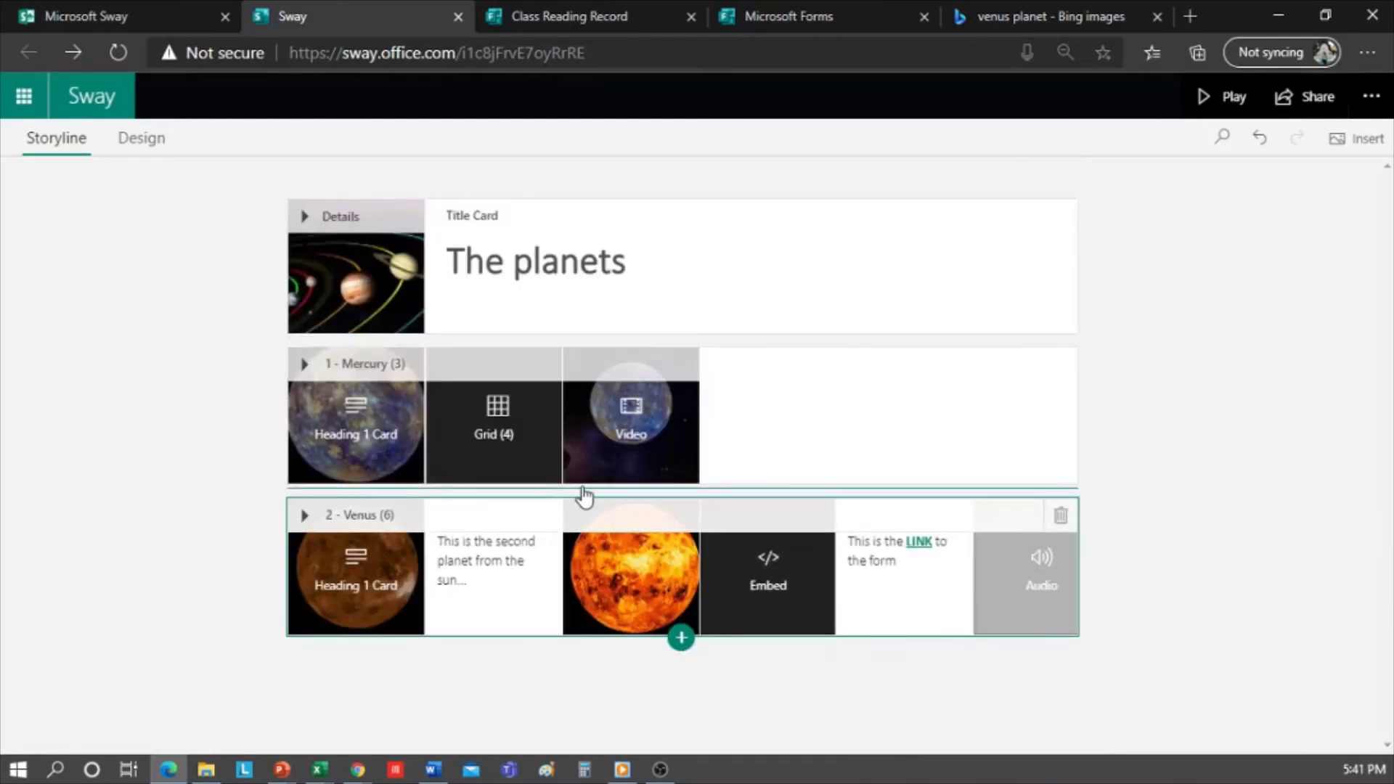
left_click(584, 497)
left_click(1060, 387)
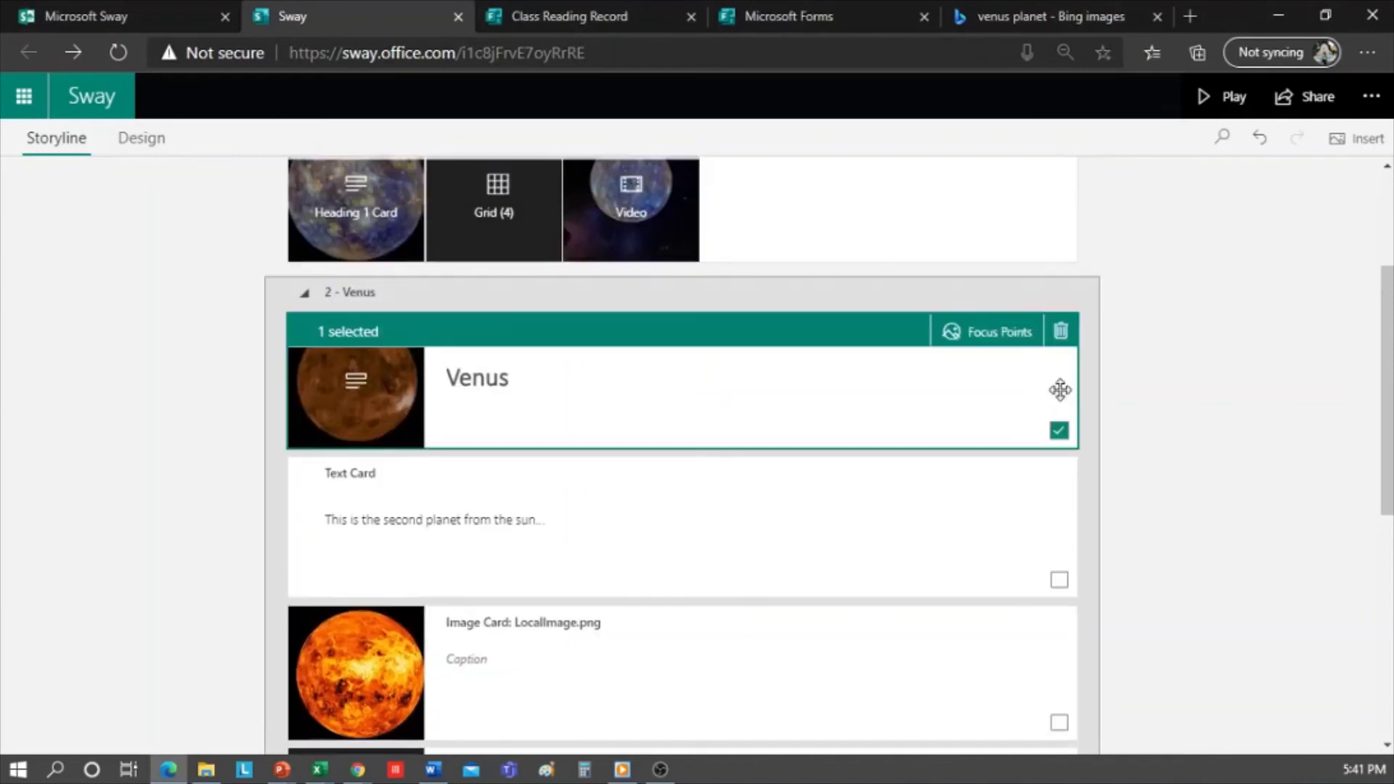
left_click(1059, 580)
scroll(958, 551, "down", 3)
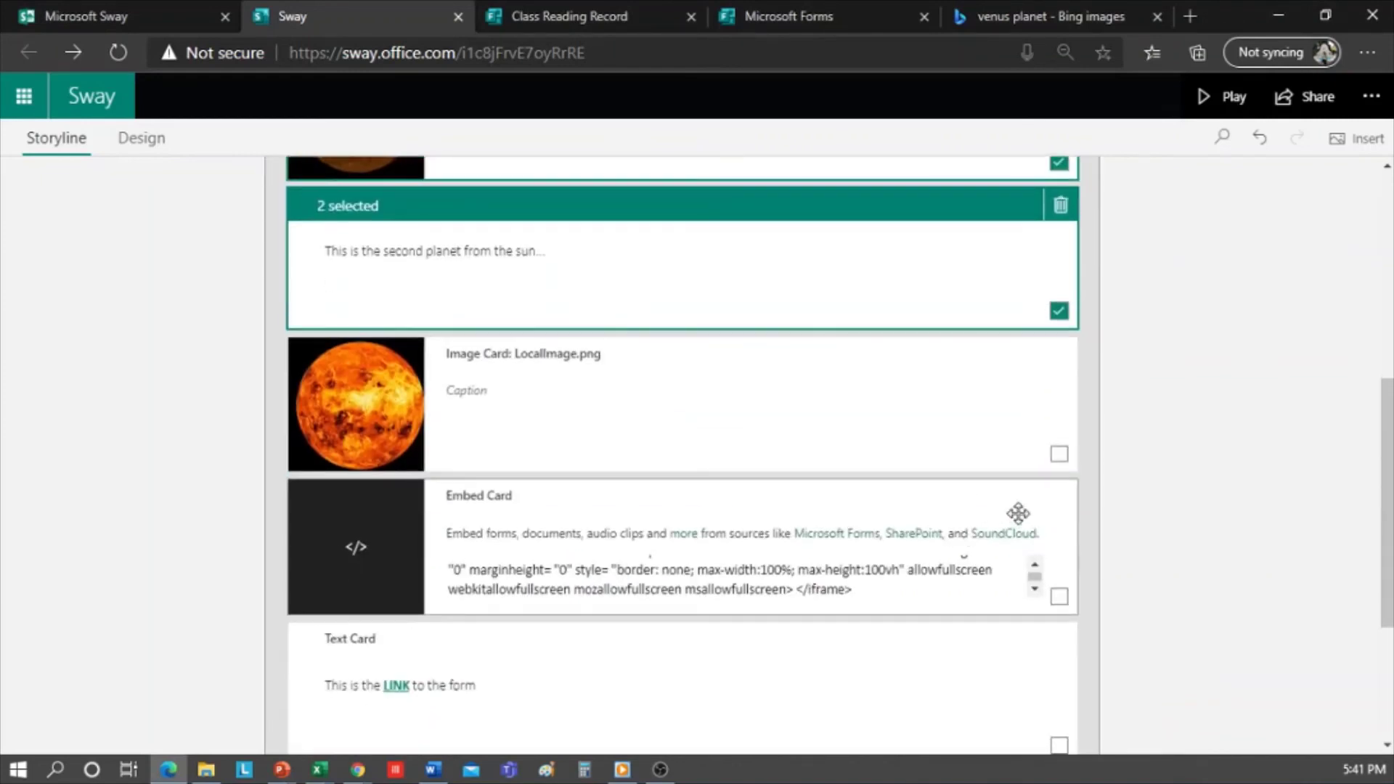
left_click(1059, 596)
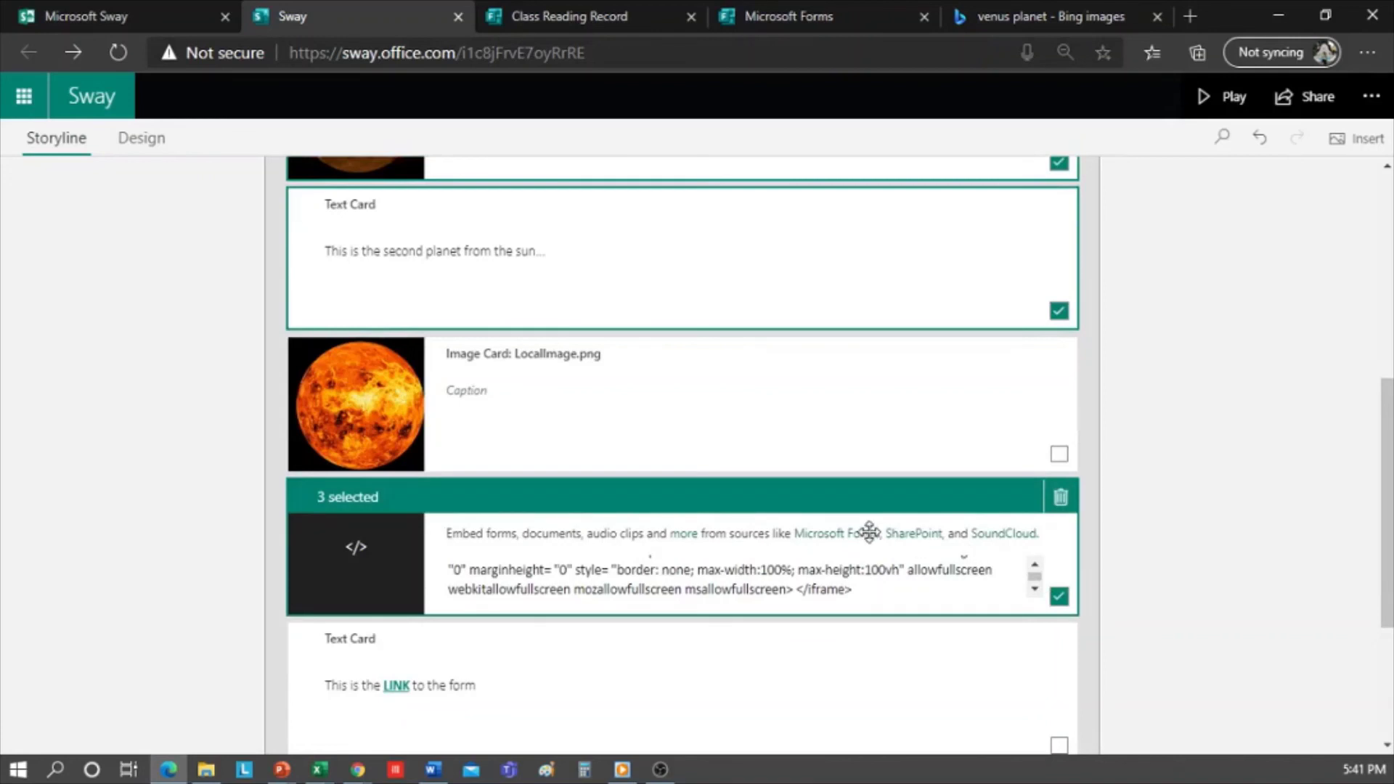
key("ctrl+c")
- Paste the copied cards at the end of the storyline as new section '3 - Venus'
scroll(832, 526, "up", 2)
scroll(807, 538, "down", 4)
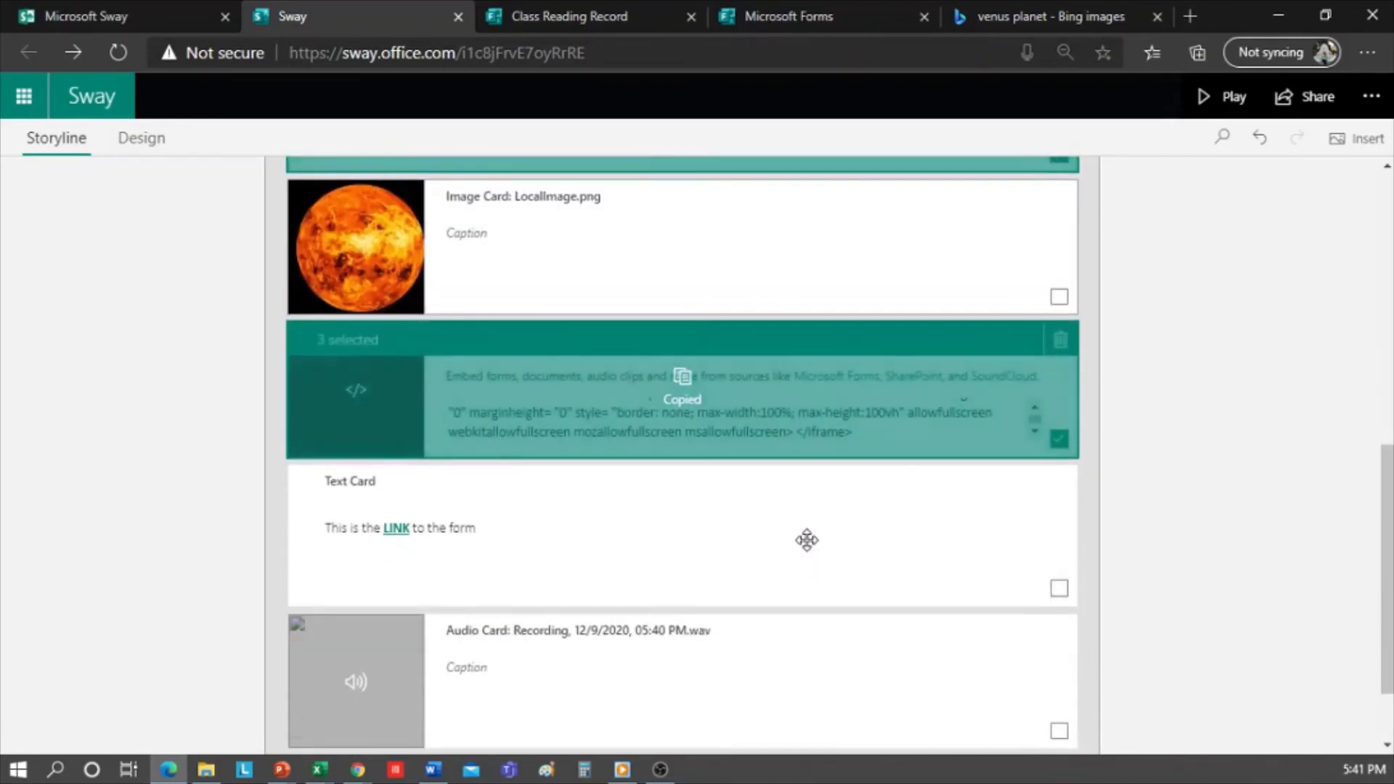
left_click(923, 724)
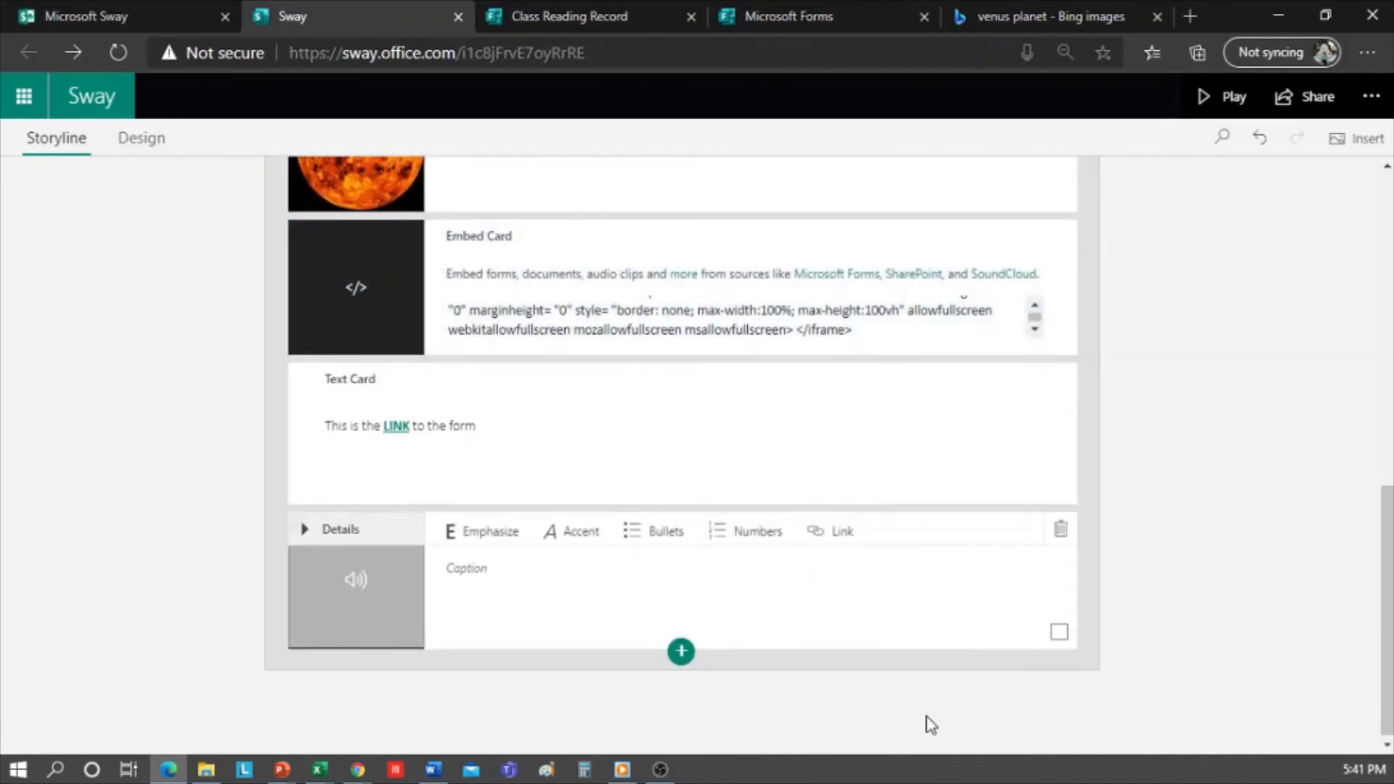
key("ctrl+v")
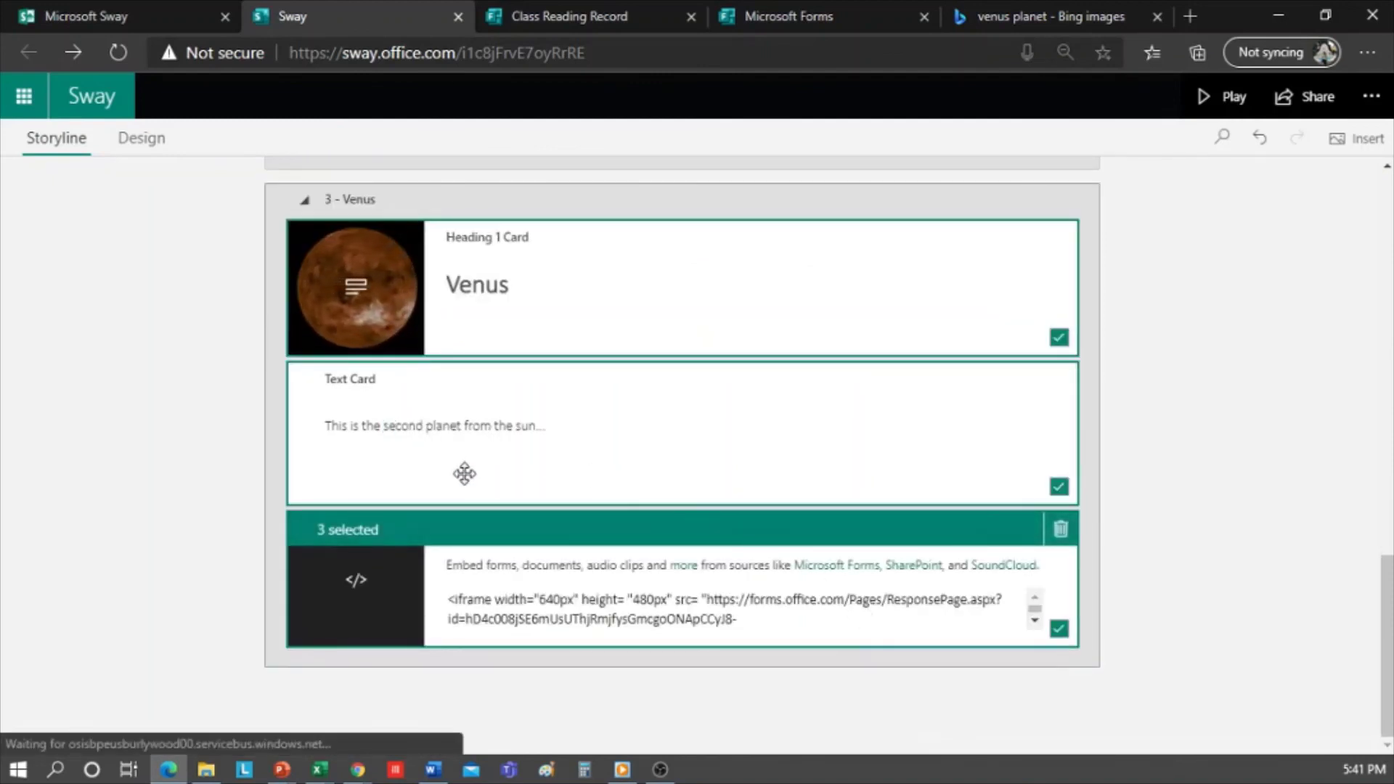
left_click(305, 204)
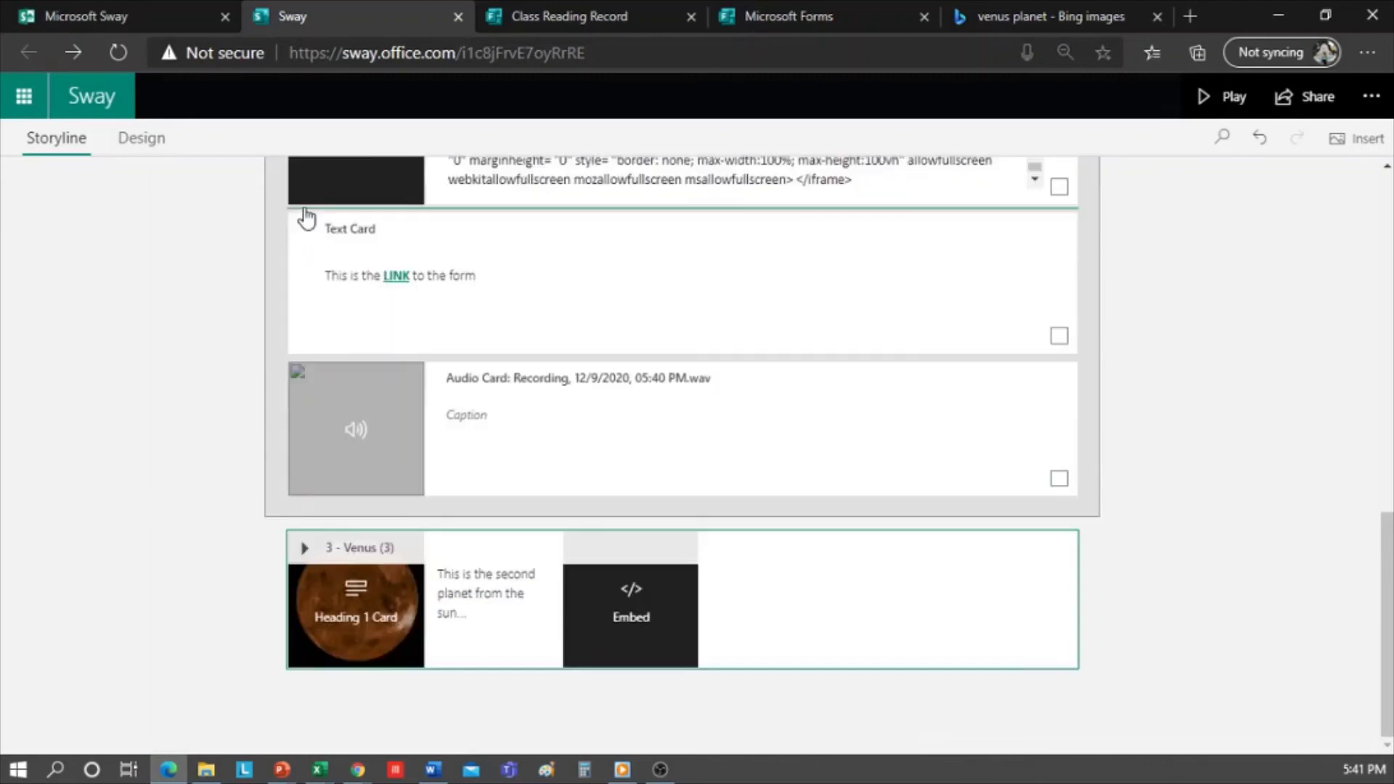
left_click(304, 551)
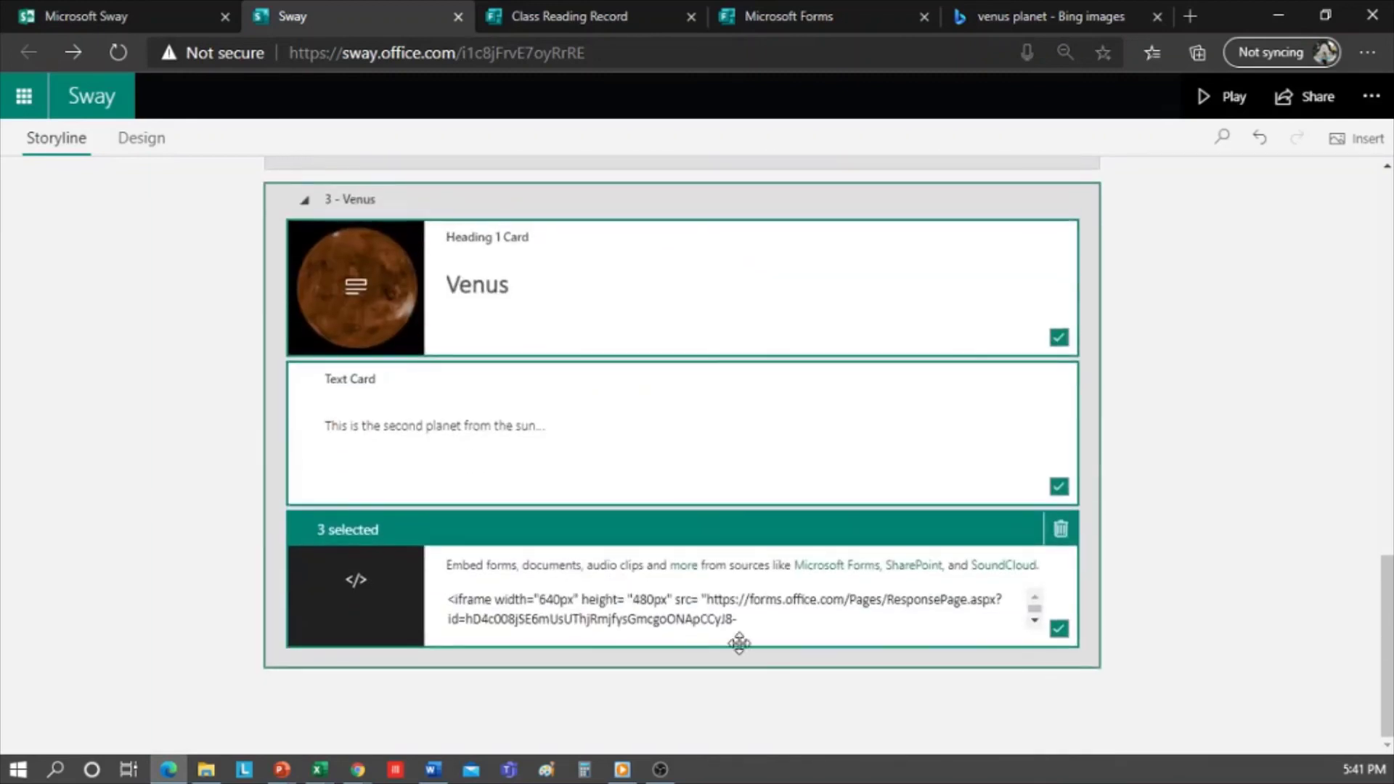
left_click(1059, 628)
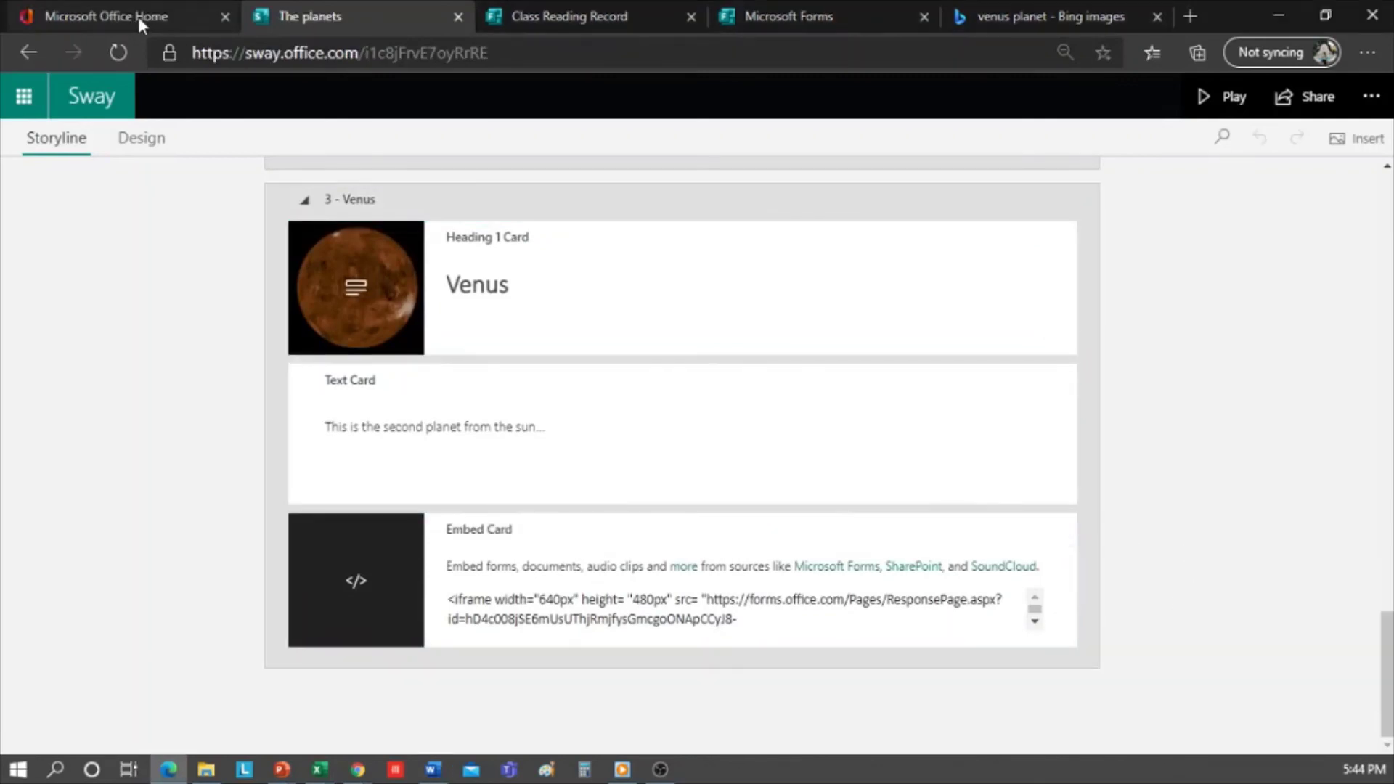
- Open Sway's home page to see The planets with 1 view and 100% average completion
left_click(139, 16)
left_click(24, 687)
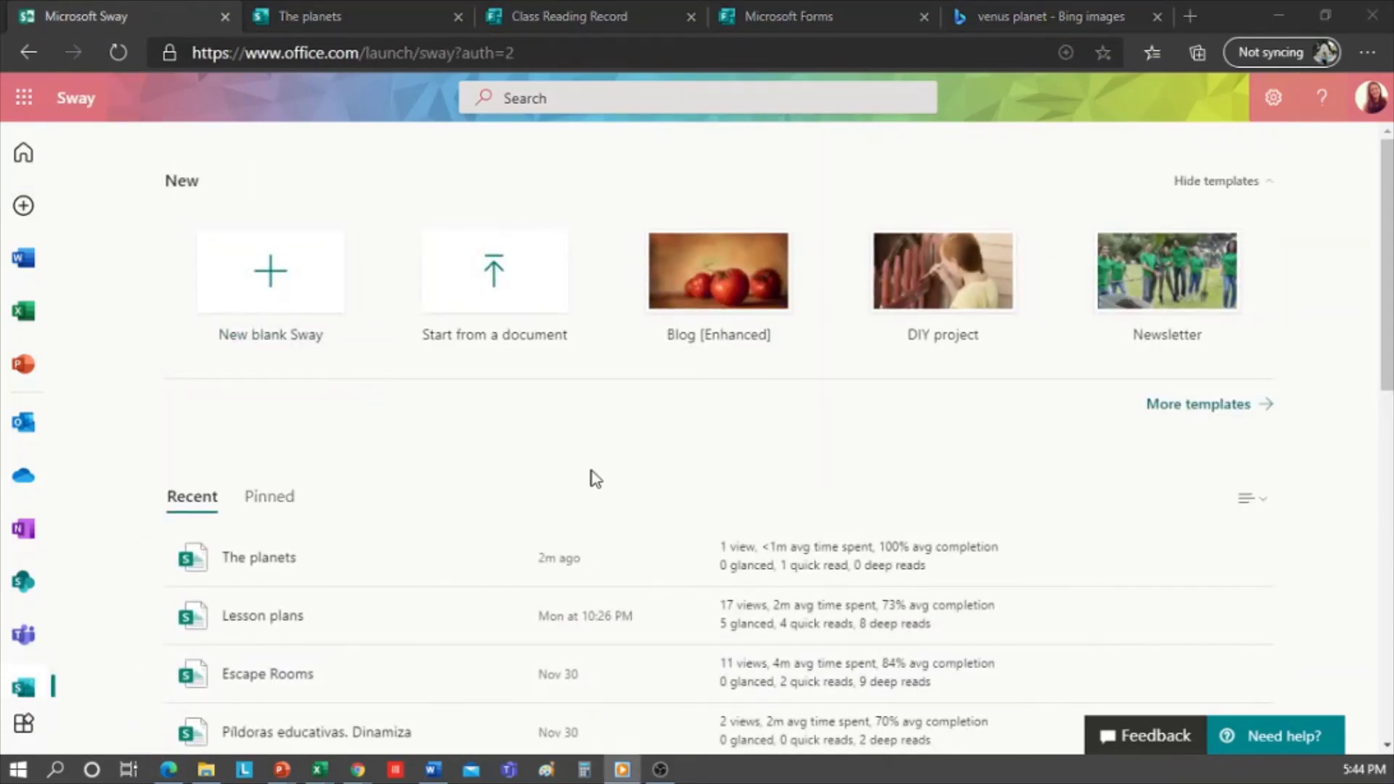
scroll(591, 472, "down", 3)
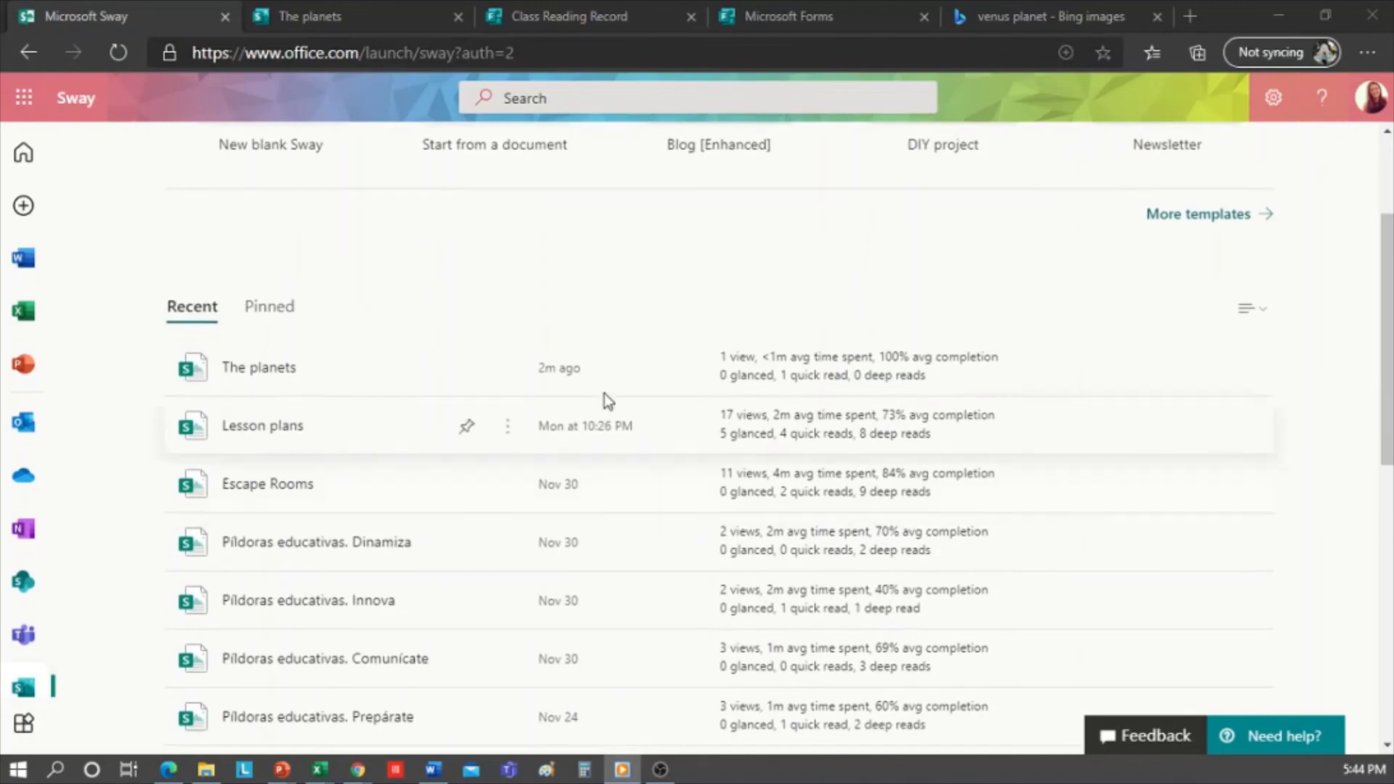